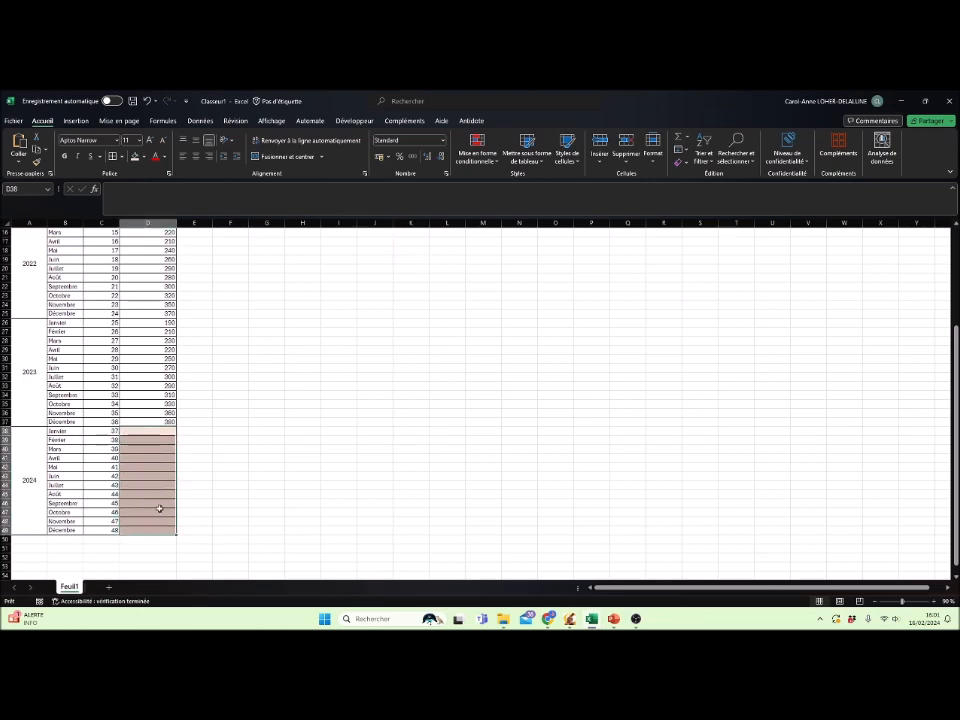
Step: Insert the recommended line chart from the Mois and Ventes (en unités) data through December 2023 and enlarge it
scroll(159, 509, "up", 5)
left_click(266, 431)
left_click_drag(31, 233, 123, 529)
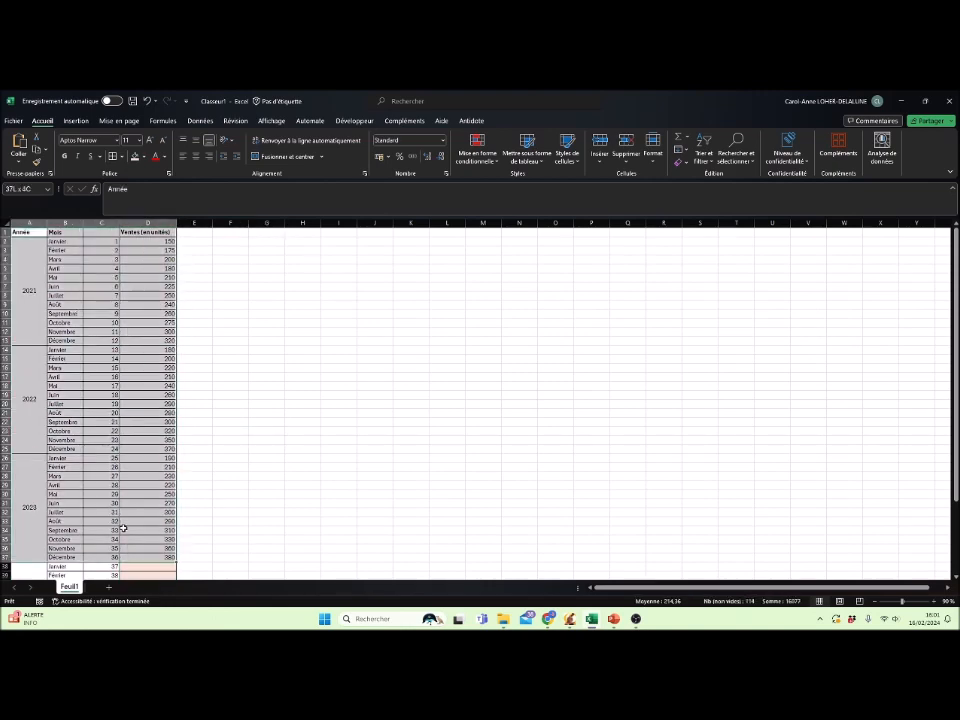
left_click_drag(62, 234, 62, 559)
left_click_drag(148, 232, 146, 557)
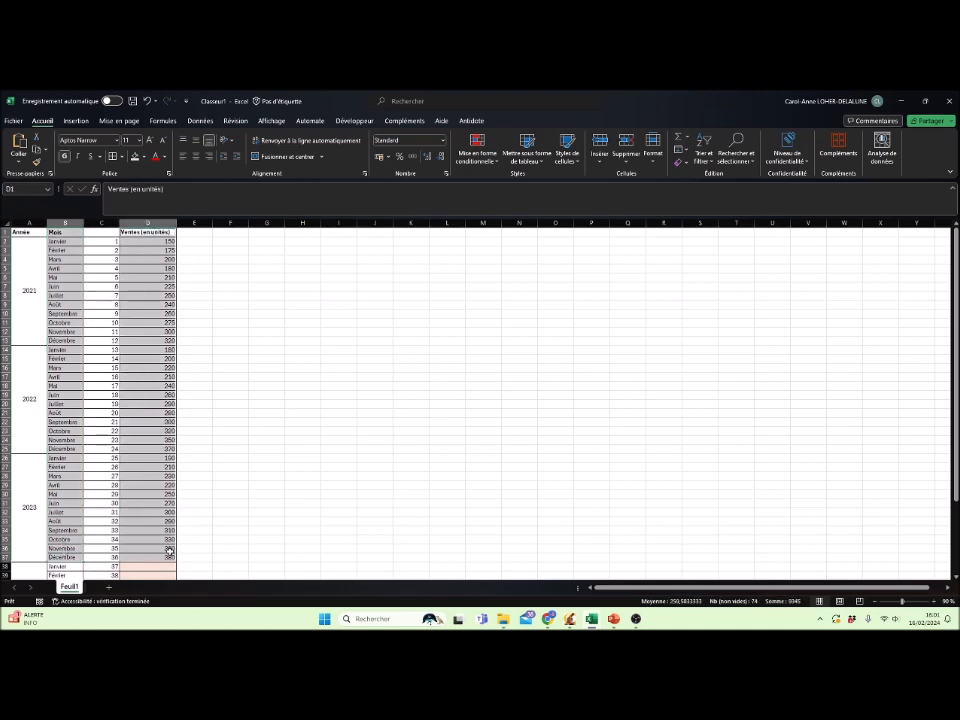
left_click(76, 120)
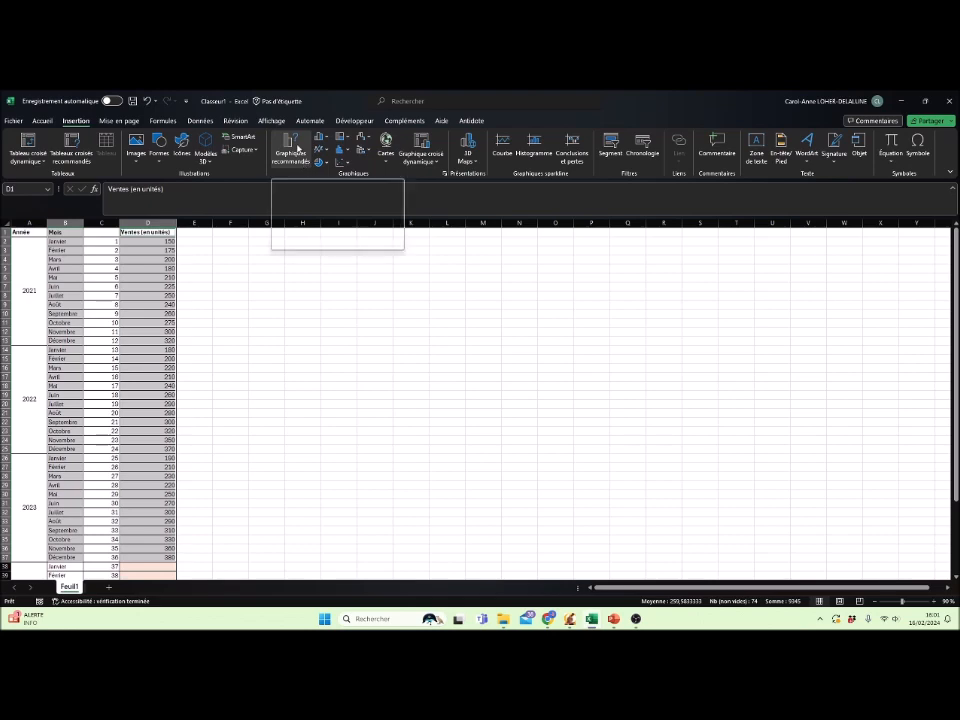
left_click(293, 148)
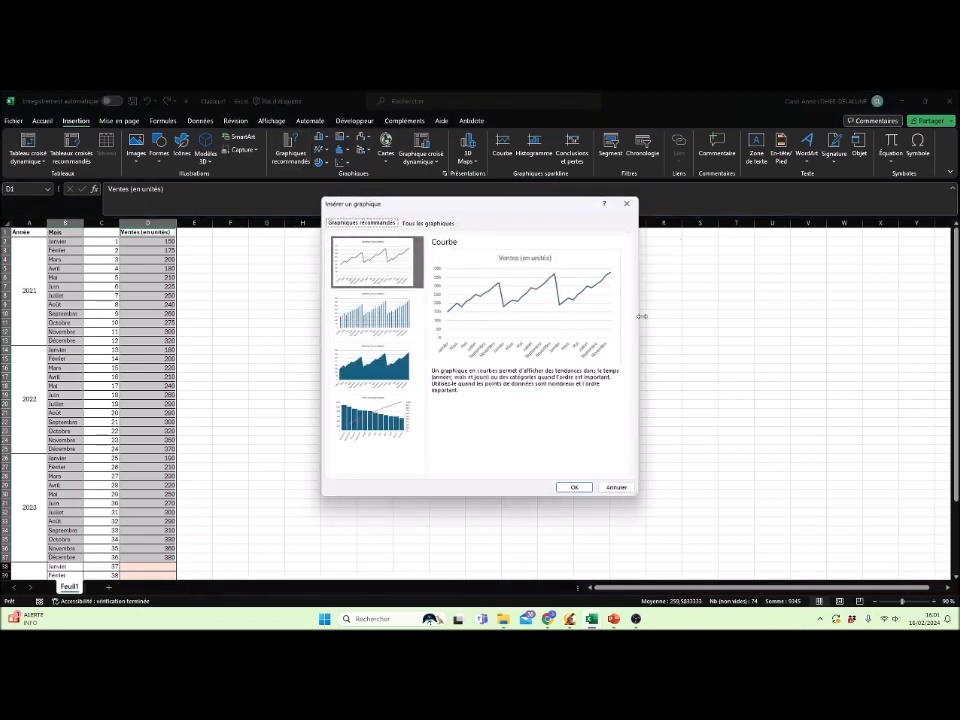
left_click(573, 487)
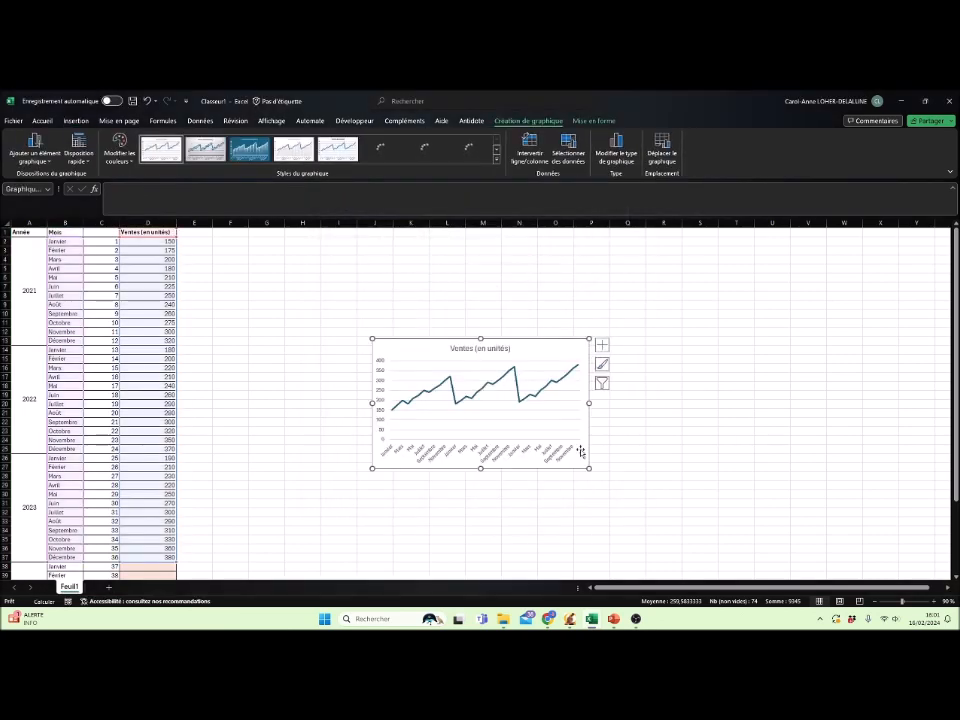
left_click_drag(590, 468, 710, 554)
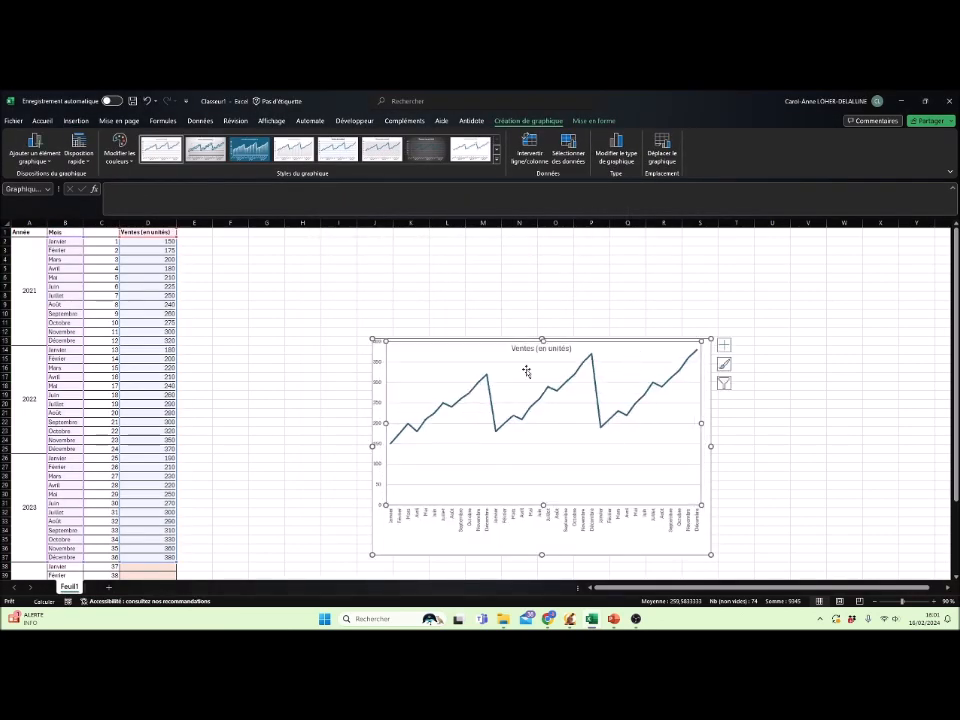
left_click(375, 304)
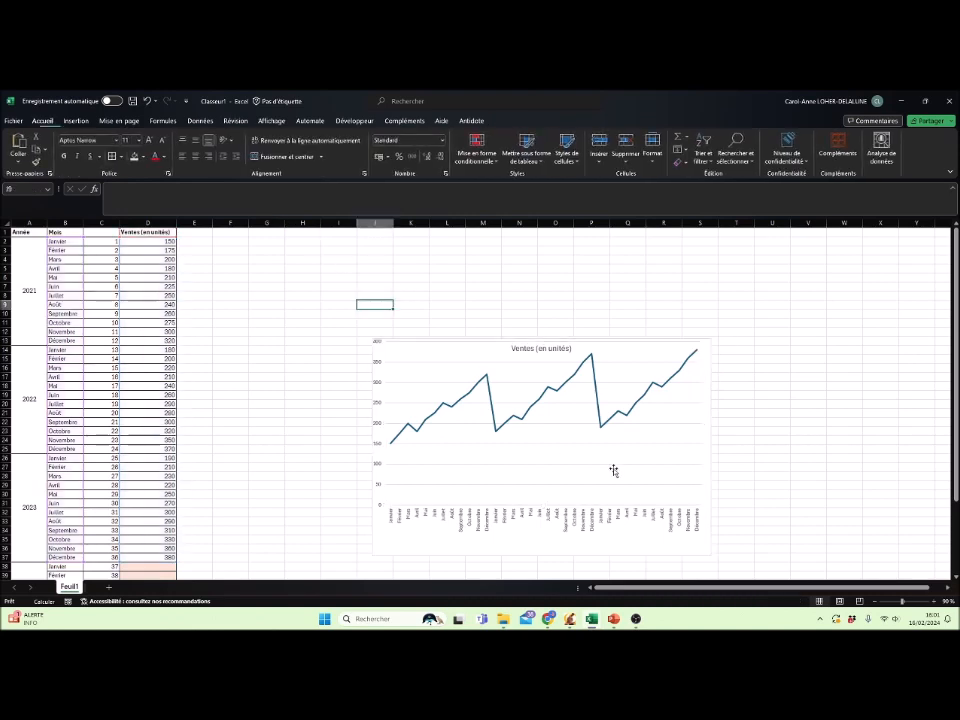
Step: Add a linear forecast trendline (Prévision linéaire) to the sales chart
left_click(557, 392)
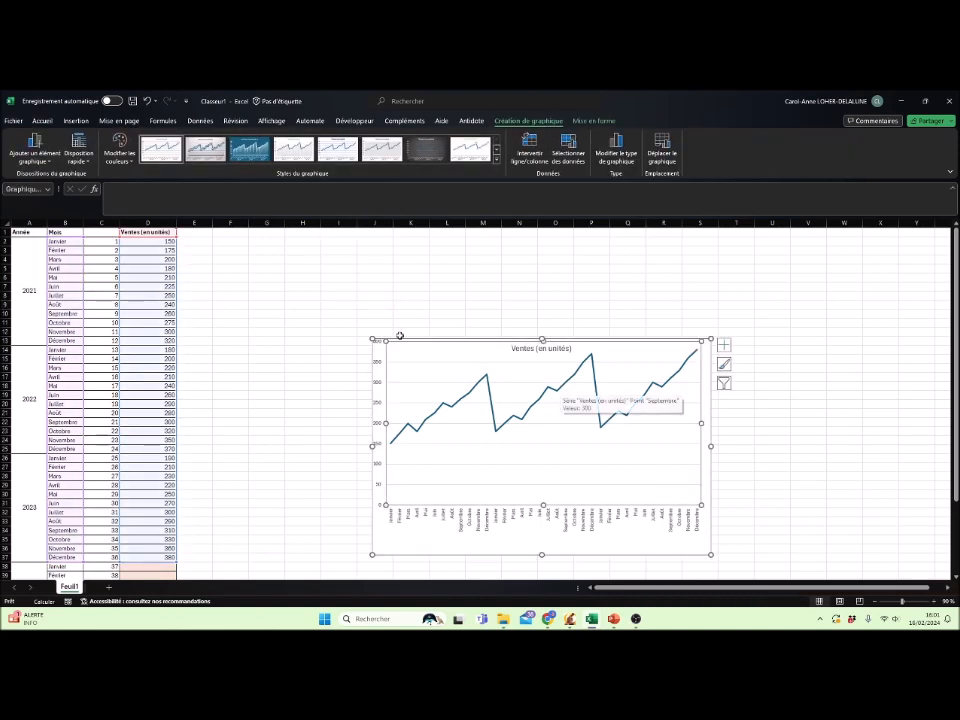
left_click(41, 158)
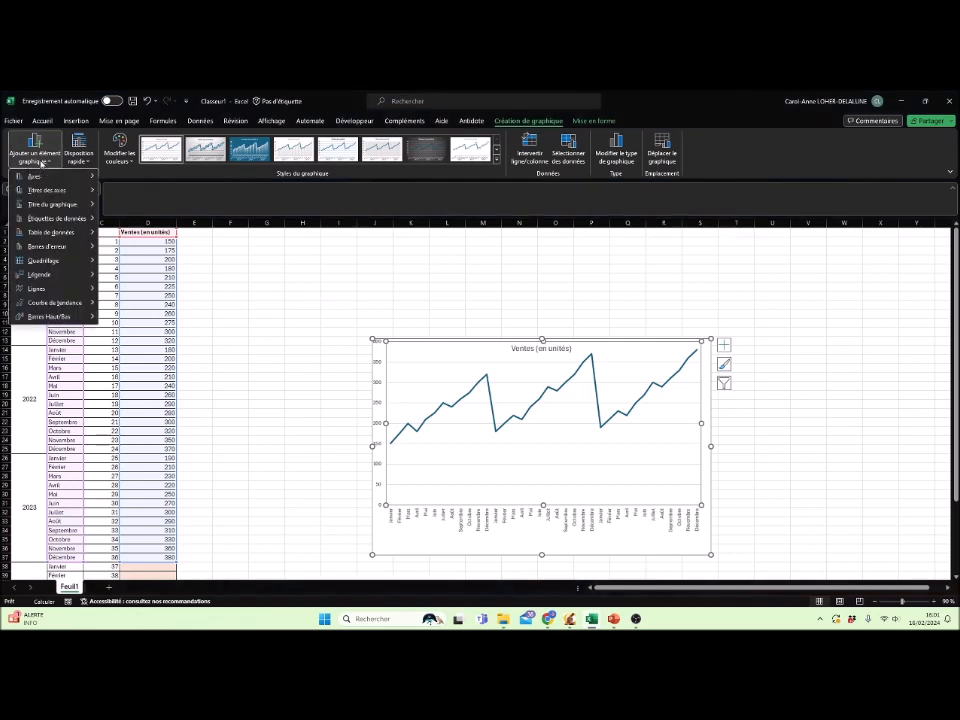
mouse_move(62, 307)
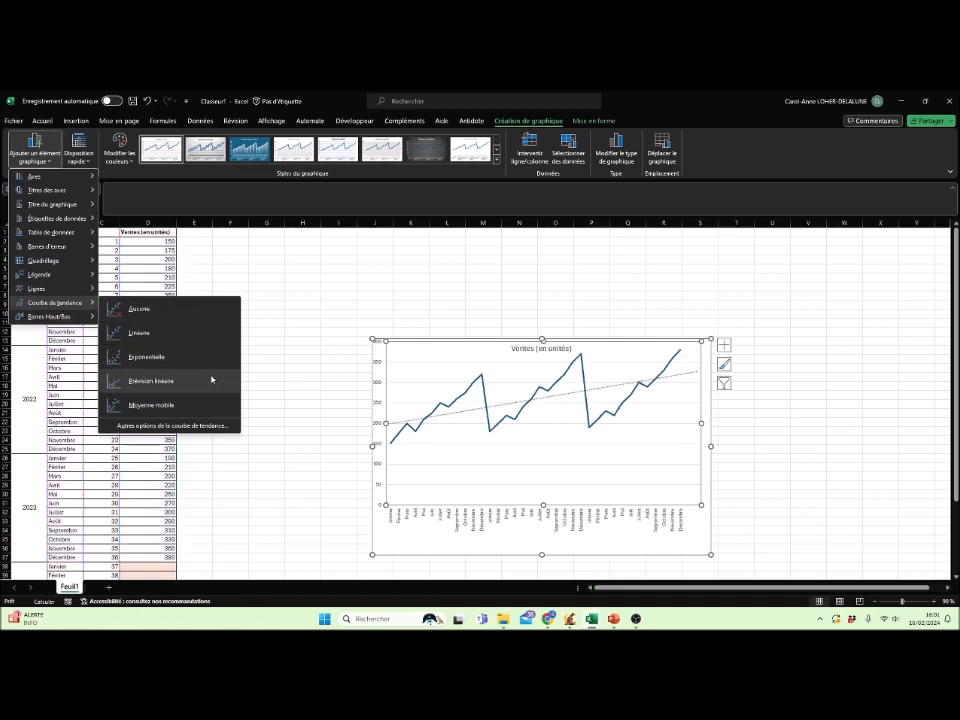
left_click(152, 379)
left_click(679, 379)
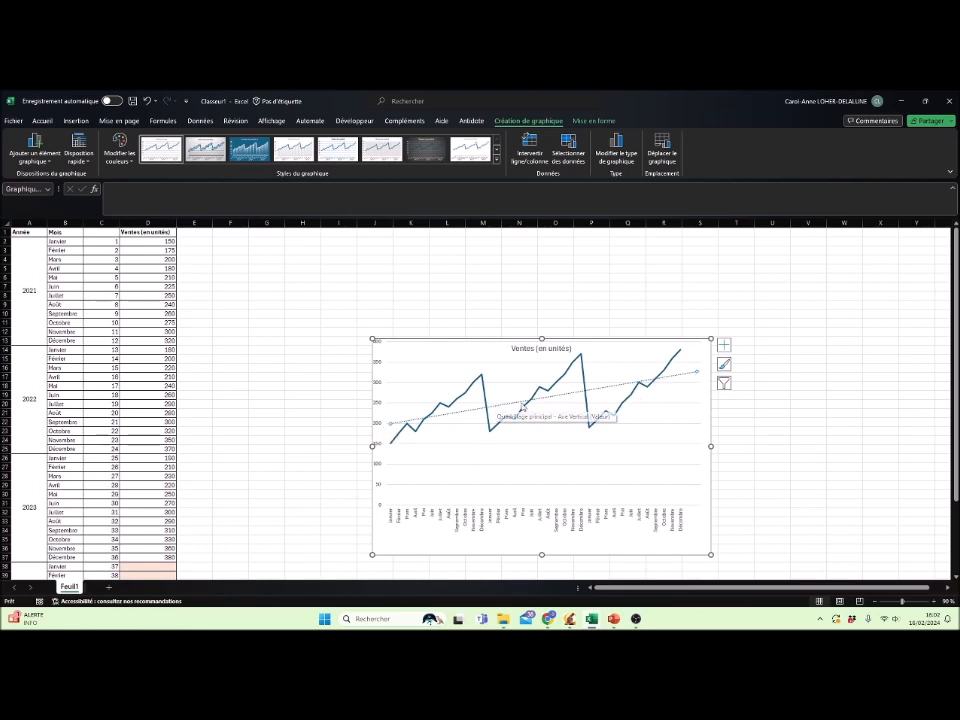
Step: Display the trendline's equation on the chart and place it above the curve, beside the chart title
right_click(611, 389)
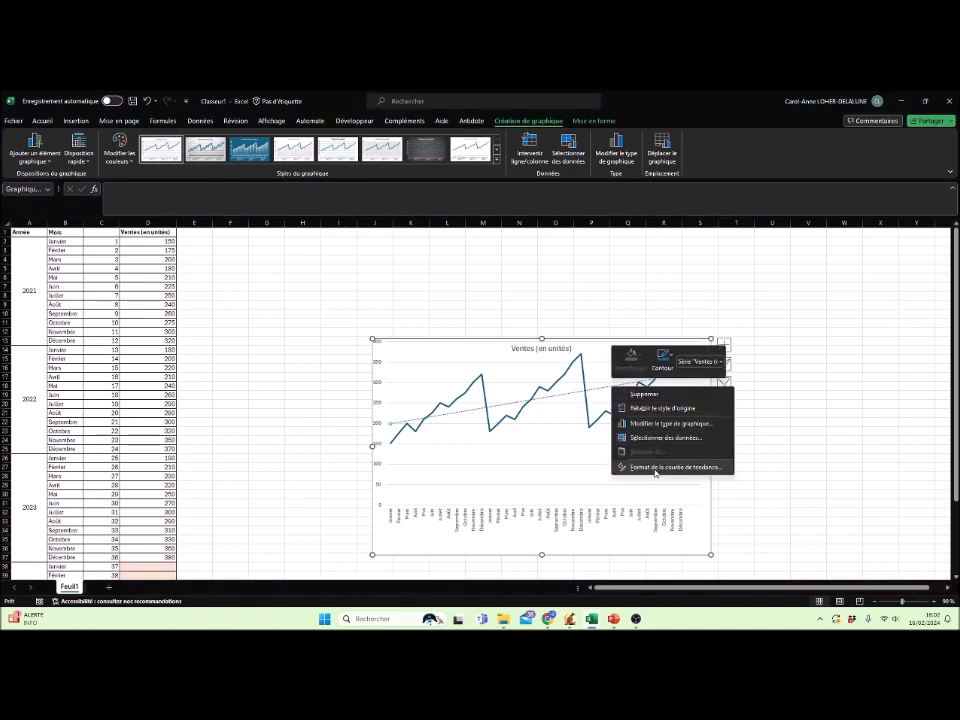
left_click(656, 468)
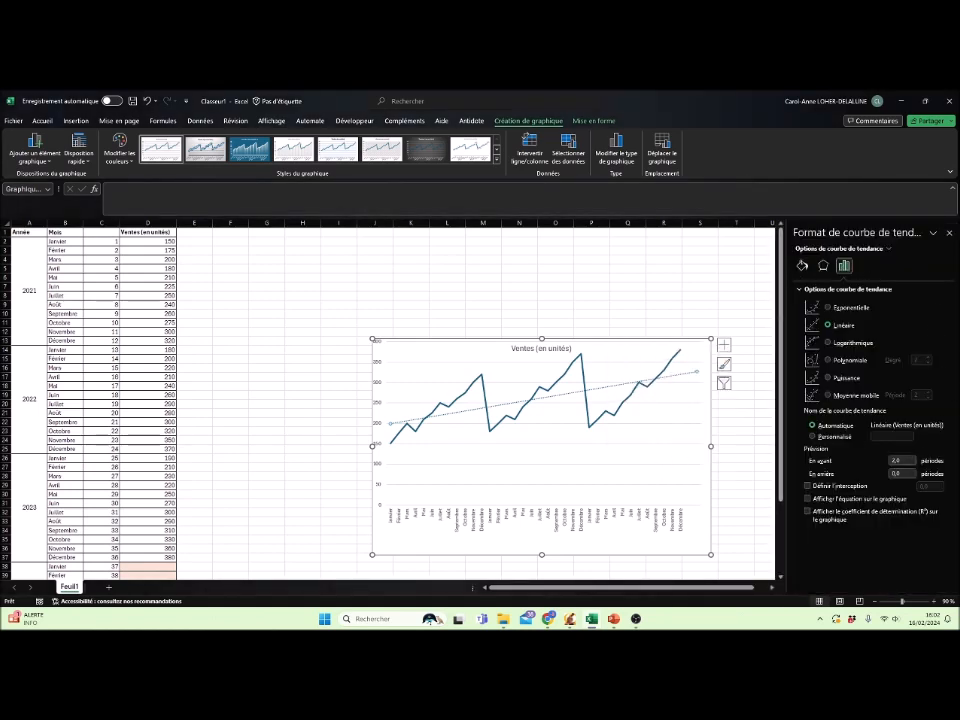
left_click(808, 499)
left_click_drag(658, 373, 617, 353)
left_click(949, 233)
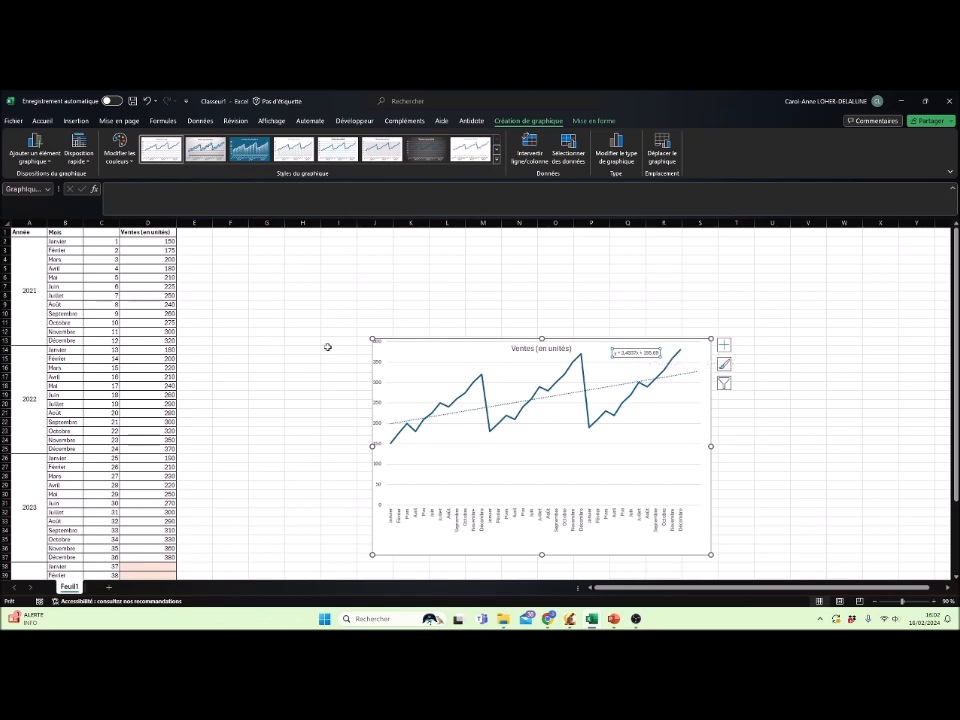
Step: Label the month-number column with the header "xi" in cell C1
left_click(107, 234)
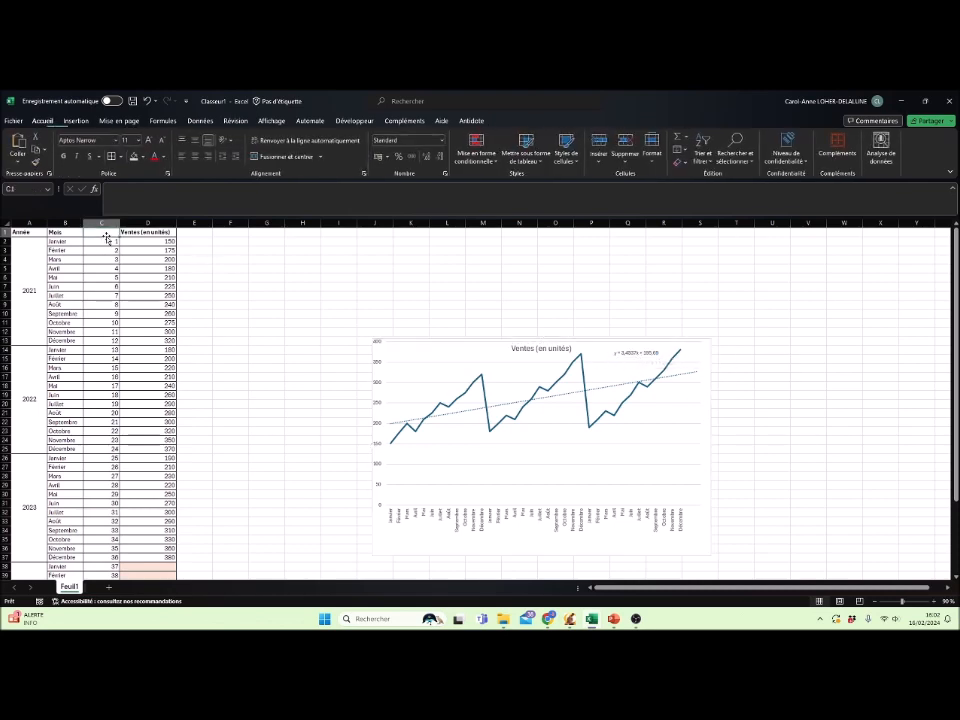
type("xi")
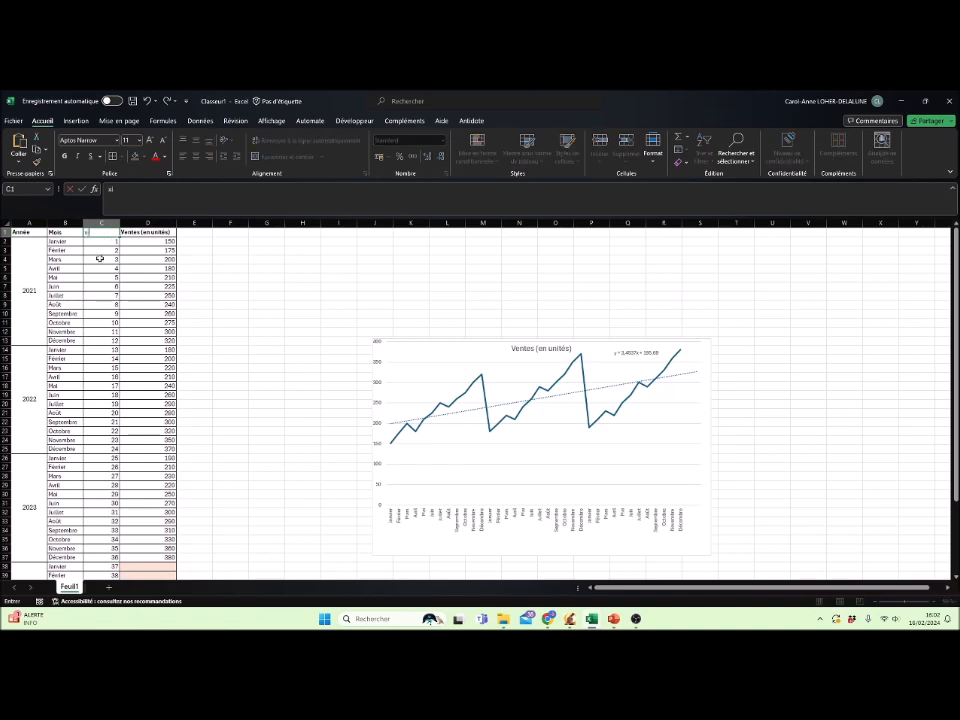
left_click(99, 245)
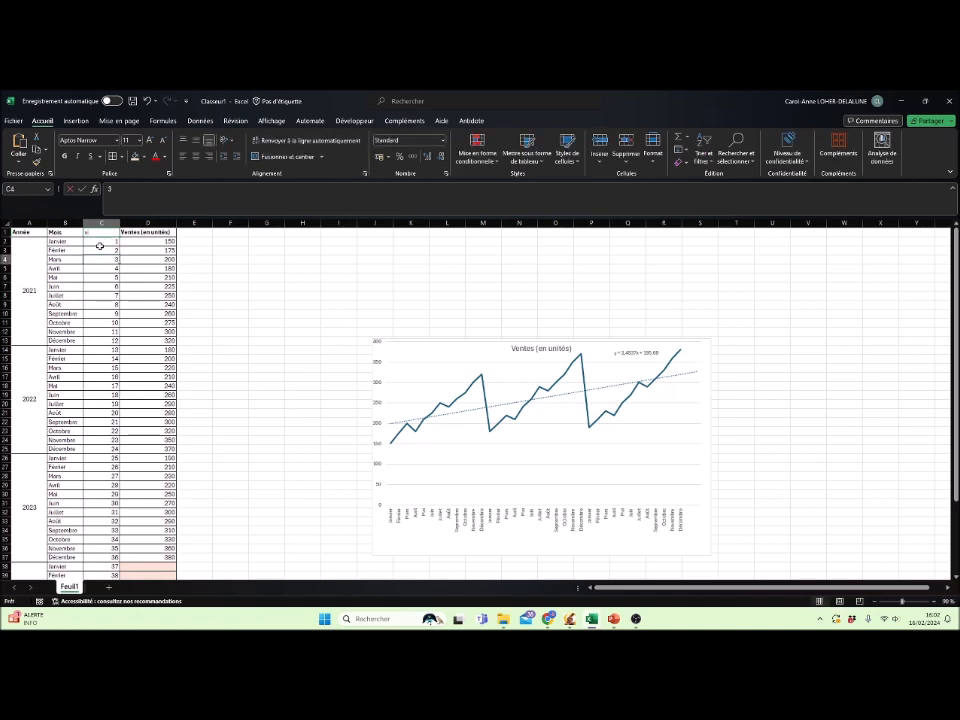
left_click_drag(99, 245, 103, 341)
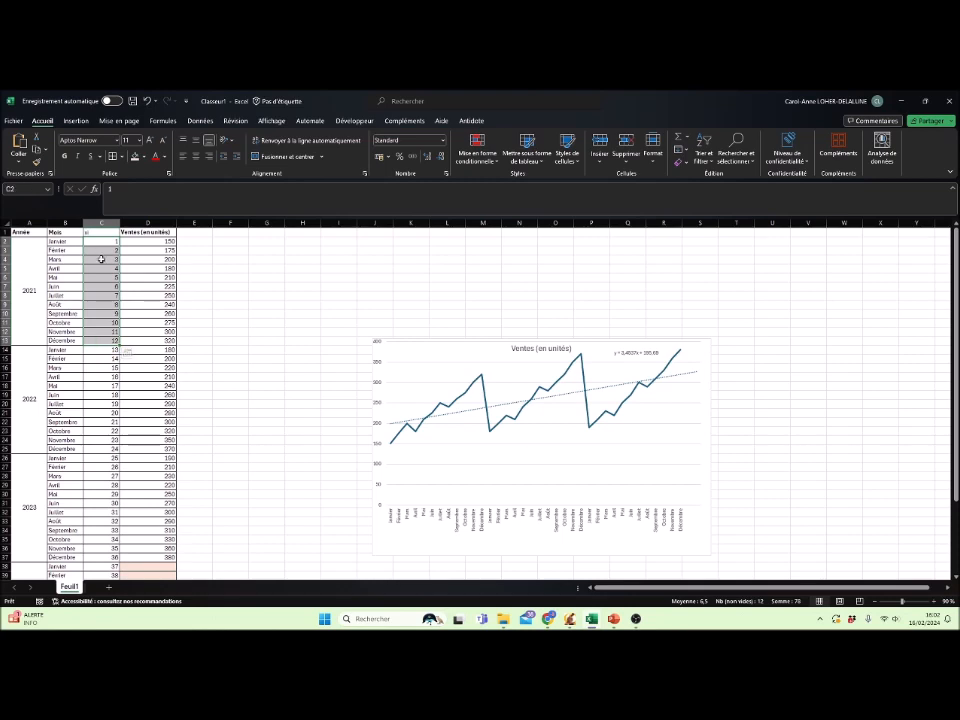
left_click(84, 343)
Step: Enter the trendline formula =(3,4537*C38)+195,69 in D38 to forecast January 2024 sales
scroll(101, 364, "down", 6)
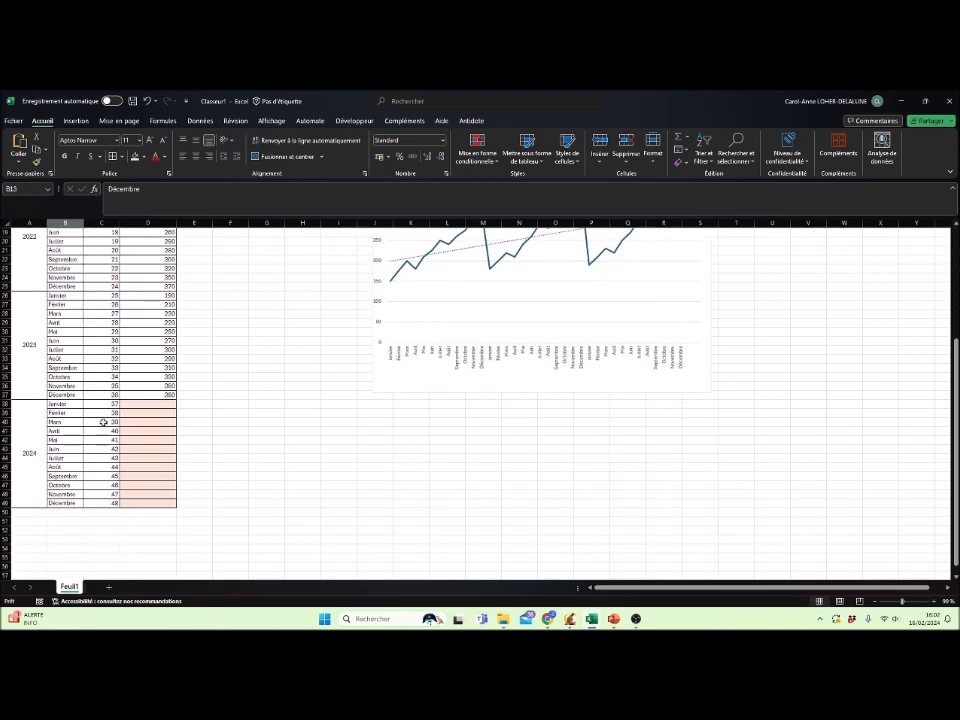
left_click(104, 405)
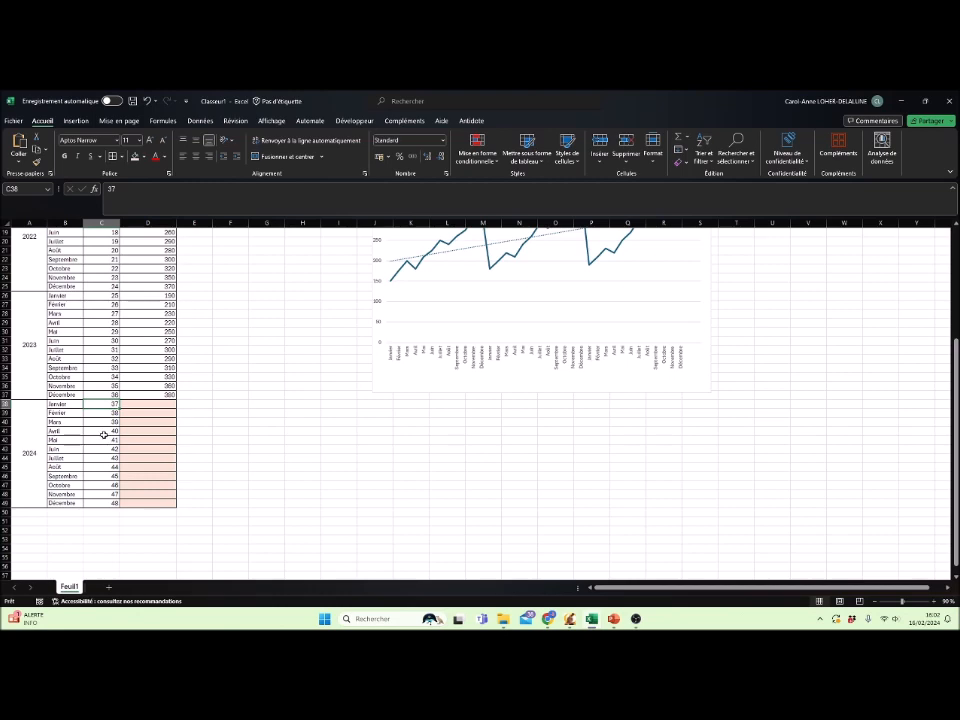
scroll(165, 447, "up", 1)
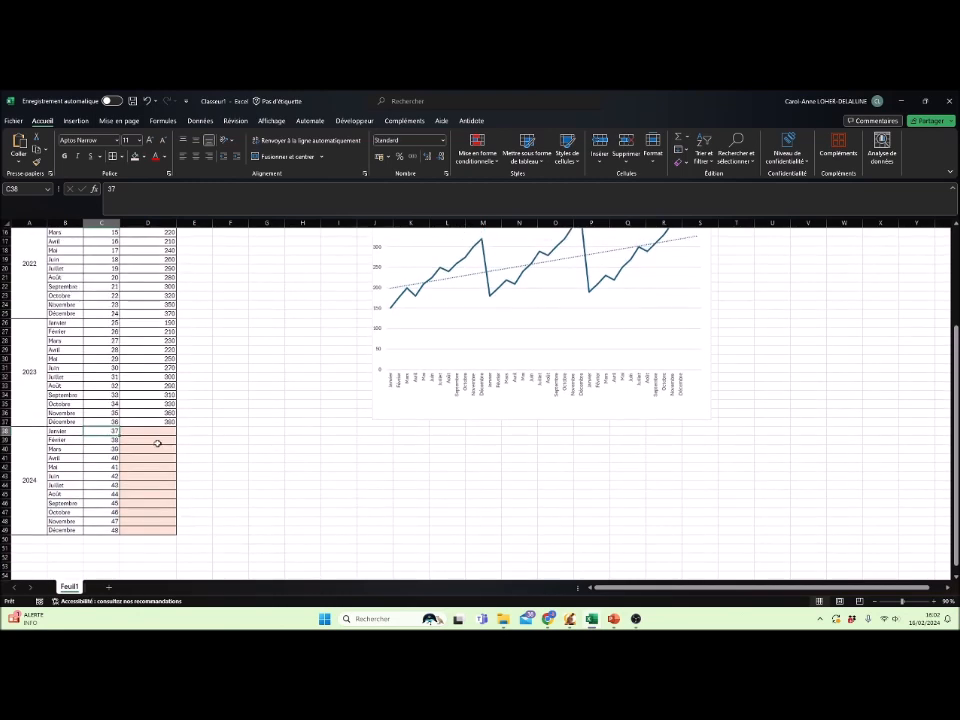
left_click(155, 430)
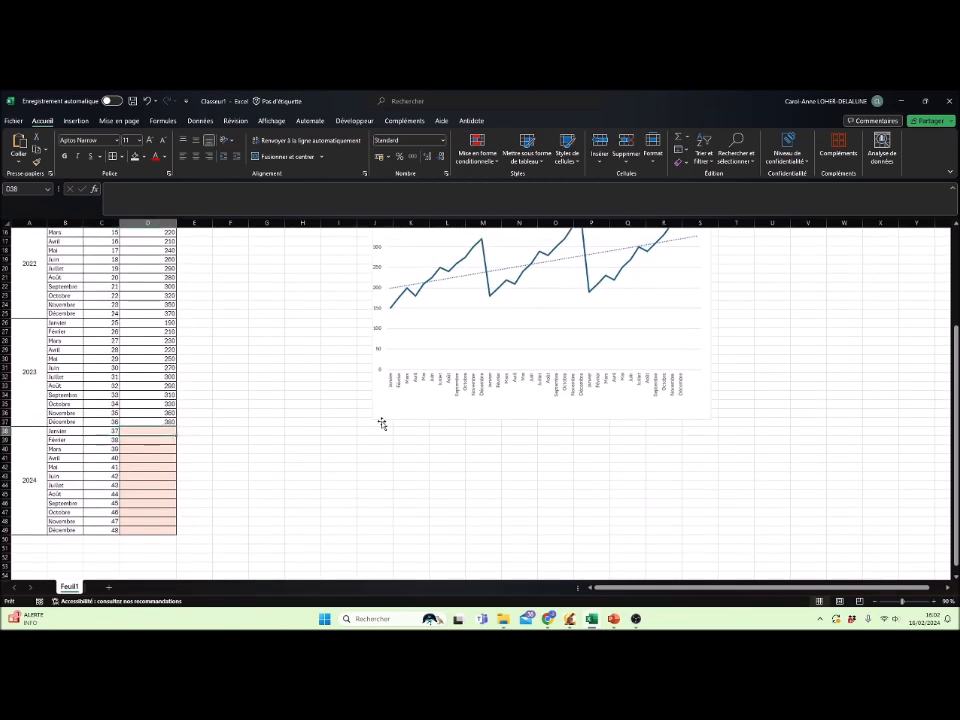
scroll(378, 422, "up", 2)
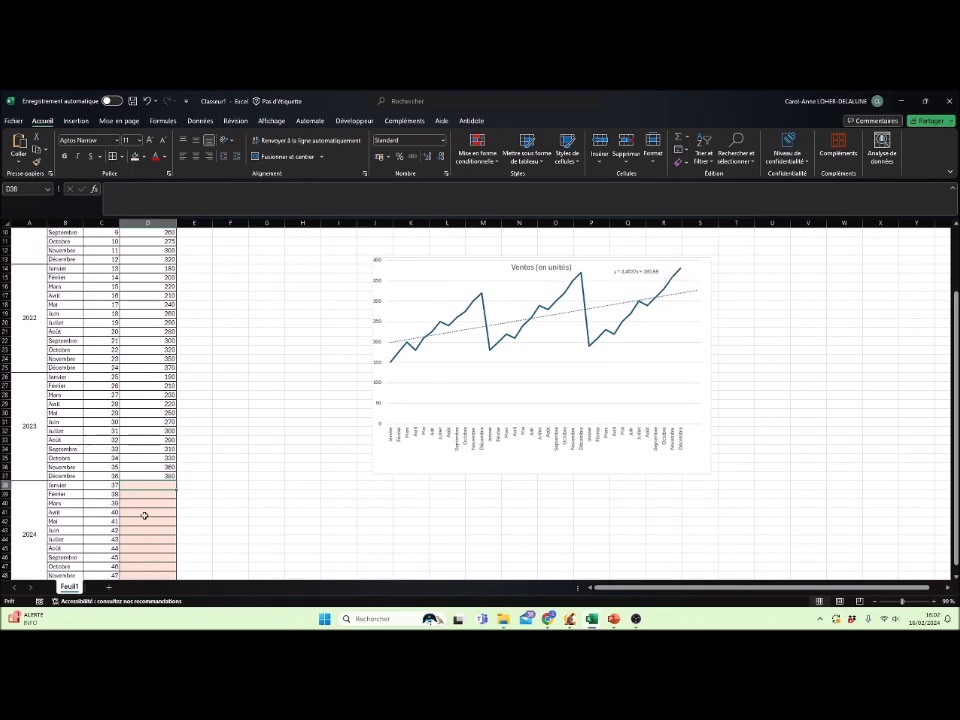
type("=")
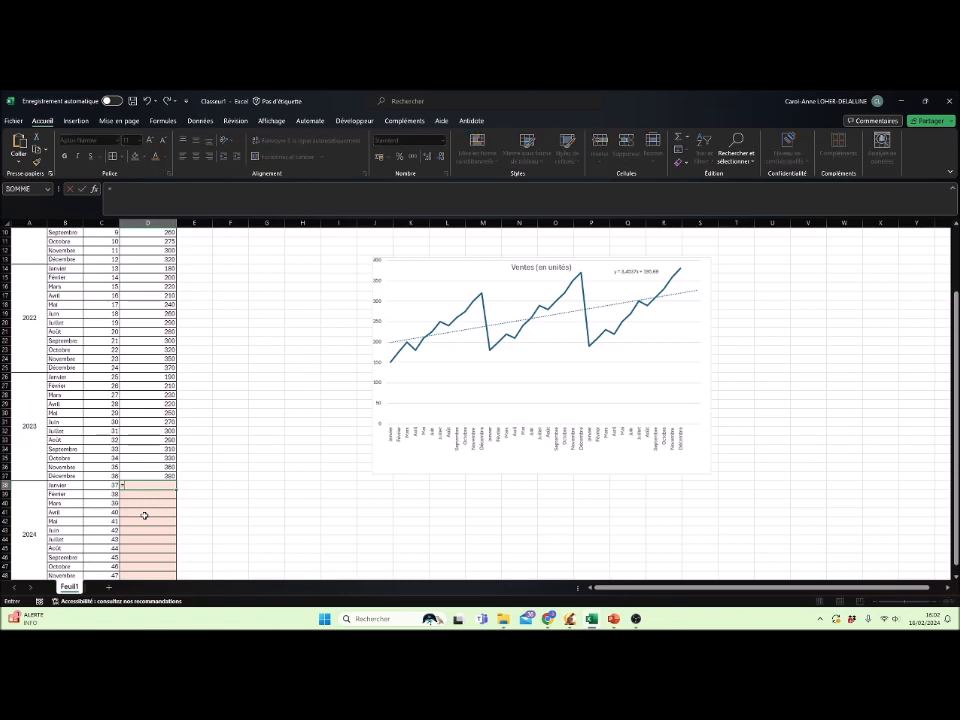
type("(3,4537*")
left_click(107, 485)
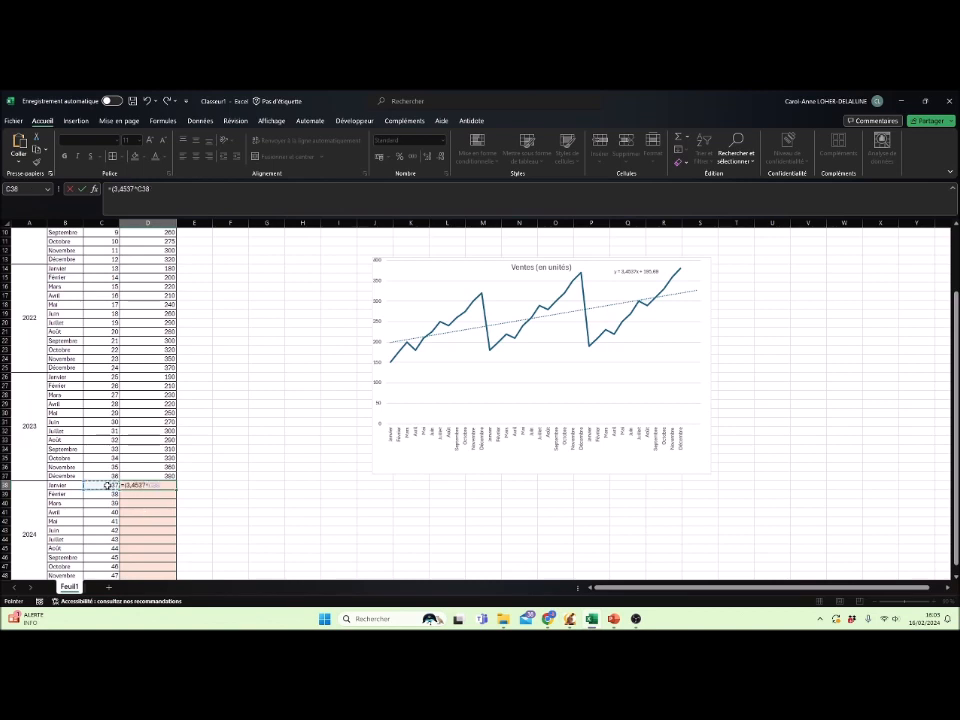
type(")+195")
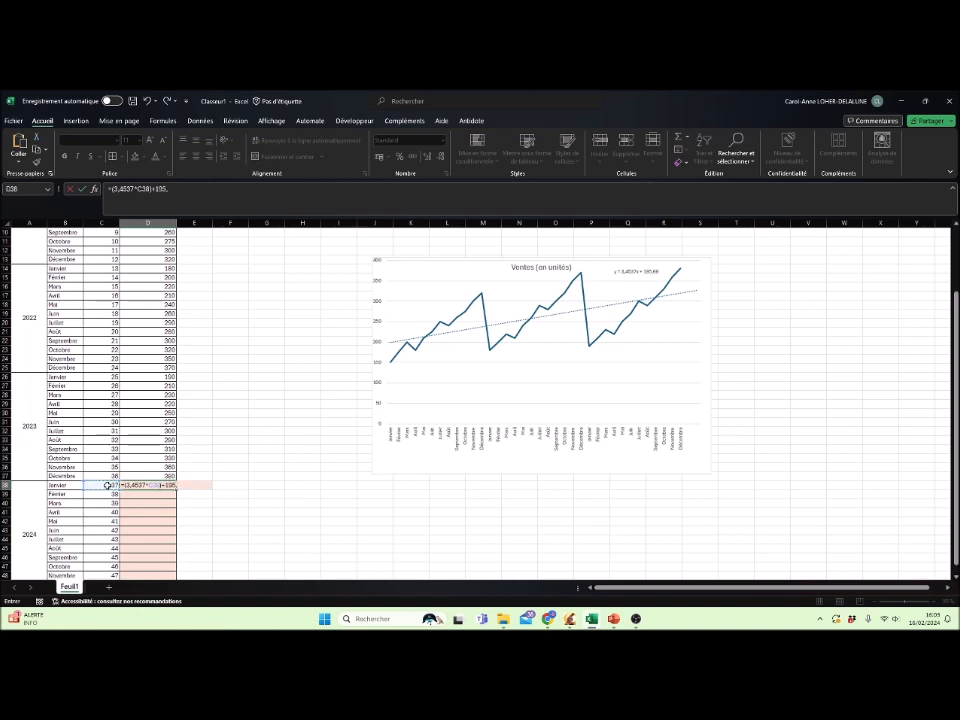
type(",69")
key("ctrl+Return")
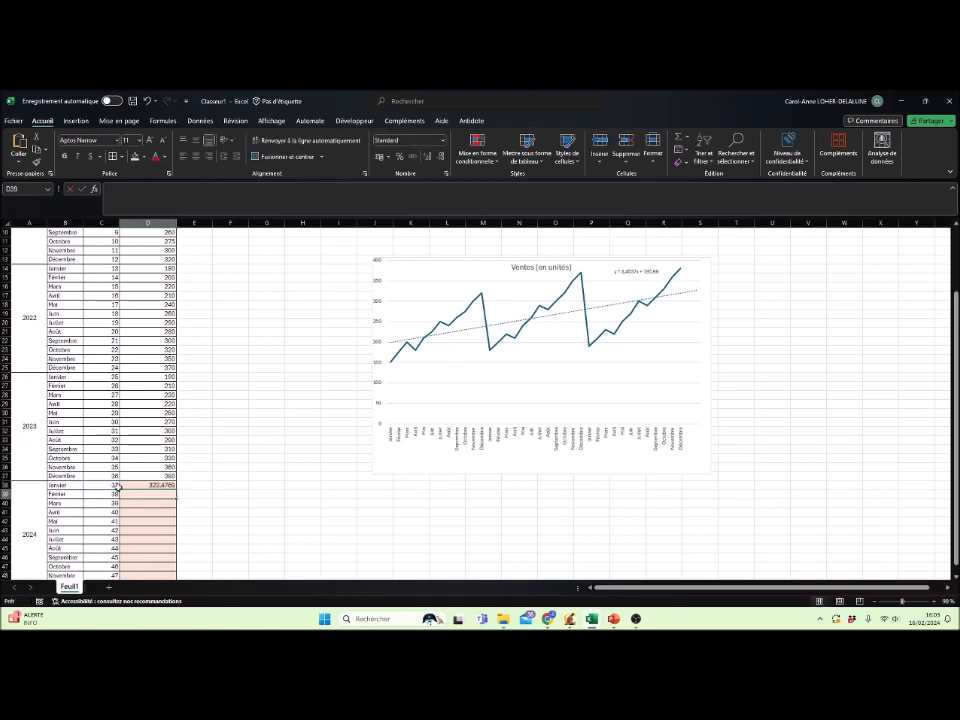
Step: Fill the forecast formula from D38 down to December 2024 in D49 and display the results without decimals
left_click_drag(176, 488, 164, 570)
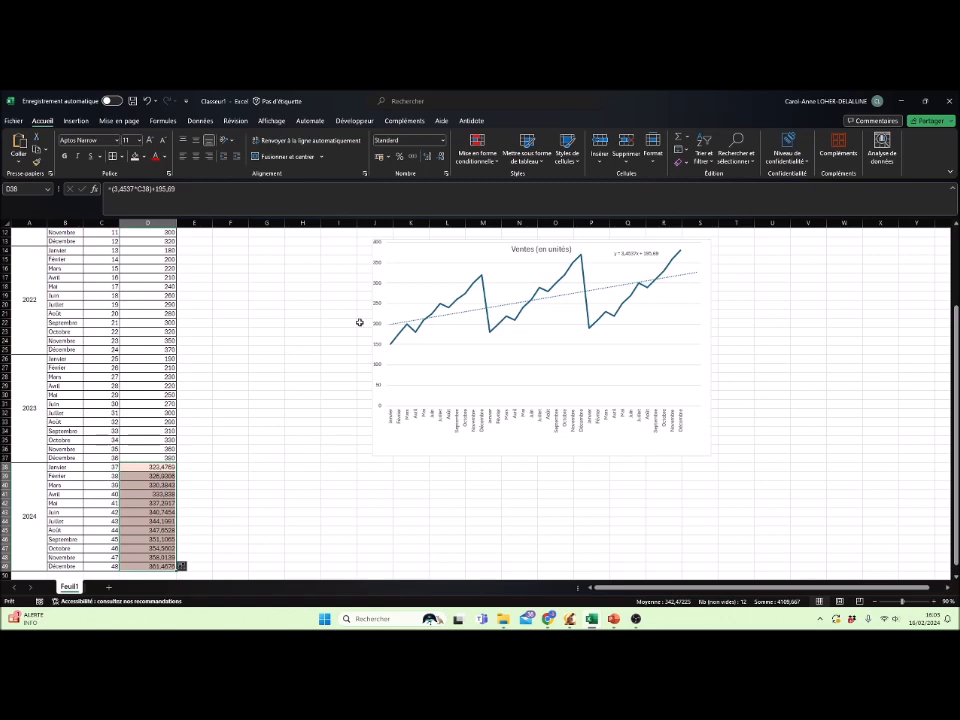
left_click(441, 156)
left_click(441, 156)
left_click(441, 156)
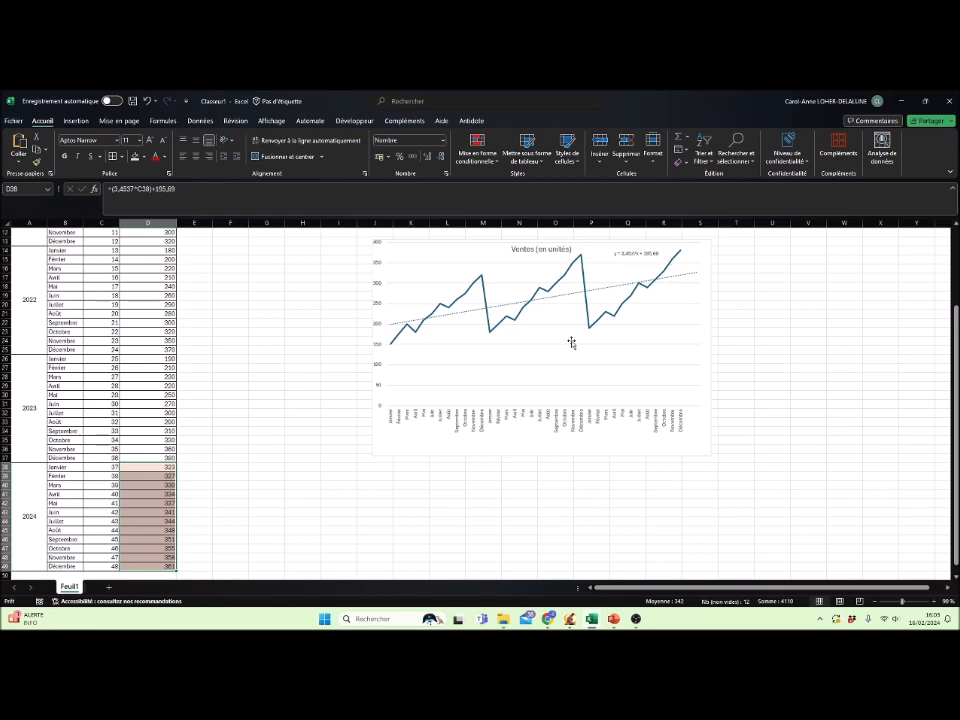
left_click(216, 525)
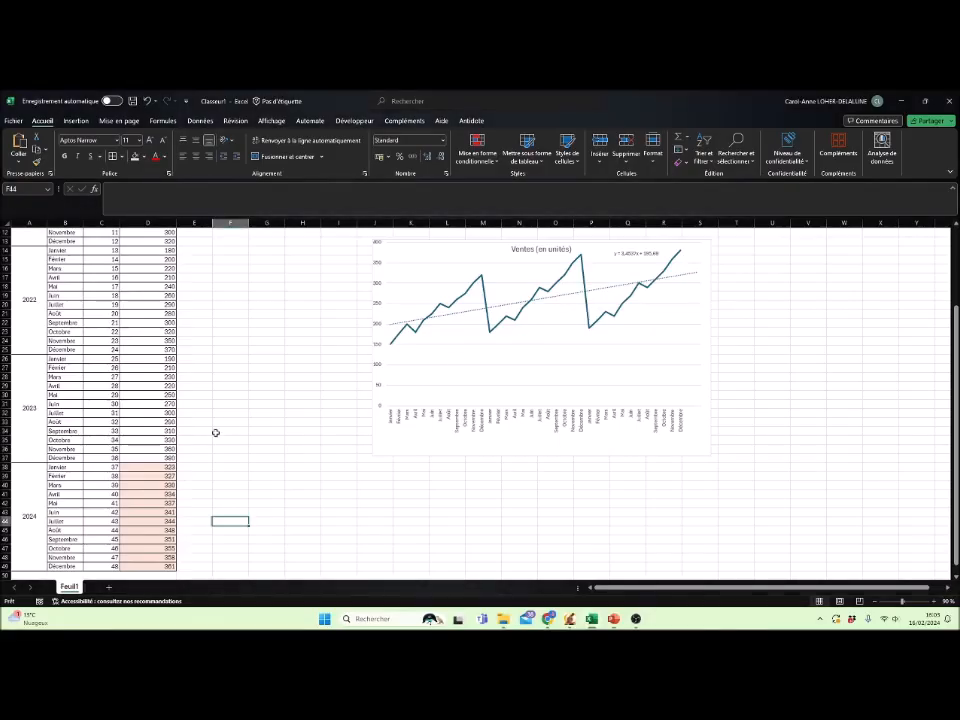
Step: Enter the formula =PREVISION(C38;D2:D37;C2:C37) in E38 to forecast January 2024 sales
left_click(203, 467)
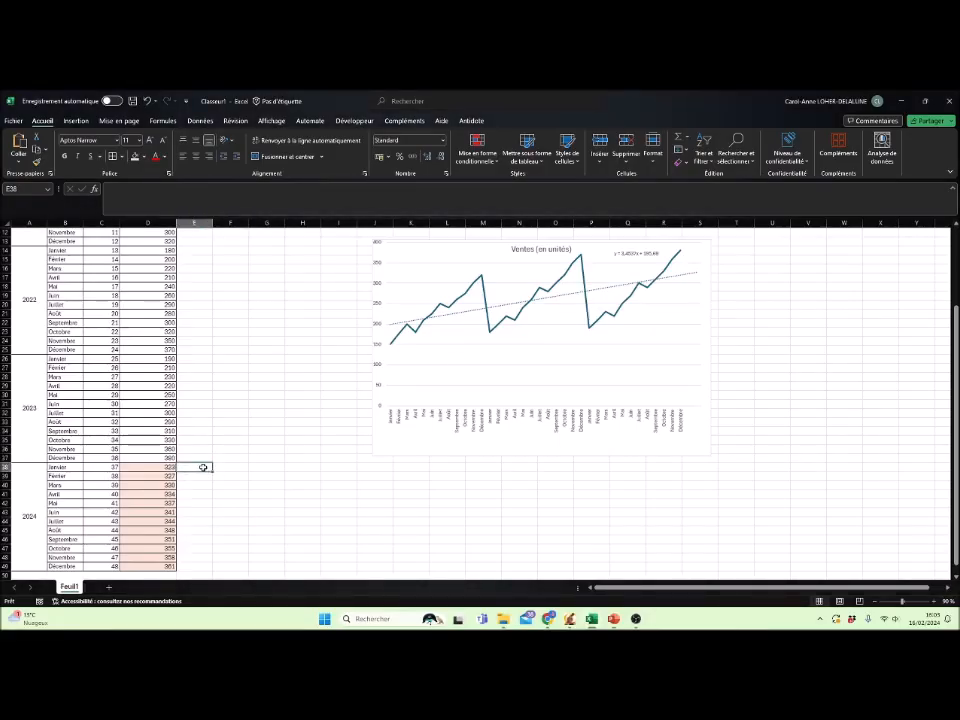
type("=")
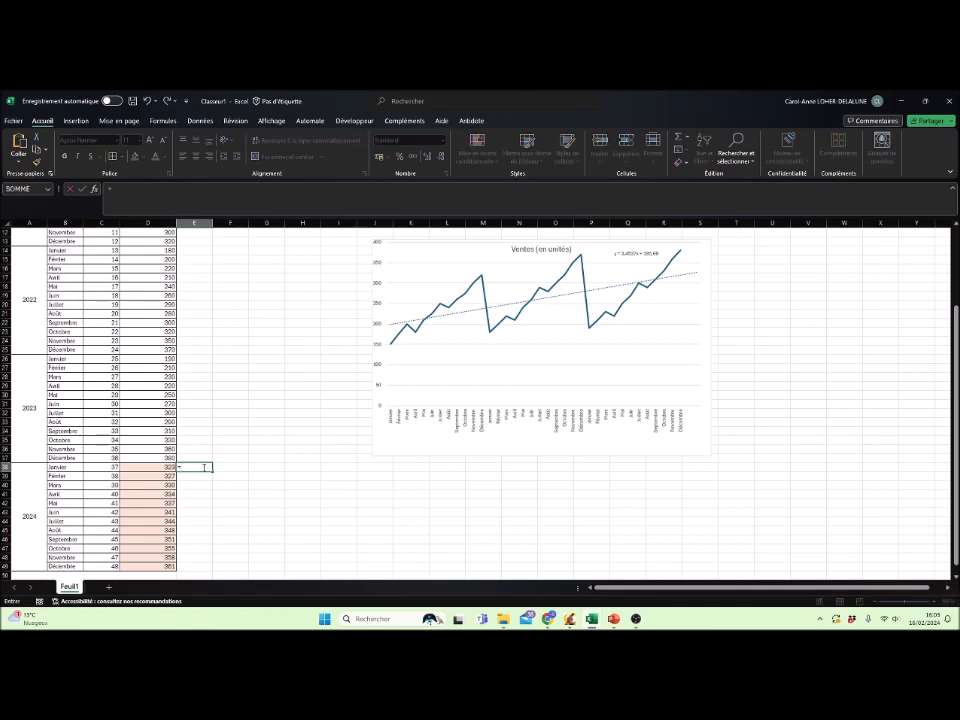
type("previ")
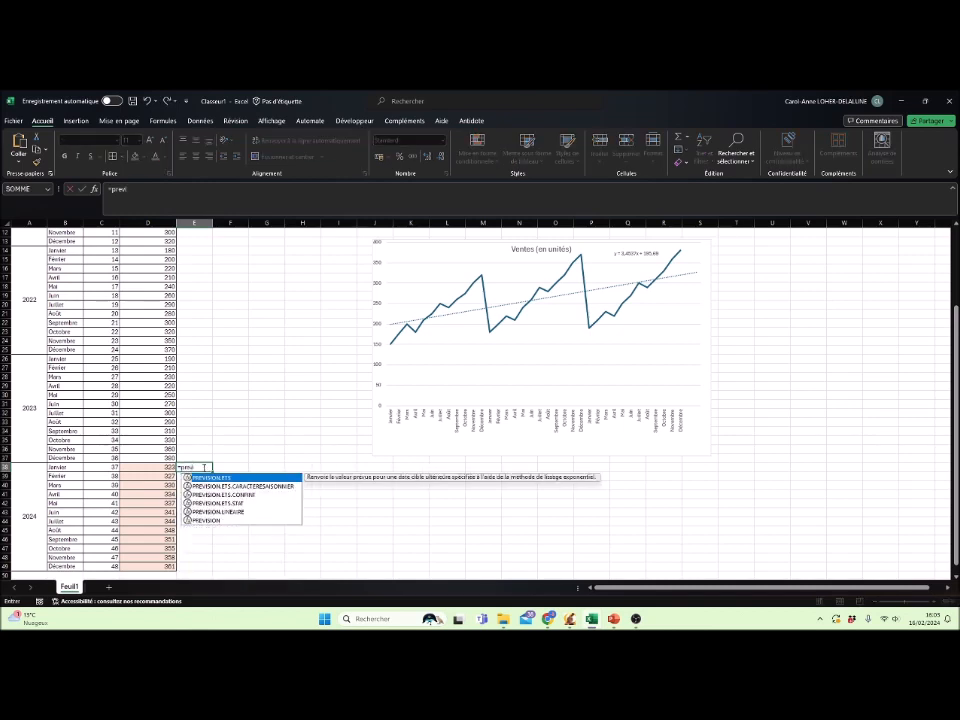
double_click(214, 520)
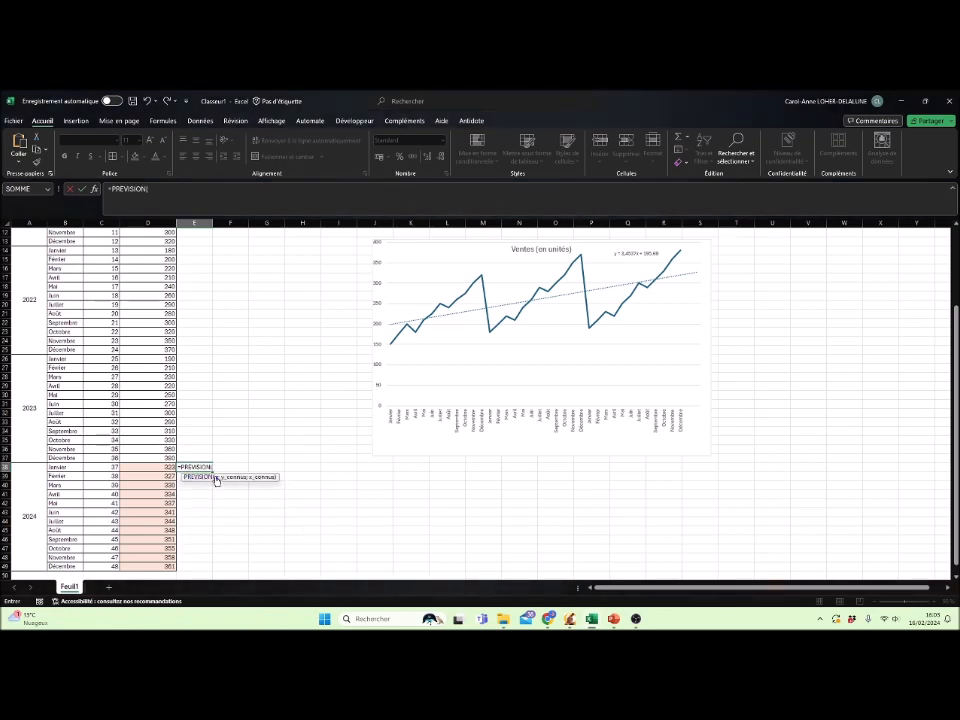
left_click(109, 467)
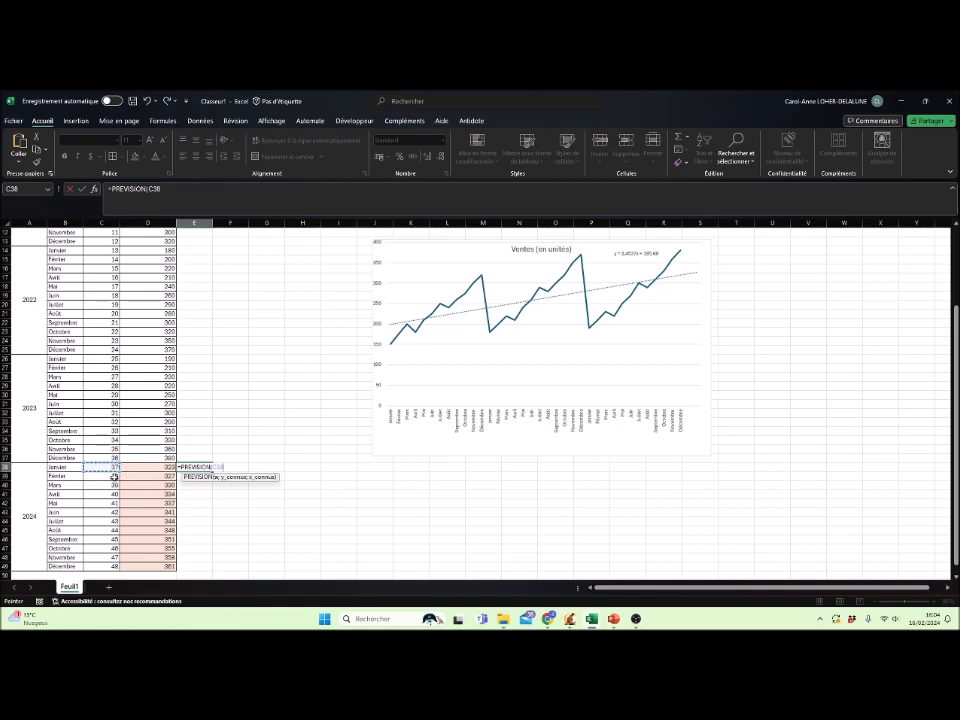
type(";")
scroll(165, 472, "up", 4)
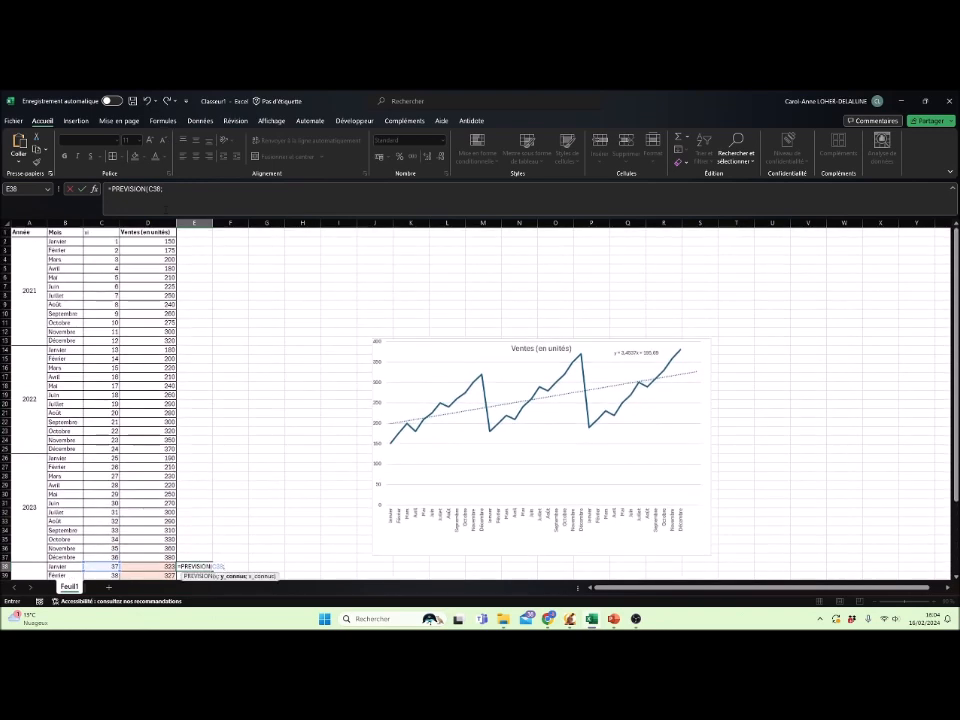
left_click_drag(160, 241, 146, 560)
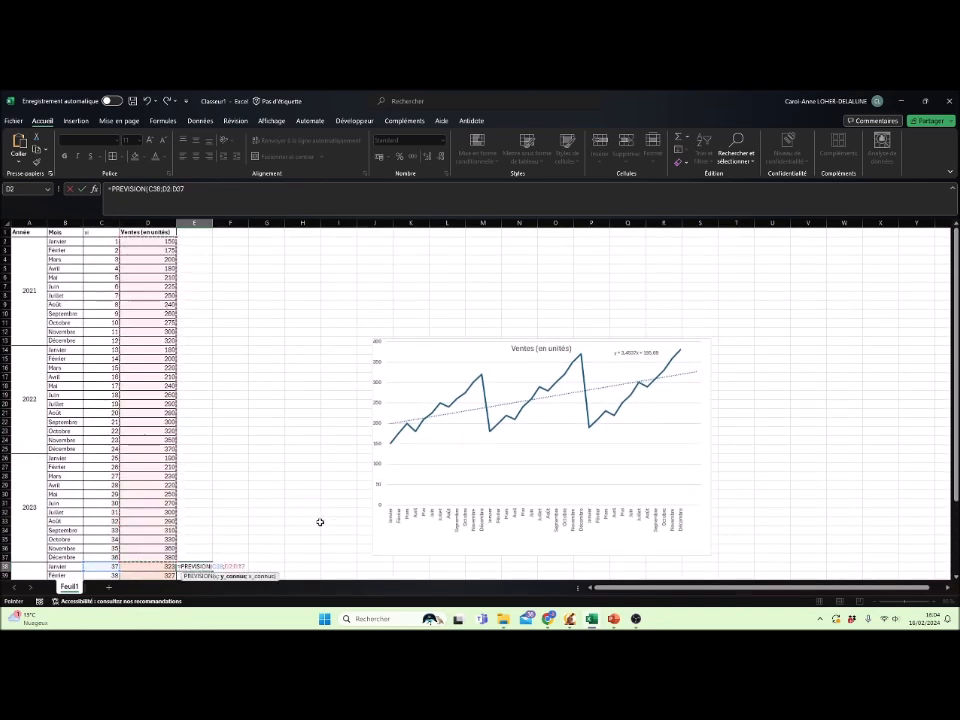
type(";")
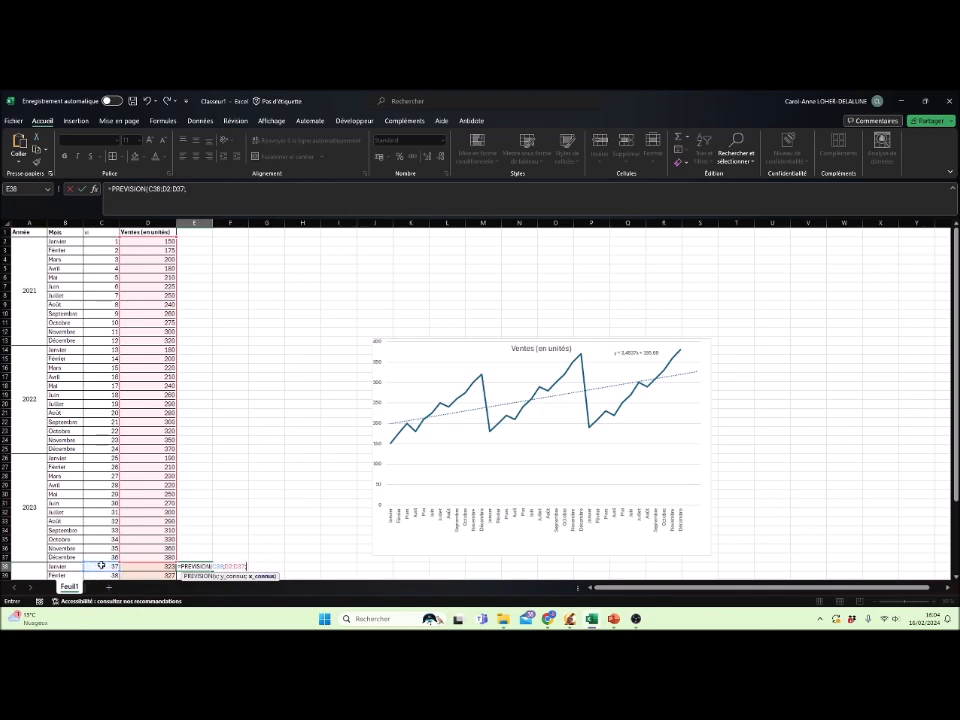
left_click_drag(110, 241, 103, 556)
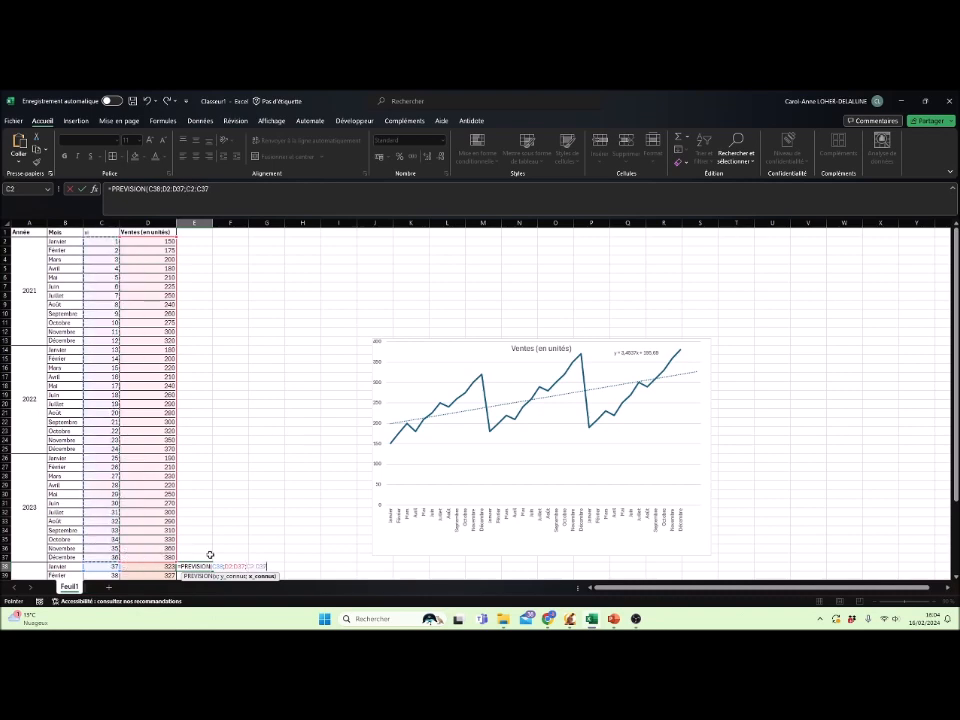
type(")")
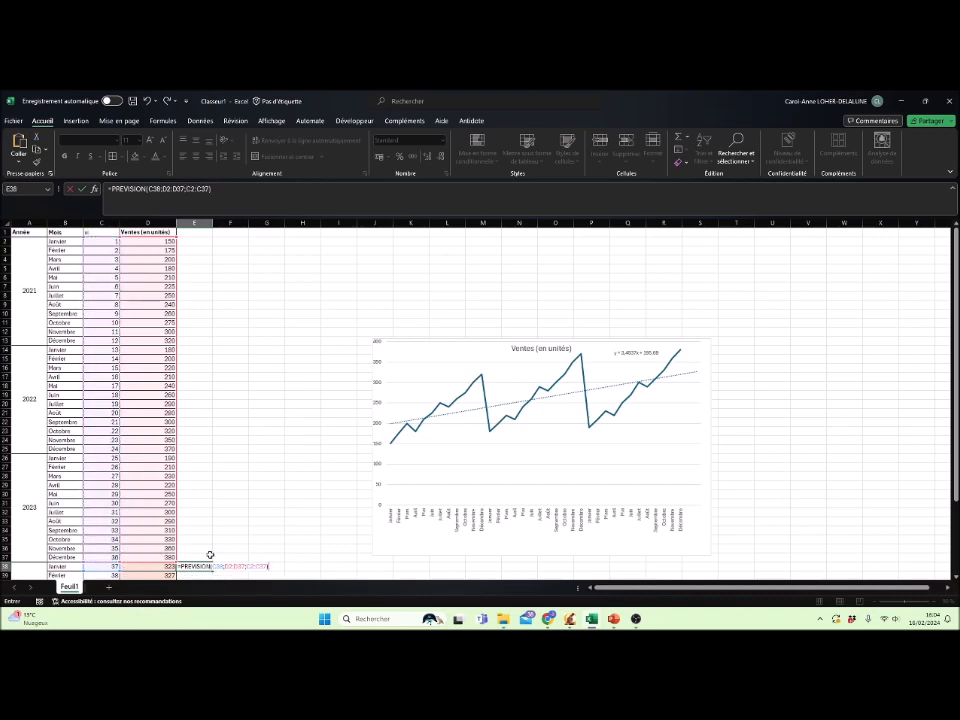
key("Return")
Step: Display the PREVISION result in E38 without decimals
left_click(202, 565)
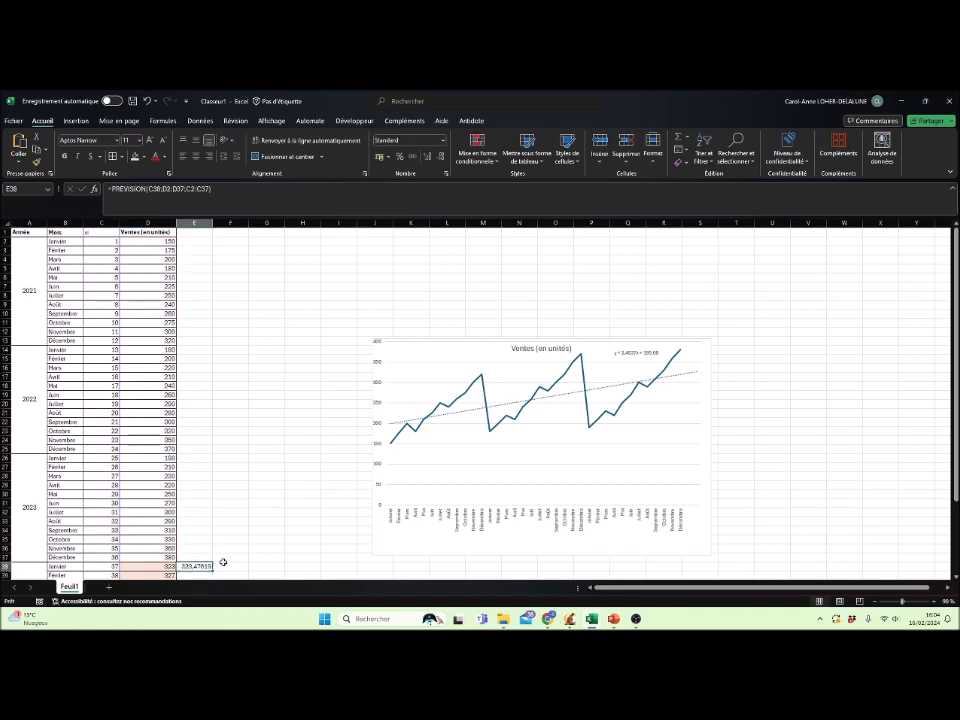
left_click(442, 158)
left_click(442, 158)
left_click(442, 158)
left_click(442, 158)
left_click(442, 158)
Step: Make the known sales and month-number ranges absolute in E38, giving =PREVISION(C38;$D$2:$D$37;$C$2:$C$37)
scroll(210, 554, "down", 1)
double_click(200, 539)
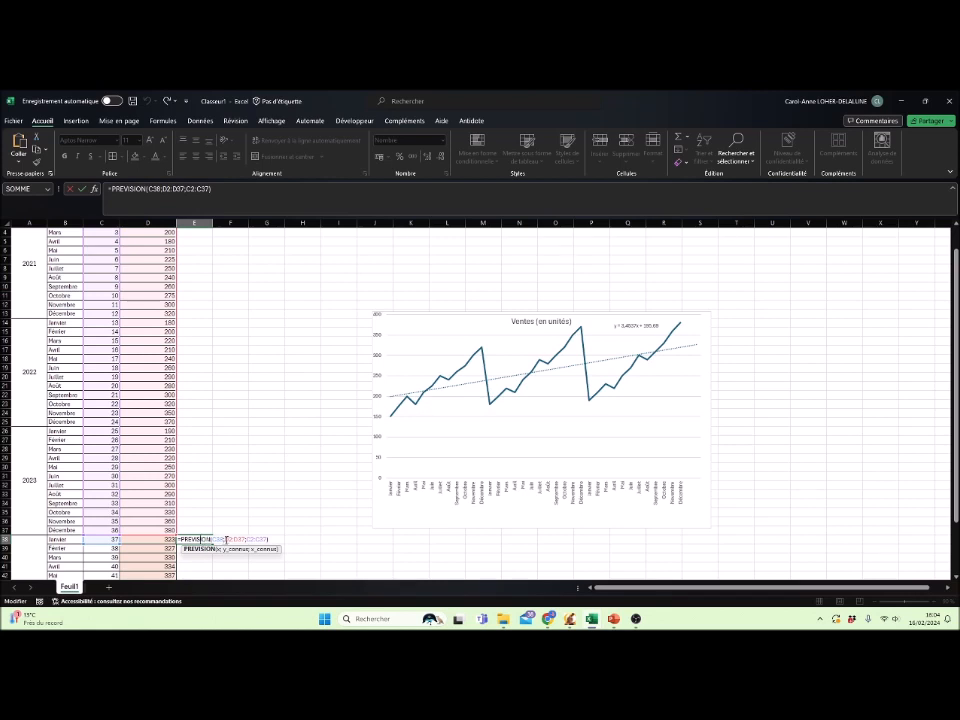
left_click(229, 538)
key("F4")
left_click(266, 538)
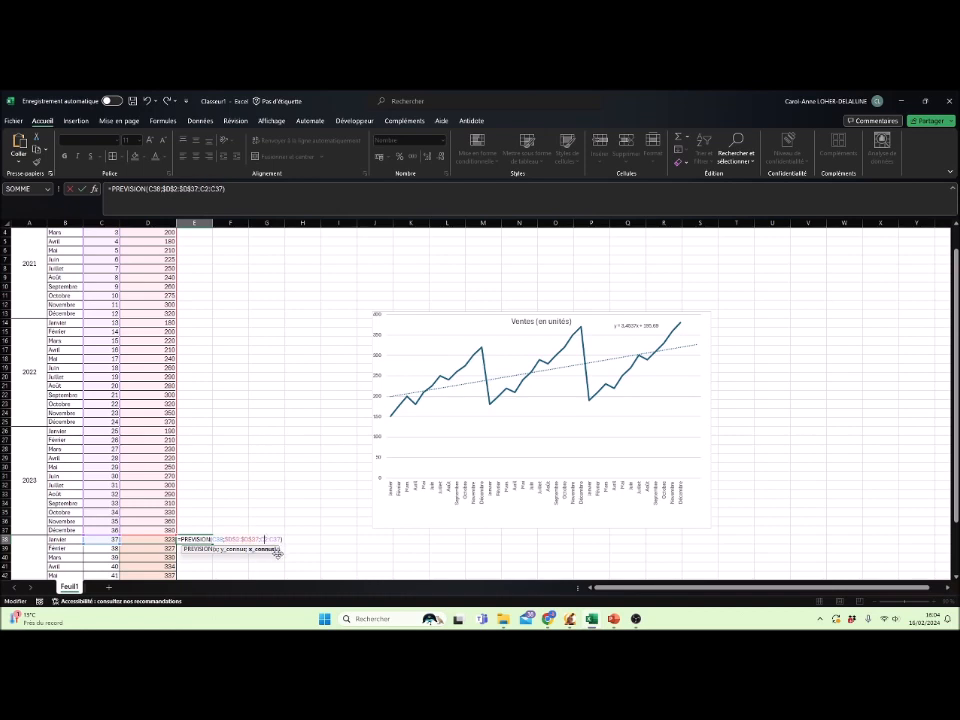
key("F4")
key("F4")
left_click(307, 541)
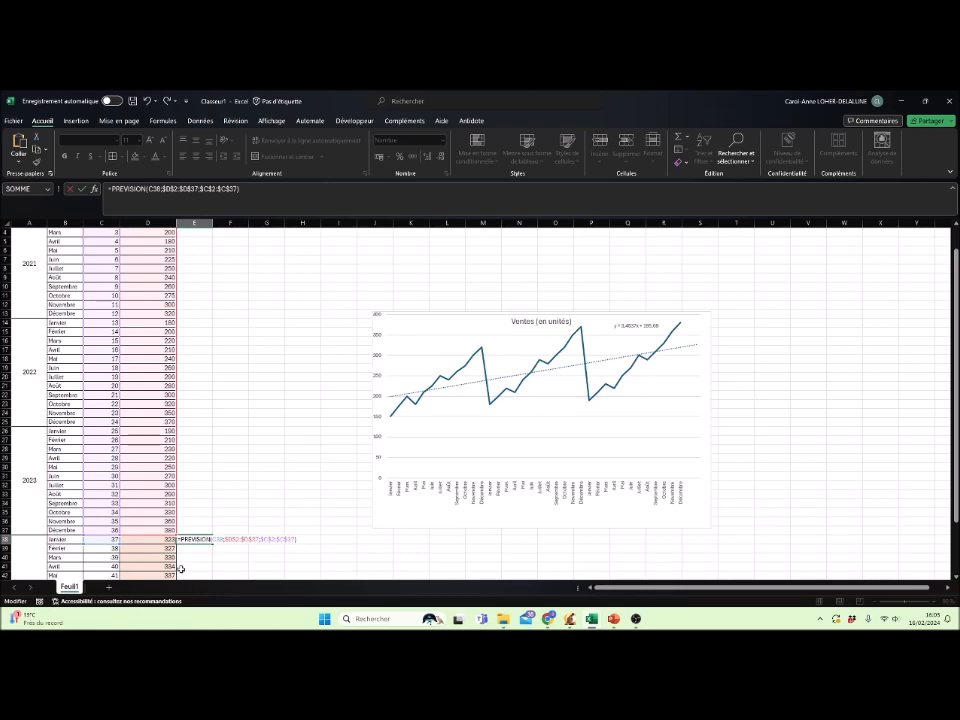
key("Return")
Step: Fill the PREVISION formula from E38 down to December 2024 in E49
left_click(204, 539)
mouse_move(211, 543)
left_mouse_down()
mouse_move(212, 603)
mouse_move(212, 566)
left_mouse_up()
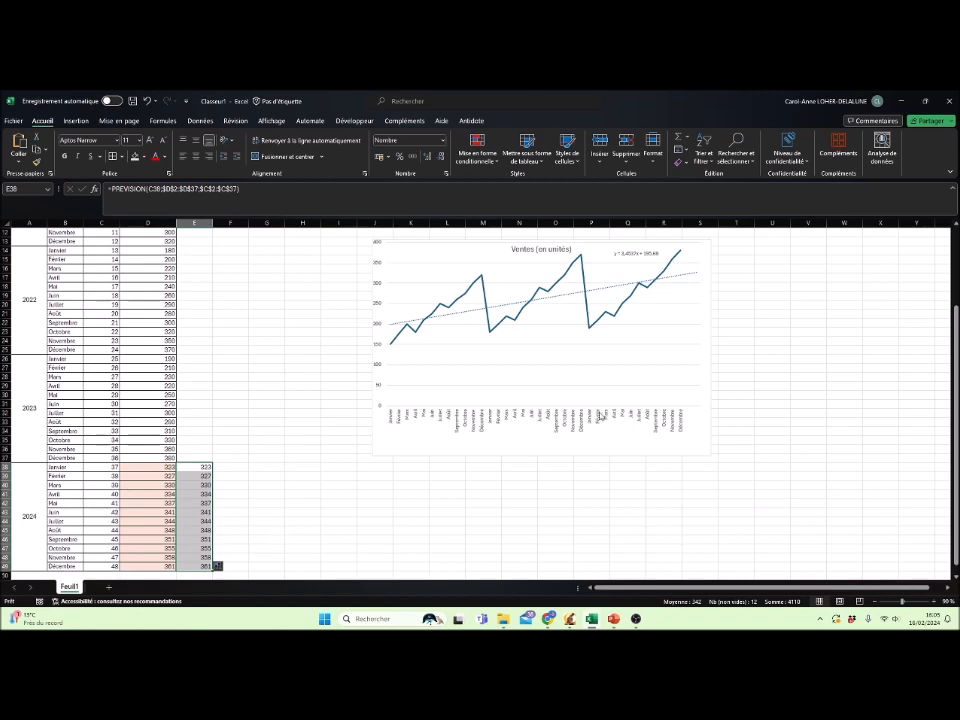
left_click(226, 528)
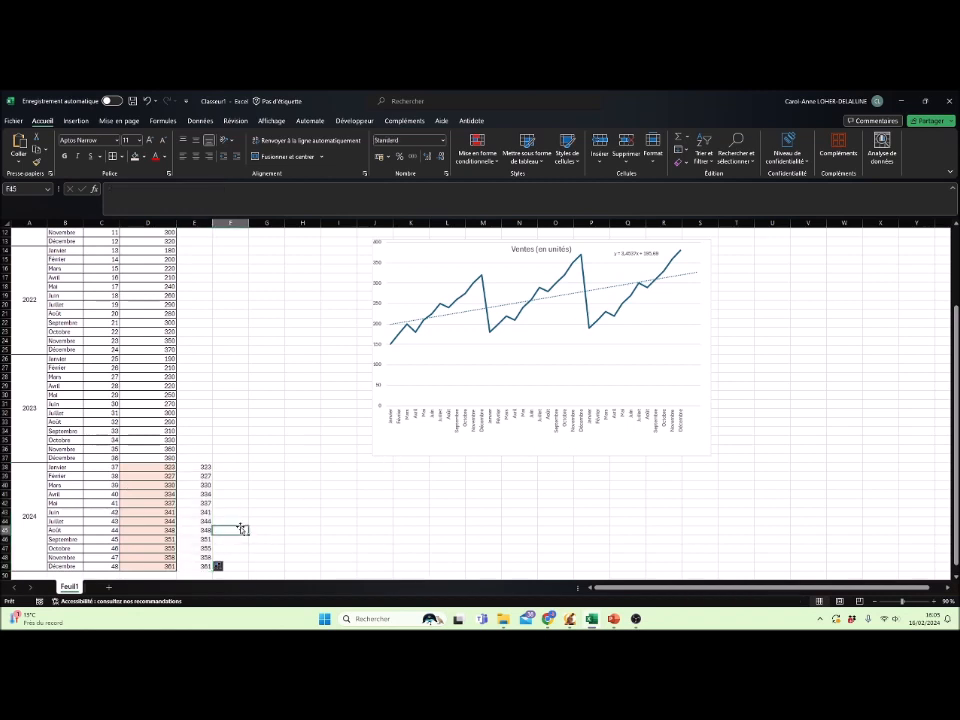
left_click(200, 469)
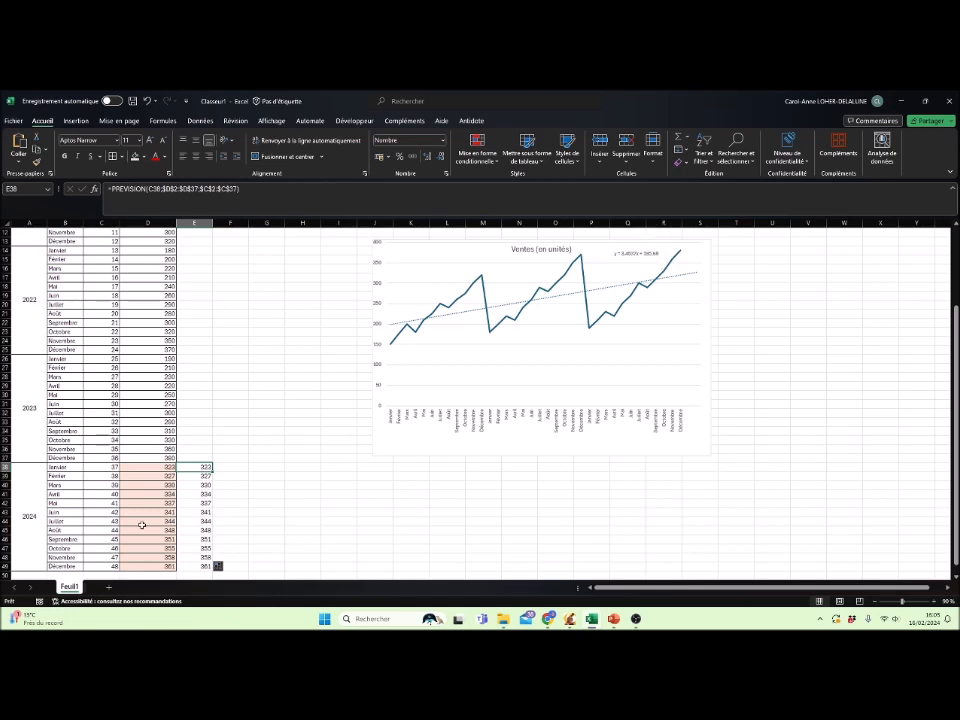
Step: Enter the header "Prevision par la fonction prevision" in E1 and widen column E to fit it
scroll(204, 514, "up", 4)
left_click(204, 233)
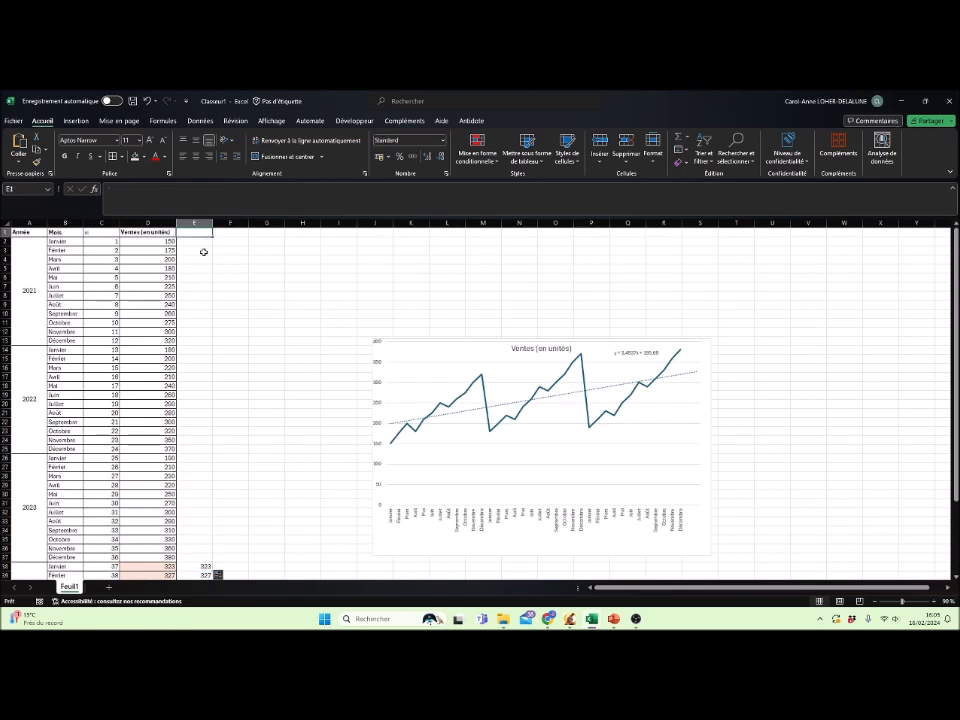
type("Prevision par la fonctio")
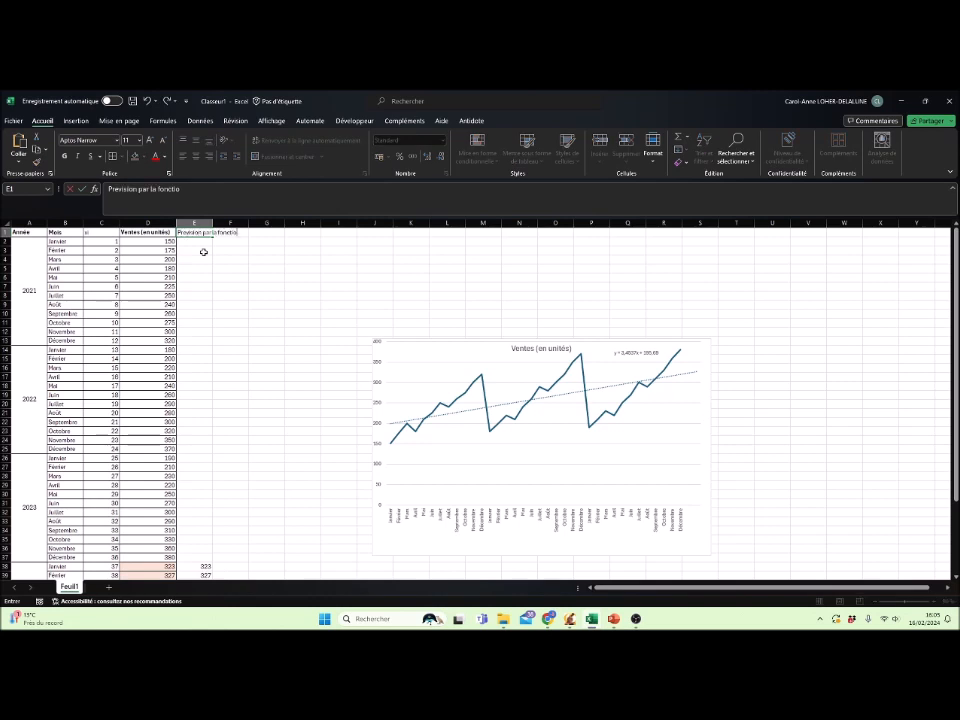
key("Return")
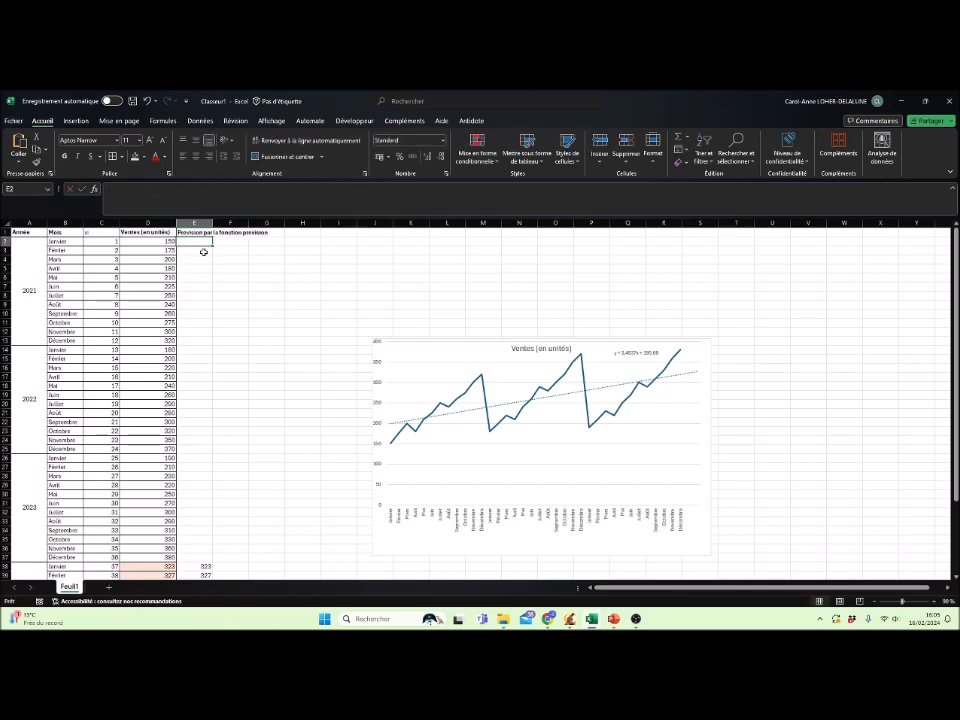
left_click_drag(209, 222, 272, 222)
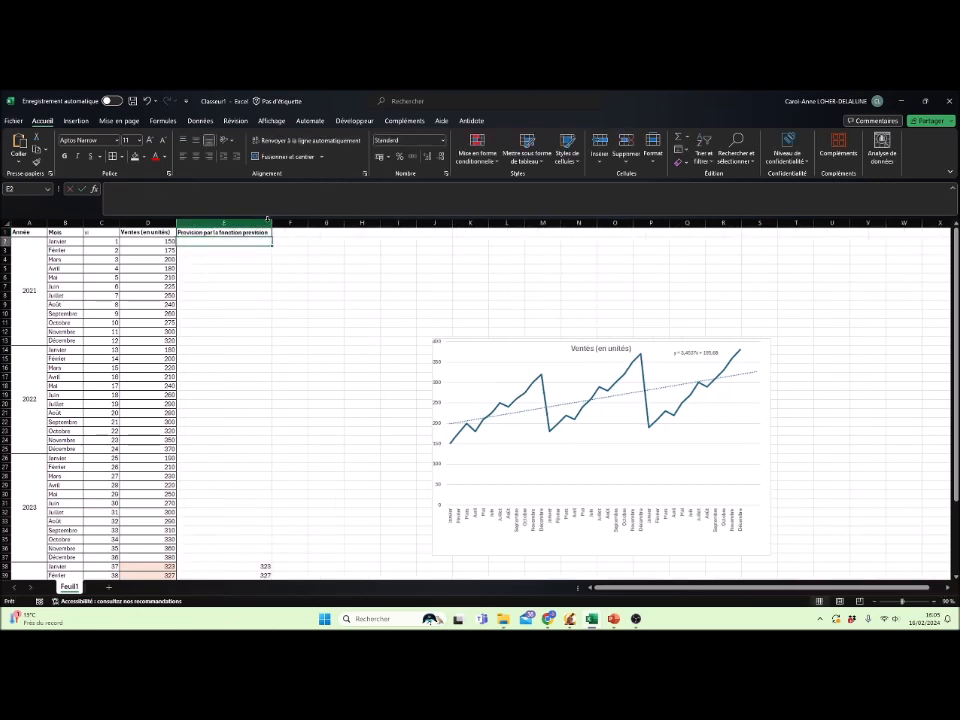
Step: Shade the 2024 PREVISION forecasts in E38:E49 light green
scroll(240, 454, "down", 5)
left_click_drag(225, 430, 228, 530)
left_click(144, 157)
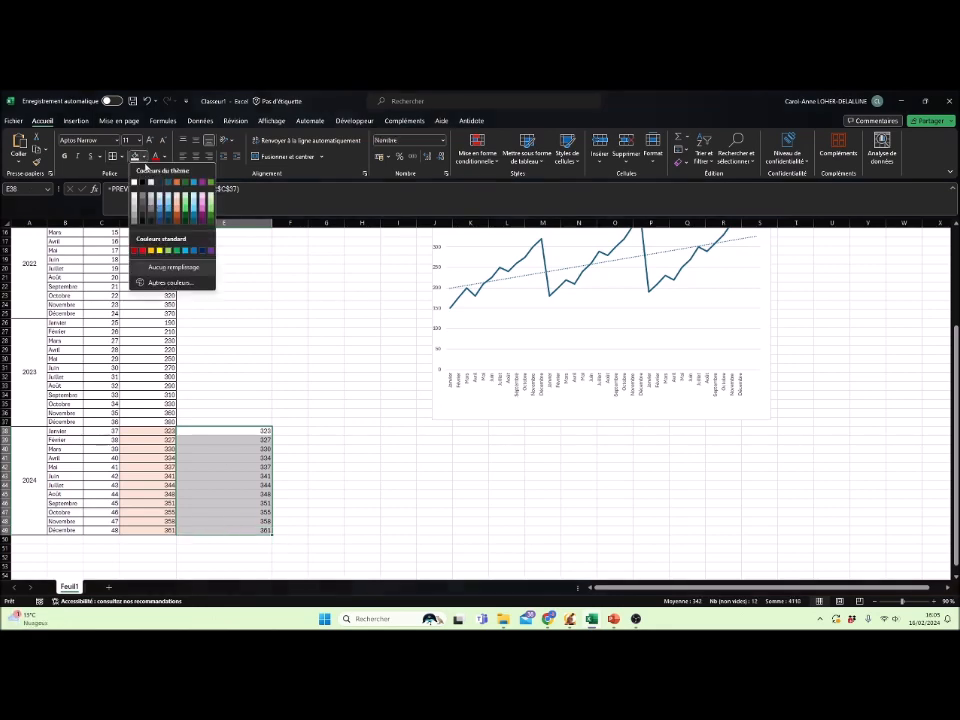
left_click(199, 198)
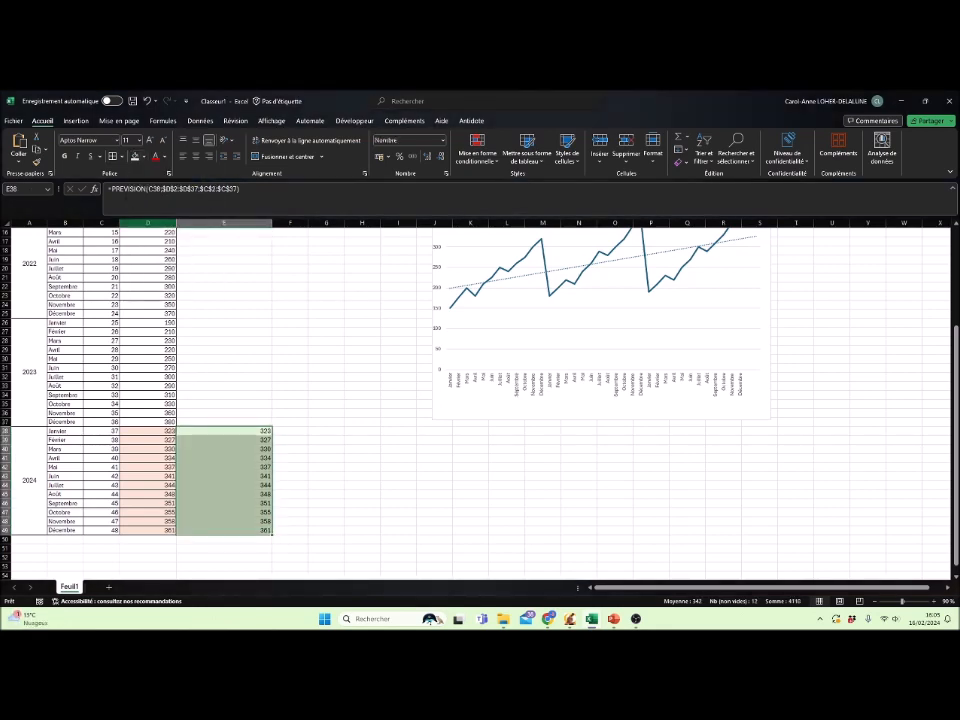
left_click(326, 475)
Step: Switch to the PowerPoint slide show and advance past the "Méthode 2" slide
scroll(369, 536, "up", 5)
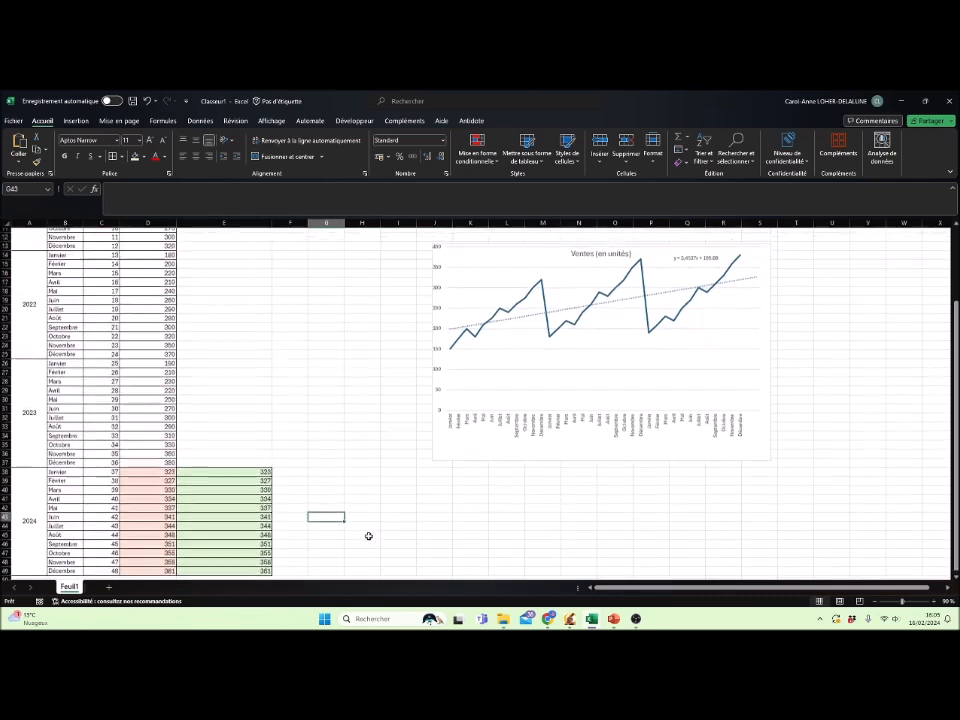
mouse_move(615, 621)
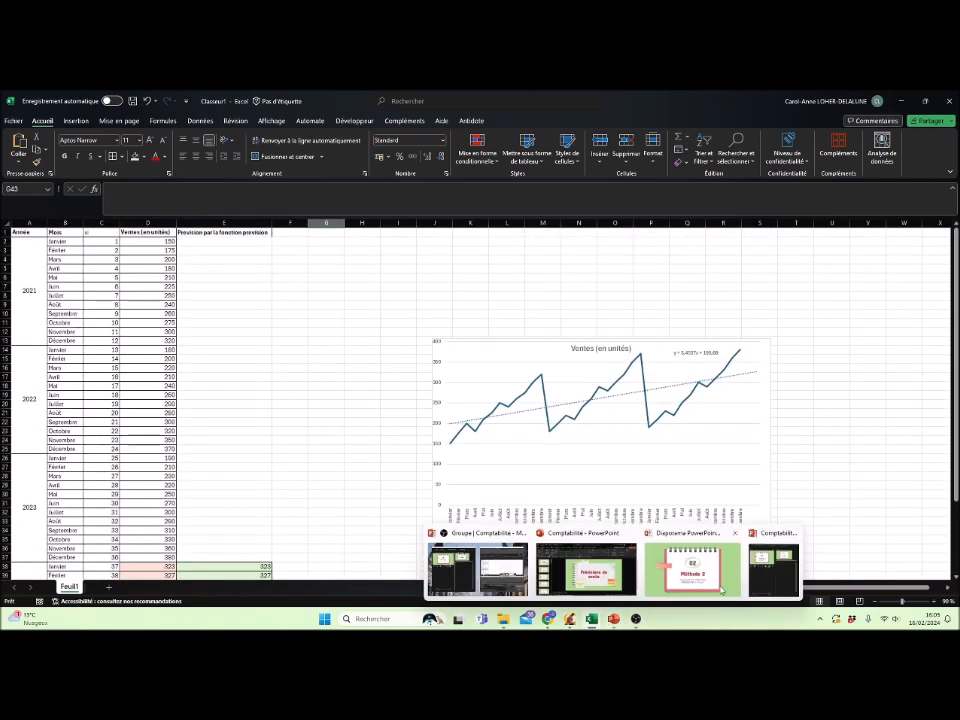
left_click(722, 590)
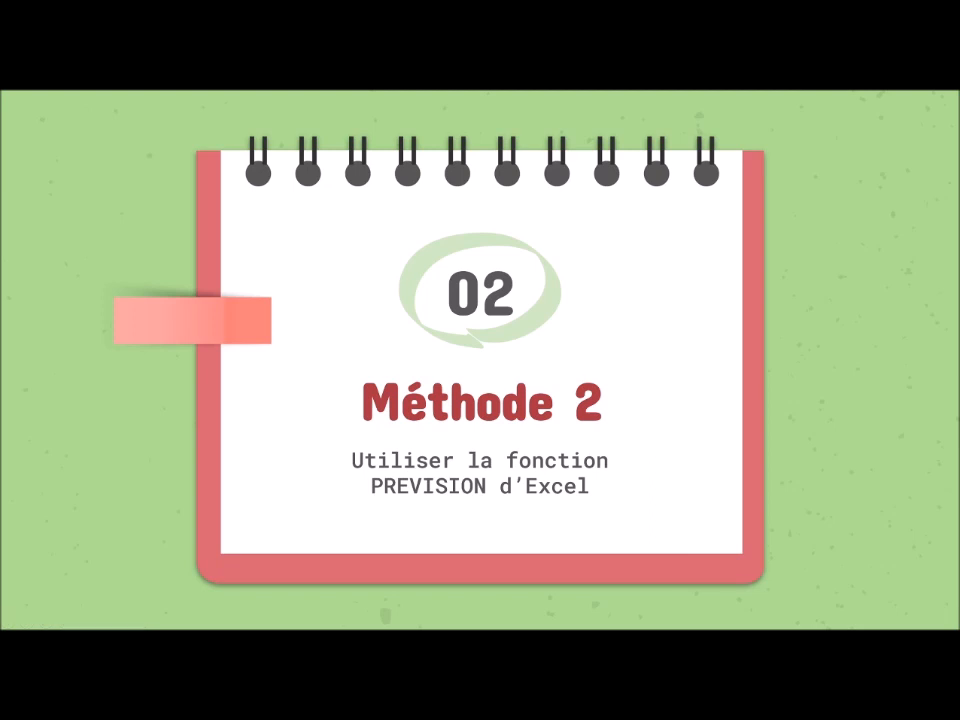
key("Right")
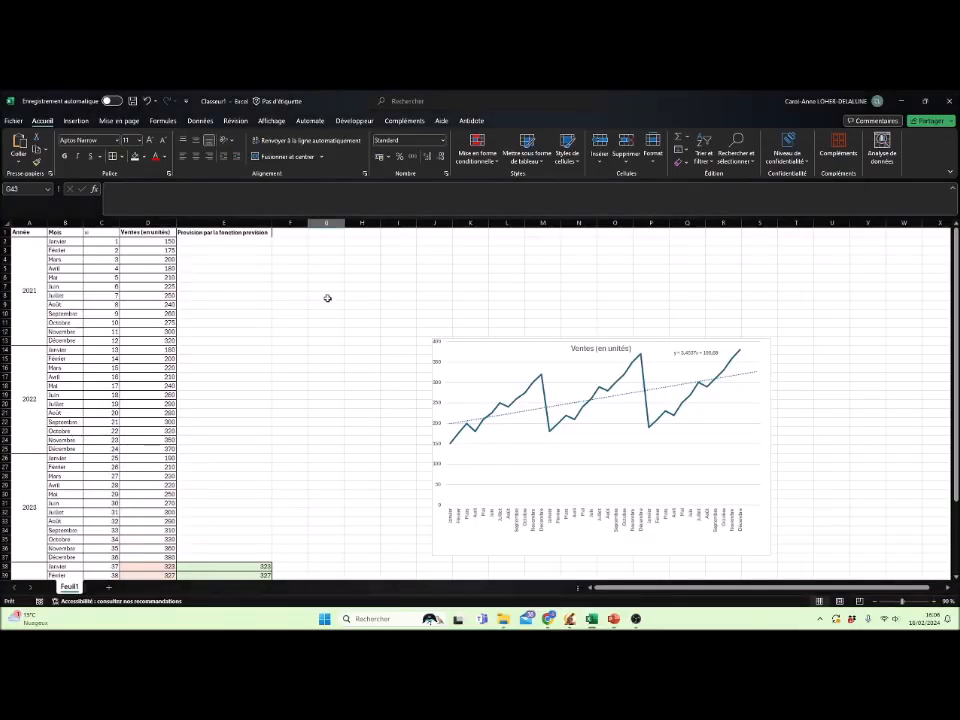
Step: Move the sales chart farther from the data so it starts around column O, freeing the columns beside the table
left_click_drag(438, 360, 642, 337)
left_click(289, 240)
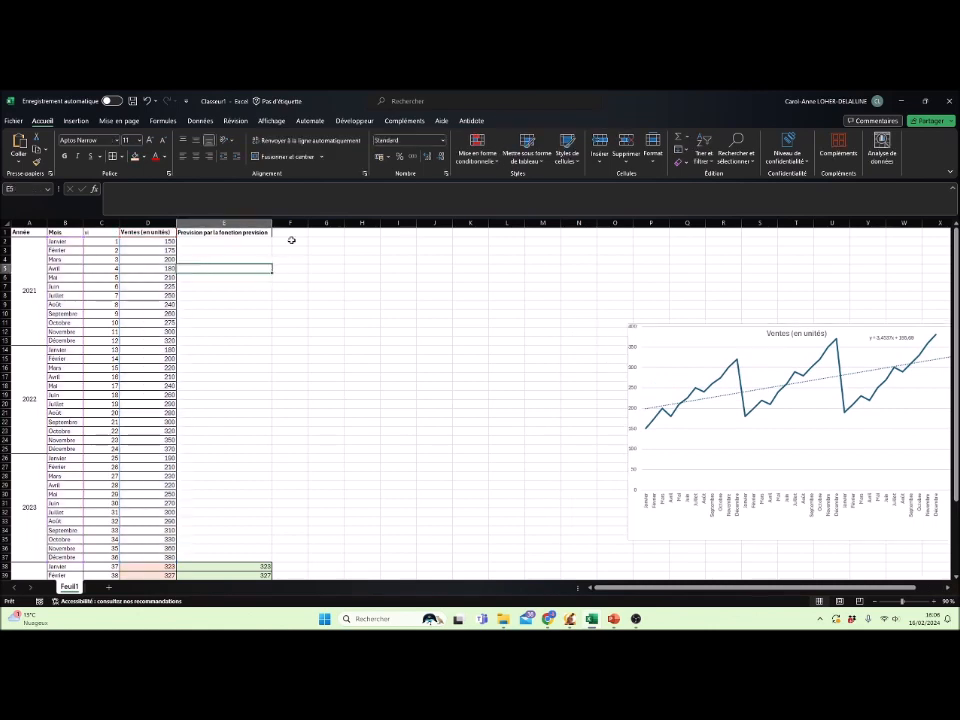
left_click(294, 232)
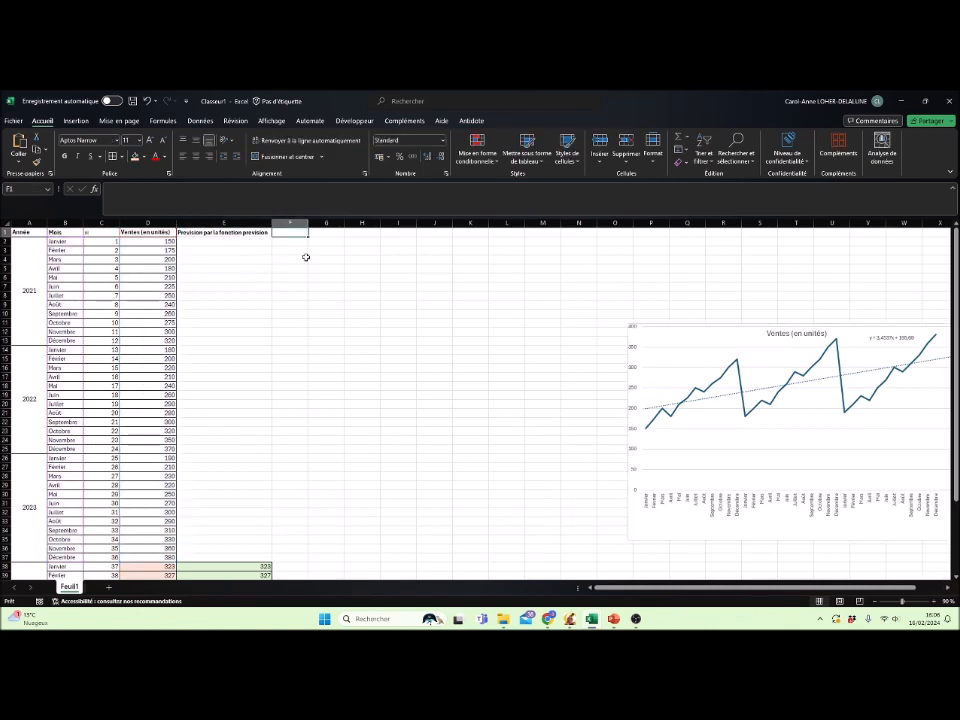
Step: Write the linear equation "Y = ax+b" as a note in cell N3
left_click(583, 249)
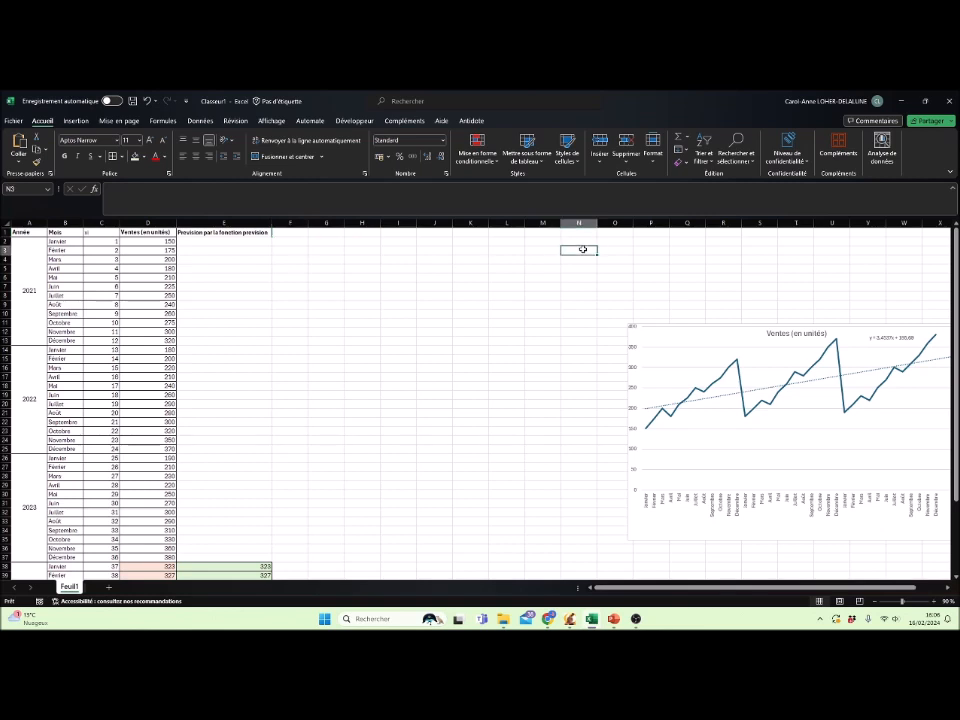
type("Y = ax")
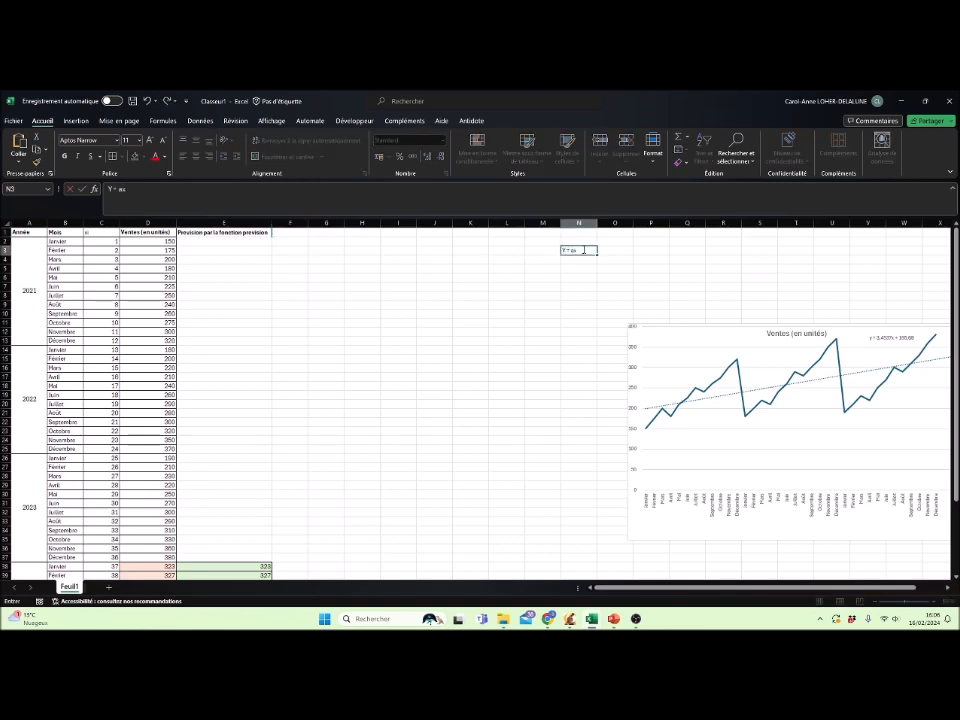
type("+b")
key("Return")
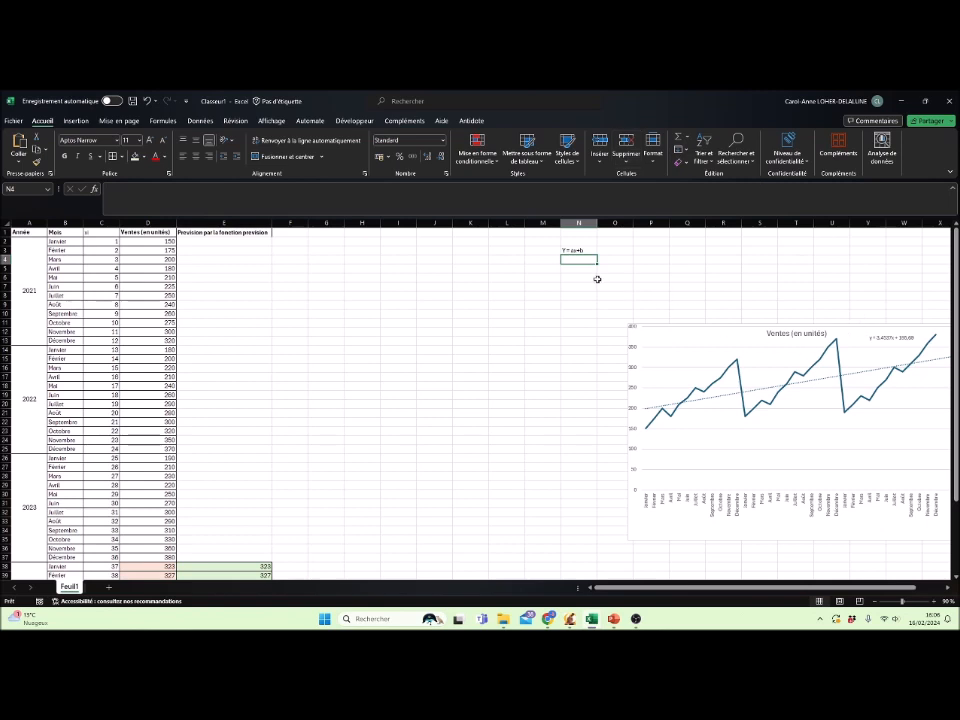
Step: Write the slope formula "a = somme des XIYI / Somme des XI²" as a note in cell N4
type("= ")
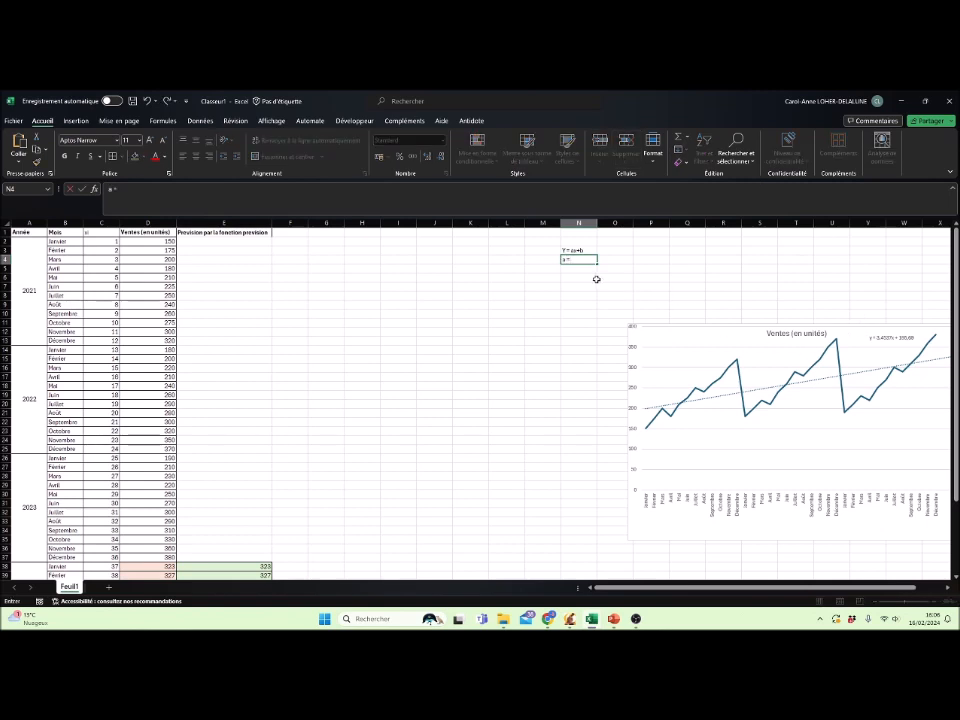
type("somme des XiYi /")
type("Somme des X")
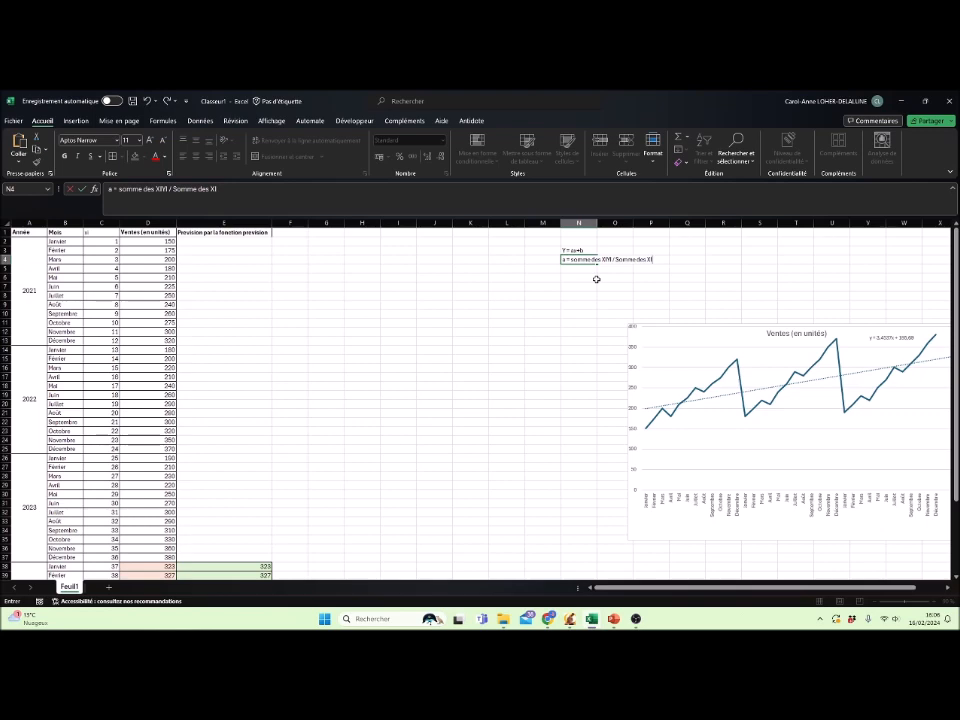
type("I²")
left_click(596, 279)
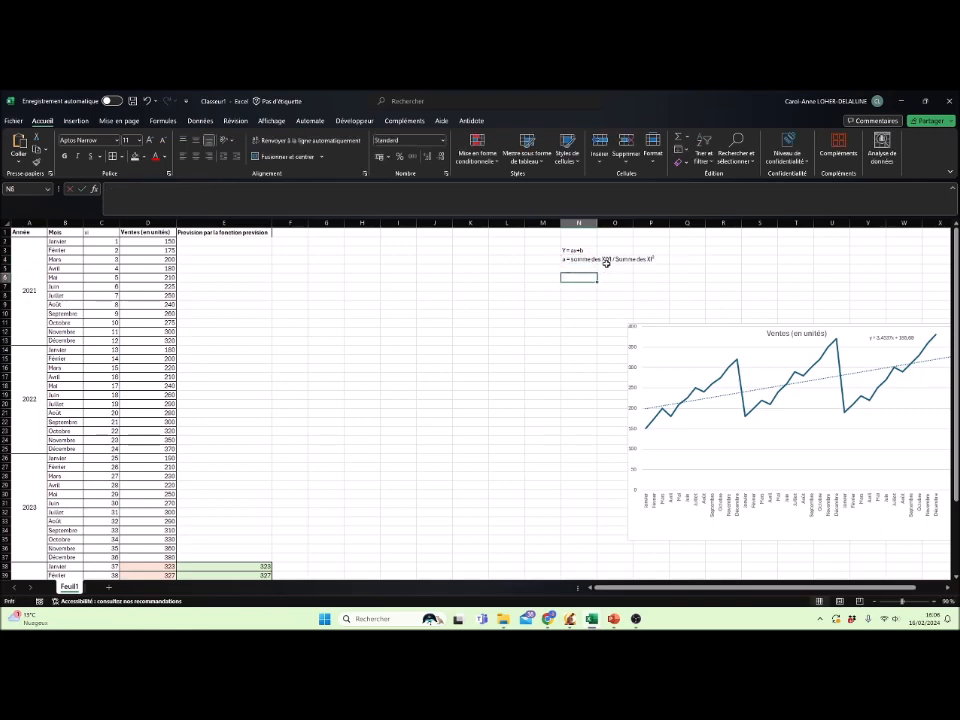
Step: Add the column header "Xi" in cell F1, beside the PREVISION forecast column
left_click(102, 233)
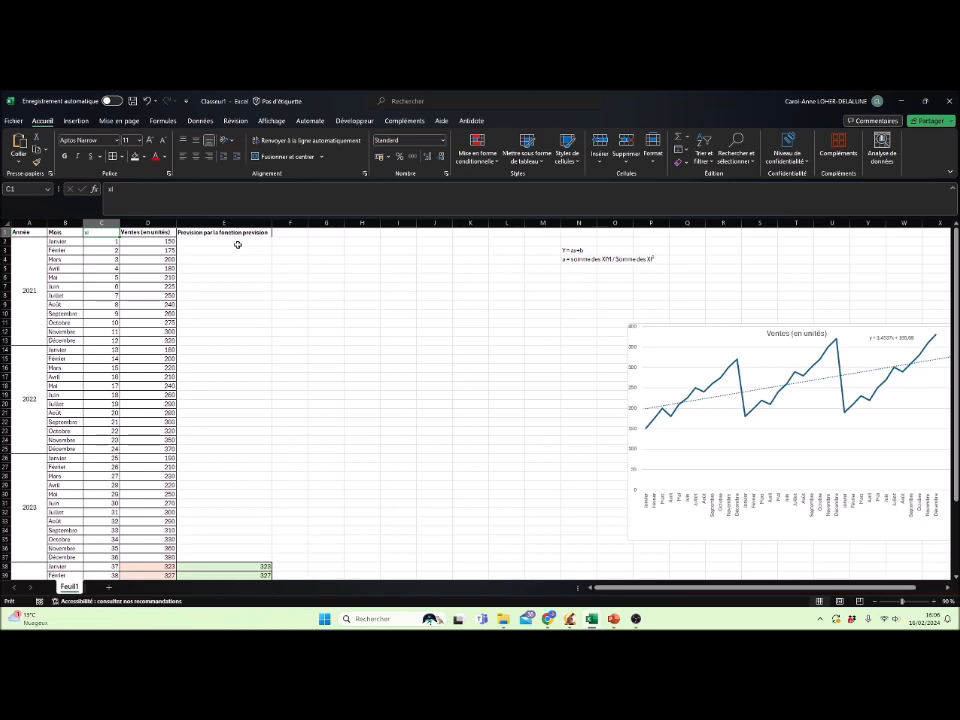
left_click(298, 233)
type("X")
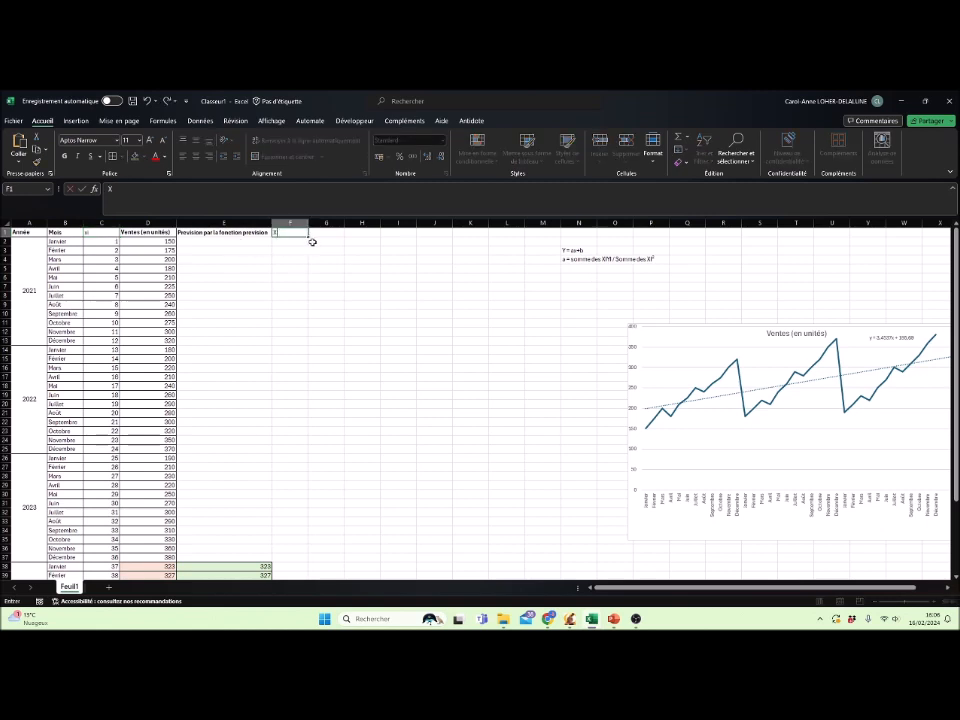
type("i")
key("Return")
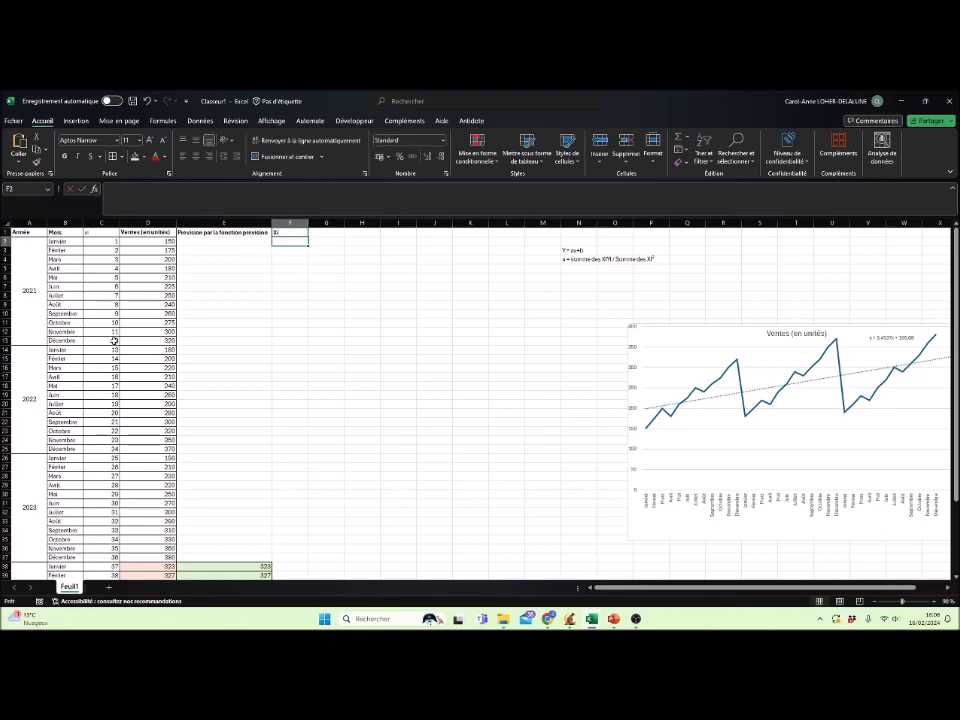
Step: Calculate the average of the 2021–2023 period numbers in cell C51 with =MOYENNE(C2:C37)
scroll(113, 352, "down", 4)
scroll(113, 352, "down", 2)
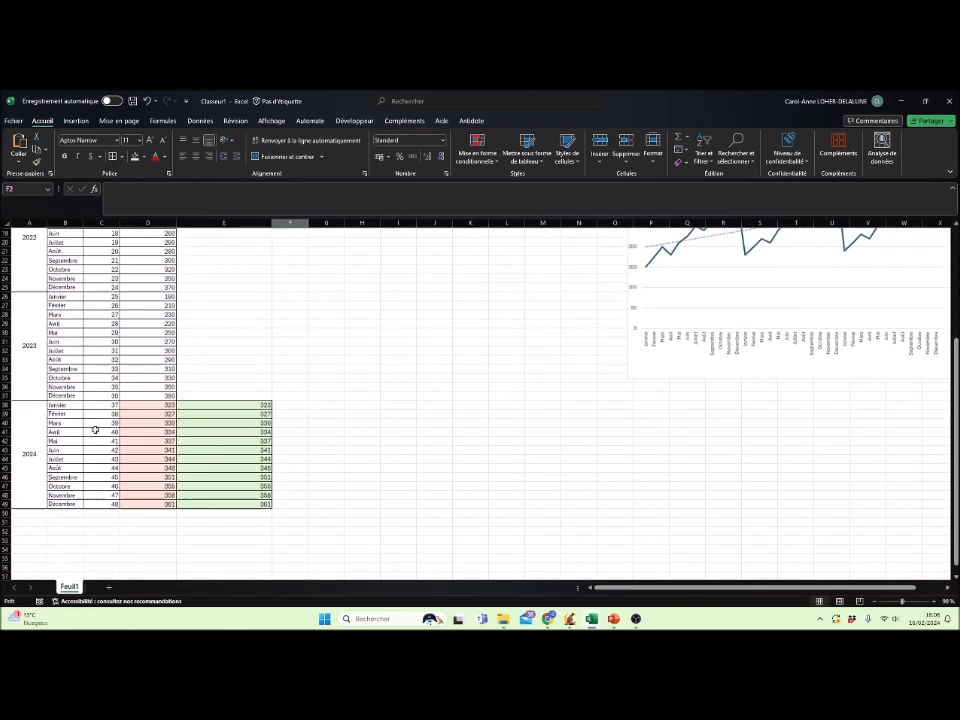
left_click(104, 521)
type("=")
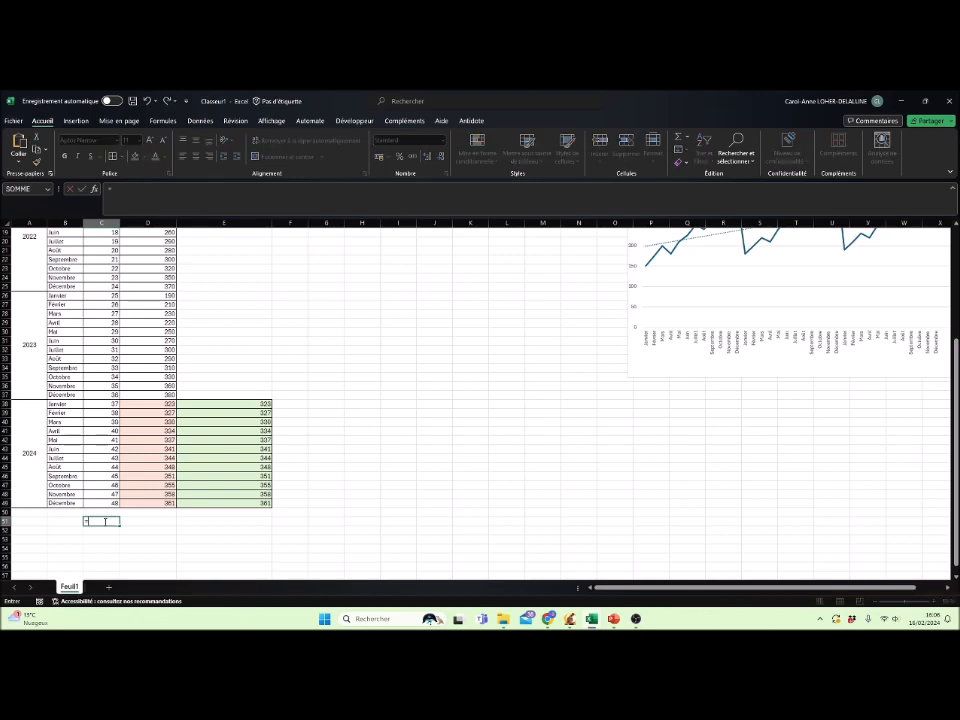
type("mo")
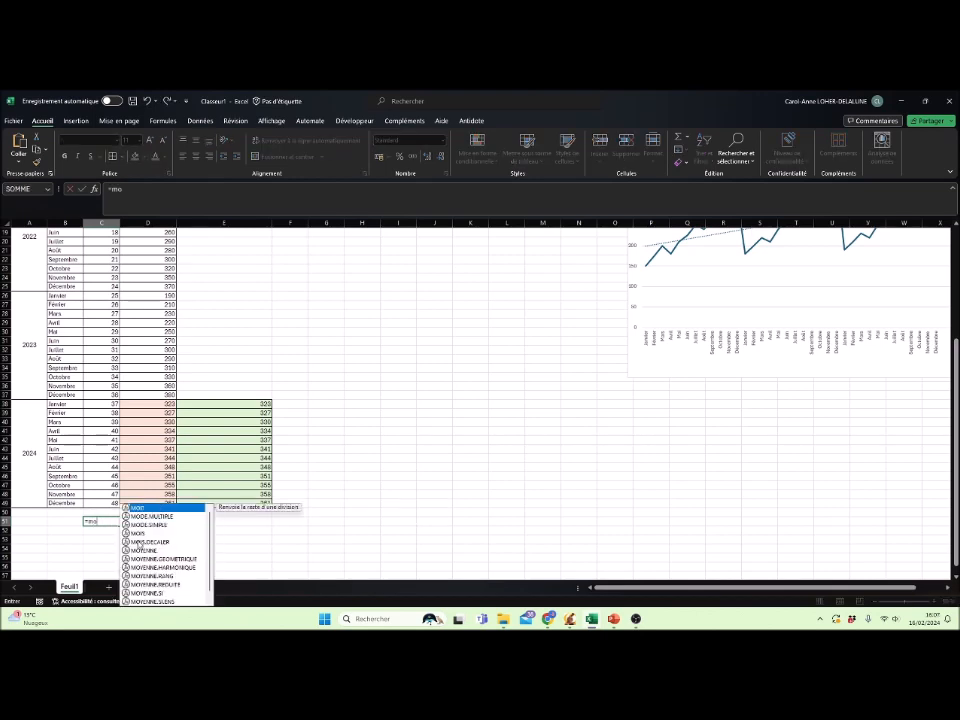
double_click(146, 550)
scroll(110, 400, "up", 6)
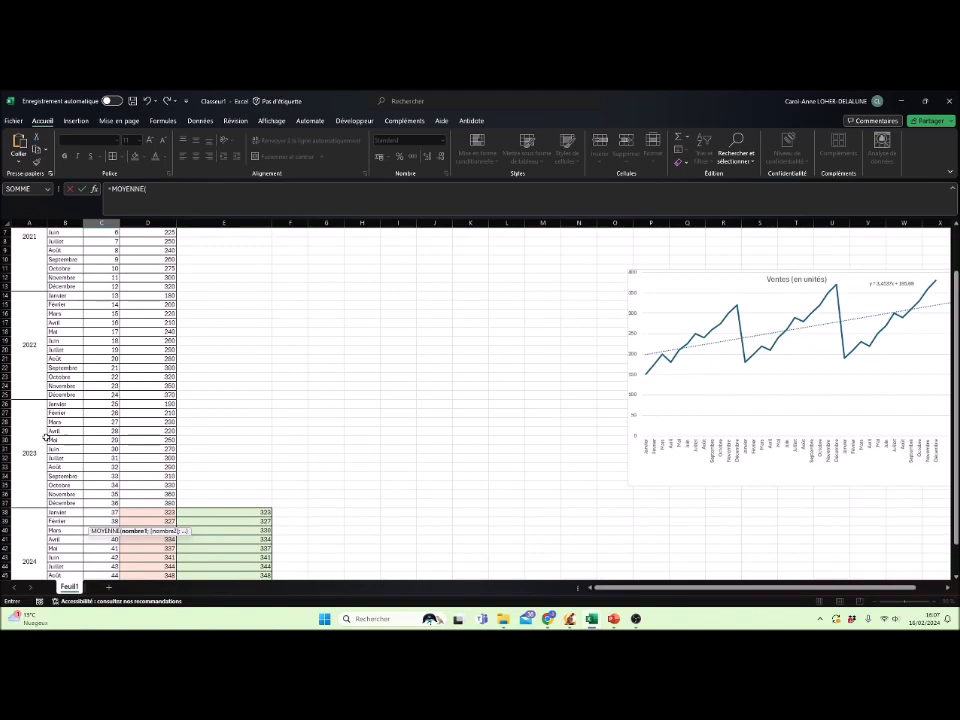
left_click_drag(110, 242, 98, 557)
key("Return")
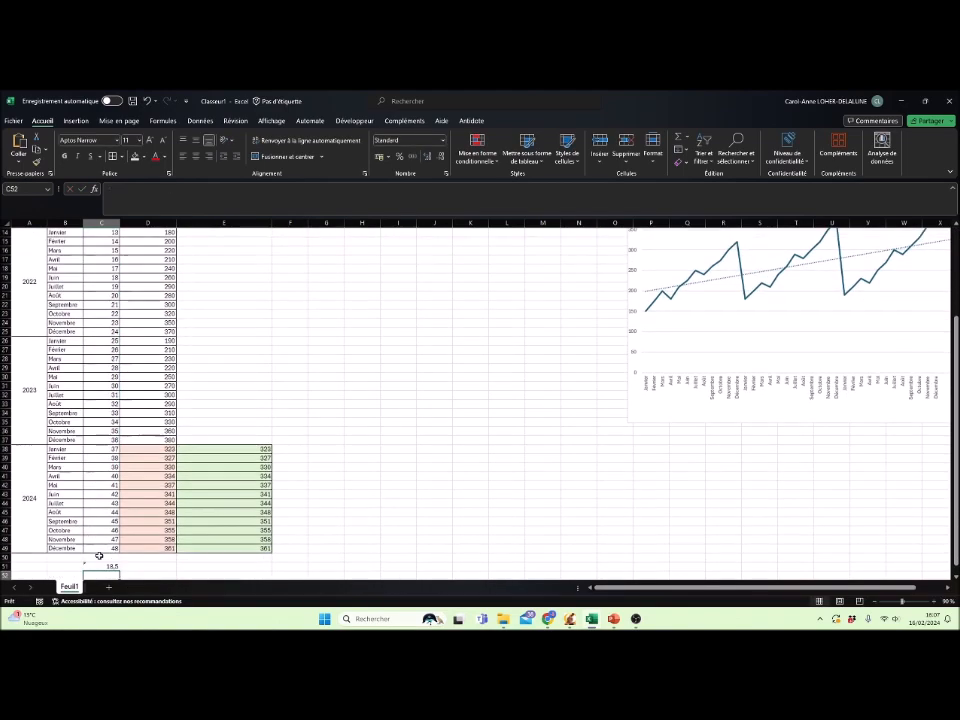
Step: Copy the average formula from C51 into D51 to average the 2021–2023 sales
scroll(99, 556, "down", 1)
left_click(103, 540)
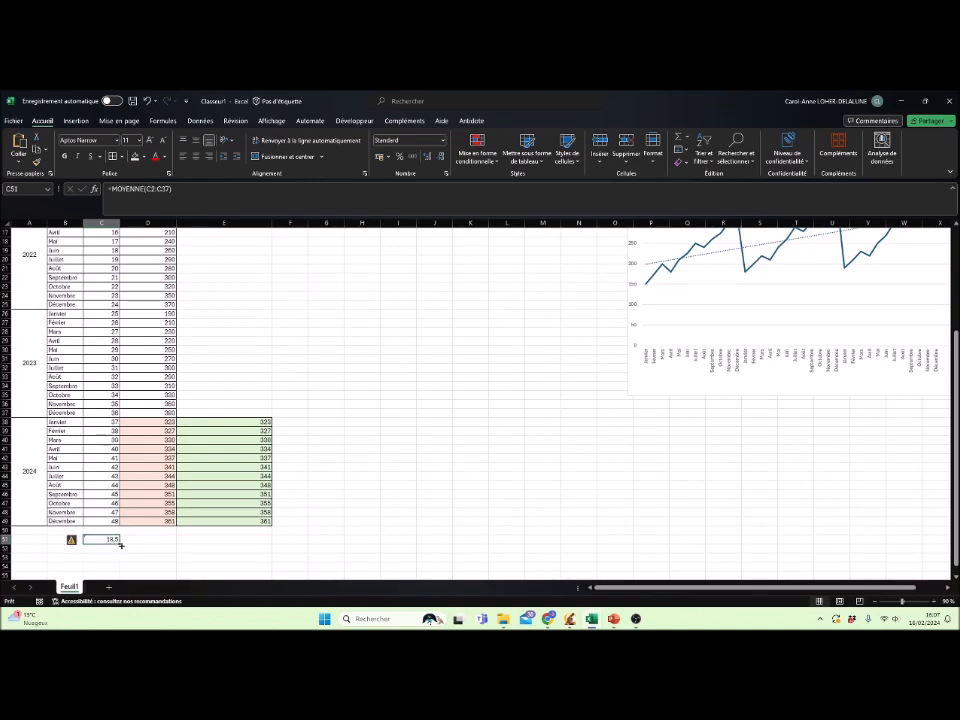
left_click_drag(157, 542, 170, 542)
Step: Add the column header "Yi" in cell G1
scroll(341, 538, "up", 2)
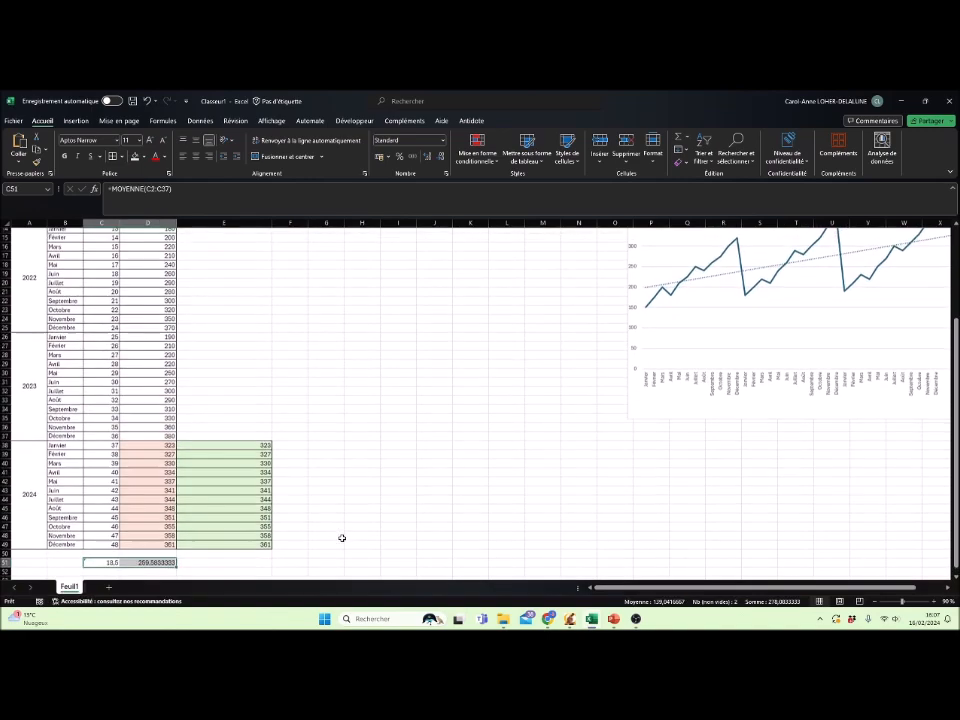
scroll(341, 538, "up", 3)
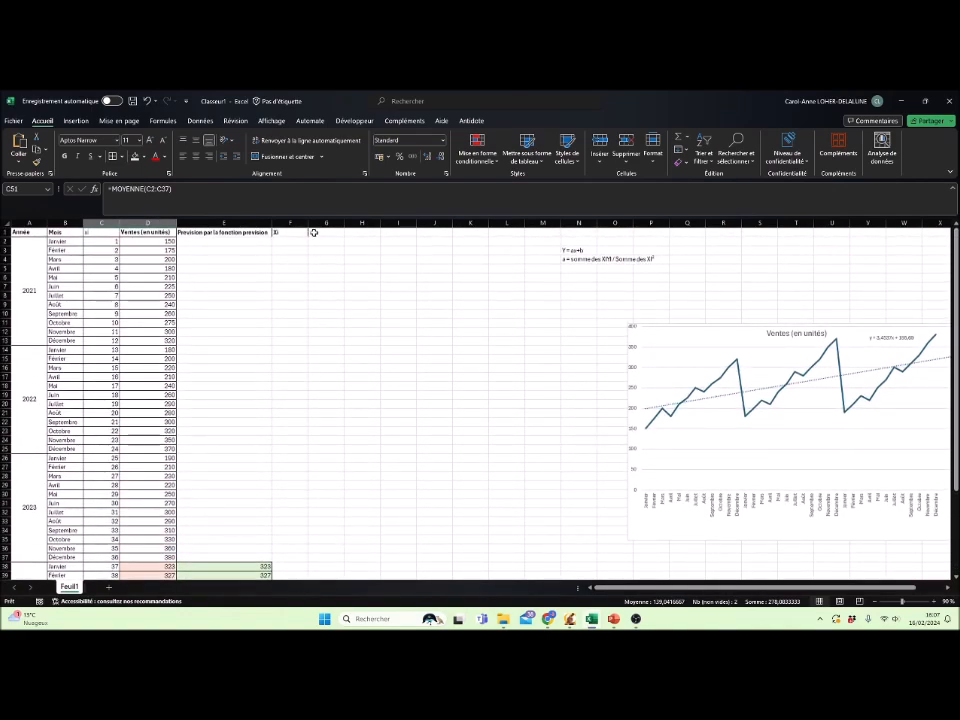
left_click(313, 232)
type("Yi")
key("Return")
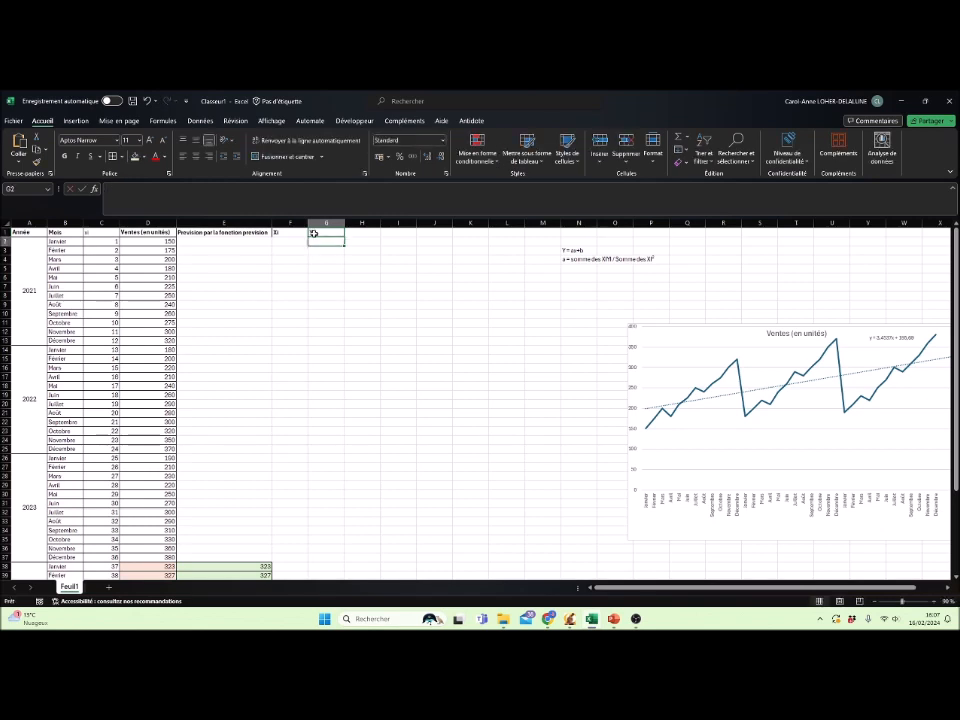
Step: Enter =C2-C51 in cell F2 to get the first period's deviation from the average period
left_click(295, 241)
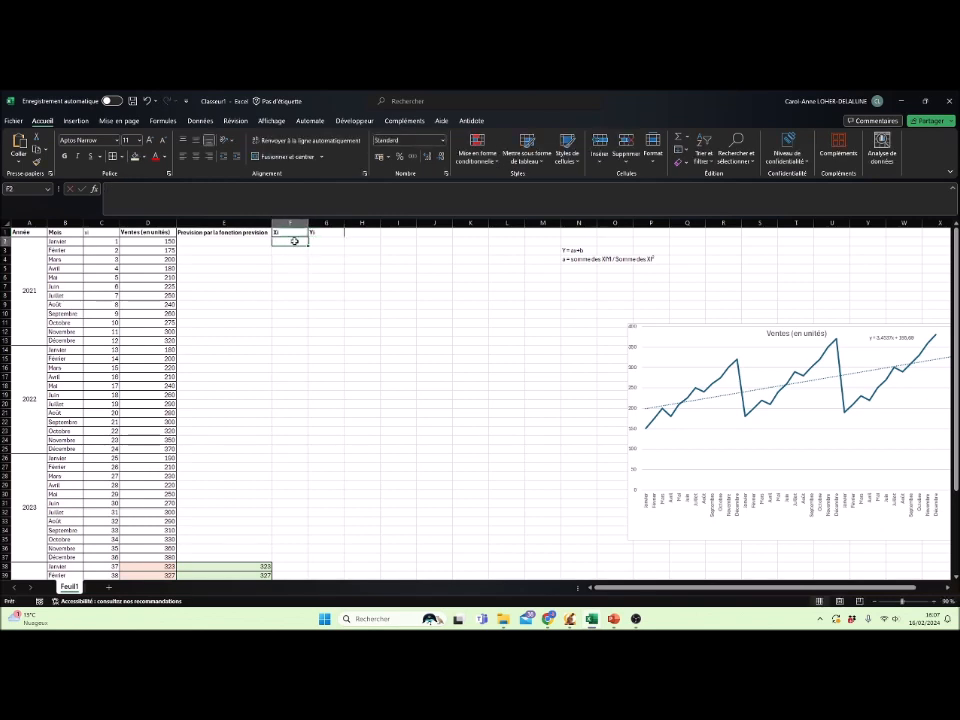
type("=")
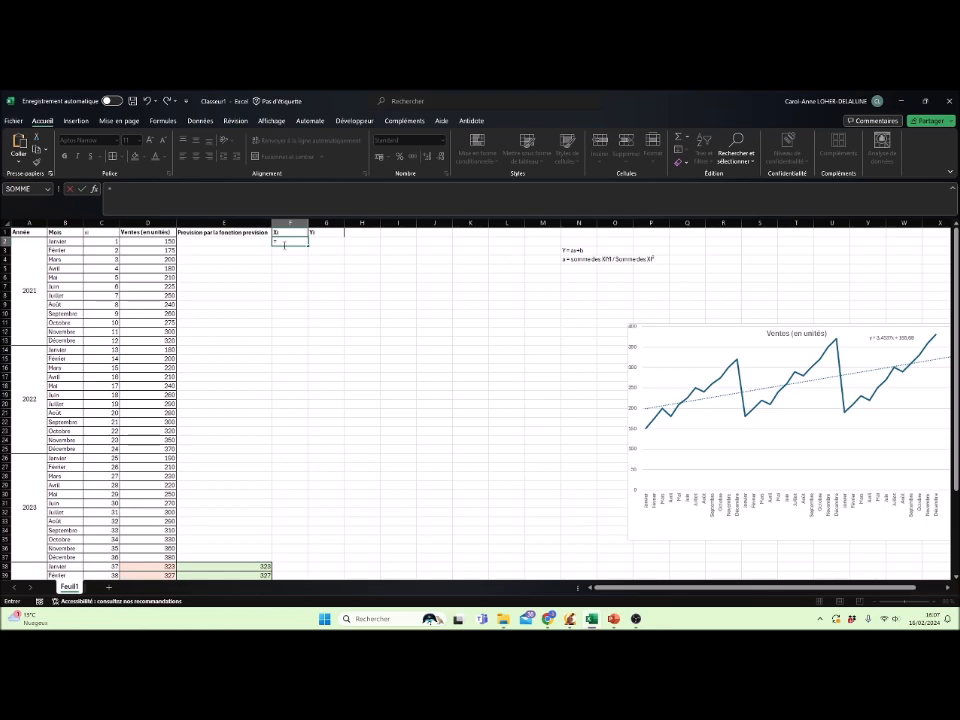
left_click(100, 241)
type("-")
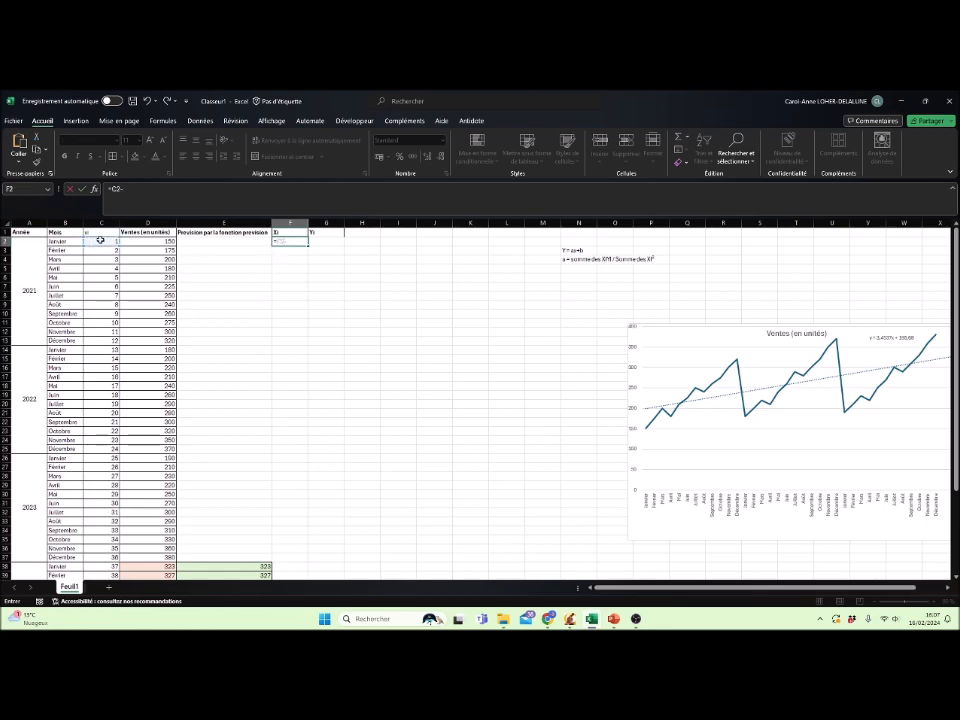
scroll(105, 325, "down", 8)
left_click(101, 467)
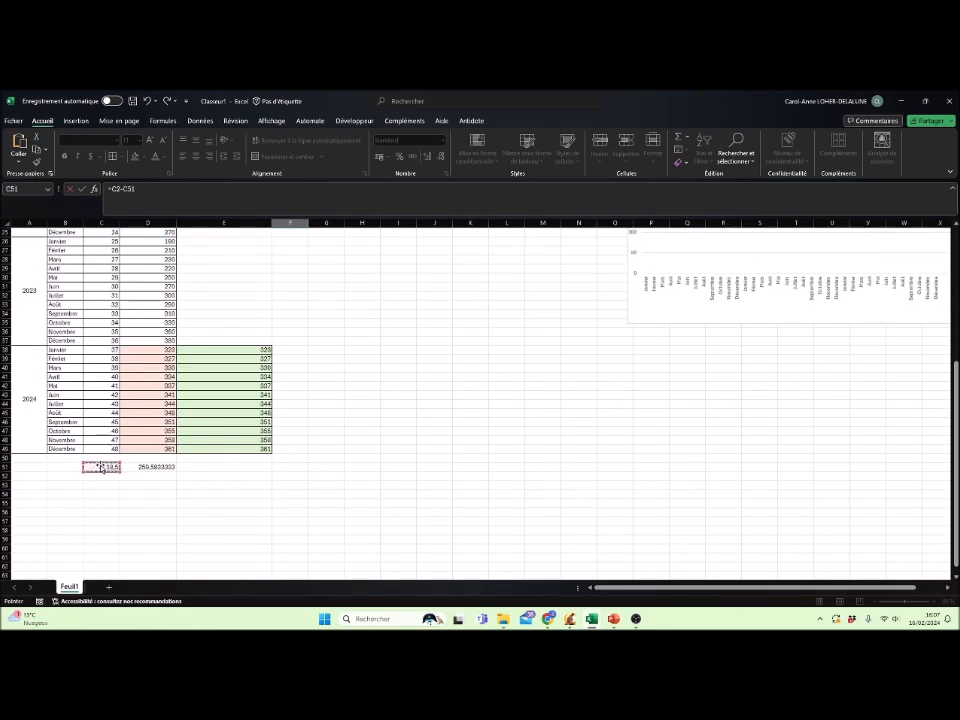
key("Return")
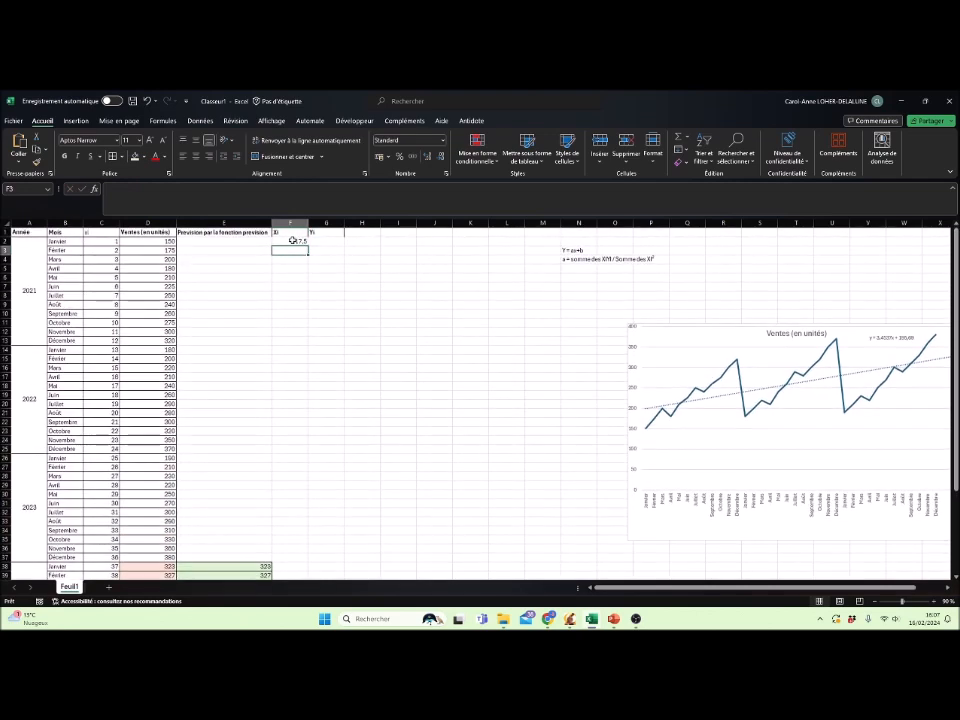
Step: Make the C51 reference in F2 absolute ($C$51) and fill the formula down to F37
left_click(124, 190)
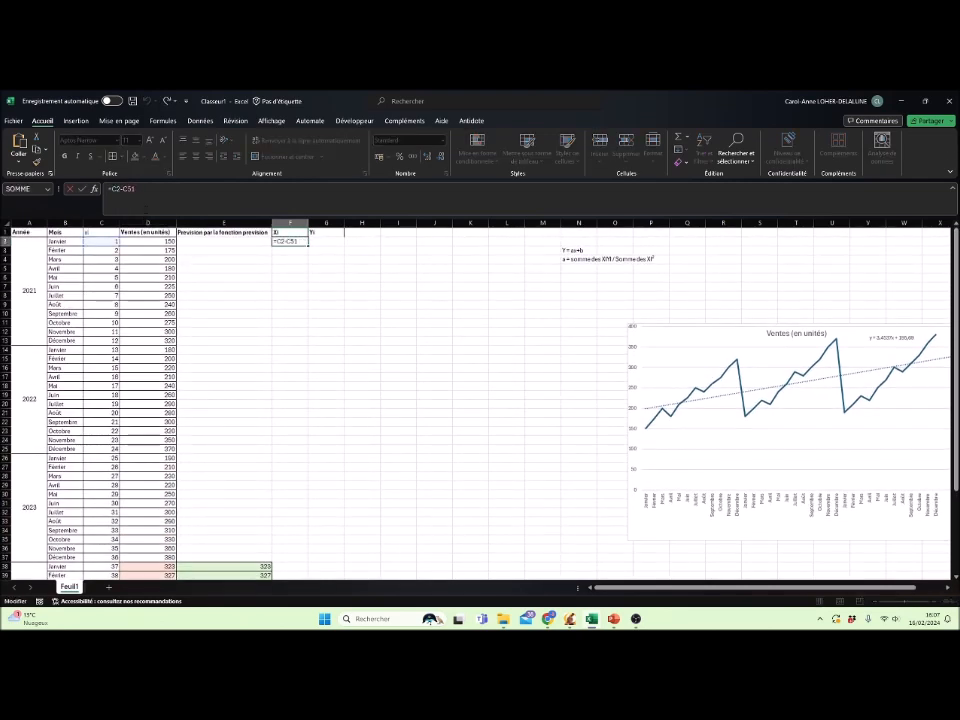
key("F4")
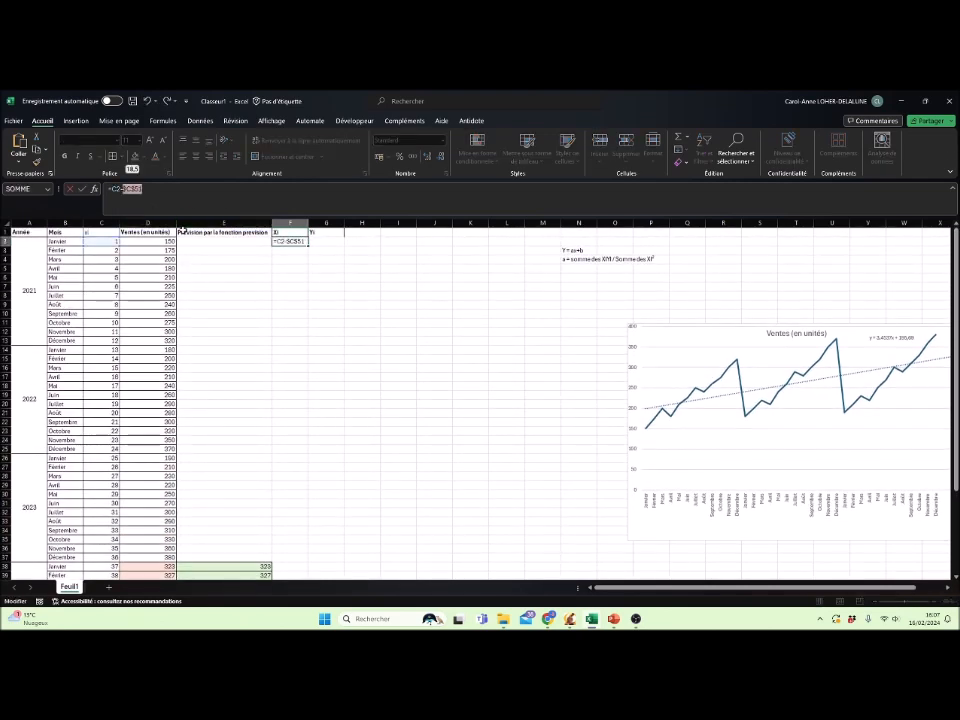
key("ctrl+Return")
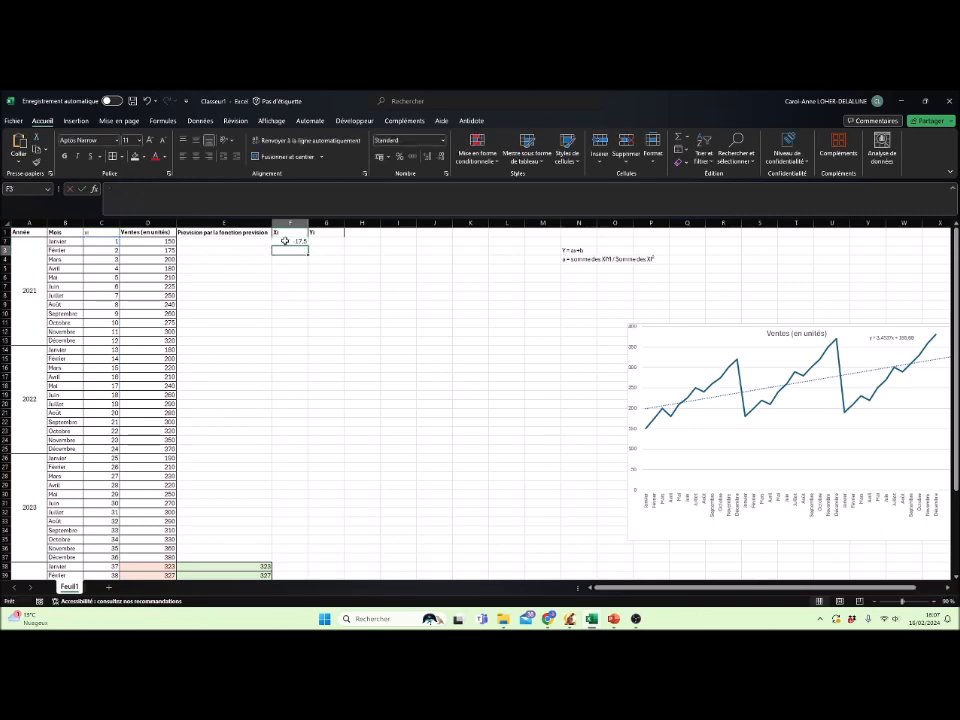
left_click_drag(307, 246, 304, 556)
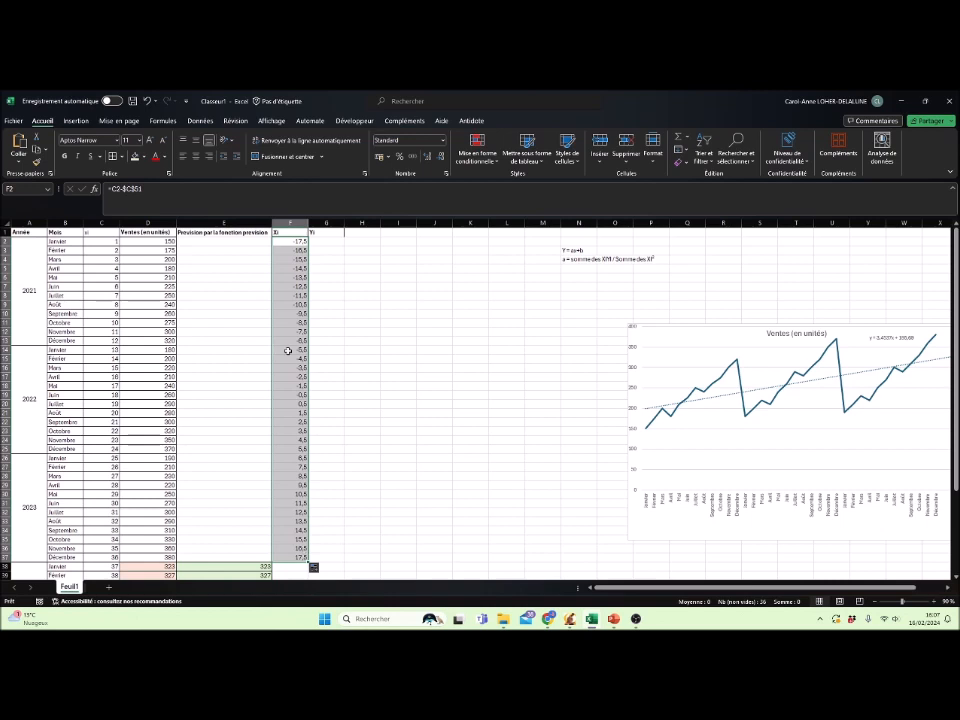
Step: Enter =D2-D51 in cell G2 to get the first month's sales deviation from the average sales
left_click(335, 242)
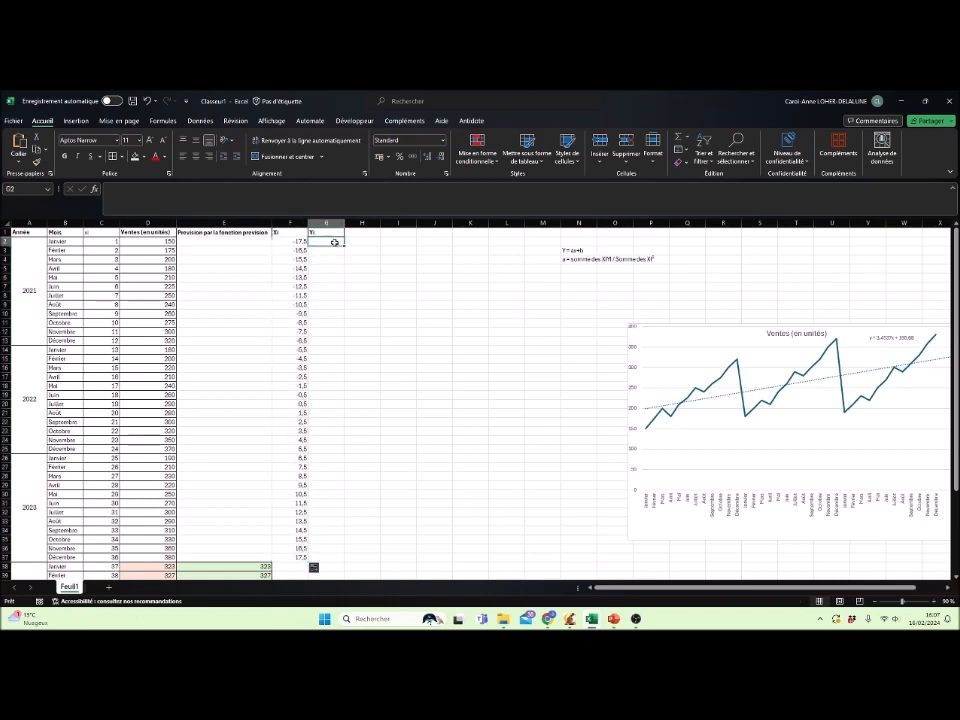
type("=")
left_click(161, 243)
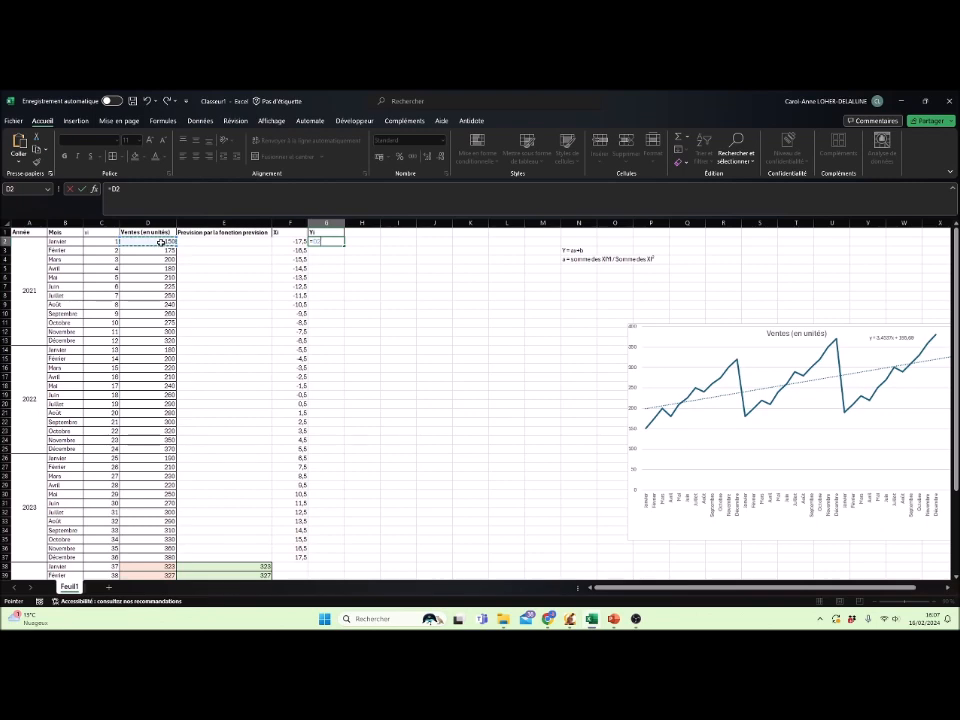
type("-")
scroll(161, 243, "down", 7)
left_click(149, 492)
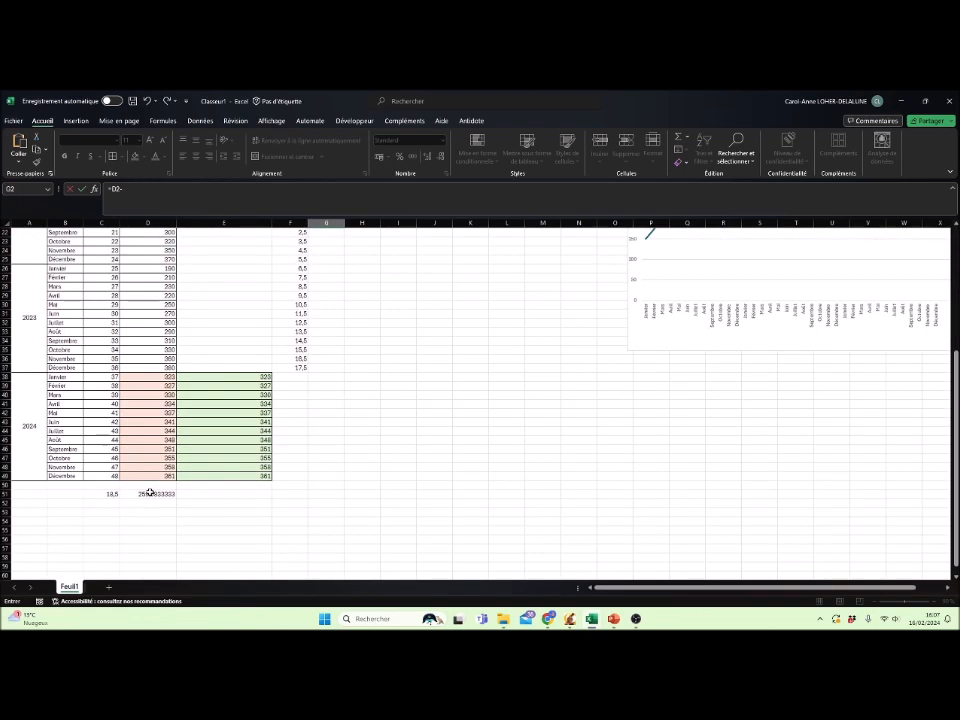
key("Return")
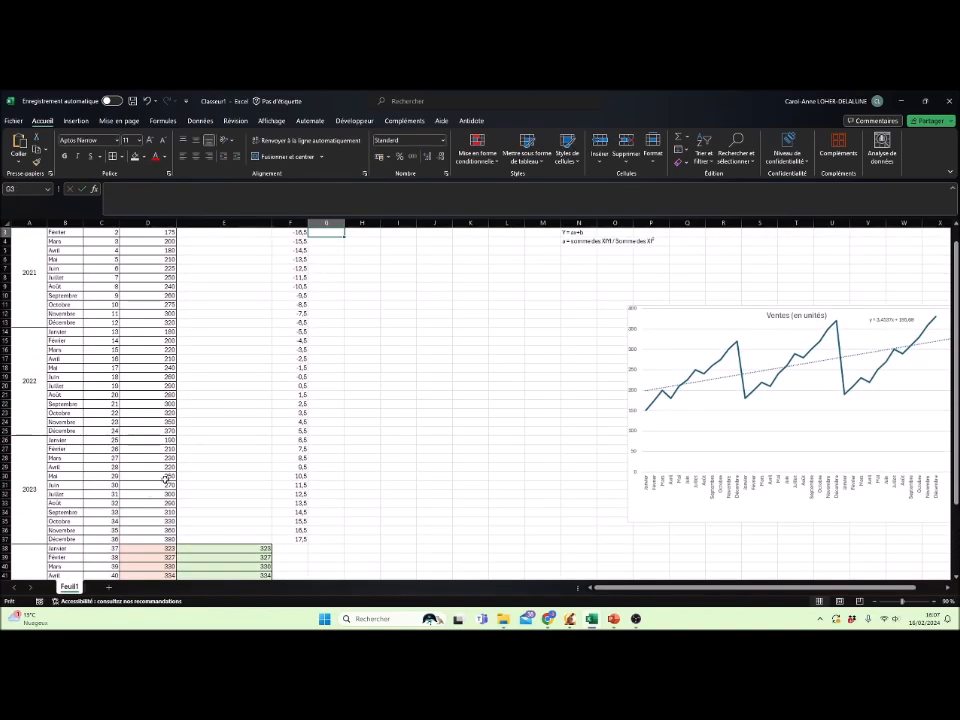
scroll(200, 400, "up", 1)
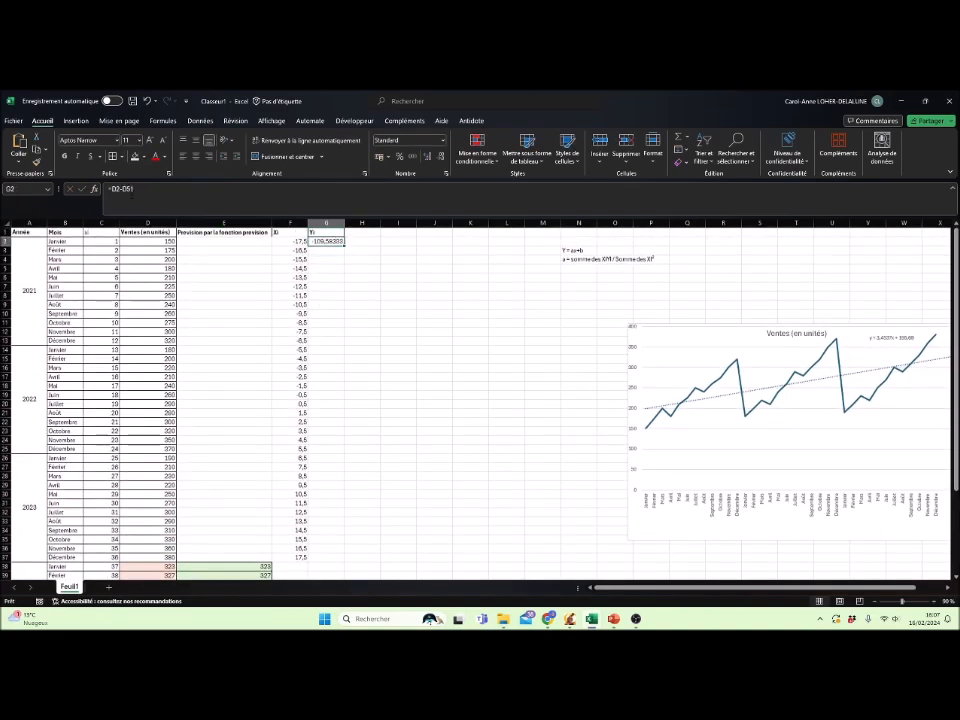
Step: Make the D51 reference in G2 absolute ($D$51) and fill the formula down to G37
double_click(330, 241)
key("F4")
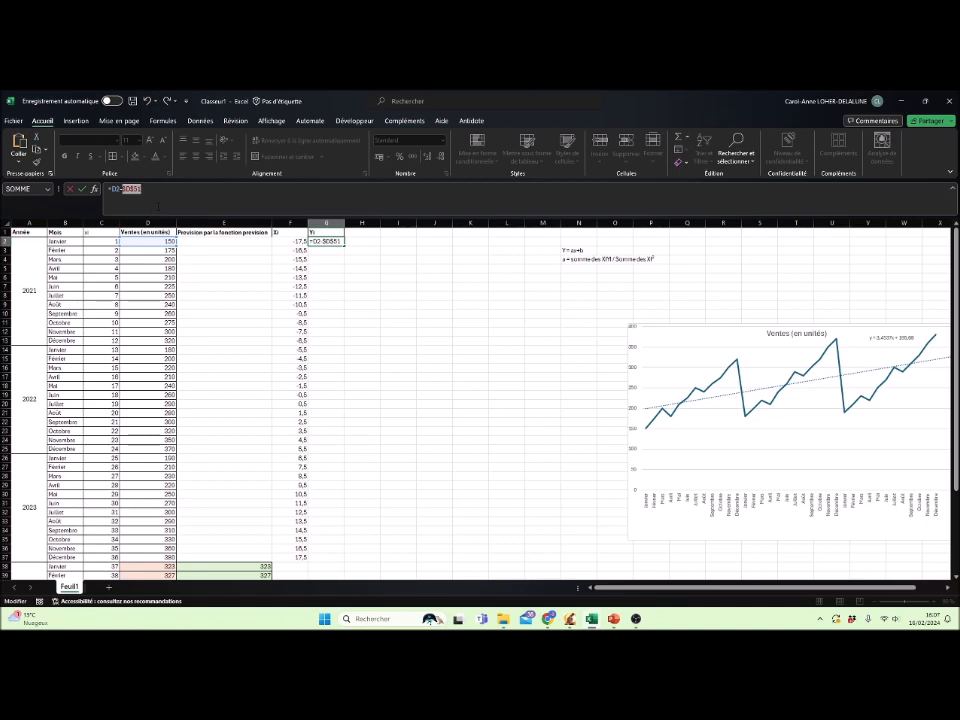
key("Return")
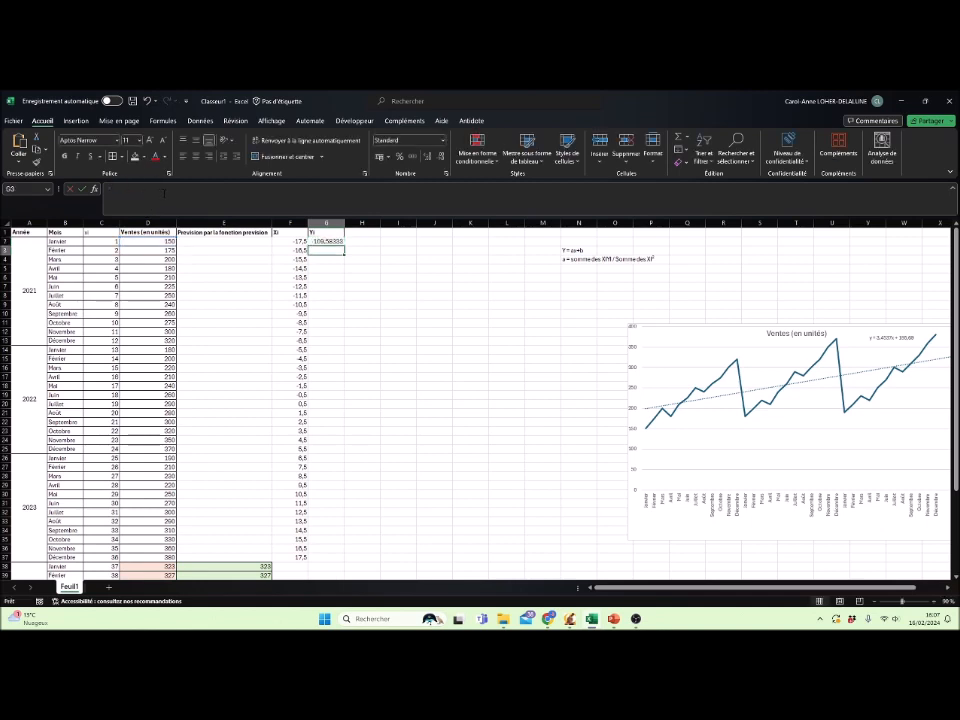
left_click(333, 242)
left_click_drag(344, 245, 345, 557)
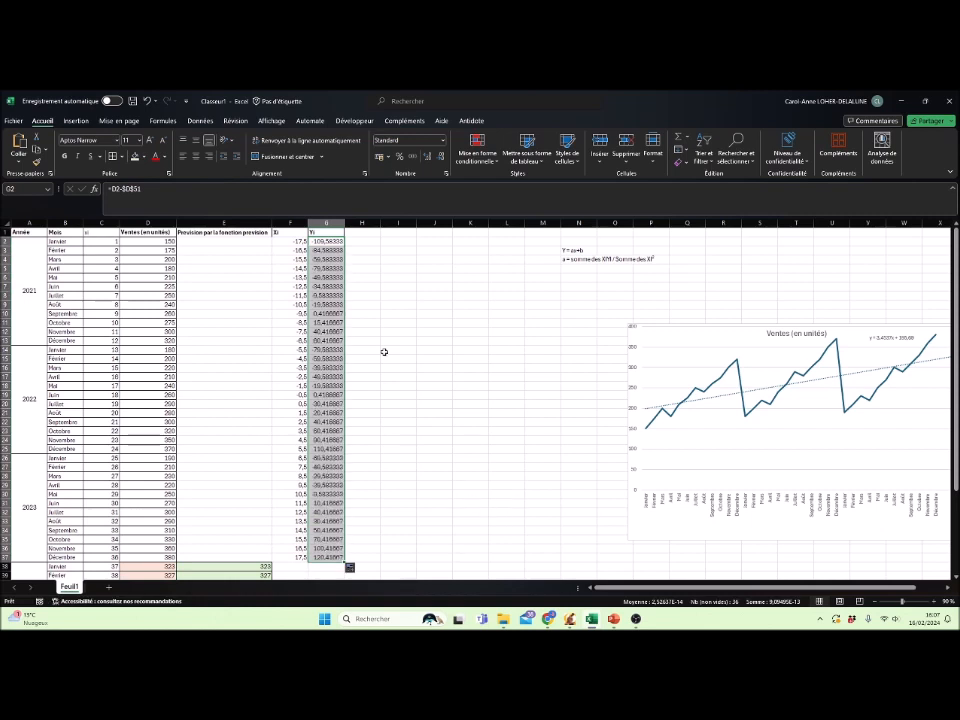
Step: Reduce the Yi values in G2:G37 to one decimal place
left_click(441, 157)
left_click(441, 157)
left_click(441, 157)
left_click(441, 157)
left_click(388, 277)
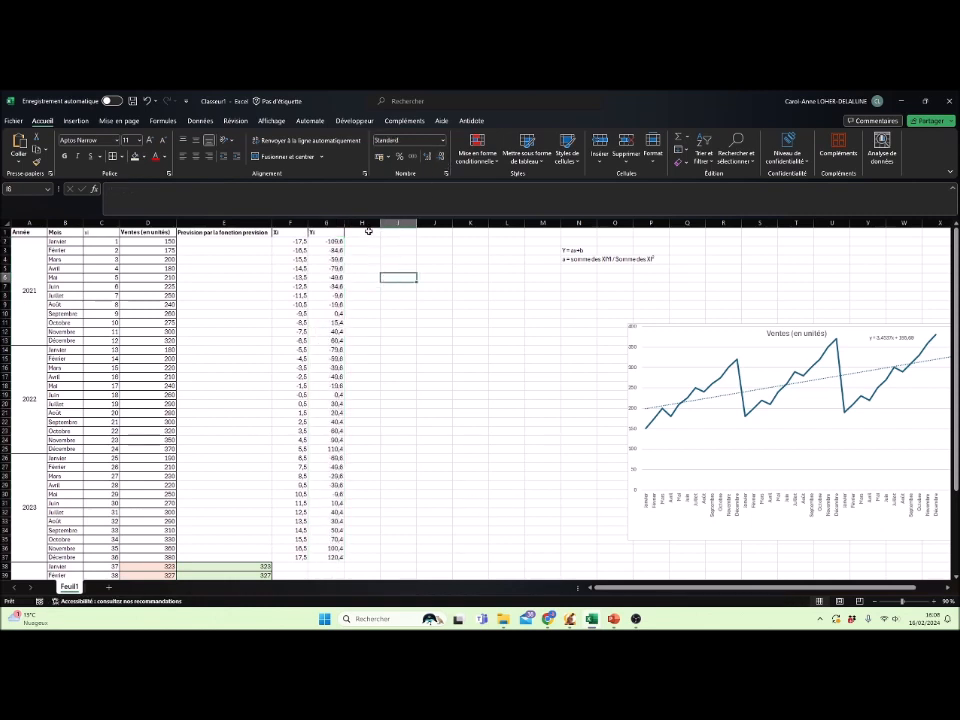
Step: Add the column header "XIYI" in cell H1
left_click(373, 232)
type("XiYi")
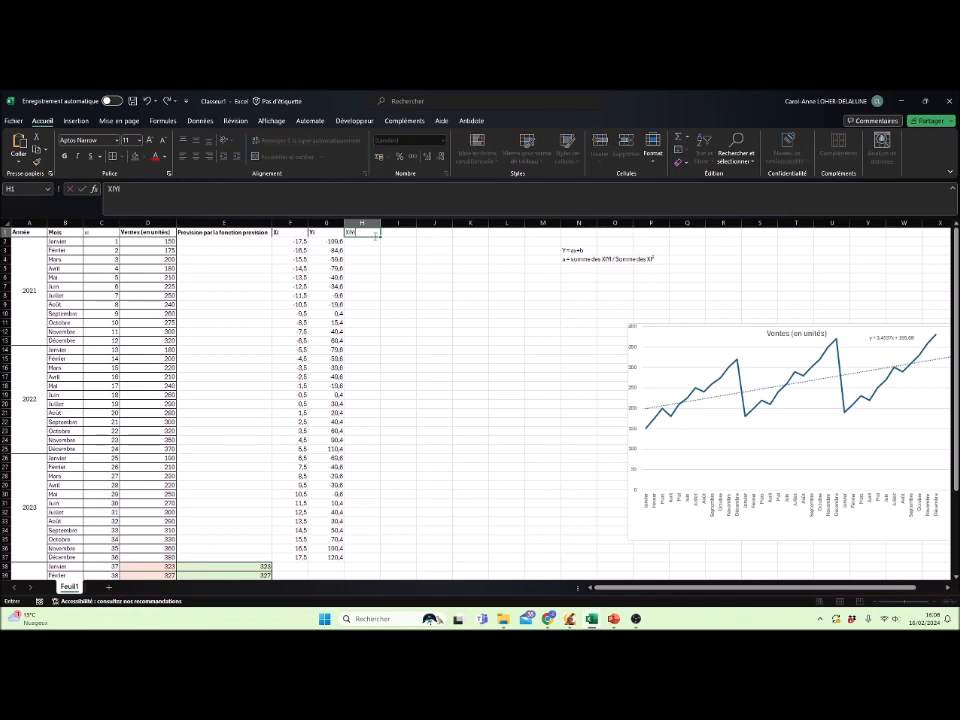
key("Return")
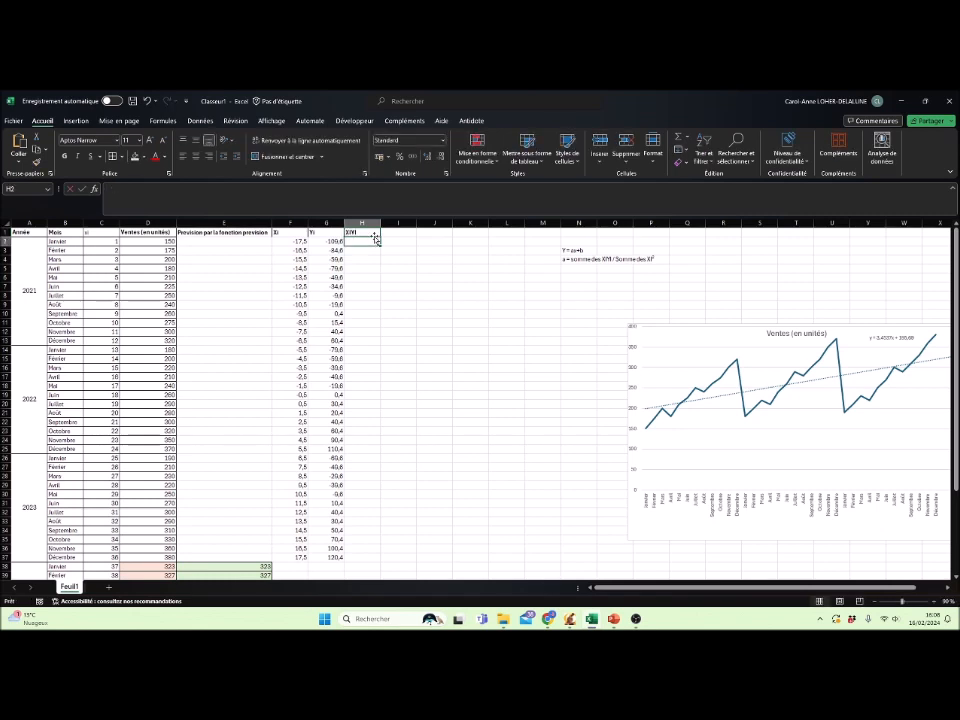
Step: Multiply Xi by Yi in cell H2 with =F2*G2 and fill the formula down to H37
type("=")
left_click(282, 241)
type("*")
left_click(327, 241)
key("Return")
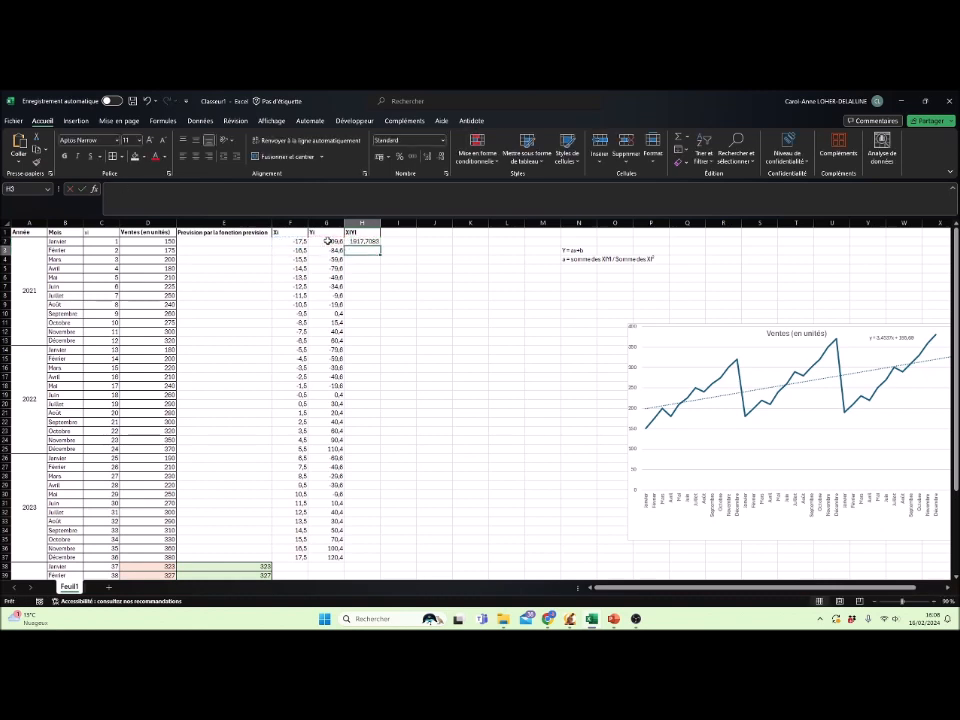
left_click(366, 242)
left_click_drag(379, 244, 373, 558)
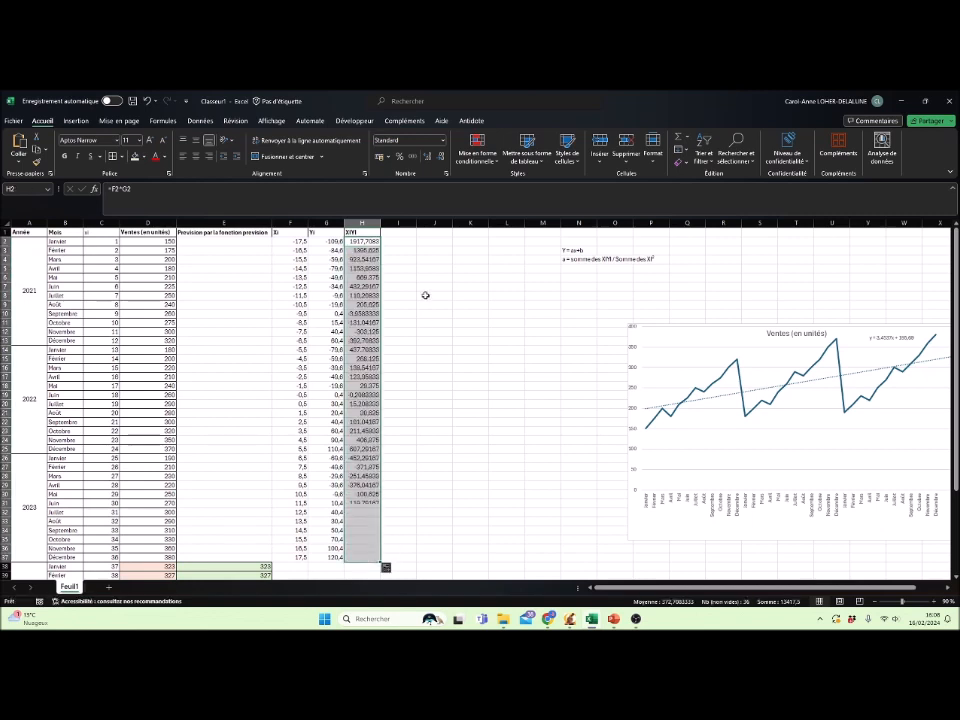
Step: Display the XIYI products in H2:H37 as whole numbers without decimals
left_click(441, 157)
left_click(441, 157)
left_click(441, 157)
left_click(441, 157)
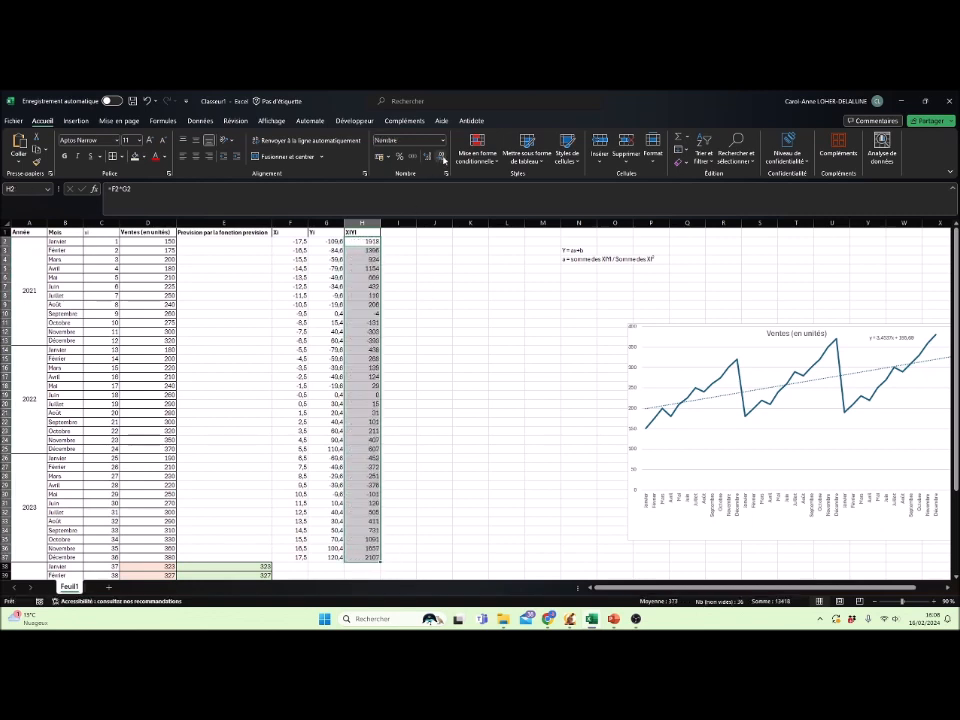
Step: Add the column header "Xi²" in cell I1
left_click(406, 269)
left_click(405, 235)
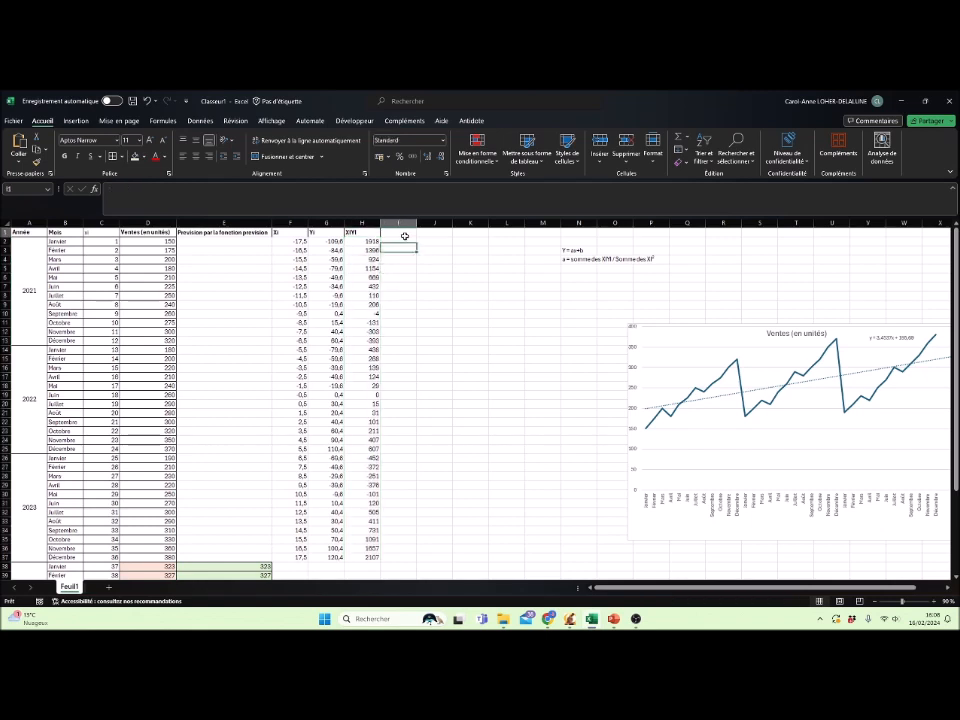
type("Xi")
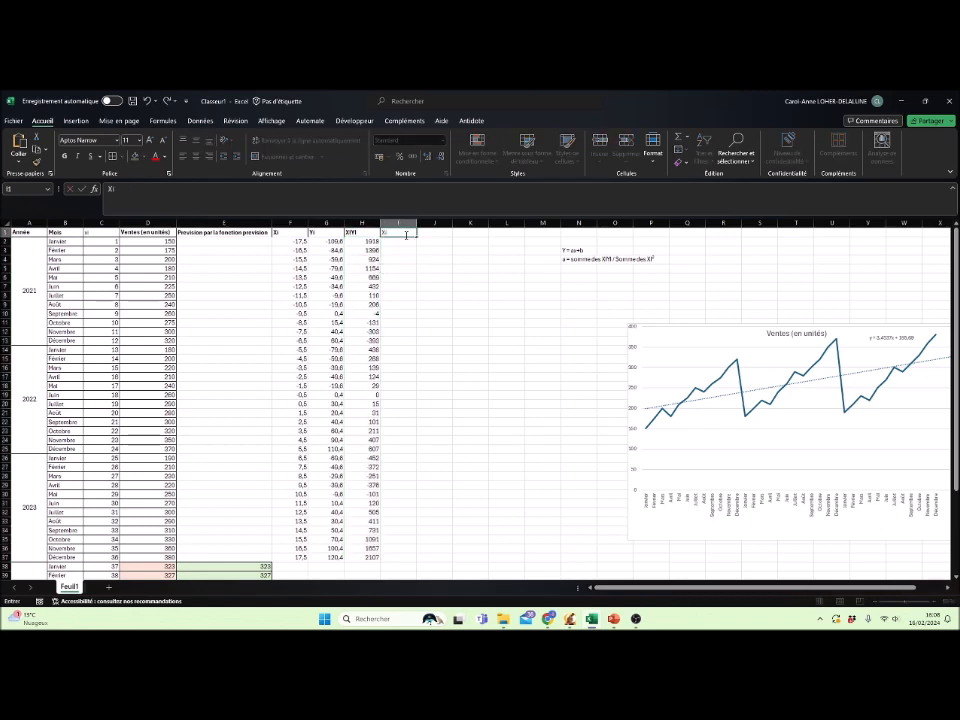
type("²")
key("Return")
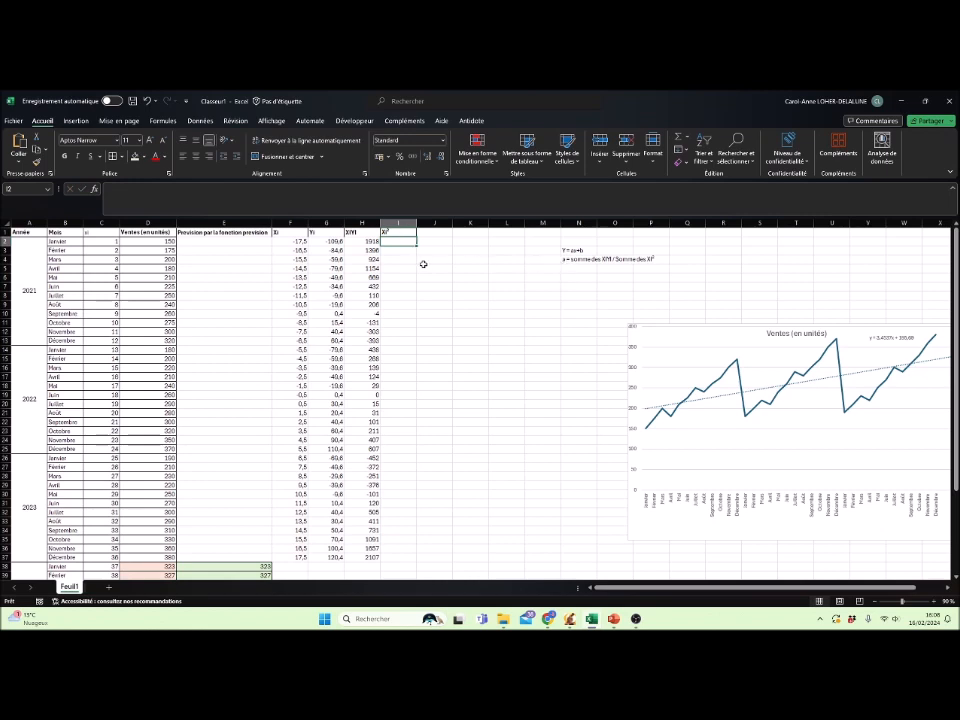
Step: Square Xi in cell I2 with =F2*F2 and fill the formula down to I37
type("=")
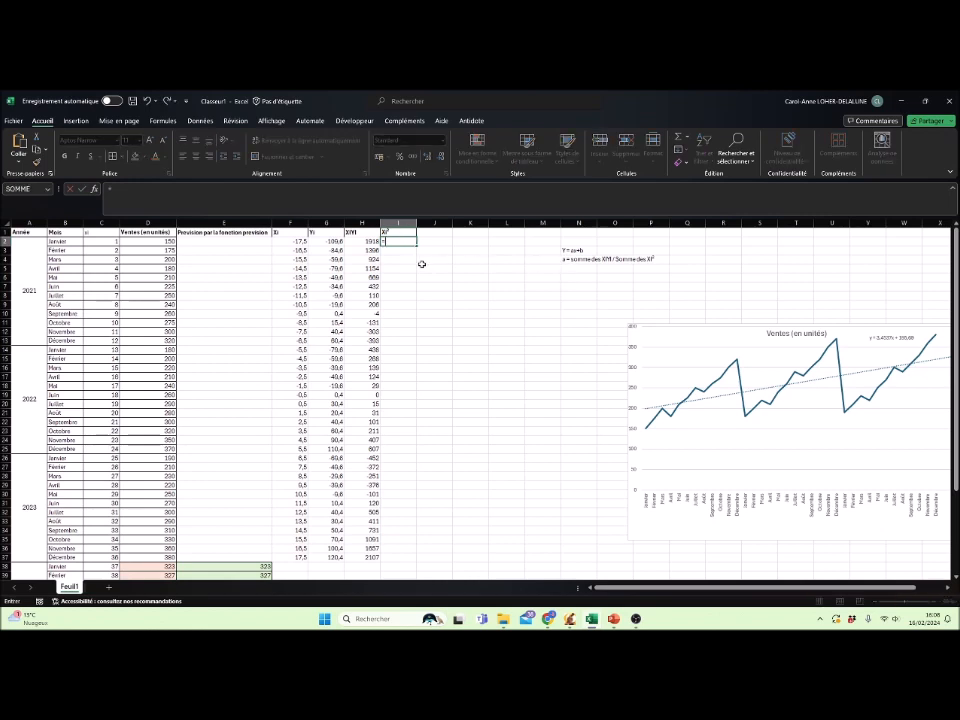
left_click(296, 241)
type("^")
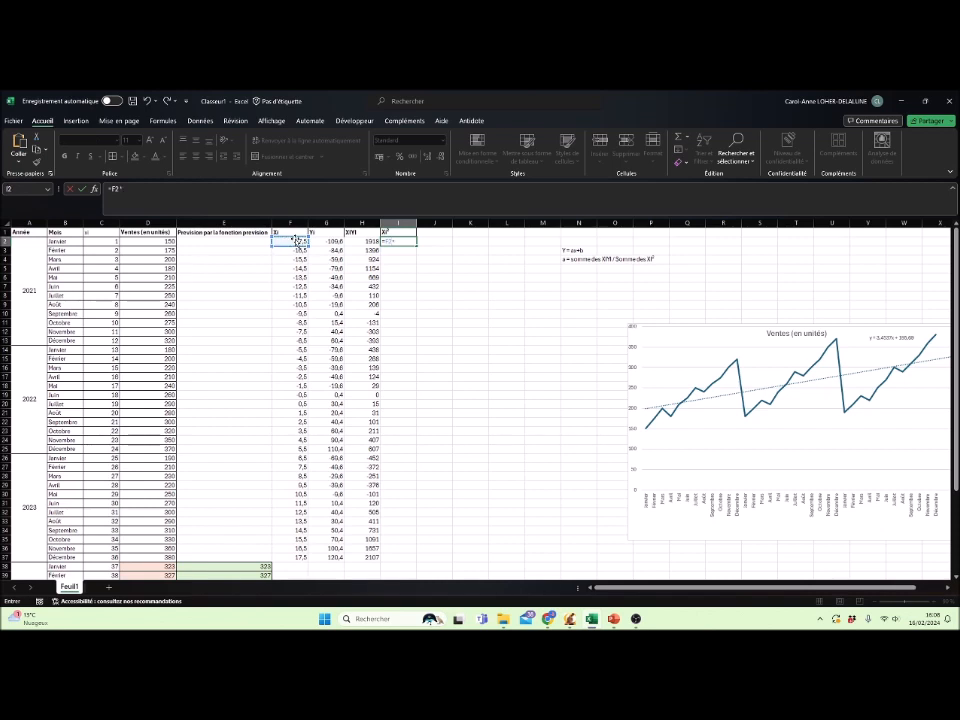
left_click(296, 241)
key("Return")
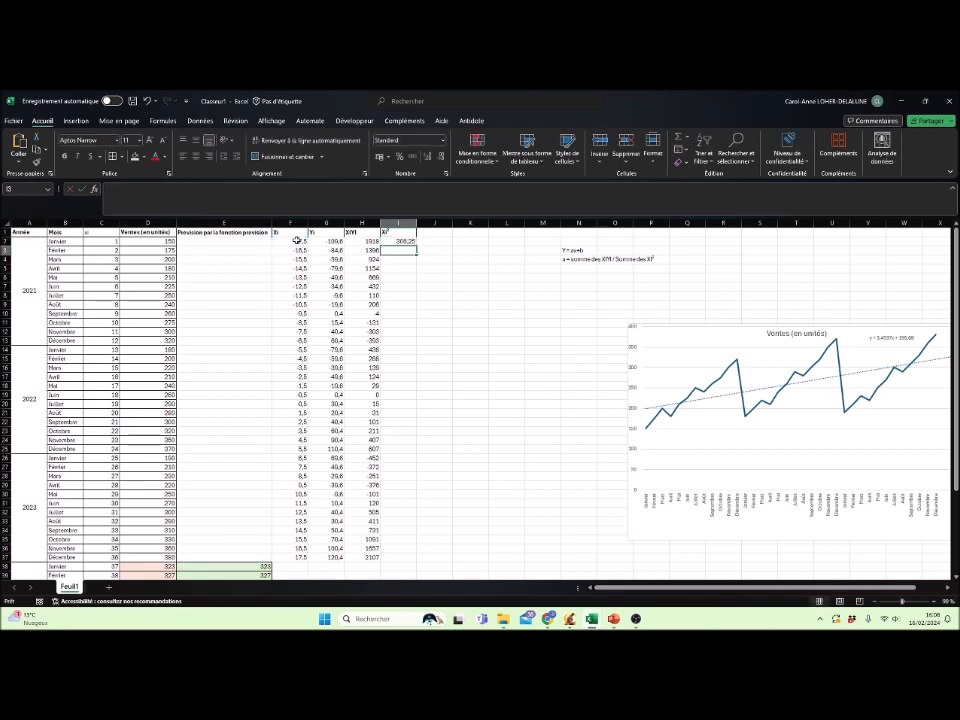
left_click(405, 241)
left_click_drag(414, 245, 420, 552)
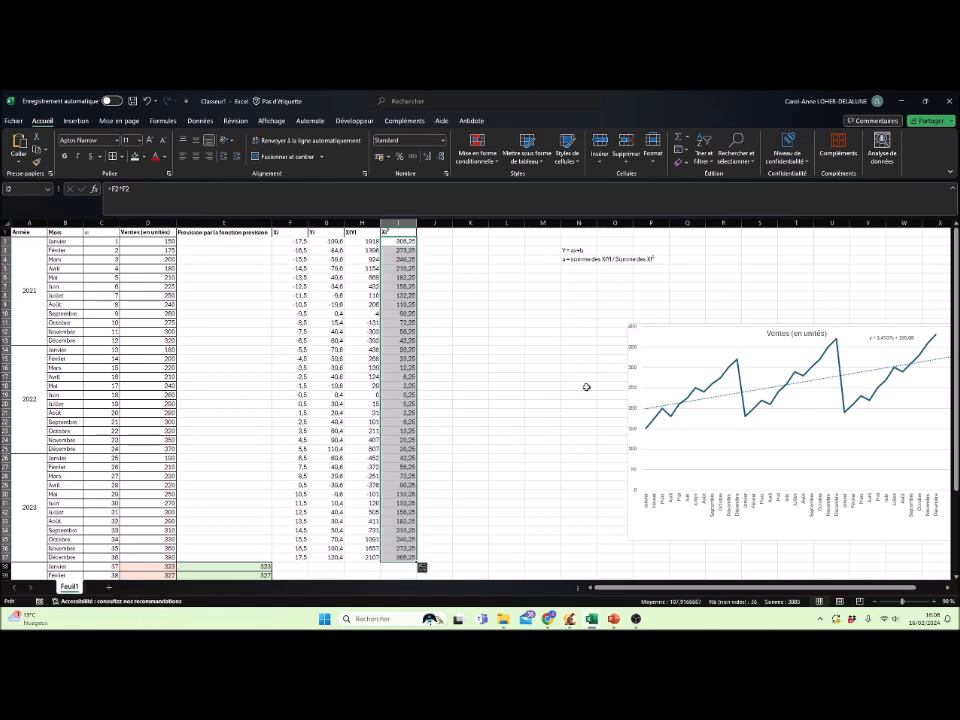
Step: Total the XIYI column in cell H38 with =SOMME(H2:H37) and check it against the sum of the selected range
left_click(568, 260)
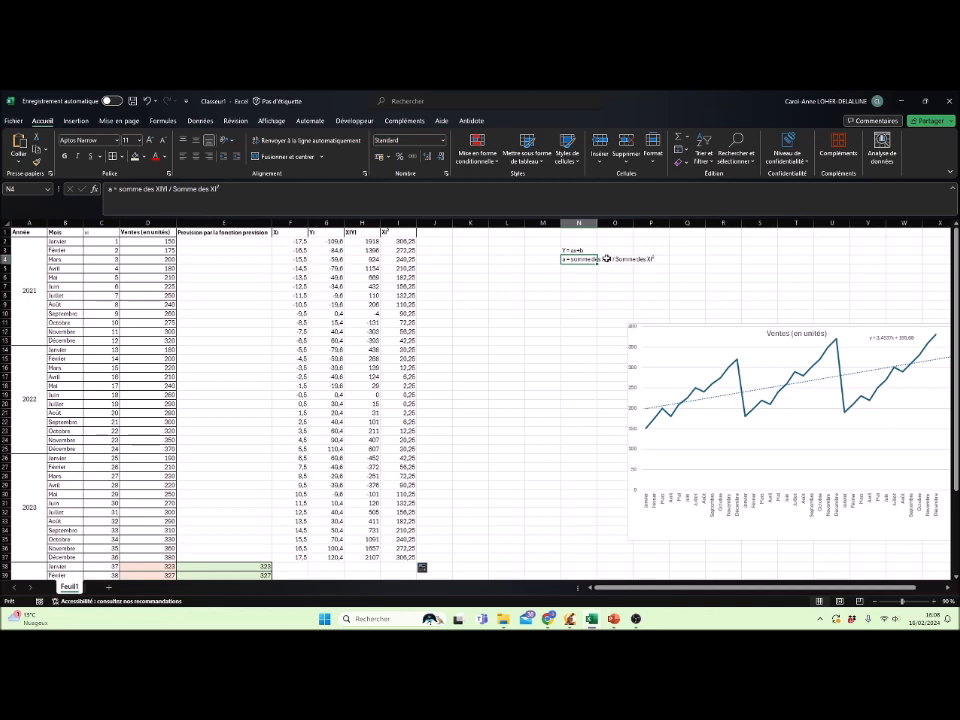
scroll(439, 321, "down", 1)
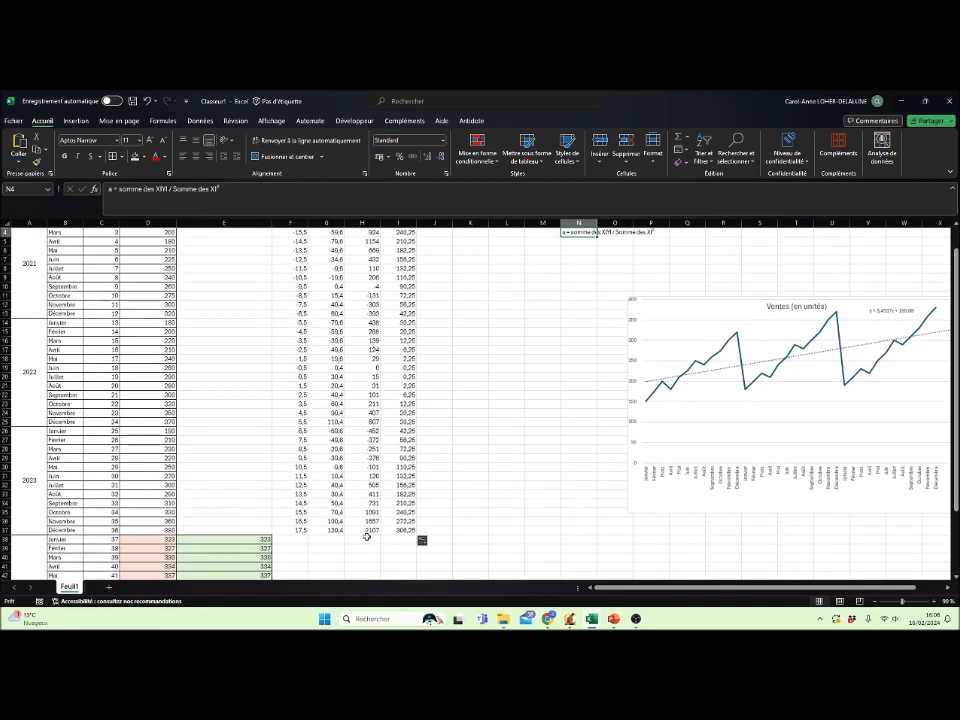
left_click(367, 538)
type("=")
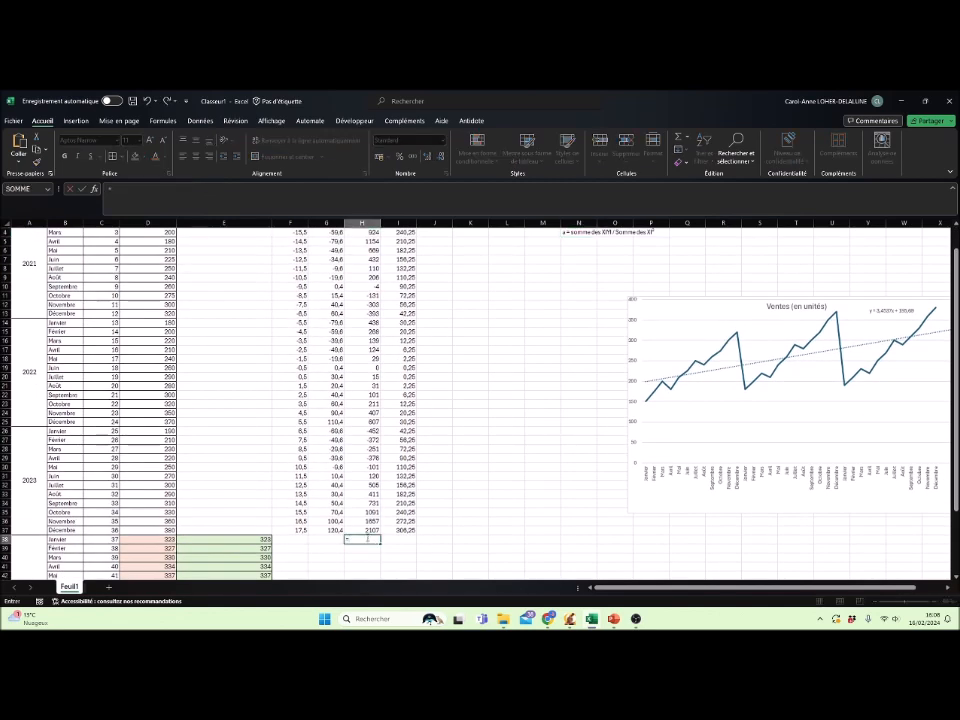
type("som")
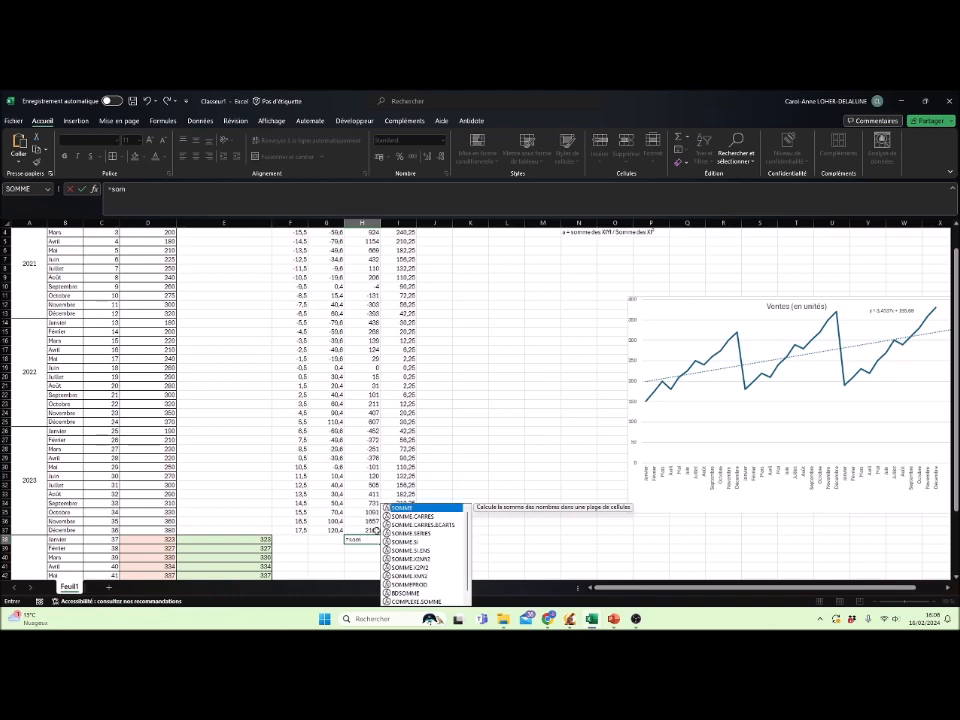
key("Tab")
scroll(384, 298, "up", 1)
left_click_drag(362, 241, 359, 558)
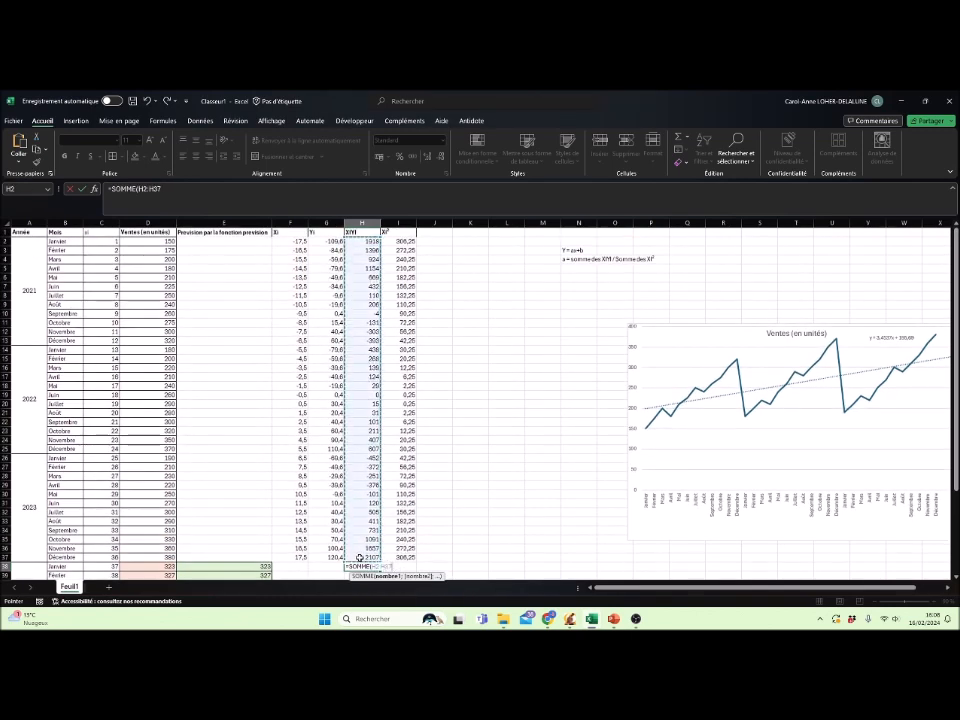
key("Return")
left_click_drag(370, 245, 362, 557)
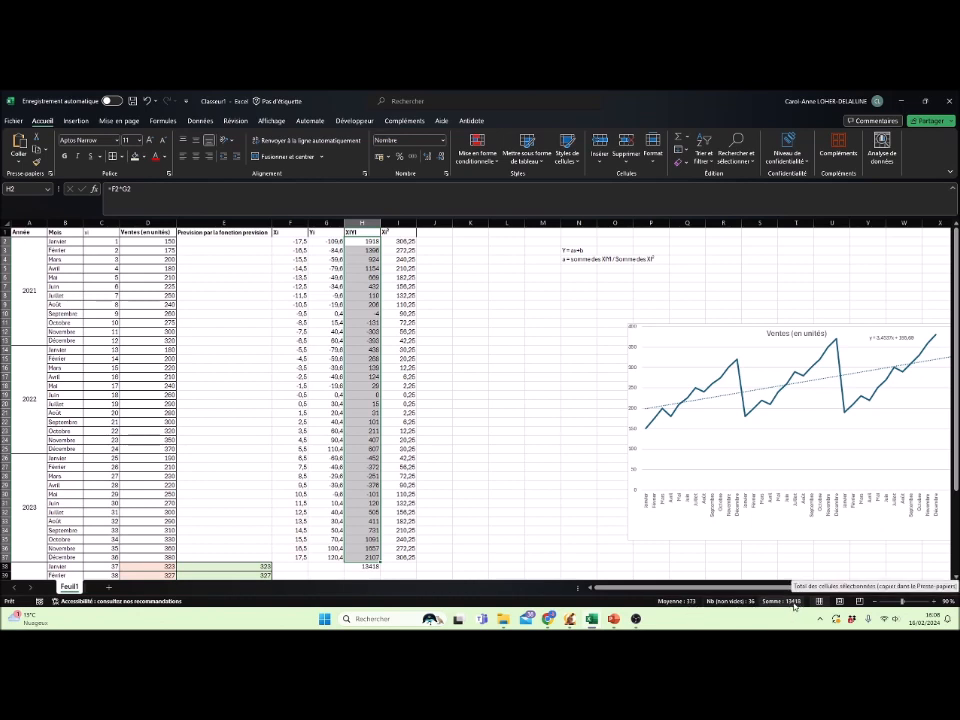
Step: Extend the total formula from H38 to I38 to sum the Xi² column
left_click(404, 566)
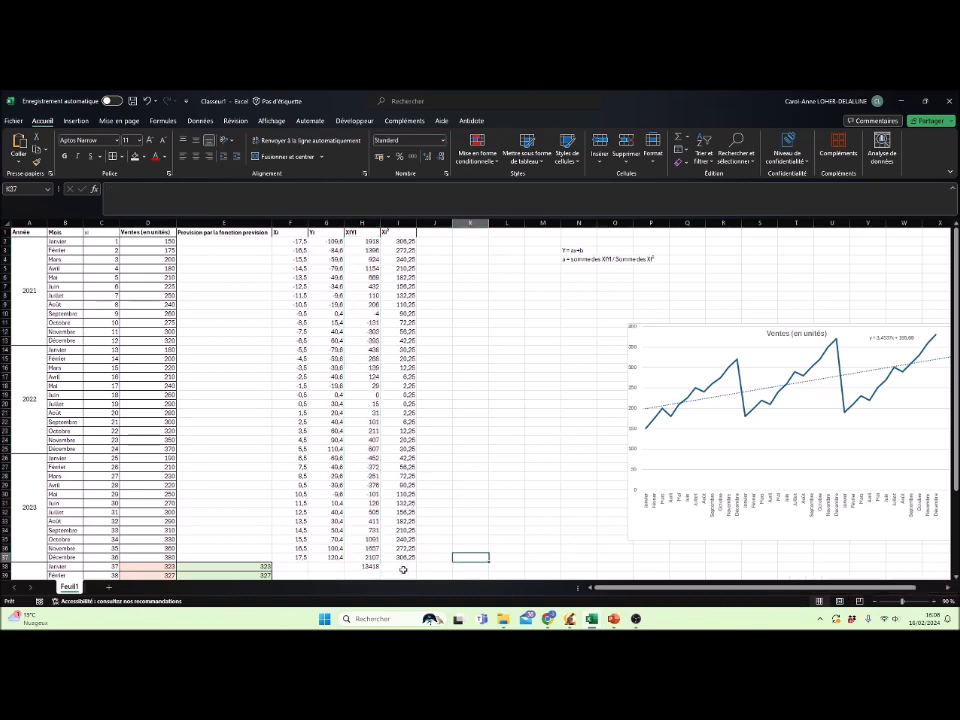
left_click(376, 567)
left_click_drag(379, 570, 418, 568)
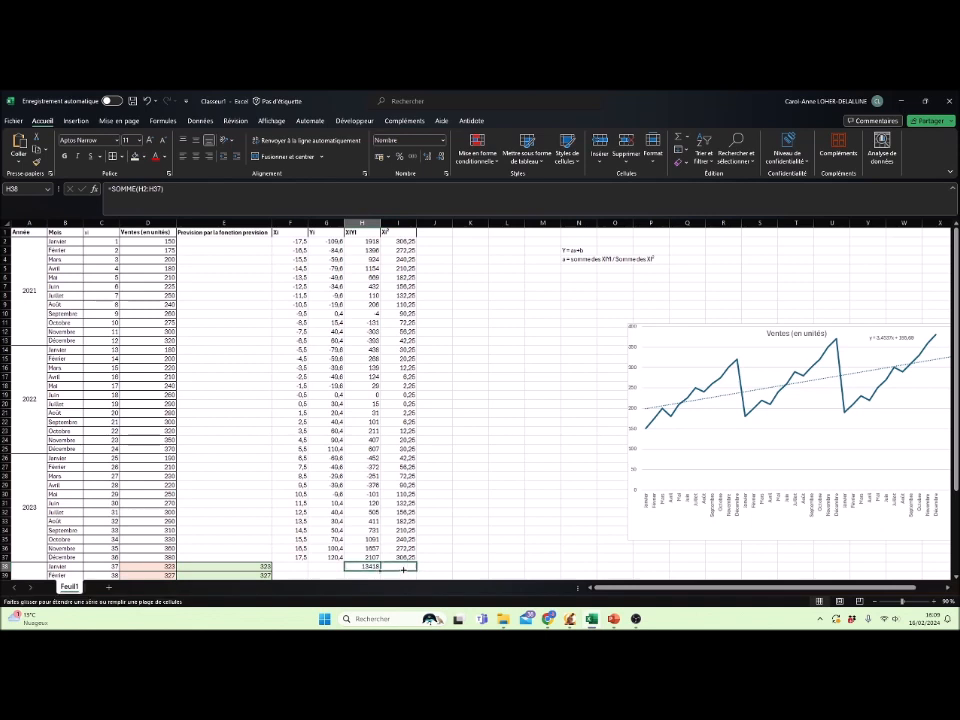
left_click(465, 568)
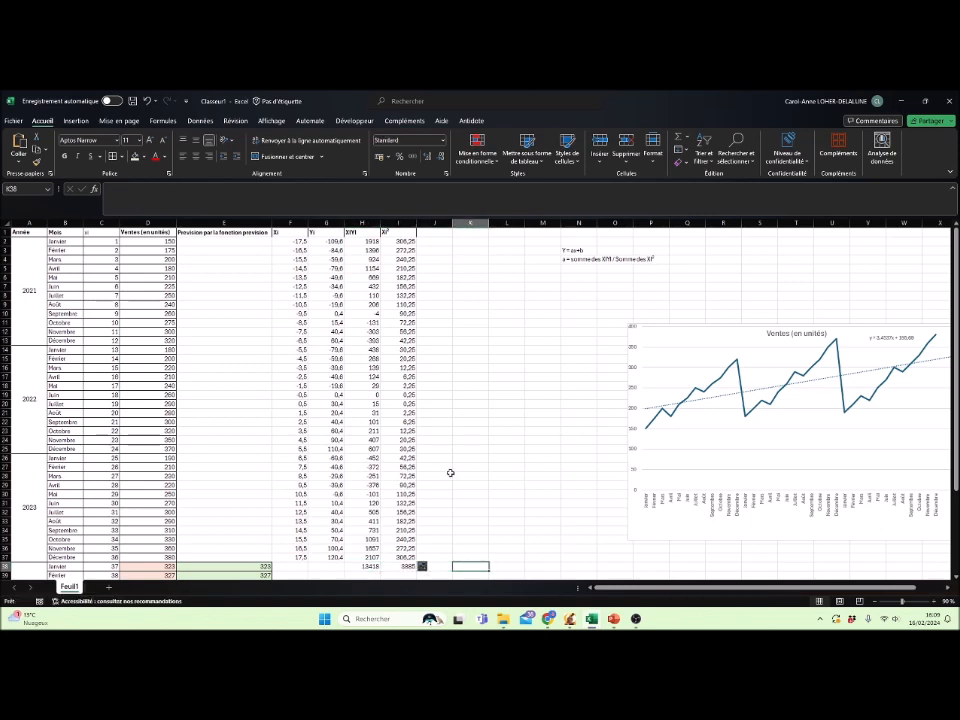
Step: Calculate the coefficient a in cell Q4 with =H38/I38
left_click(576, 268)
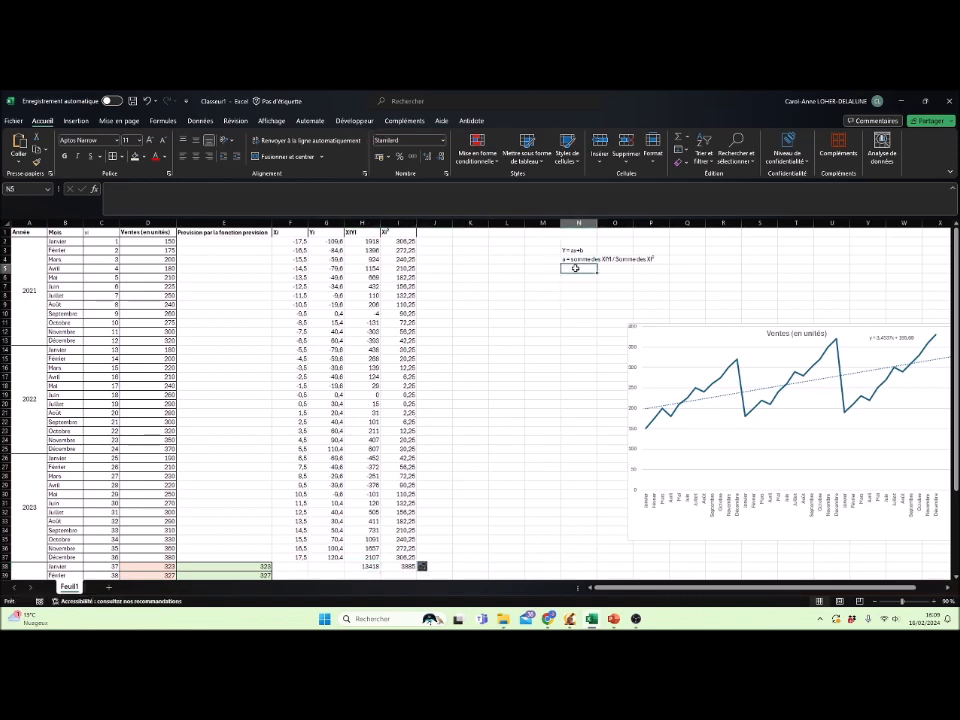
left_click(679, 259)
type("=")
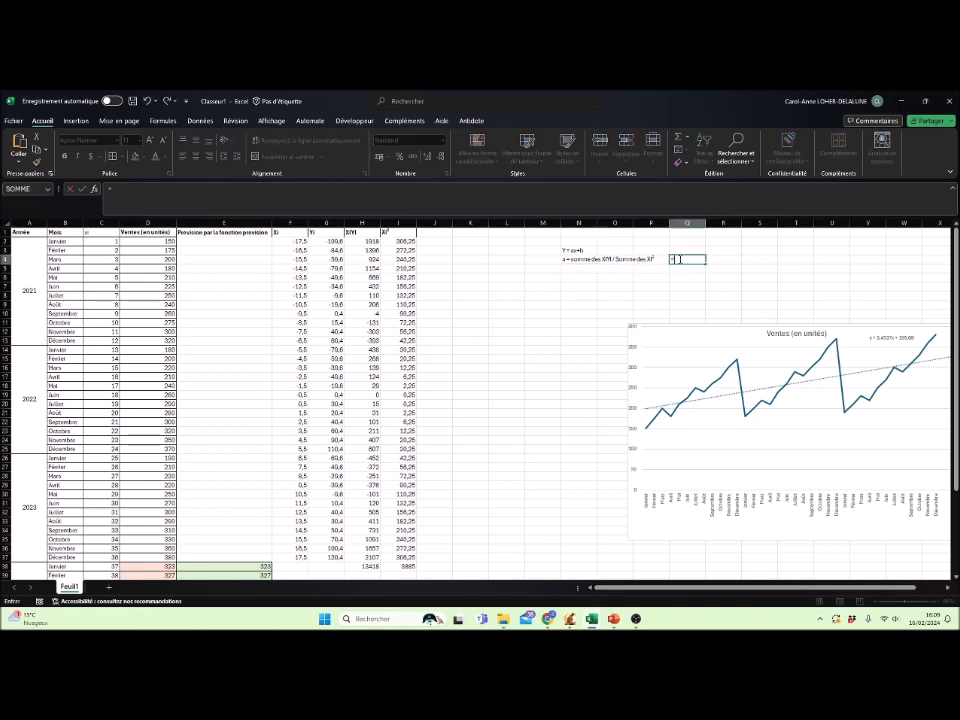
left_click(368, 567)
type("/")
left_click(394, 566)
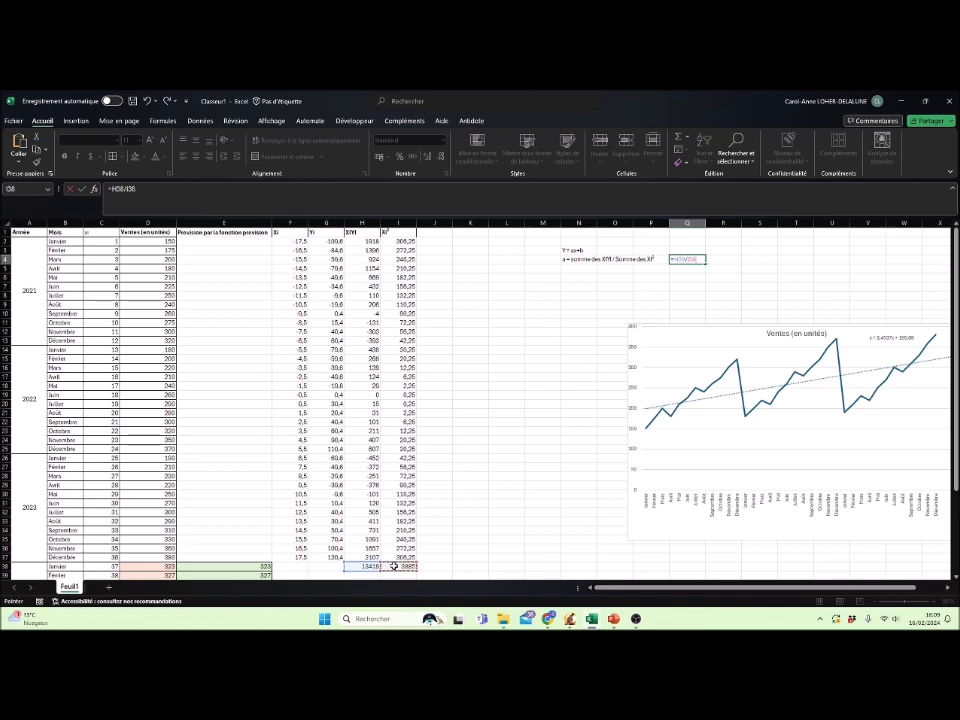
key("Return")
Step: Display the coefficient a in Q4 with four decimal places
left_click(697, 259)
left_click(441, 157)
left_click(441, 157)
left_click(441, 157)
left_click(426, 156)
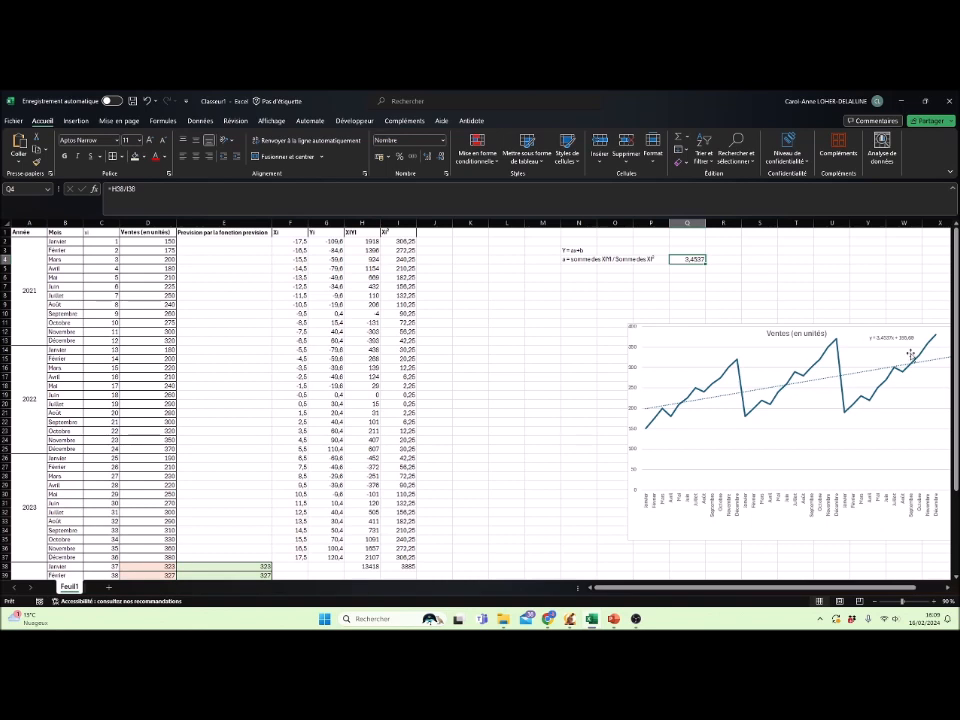
Step: Write the formula note "b= moyenne yi - (a*moyenne e)" in cell N5
left_click(573, 270)
type("b= moyenne yi - (a")
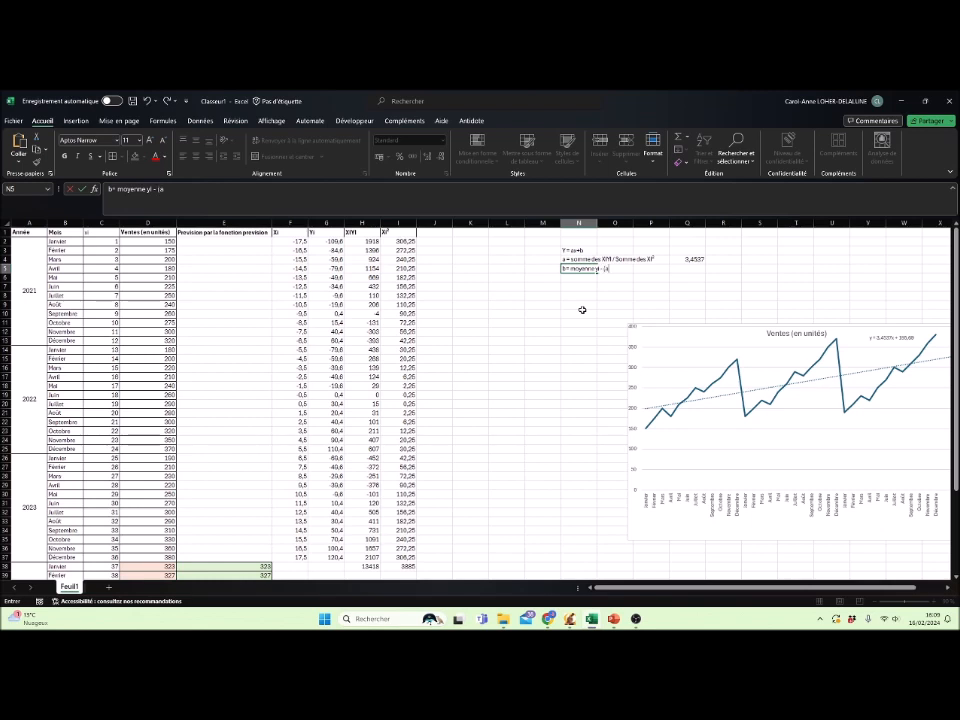
left_click(581, 310)
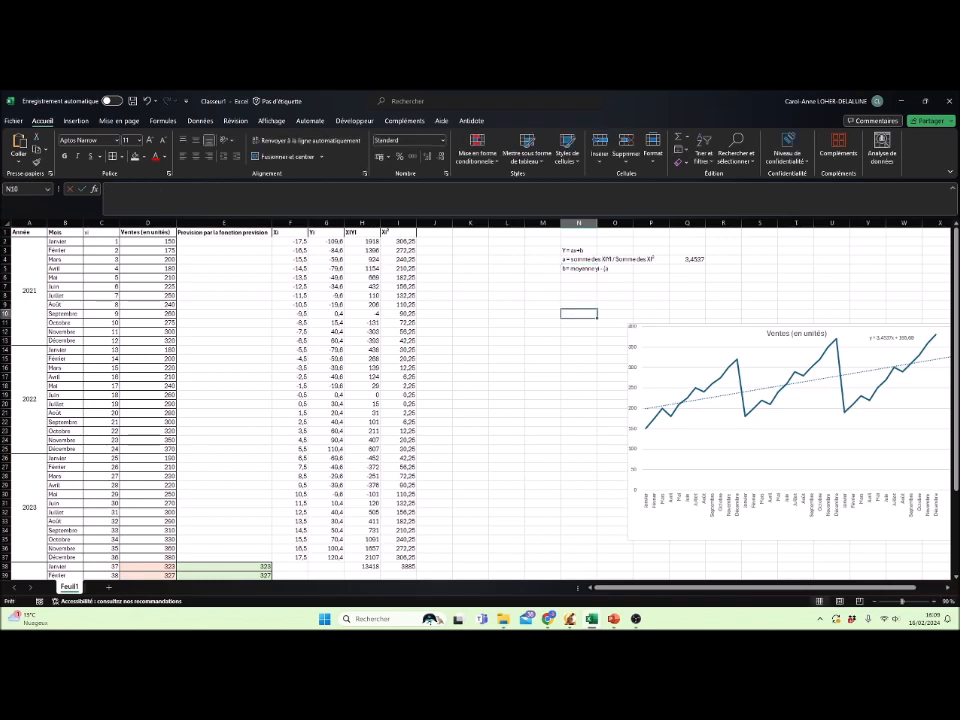
double_click(584, 268)
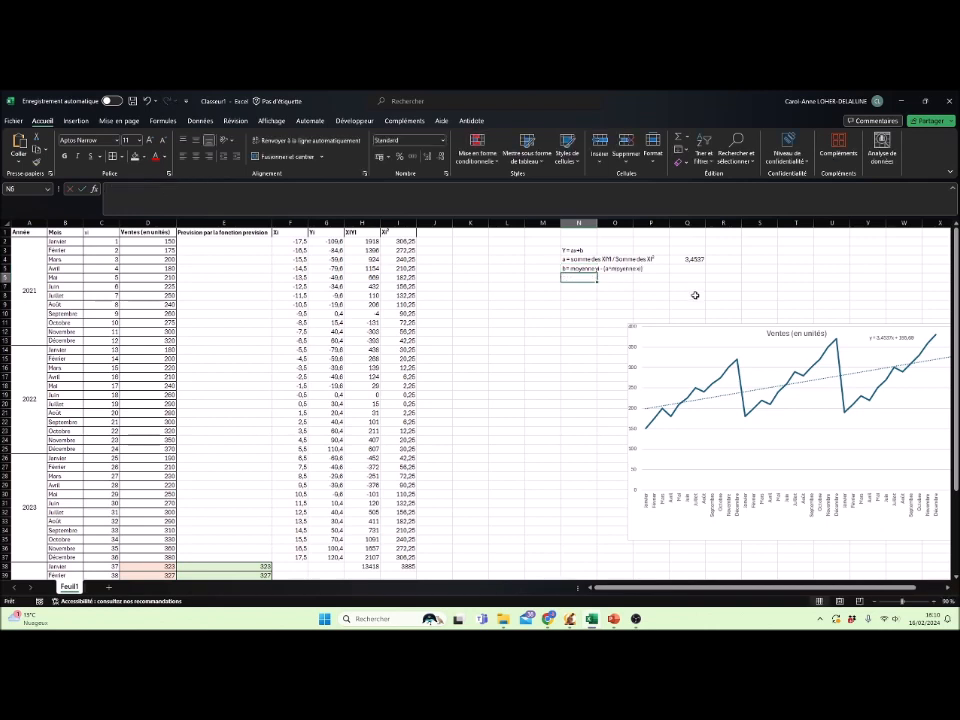
Step: Calculate the constant b in cell Q5 with =D51-(Q4*C51)
left_click(697, 270)
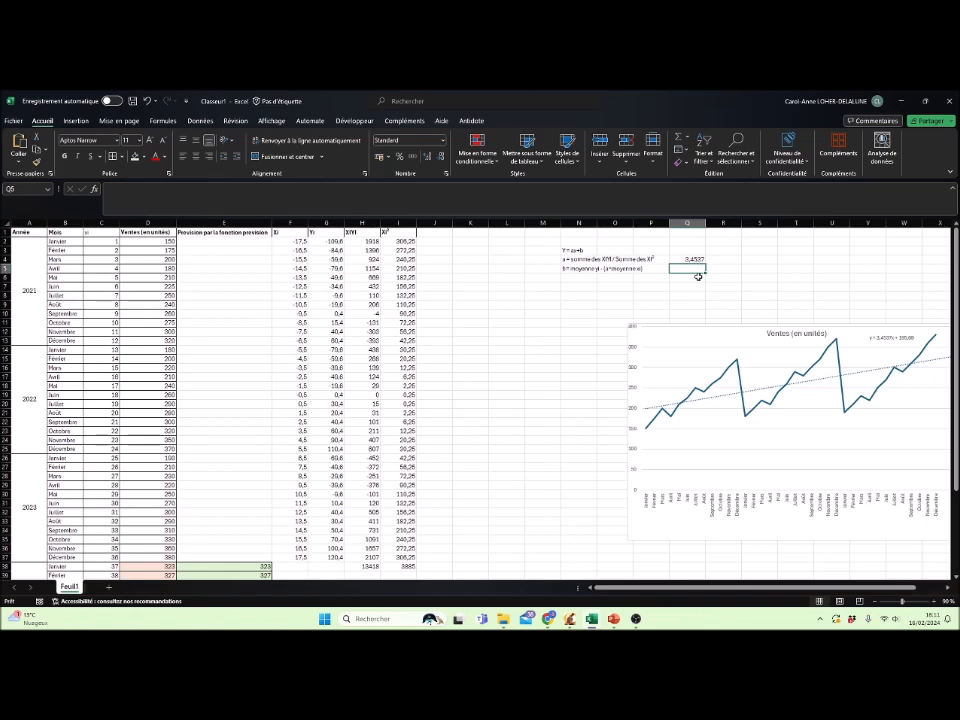
type("=")
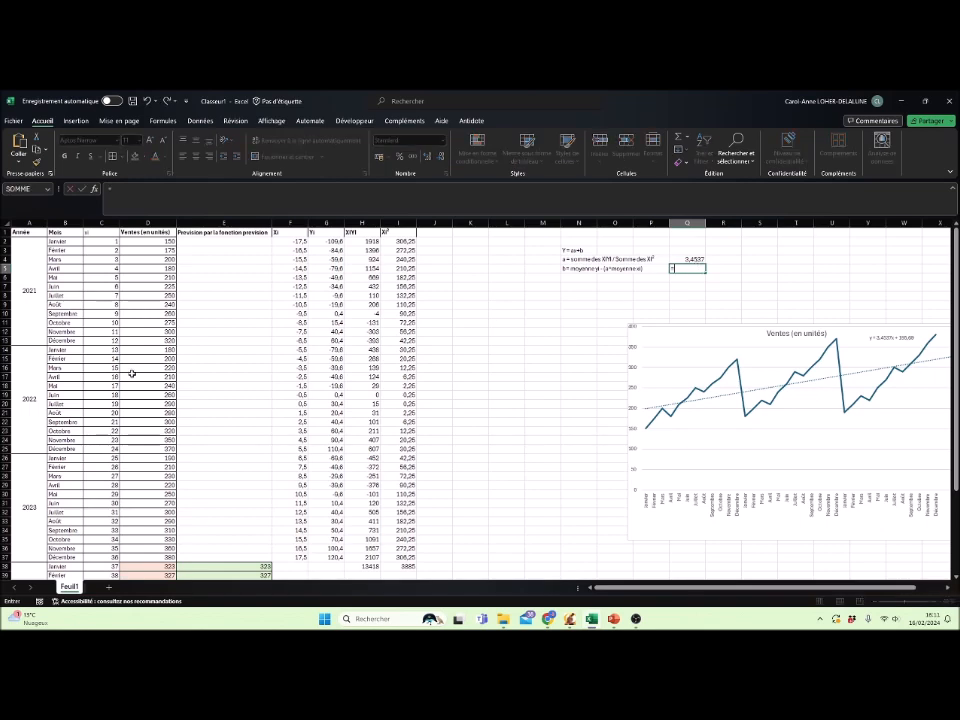
scroll(133, 371, "down", 7)
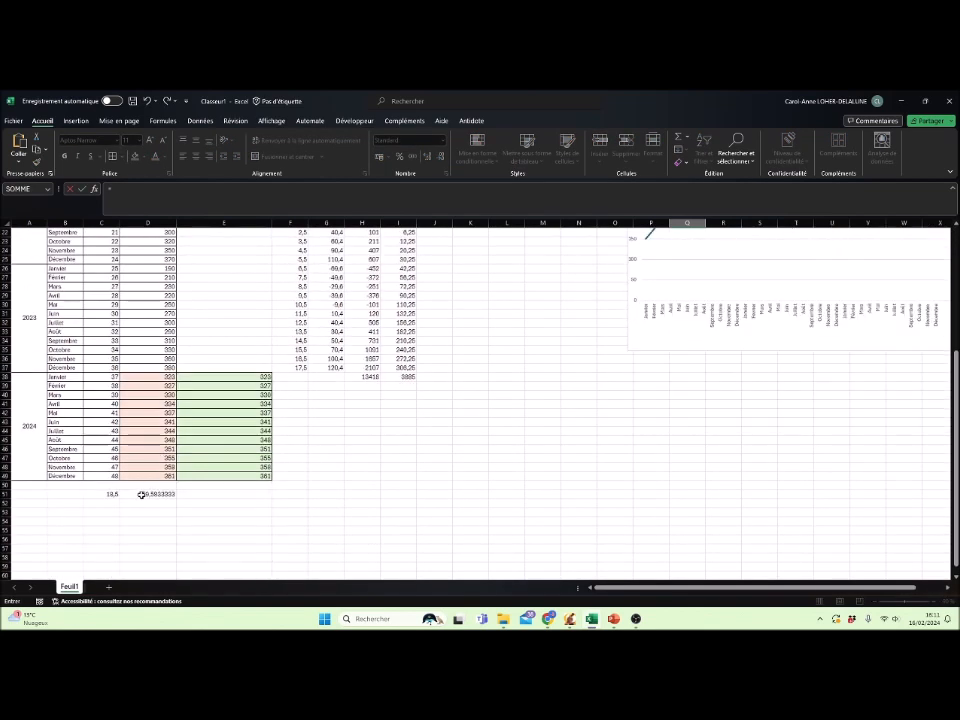
left_click(140, 495)
type("-")
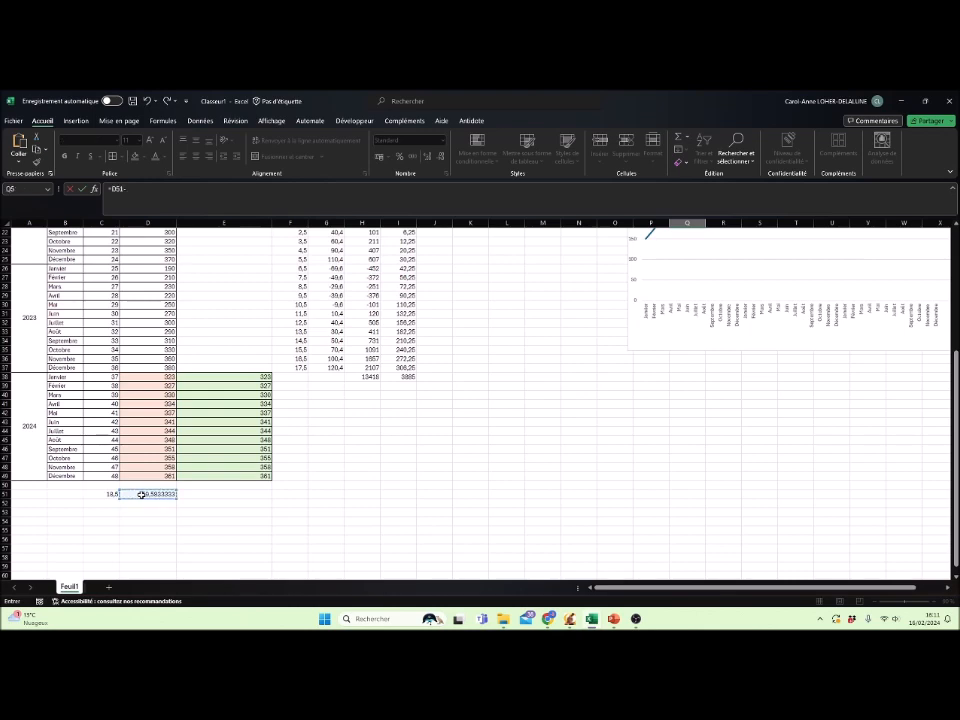
type("(")
scroll(208, 466, "up", 7)
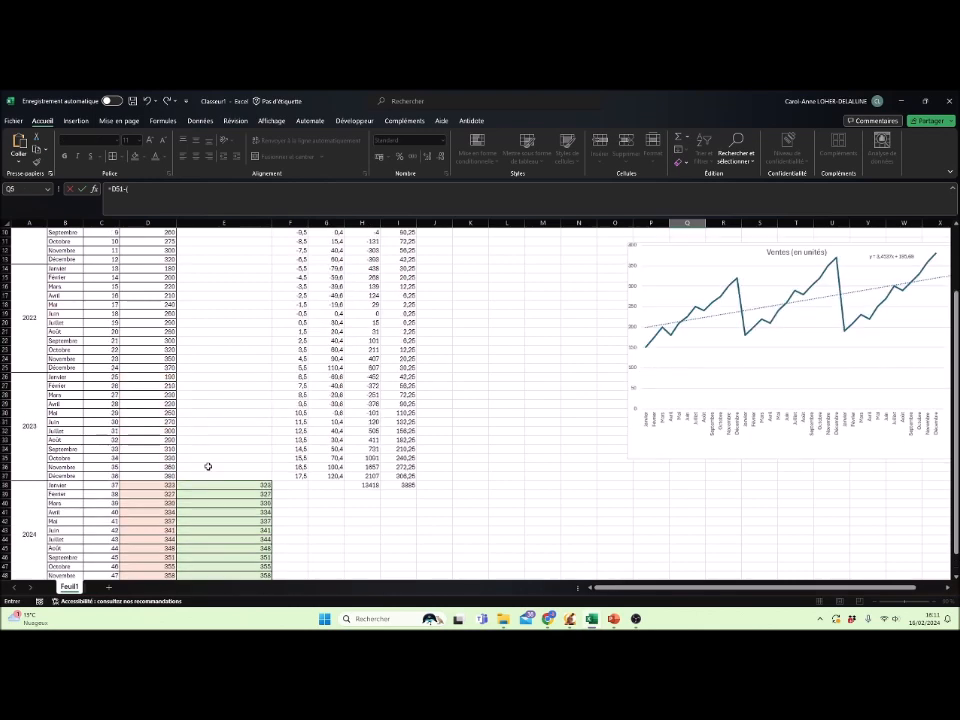
left_click(686, 259)
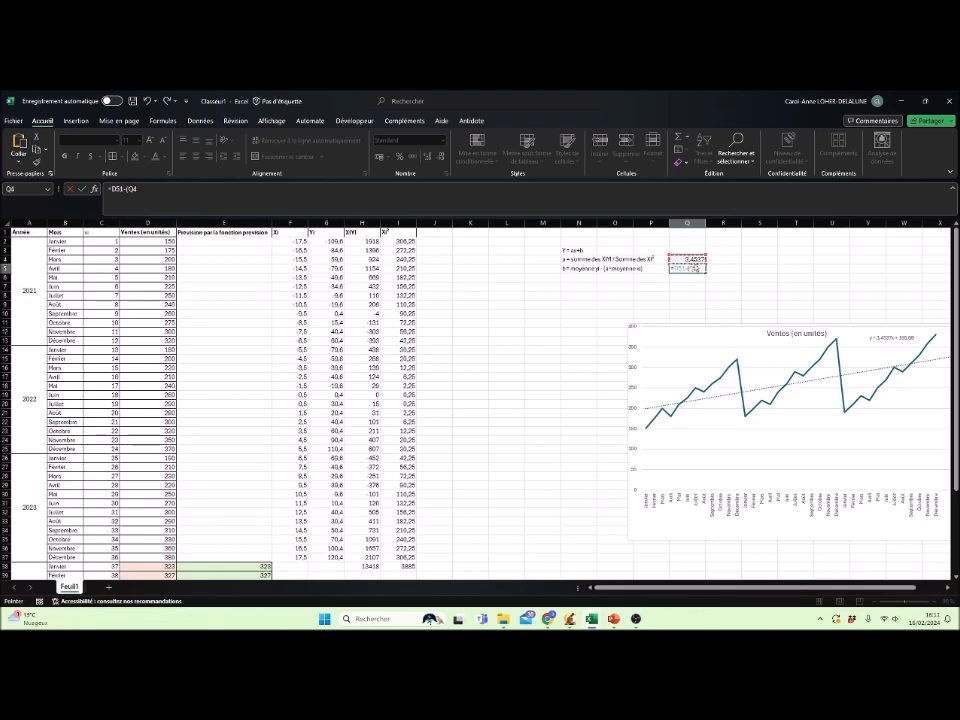
type("*")
scroll(386, 369, "down", 6)
left_click(103, 521)
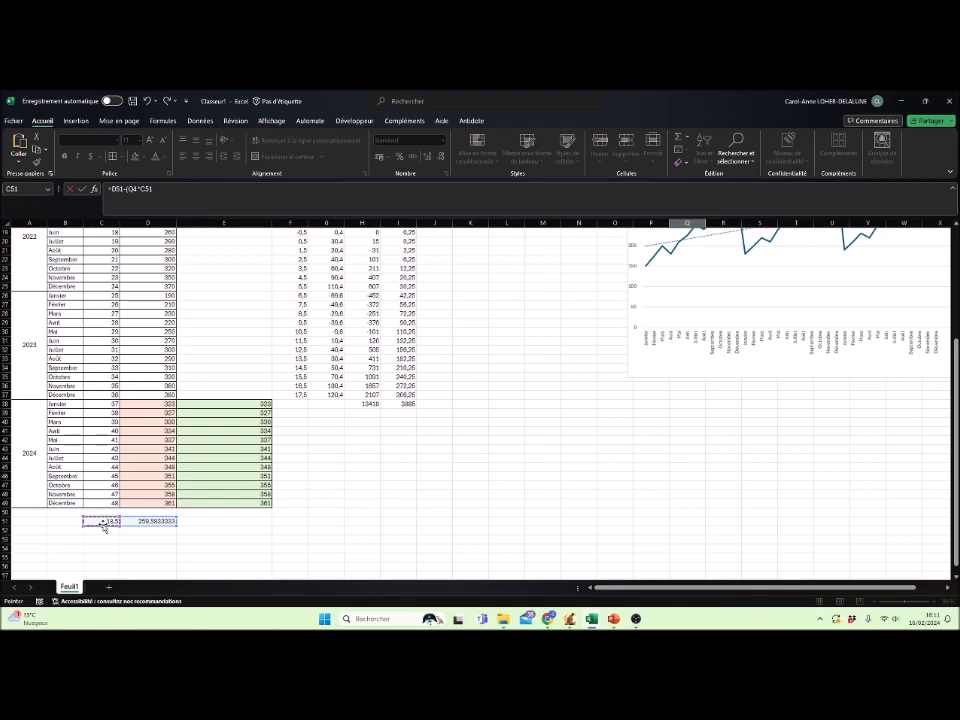
key("Return")
scroll(506, 426, "up", 1)
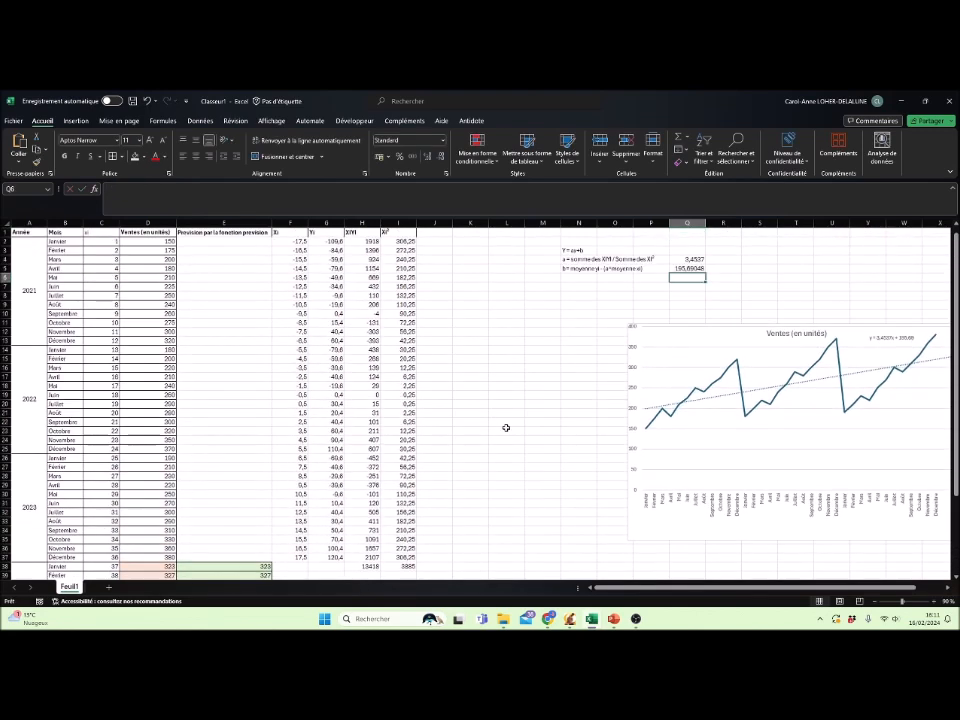
Step: Display the constant b in Q5 with two decimal places
left_click(697, 268)
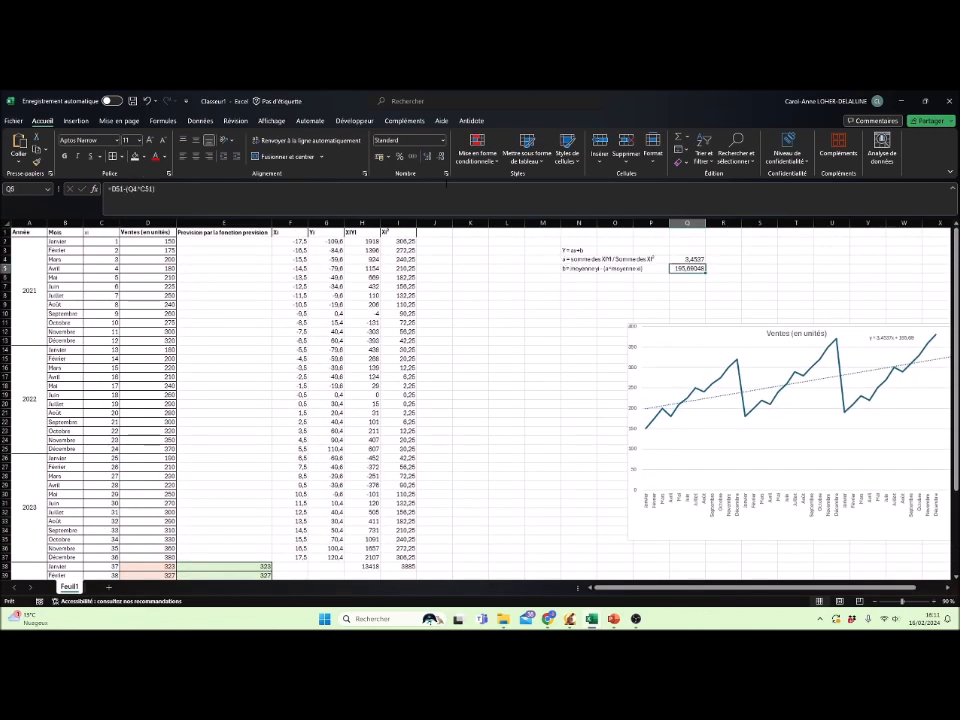
left_click(441, 157)
left_click(441, 157)
left_click(519, 342)
Step: Enter the column heading "Prevision par la méthode des moindres carrés" in cell J1
left_click(440, 233)
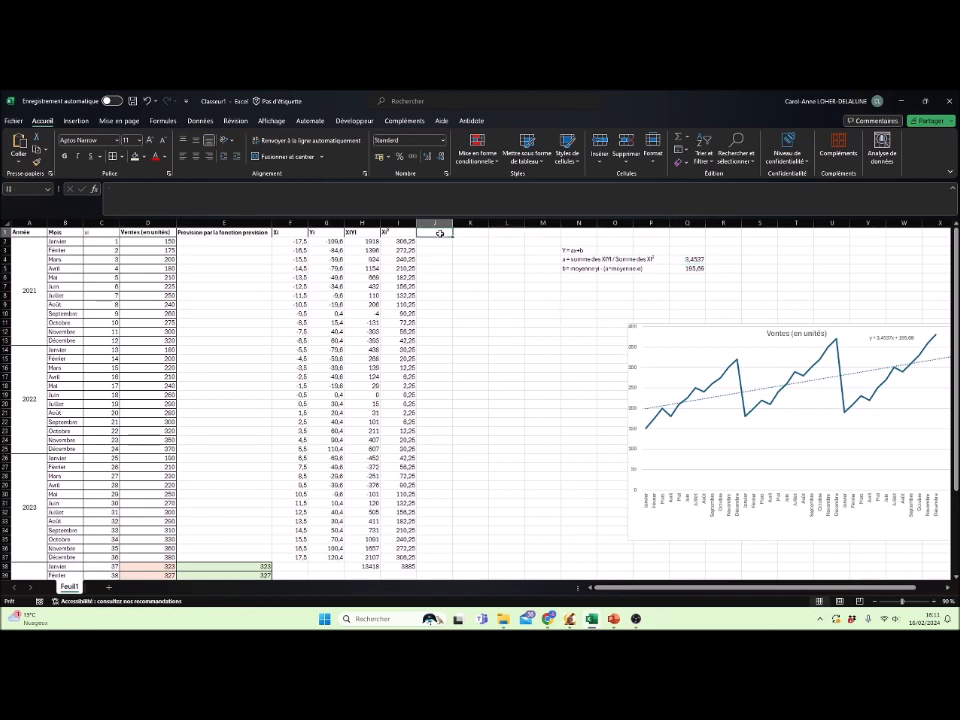
type("Prev")
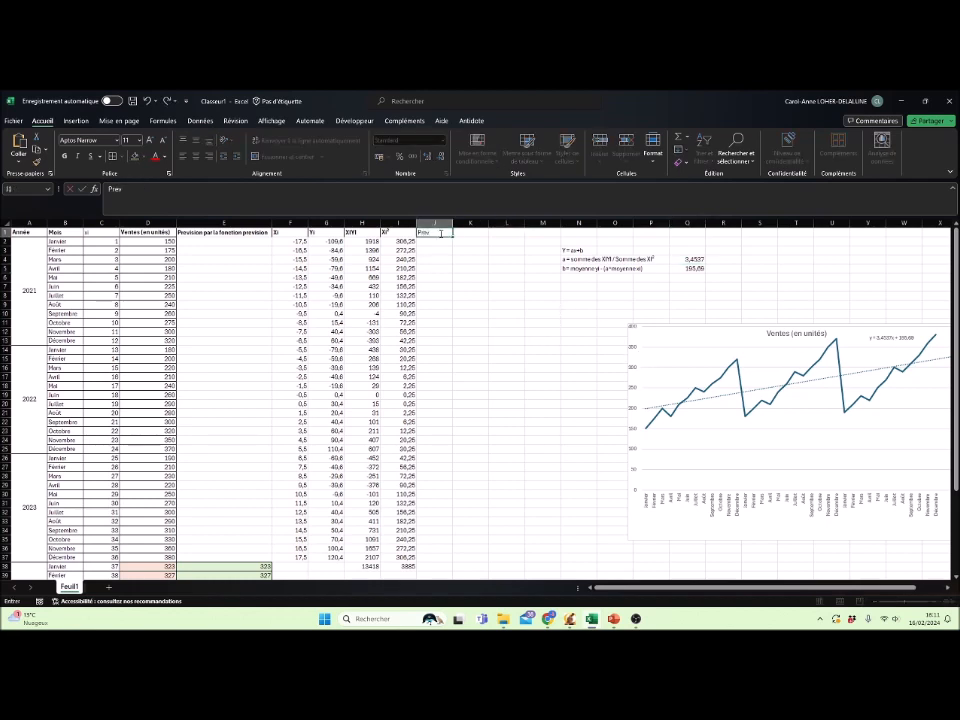
type("ision par la méthode des moindres carrés")
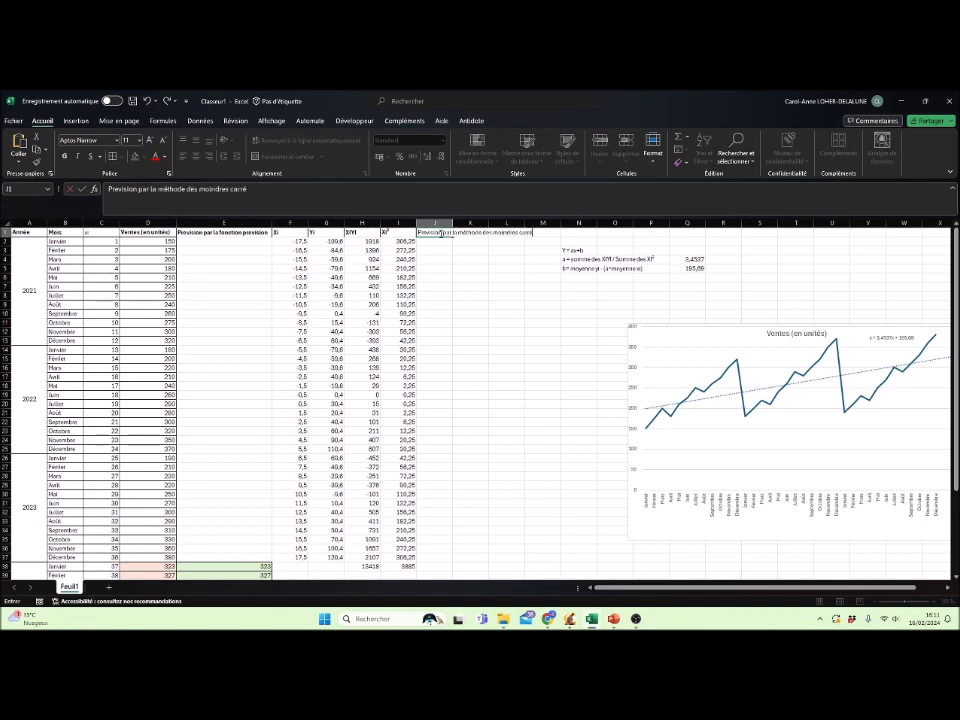
key("Return")
Step: Calculate the January 2024 least-squares forecast in cell J38 with =Q4*C38+Q5
scroll(445, 250, "down", 4)
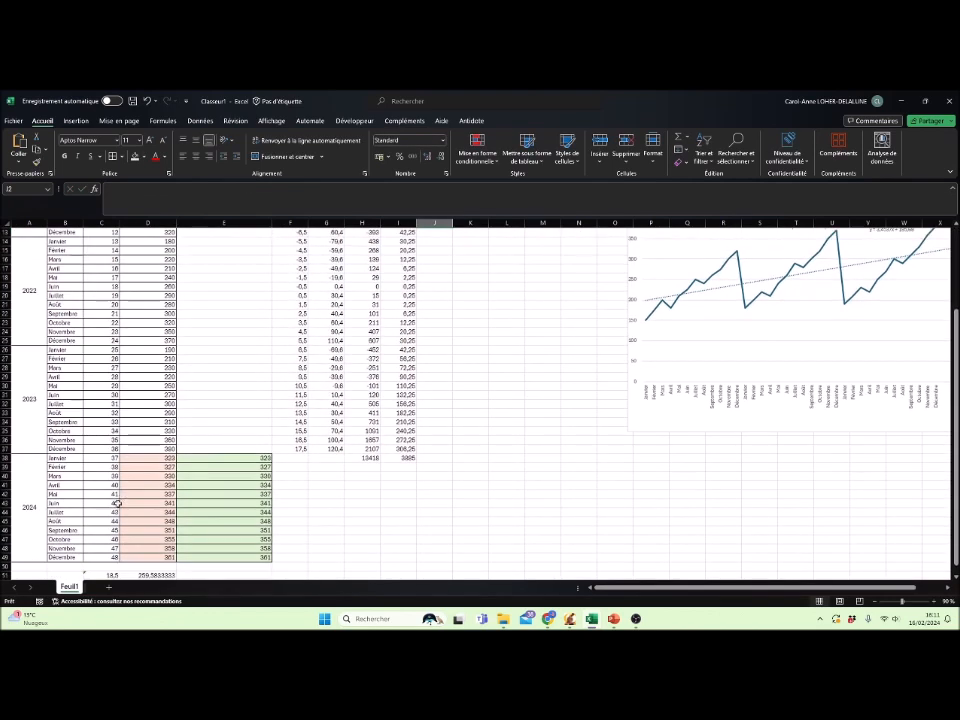
left_click(144, 458)
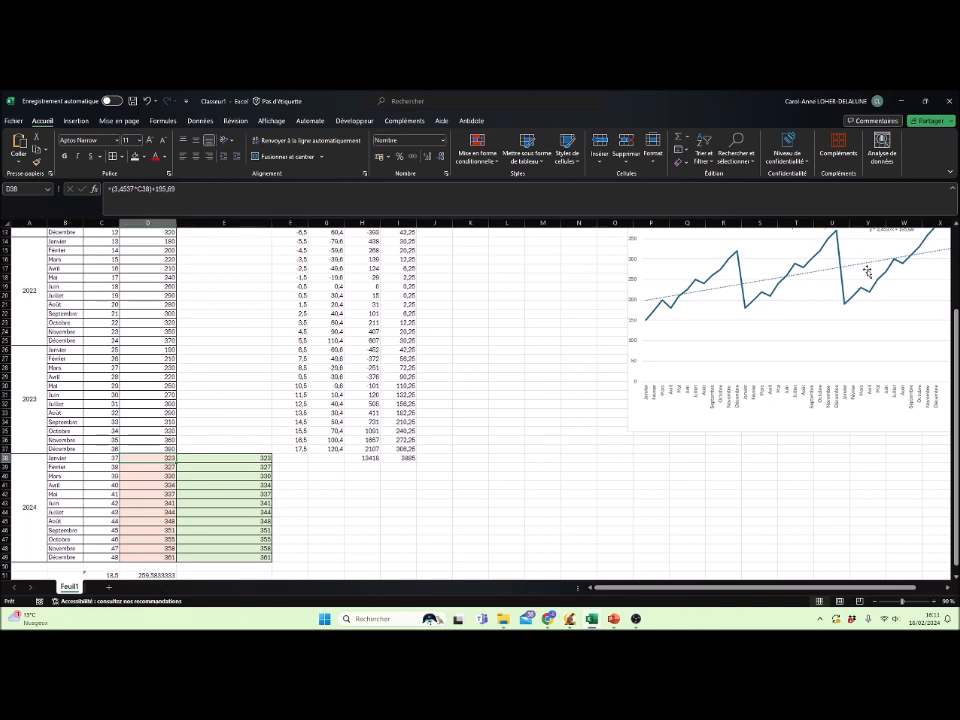
left_click(443, 457)
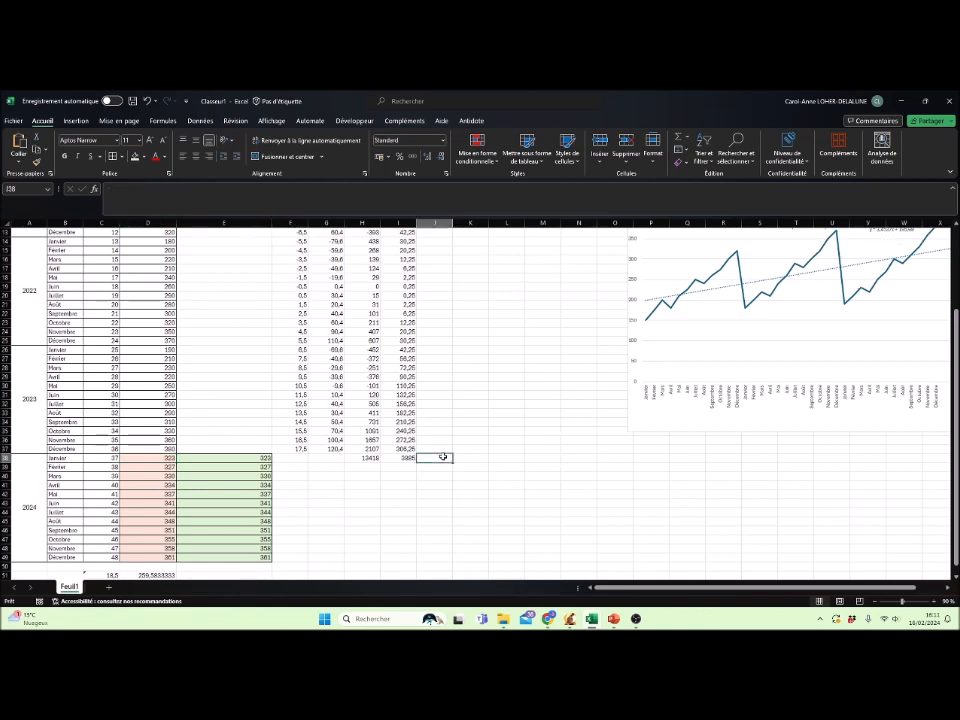
type("=")
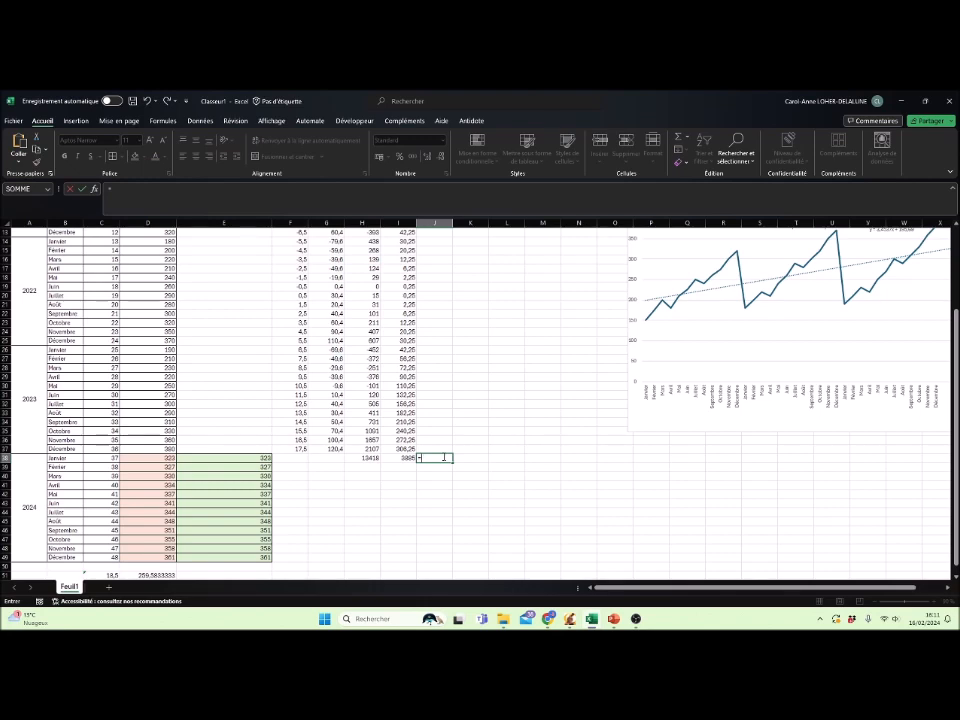
scroll(443, 457, "up", 4)
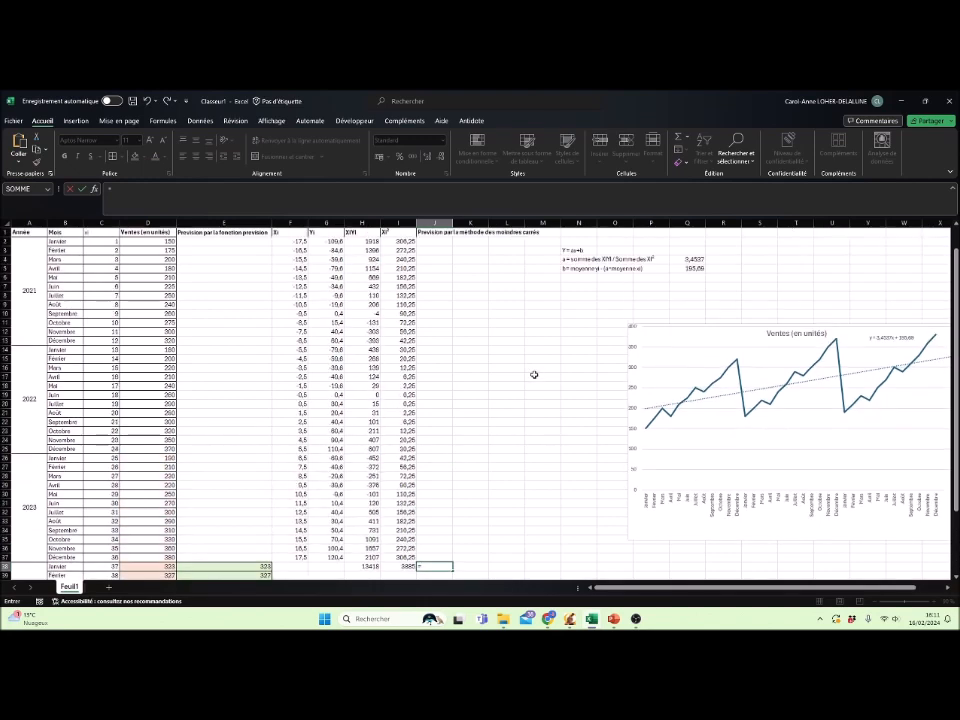
left_click(697, 258)
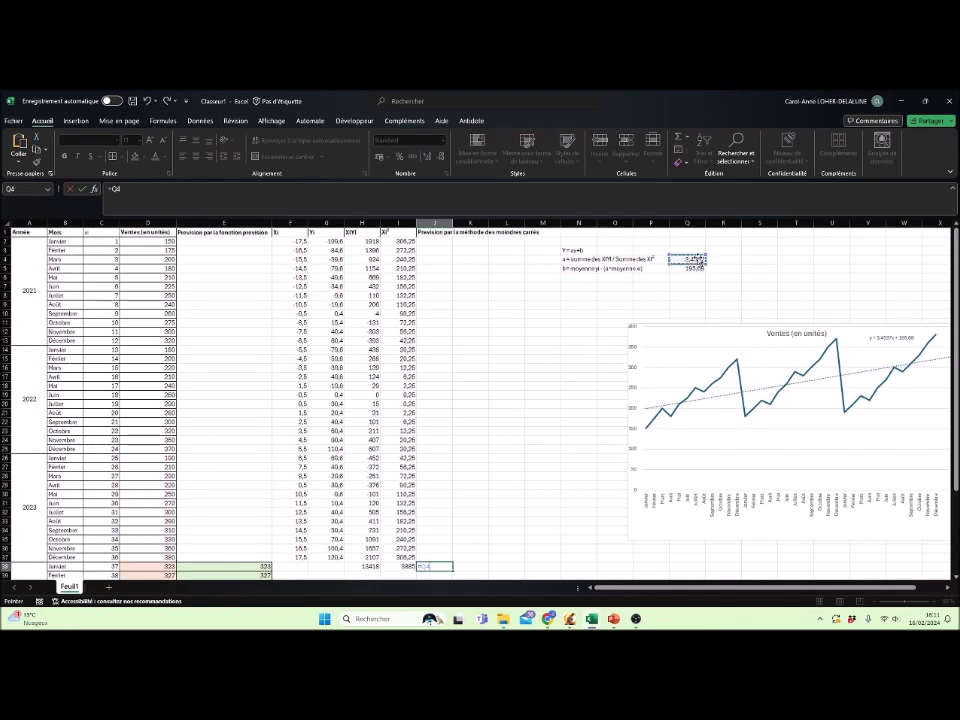
type("*")
scroll(484, 371, "down", 7)
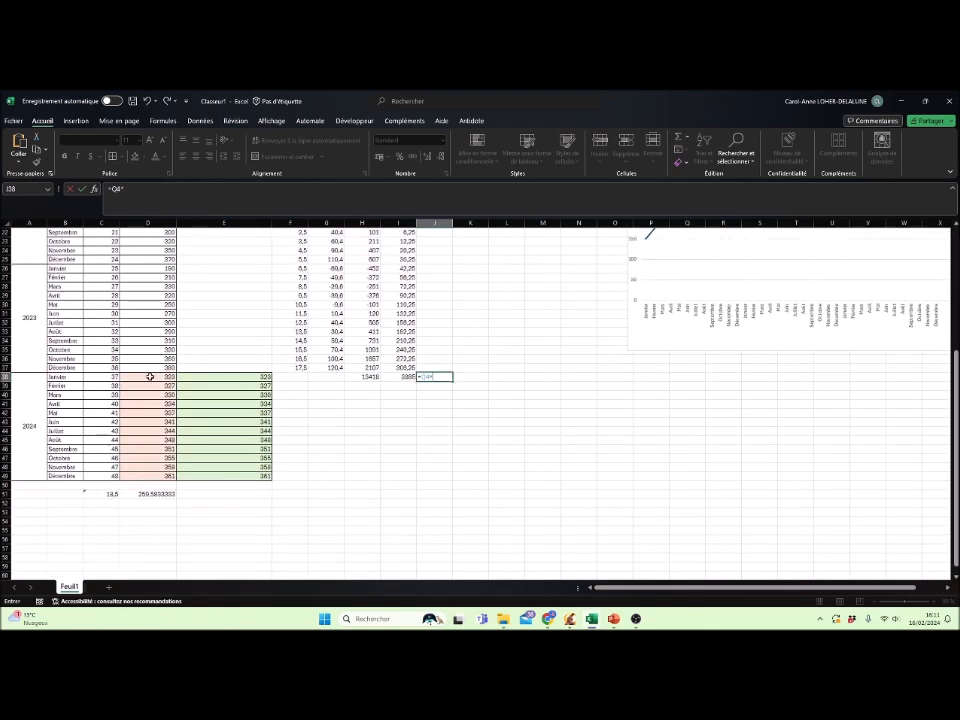
left_click(108, 377)
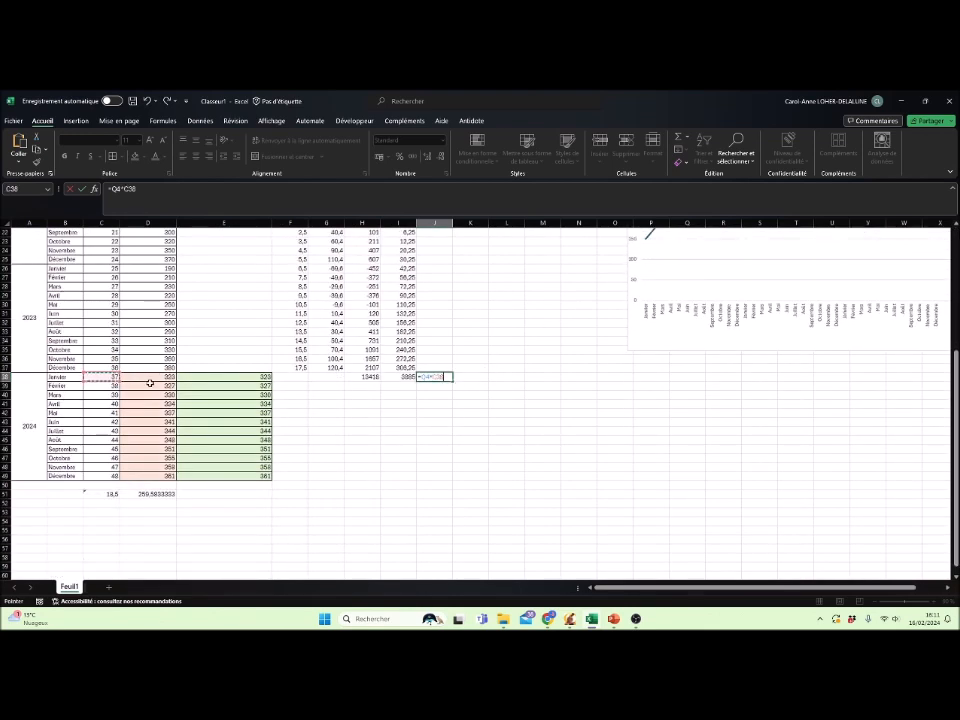
type("+")
scroll(486, 394, "up", 7)
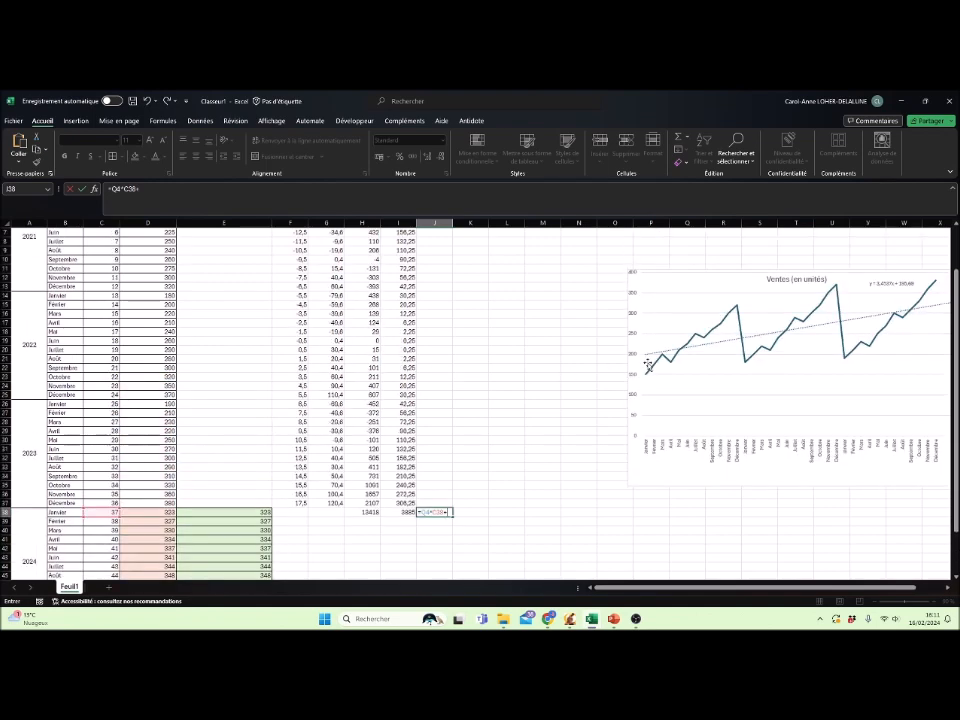
left_click(693, 268)
key("Return")
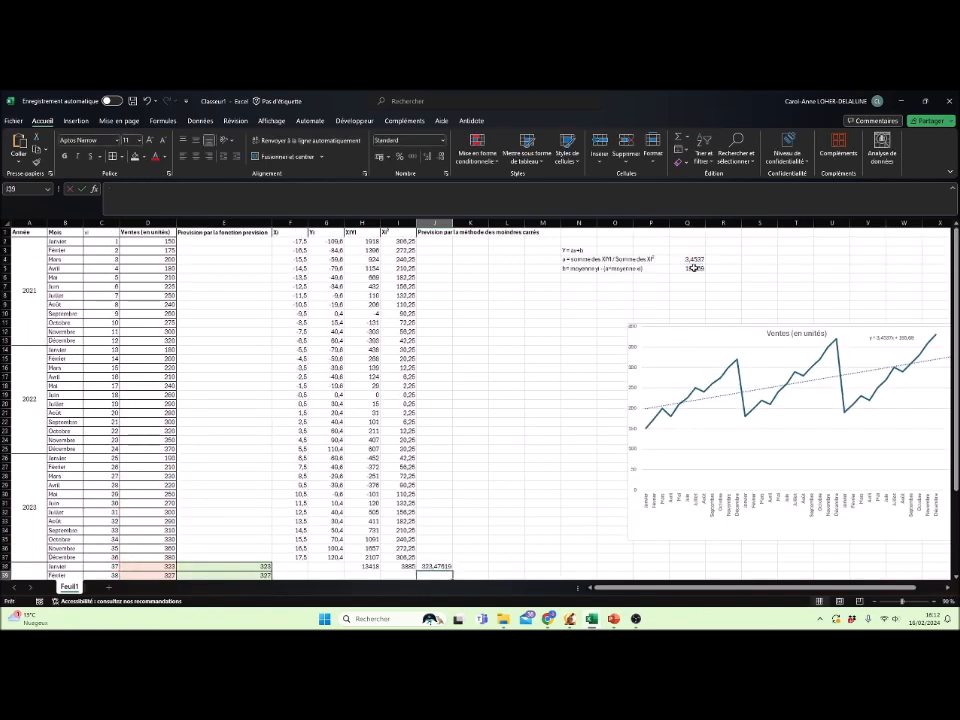
Step: Make the Q4 and Q5 references in J38's formula absolute and fill it down to J49 for all 2024 months
scroll(450, 450, "down", 5)
left_click(429, 428)
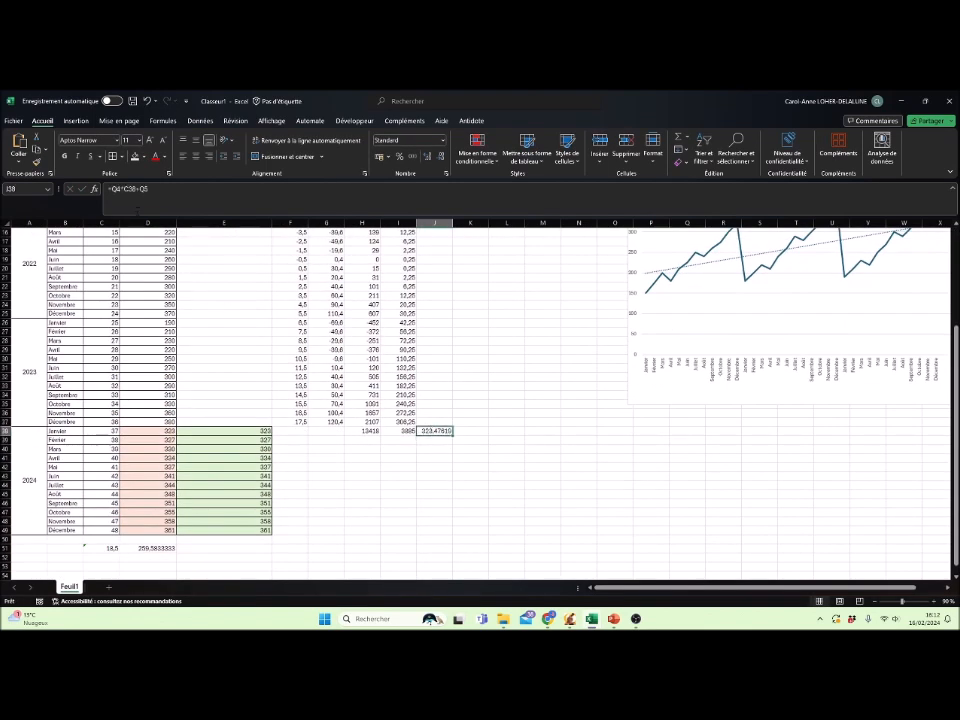
key("F2")
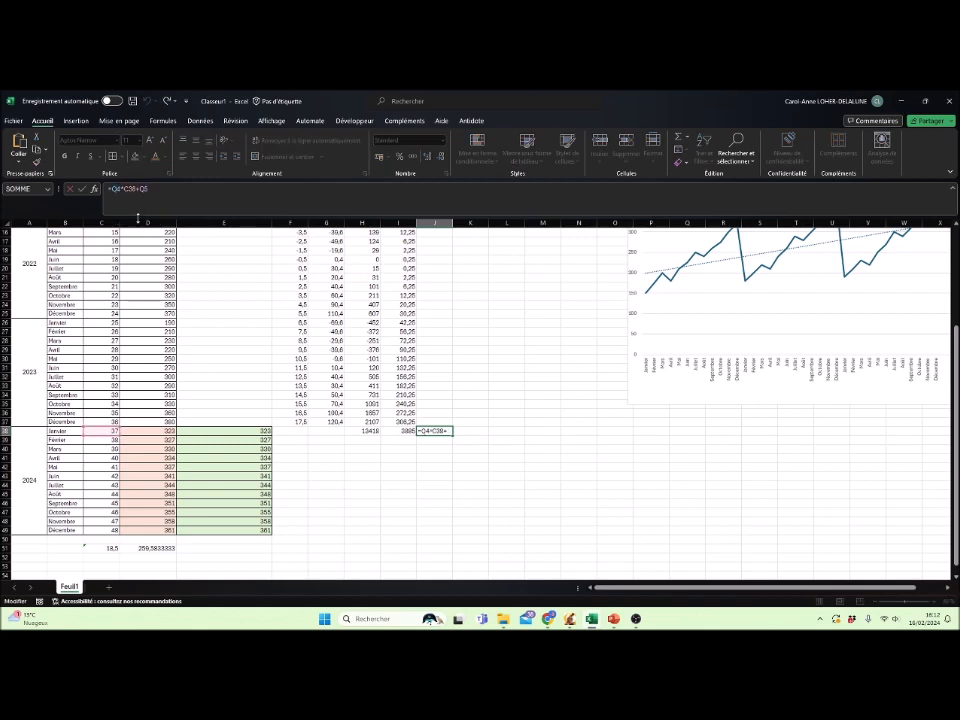
key("F4")
left_click(152, 189)
key("F4")
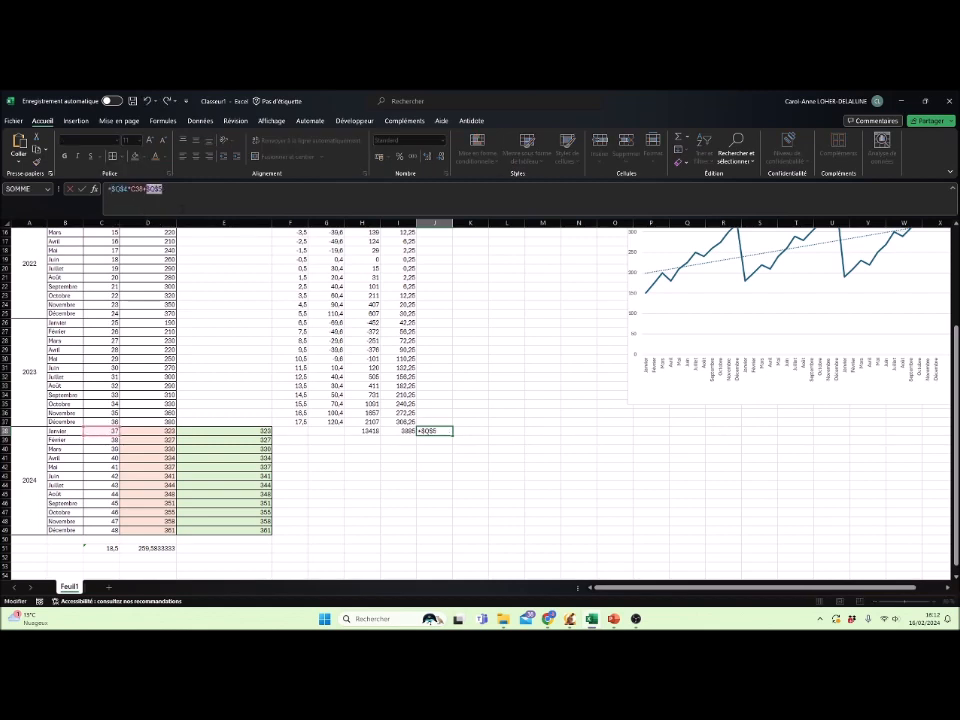
key("Return")
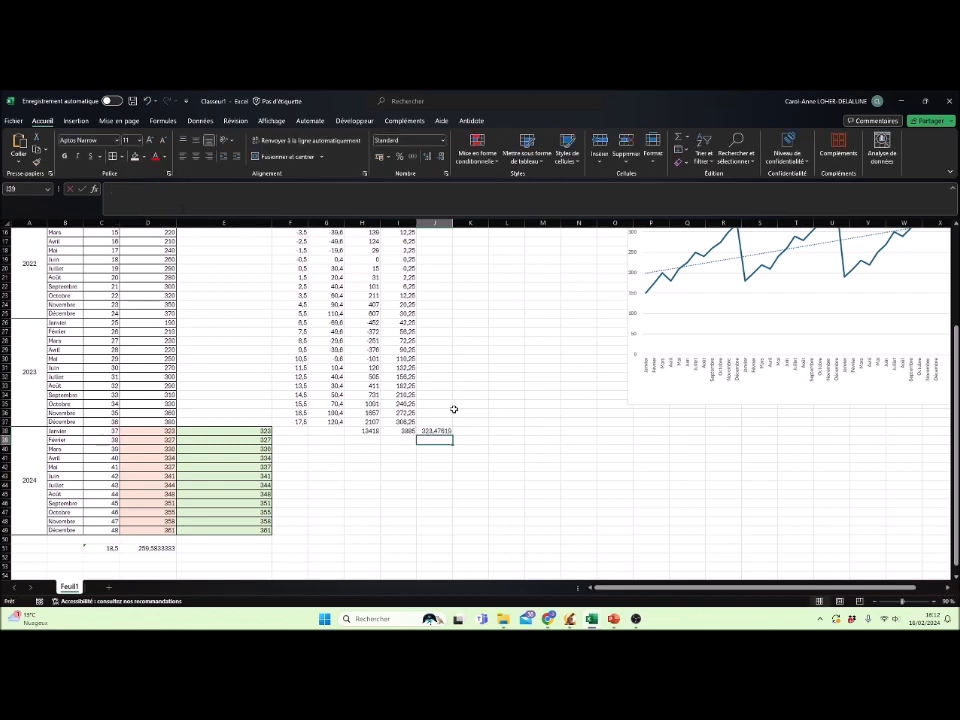
left_click(435, 430)
left_click_drag(453, 437, 445, 532)
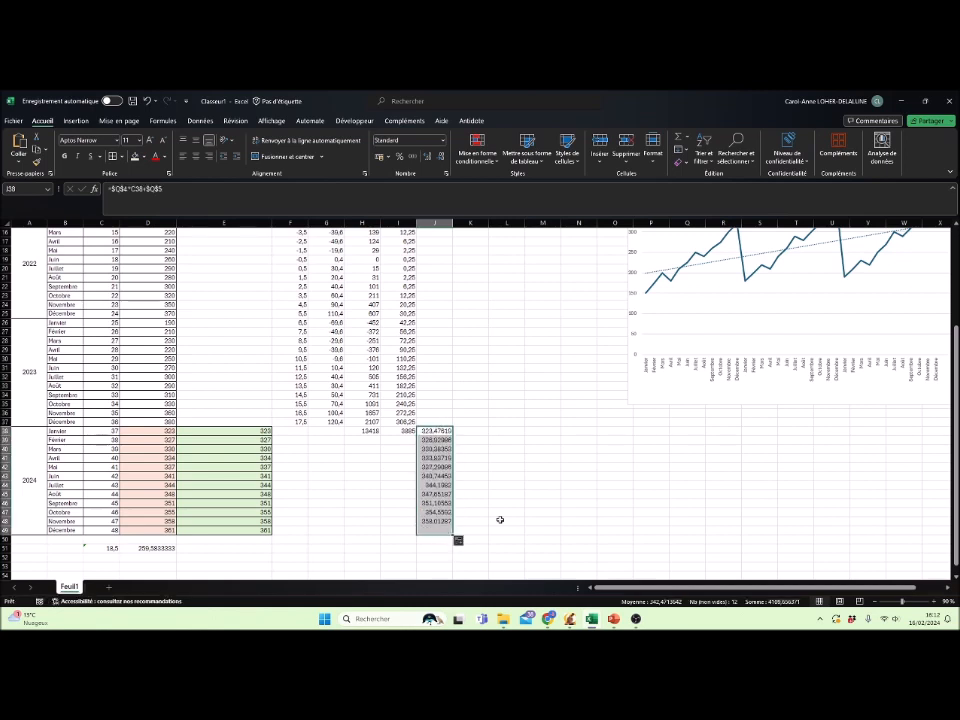
Step: Shade the forecasts in J38:J49 light purple and display them without decimals
left_click(144, 157)
left_click(203, 197)
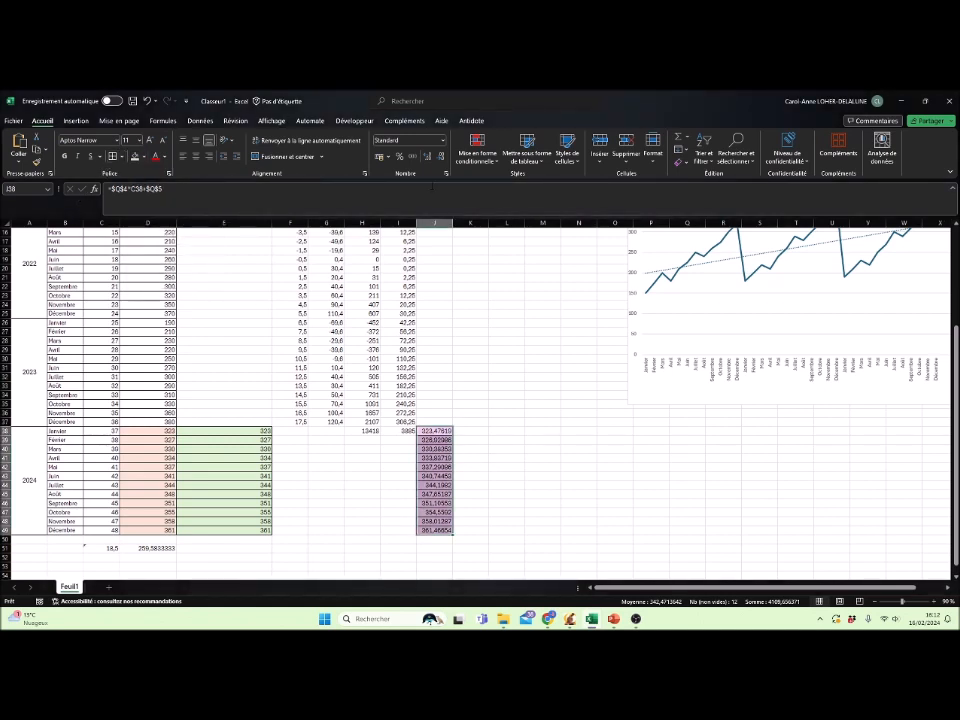
left_click(441, 157)
left_click(441, 157)
left_click(441, 157)
left_click(441, 157)
left_click(441, 157)
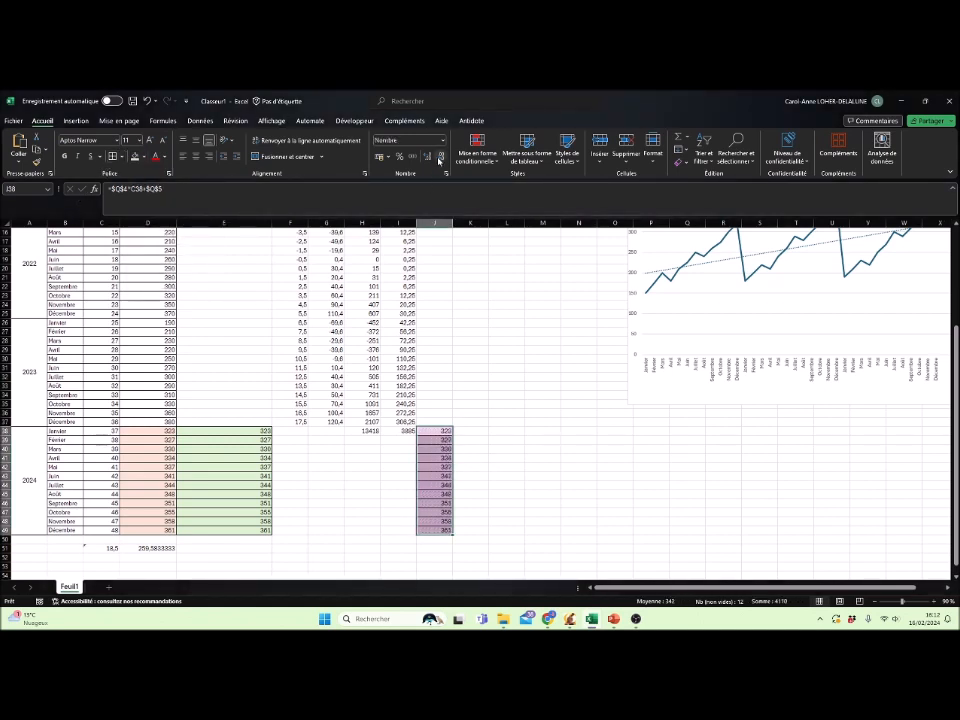
left_click(518, 507)
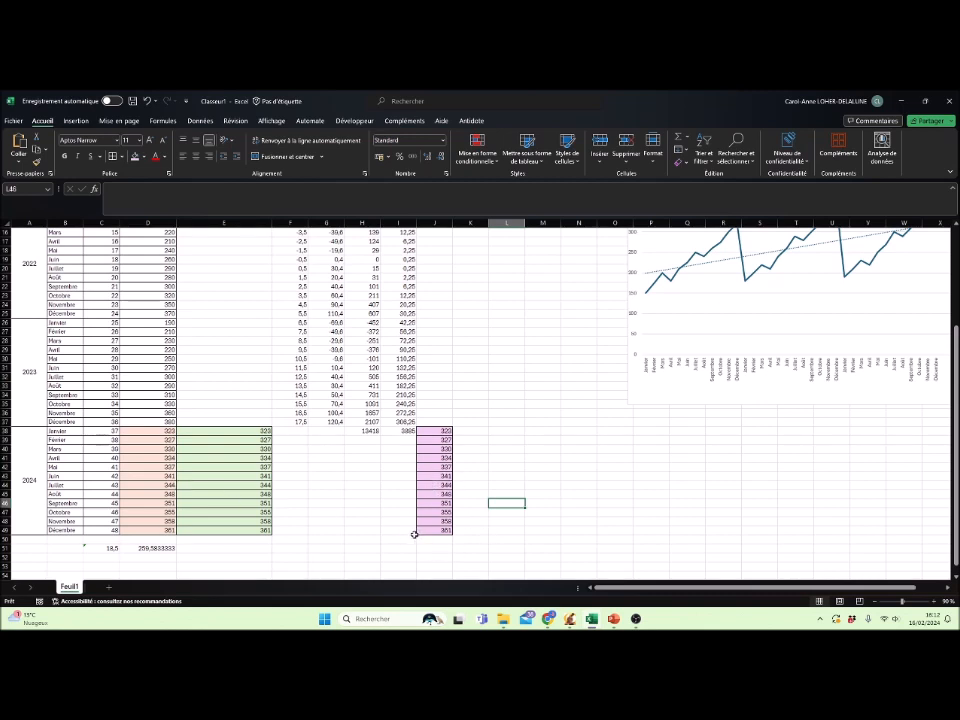
Step: Display the 2024 forecasts in D38:D49 and J38:J49 with three decimal places for comparison
left_click_drag(157, 431, 150, 529)
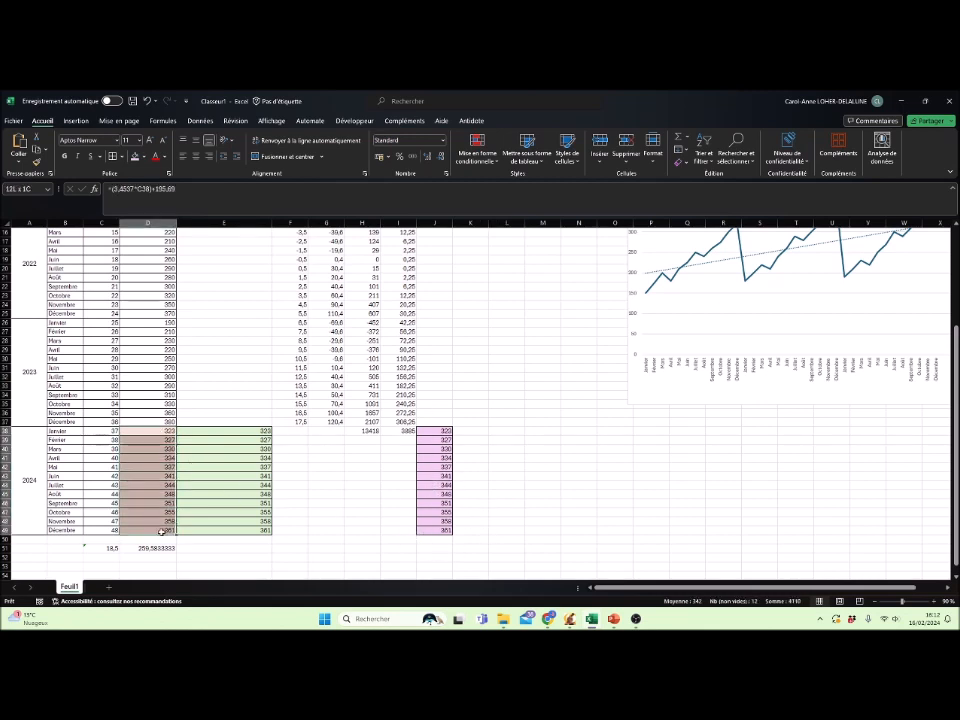
left_click(424, 157)
left_click(424, 157)
left_click(424, 157)
left_click_drag(446, 429, 441, 527)
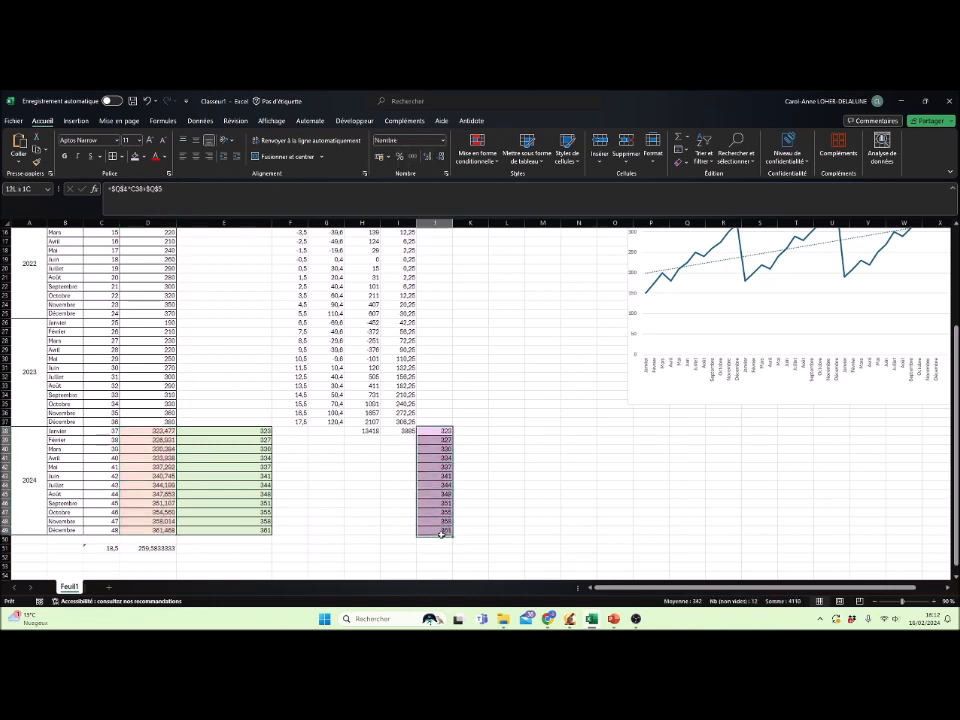
left_click(424, 157)
left_click(424, 157)
left_click(424, 157)
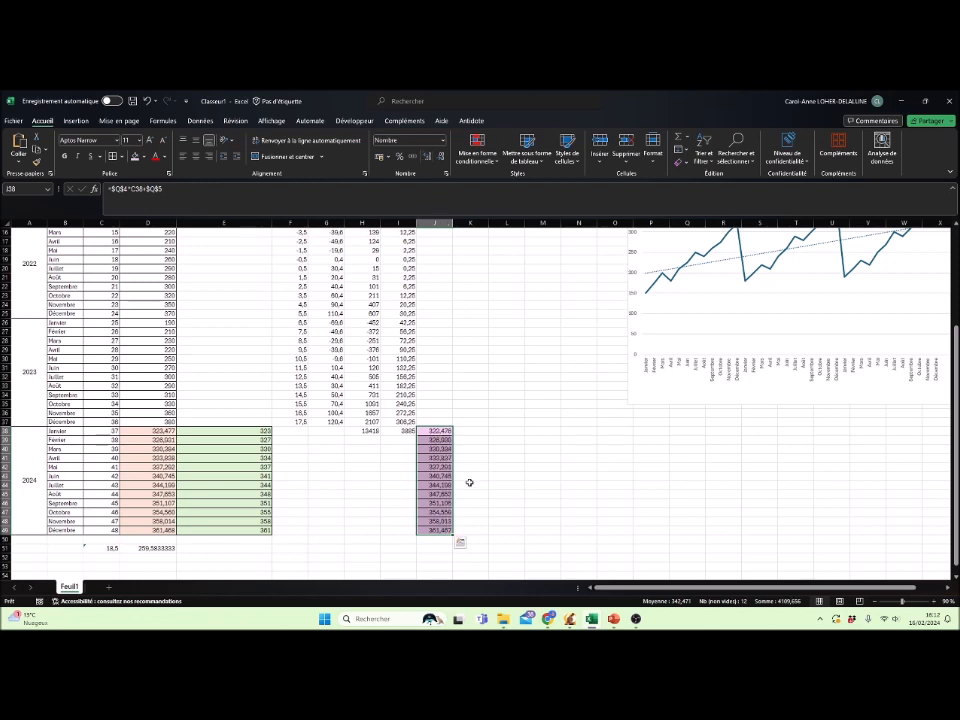
left_click(470, 485)
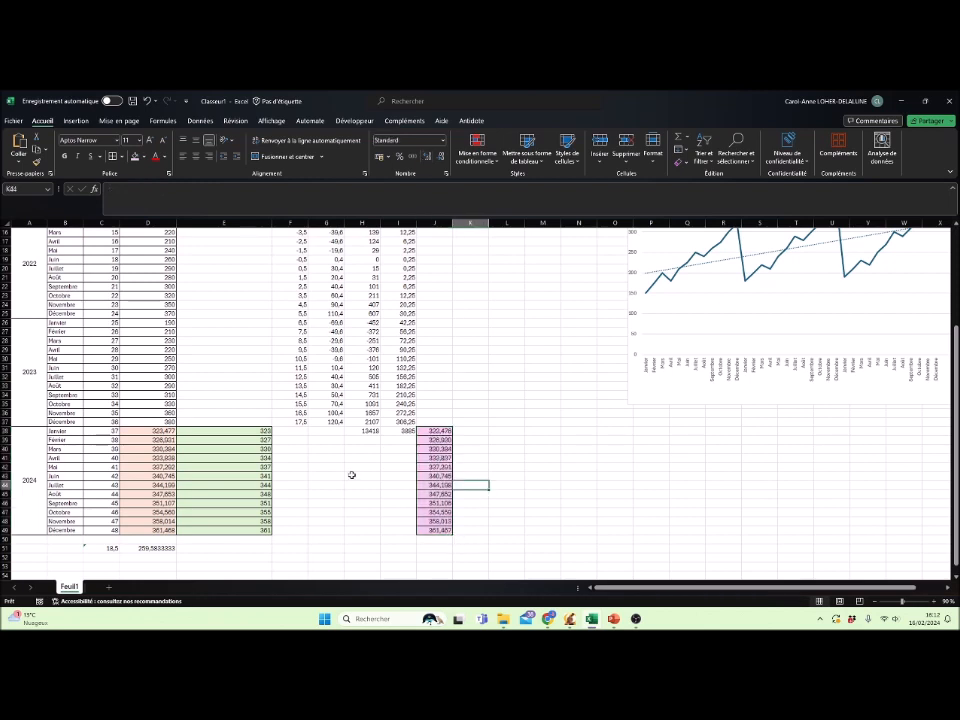
Step: Check the formula in J38 and coefficient a in Q4, and return J38:J49 and D38:D49 to zero decimals
left_click(439, 432)
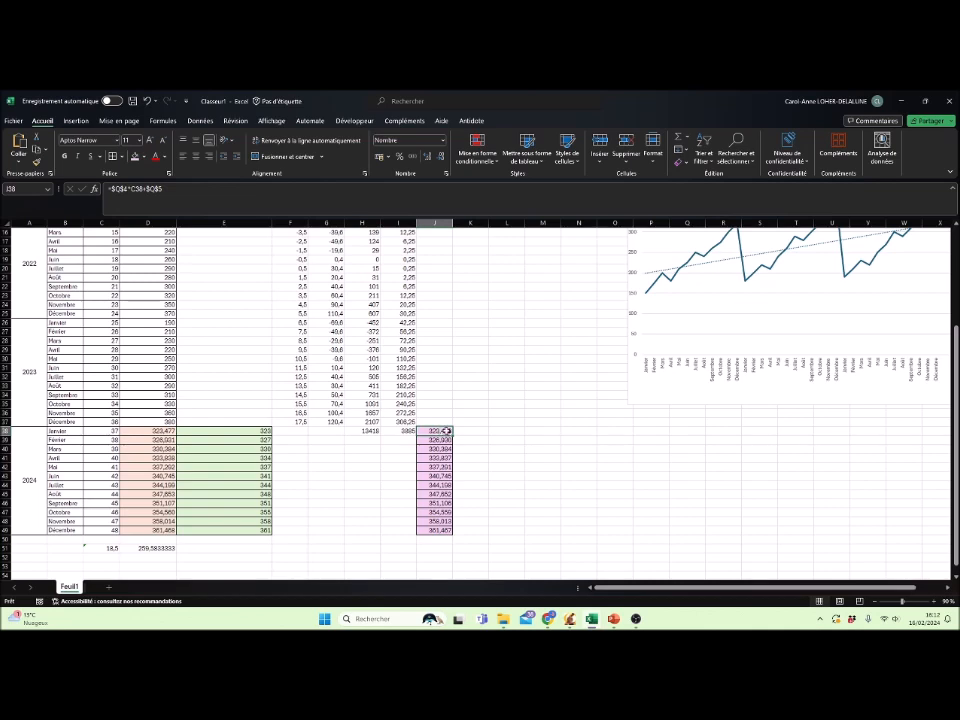
scroll(572, 380, "up", 5)
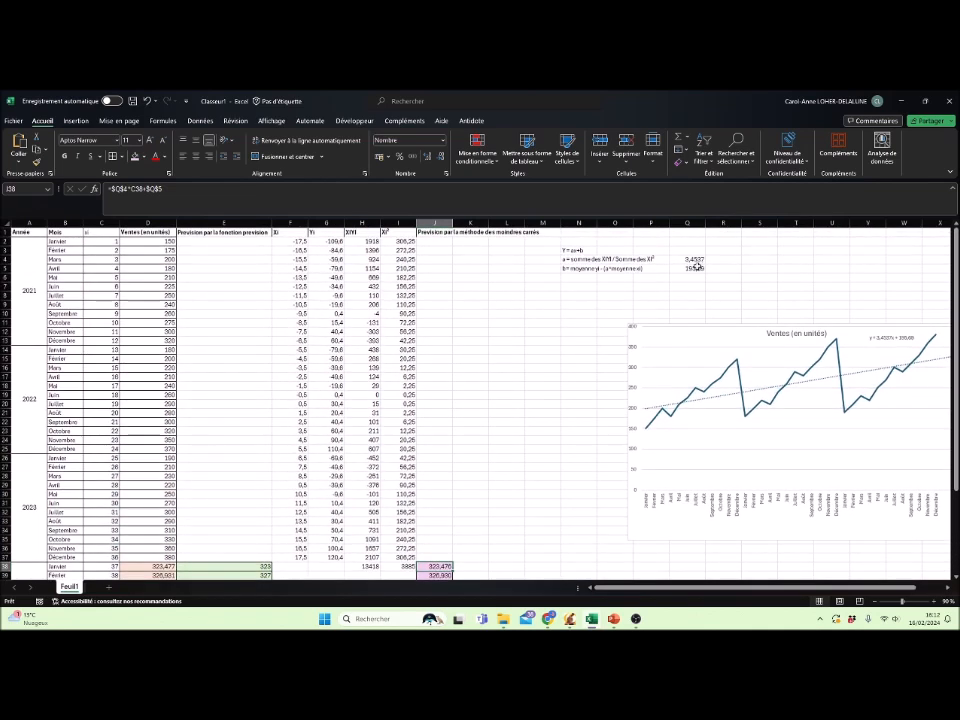
left_click(693, 260)
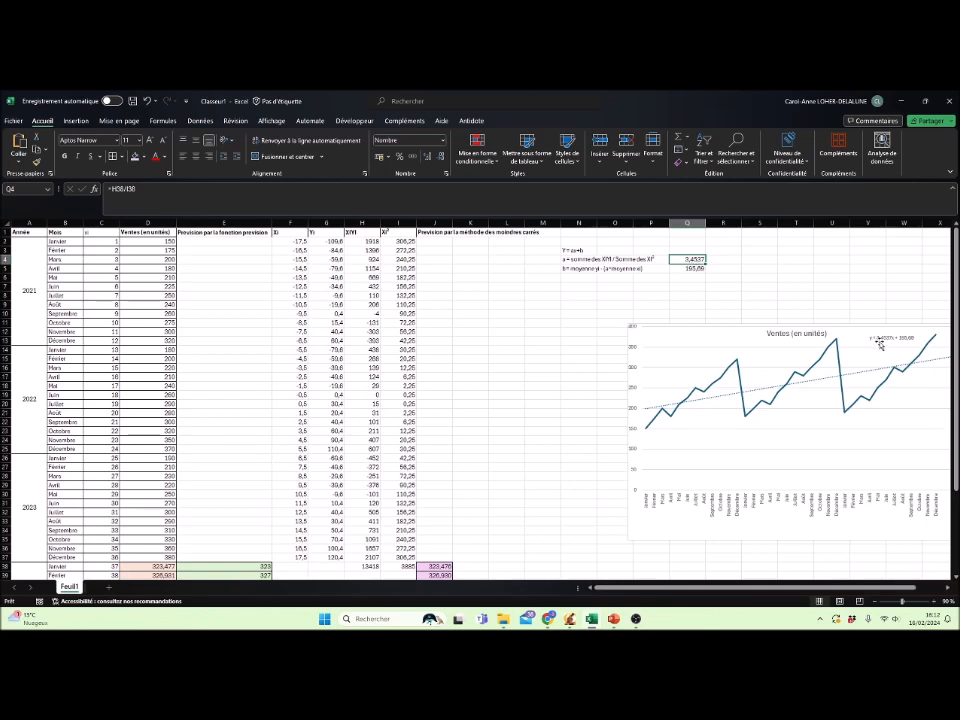
scroll(591, 454, "down", 5)
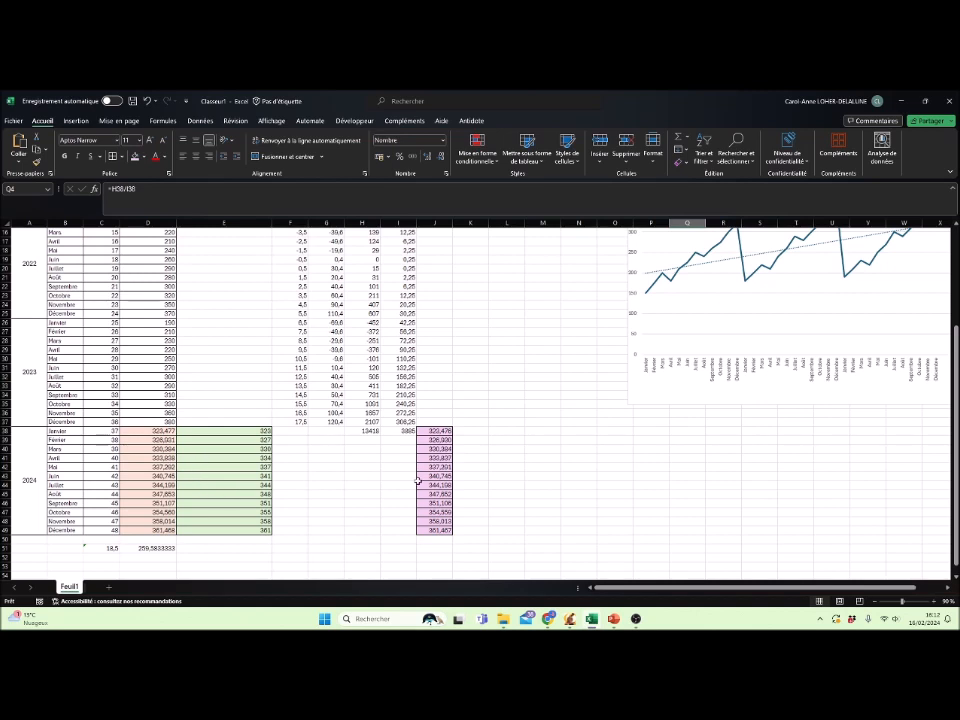
left_click_drag(438, 430, 437, 527)
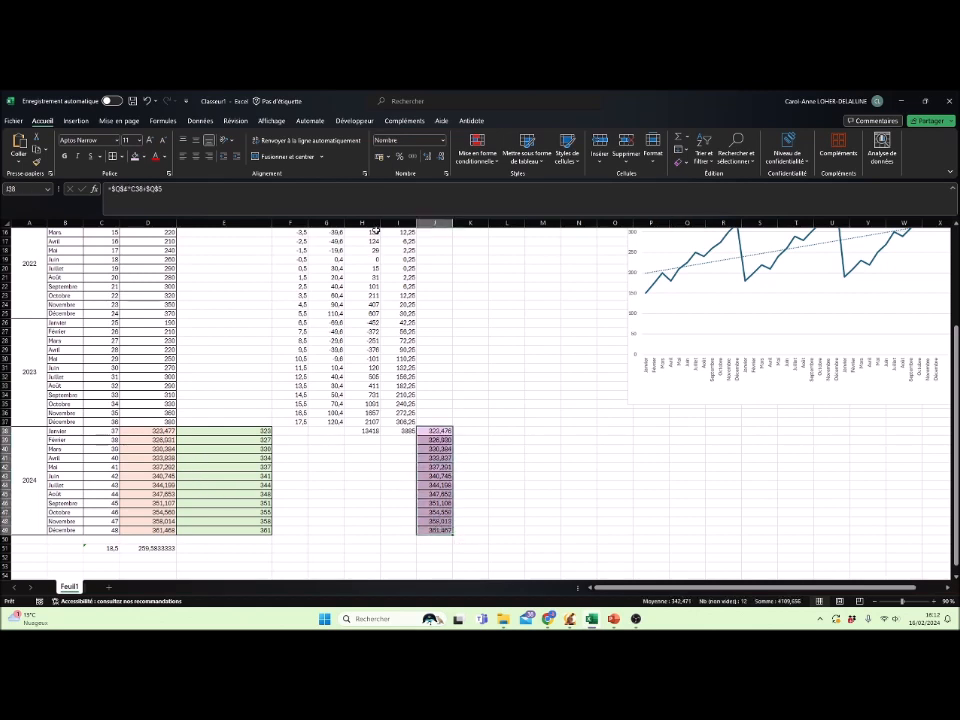
left_click(441, 157)
left_click(441, 157)
left_click(441, 157)
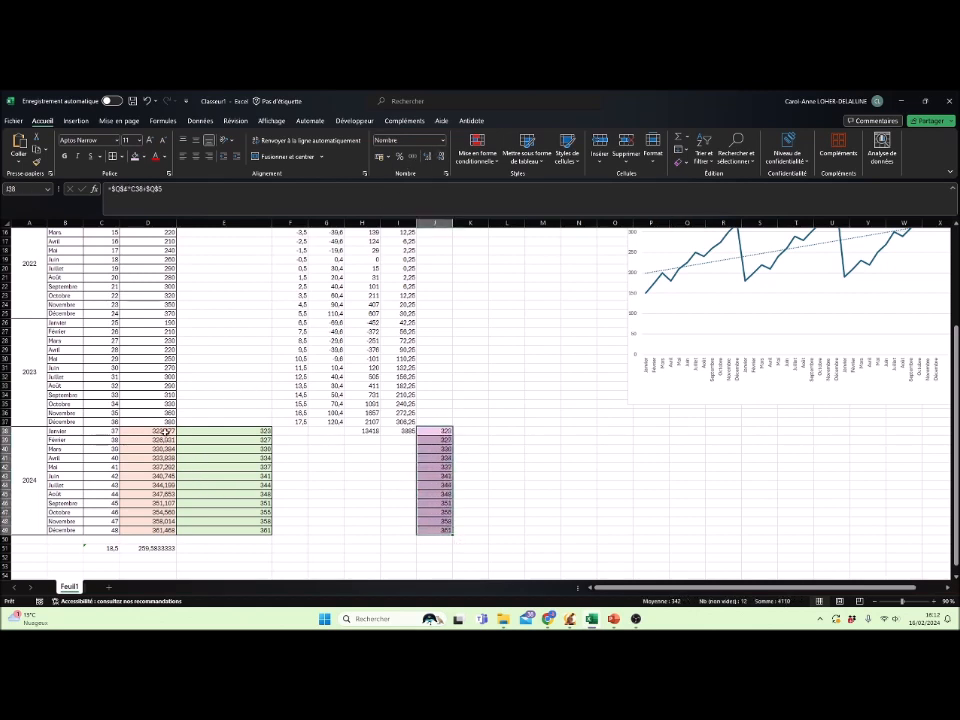
left_click_drag(148, 430, 148, 528)
left_click(441, 157)
left_click(441, 157)
left_click(441, 157)
Step: Review the 2024 forecasts of the three methods, the trendline chart and the least-squares heading in J1
scroll(600, 420, "up", 4)
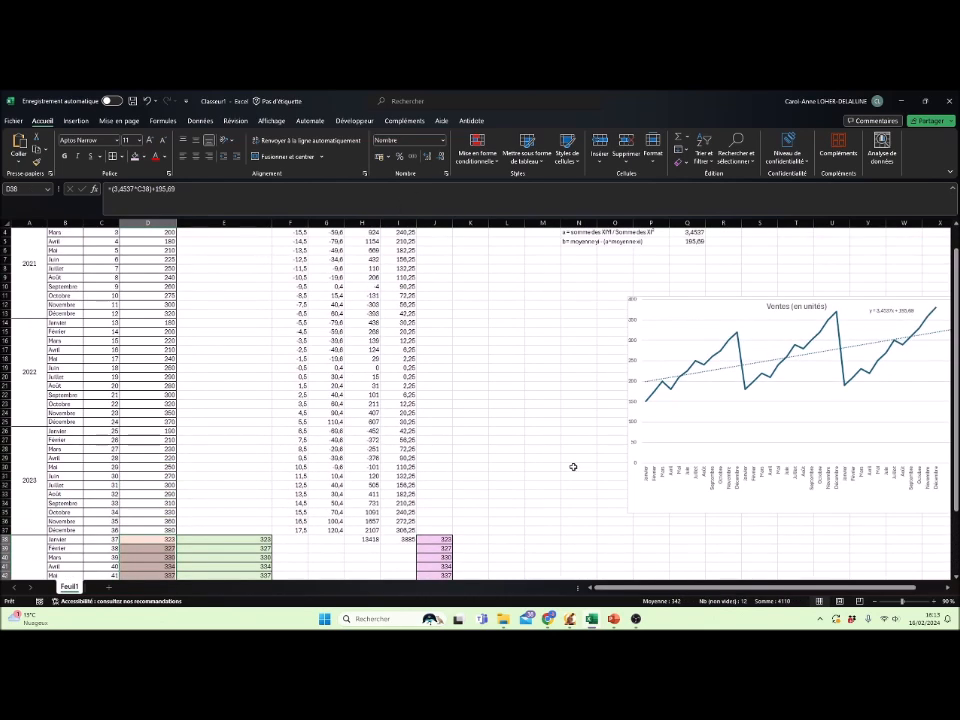
scroll(545, 476, "down", 3)
scroll(519, 486, "down", 1)
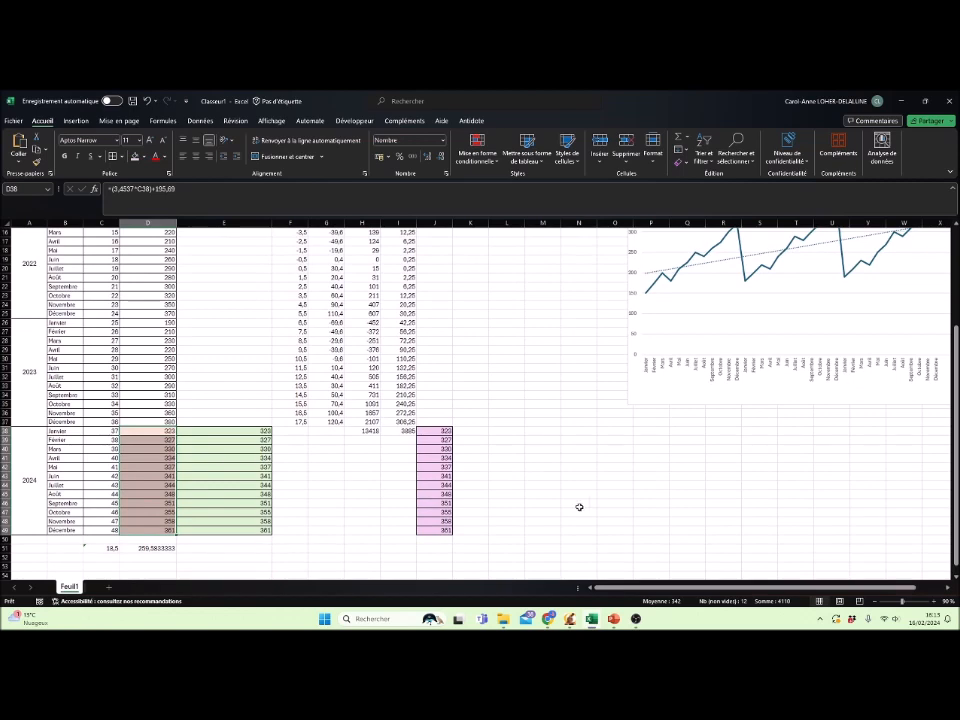
left_click(510, 520)
scroll(505, 518, "up", 5)
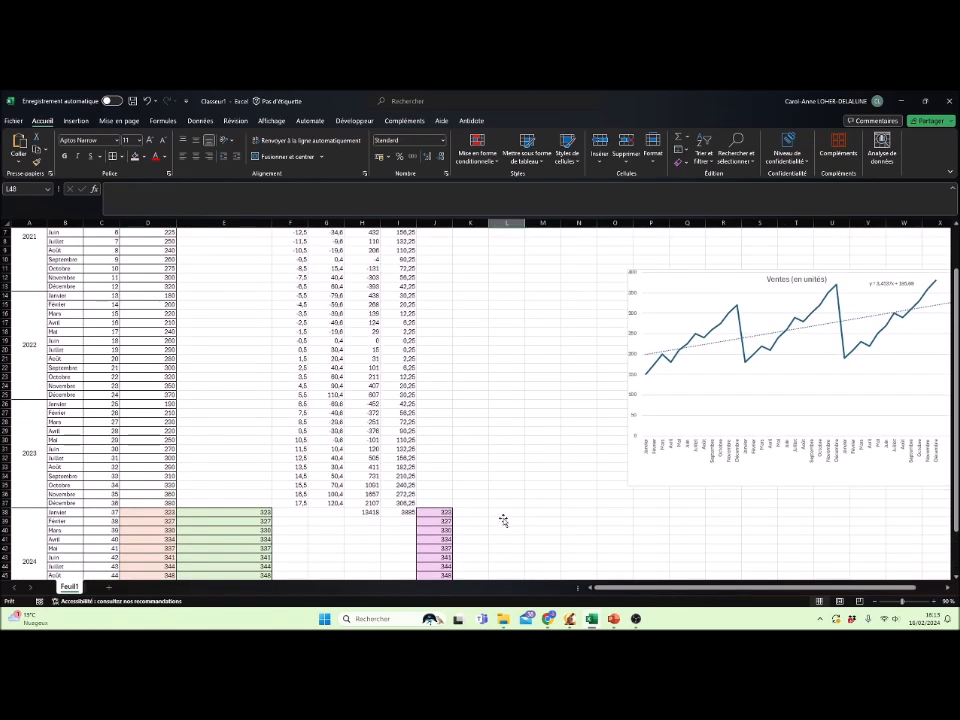
left_click(447, 231)
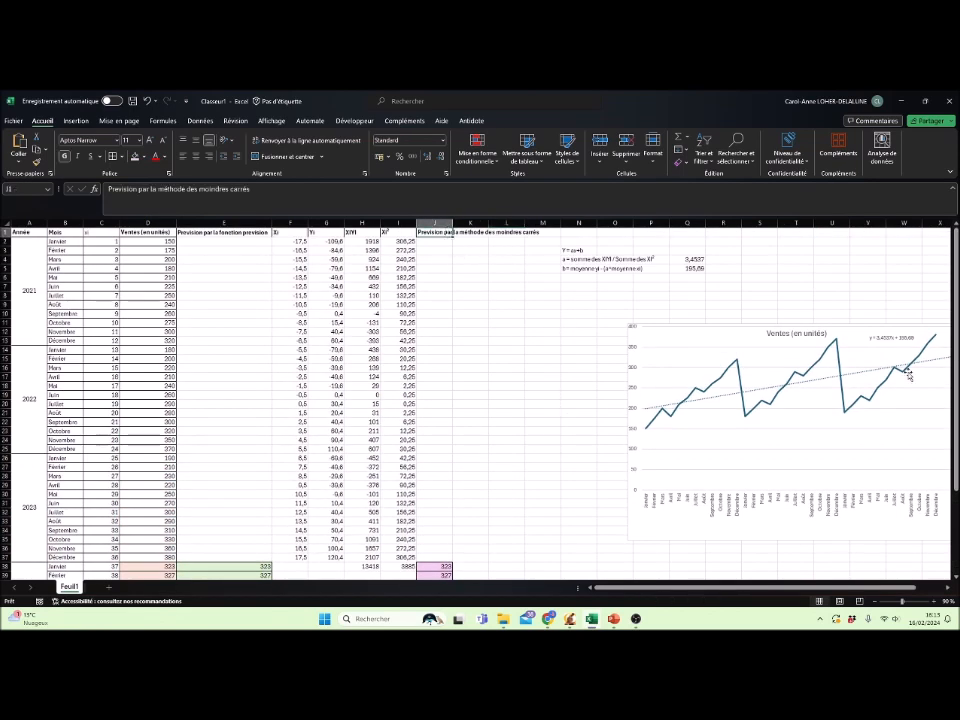
mouse_move(613, 619)
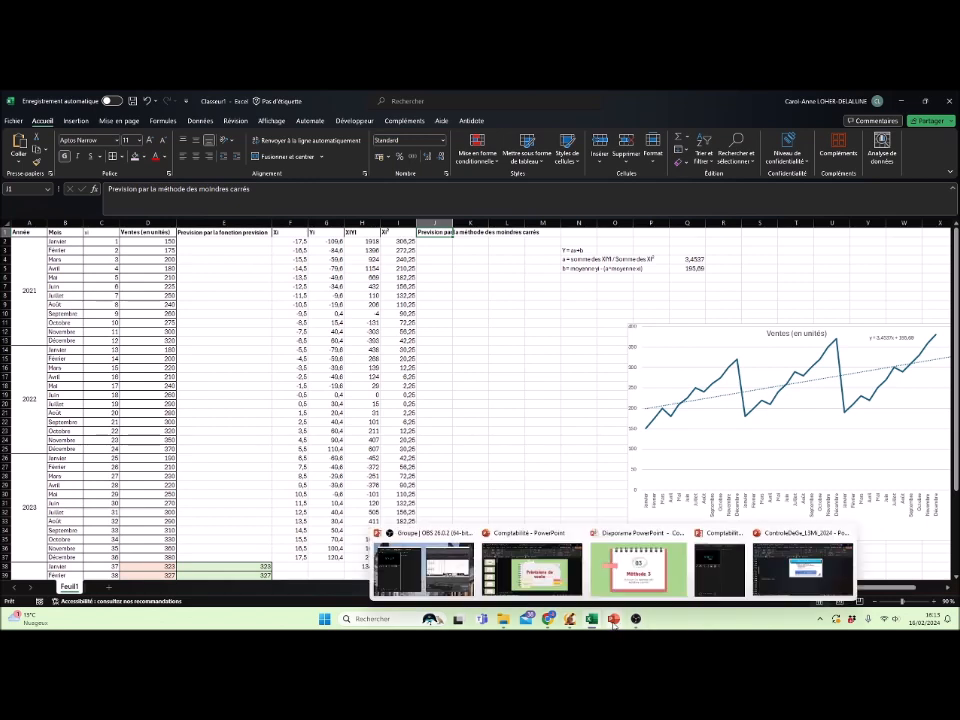
left_click(579, 590)
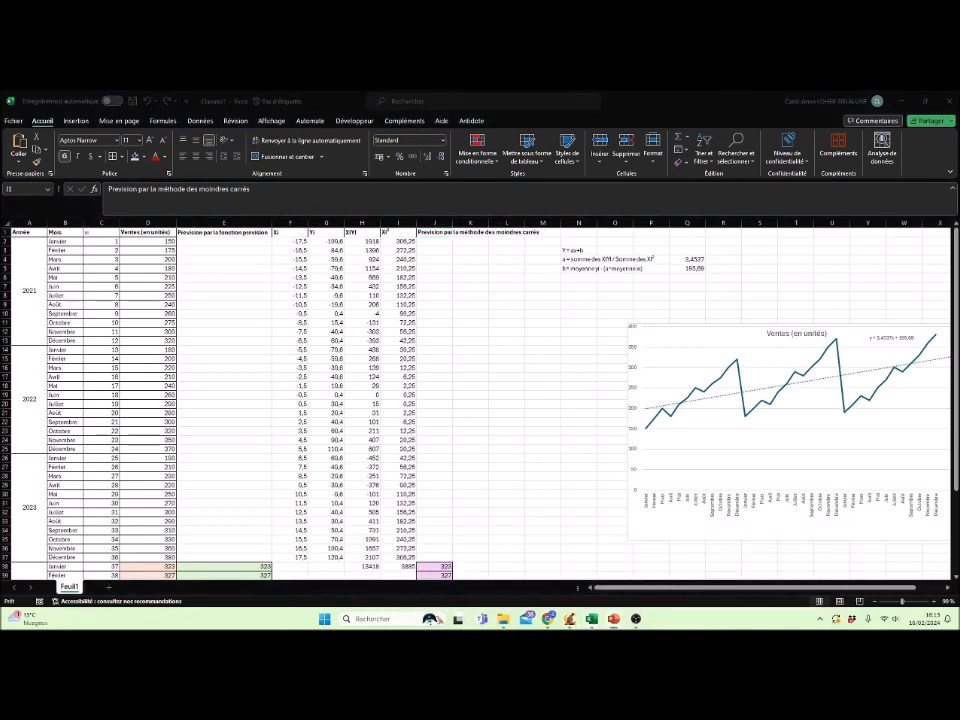
mouse_move(589, 621)
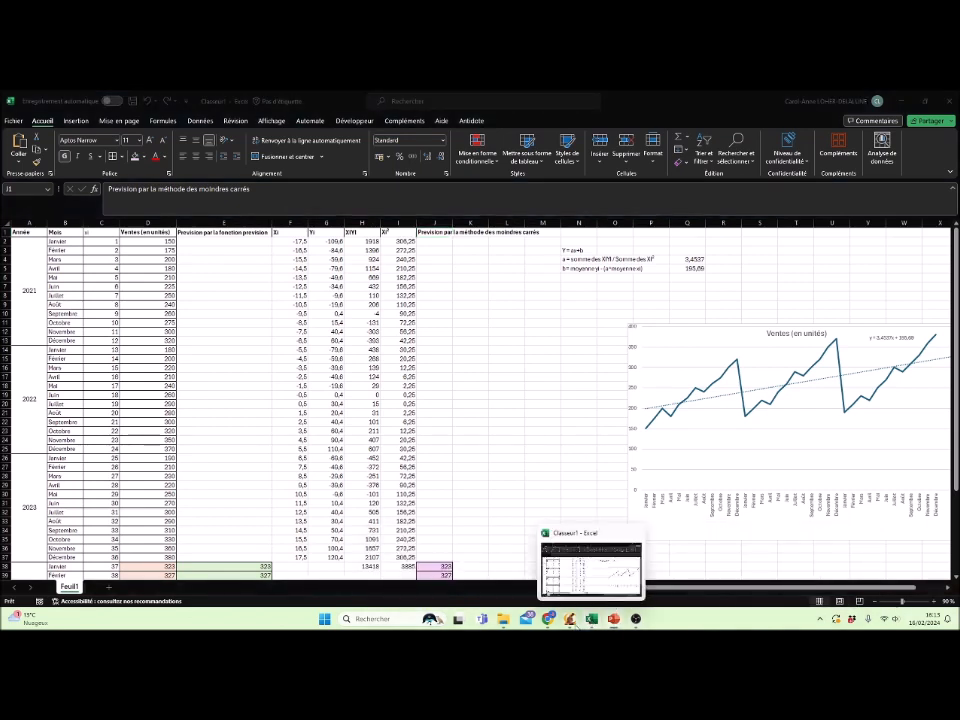
mouse_move(505, 621)
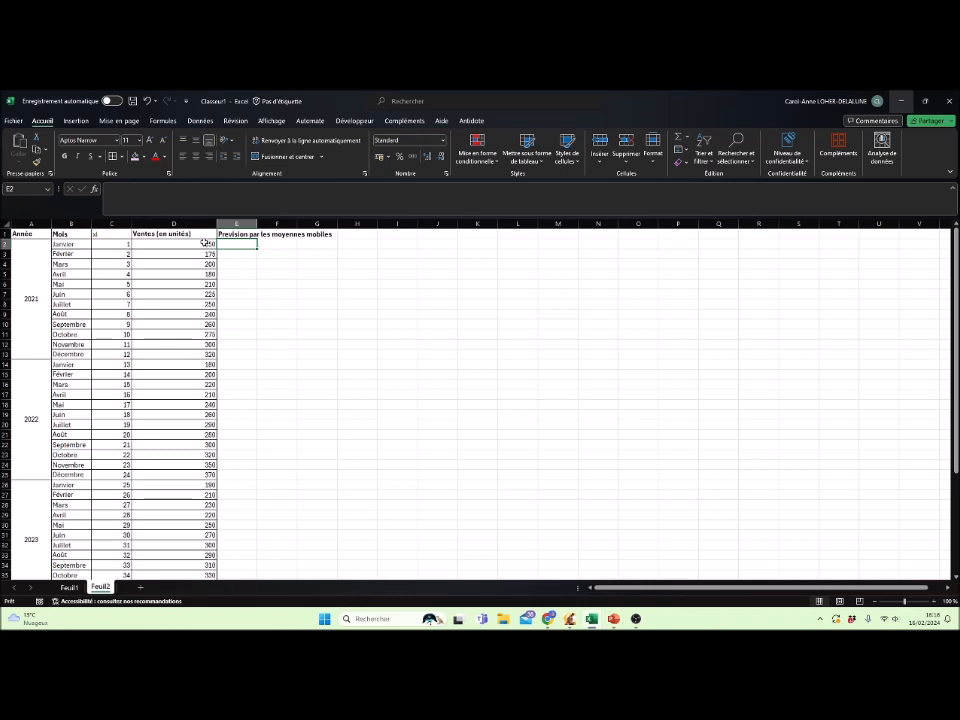
Step: On Feuil2, enter the first three-month moving average of the sales in E3 as =MOYENNE(D2:D4) and check its range
left_click_drag(199, 246, 205, 265)
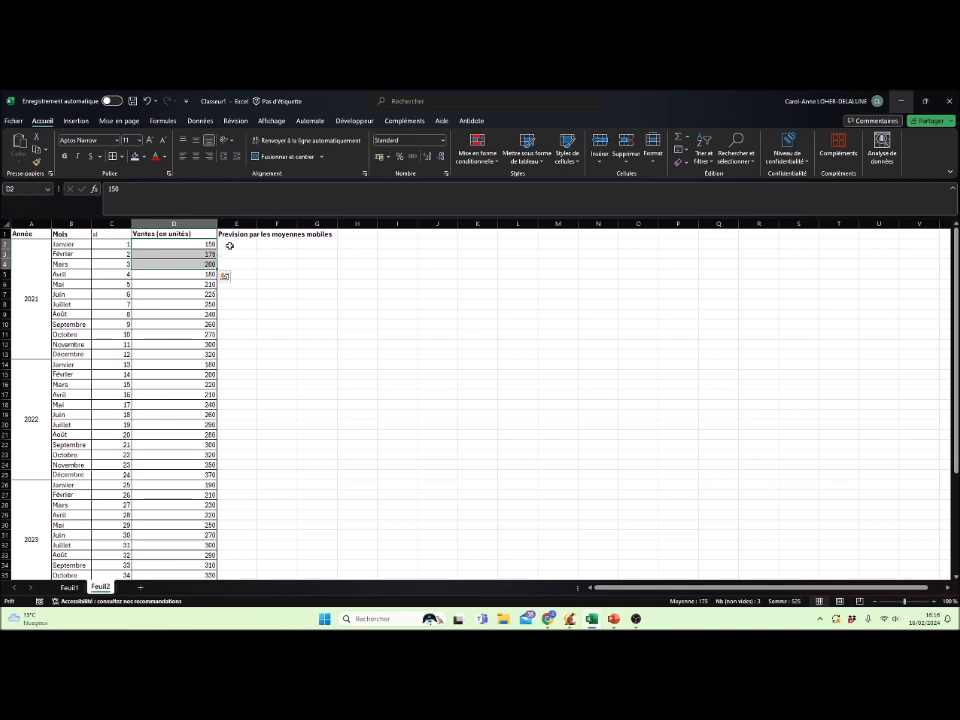
left_click_drag(205, 245, 210, 264)
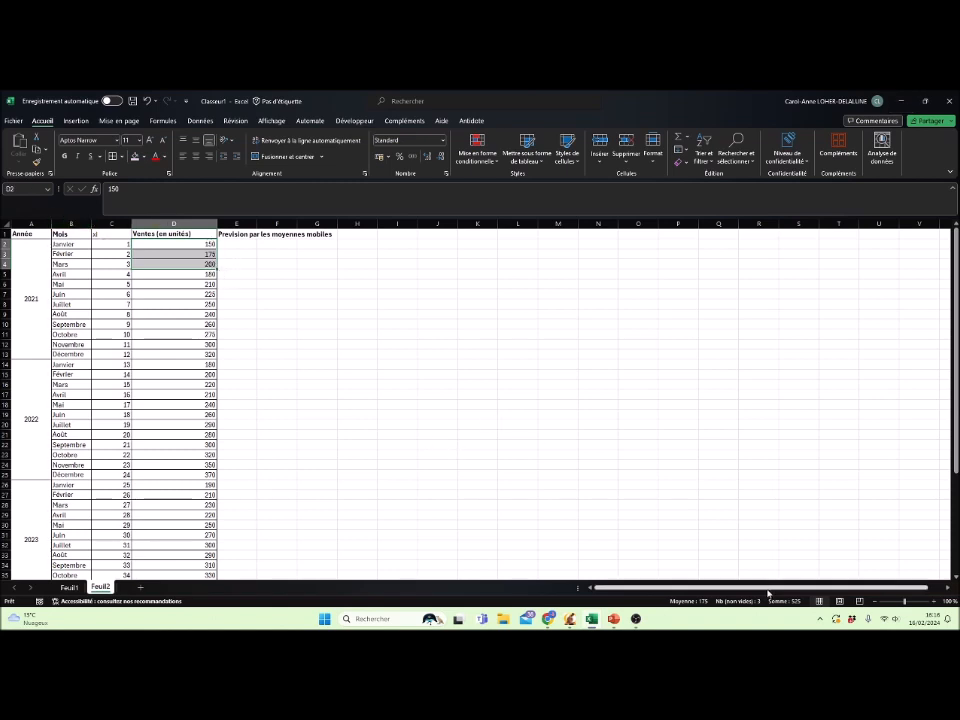
left_click(246, 256)
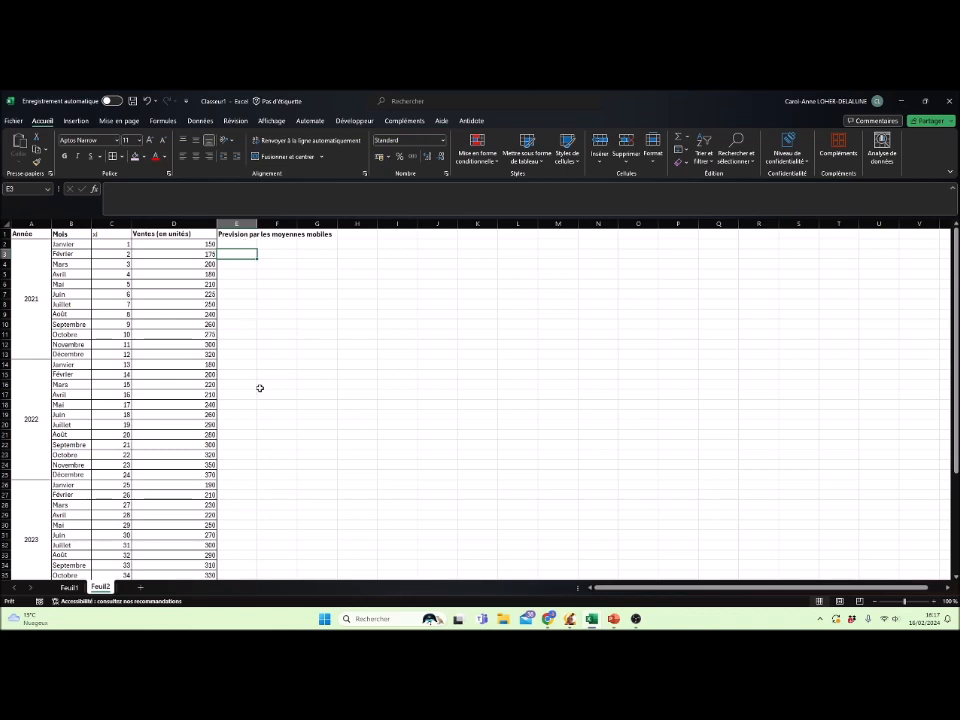
left_click_drag(208, 246, 208, 272)
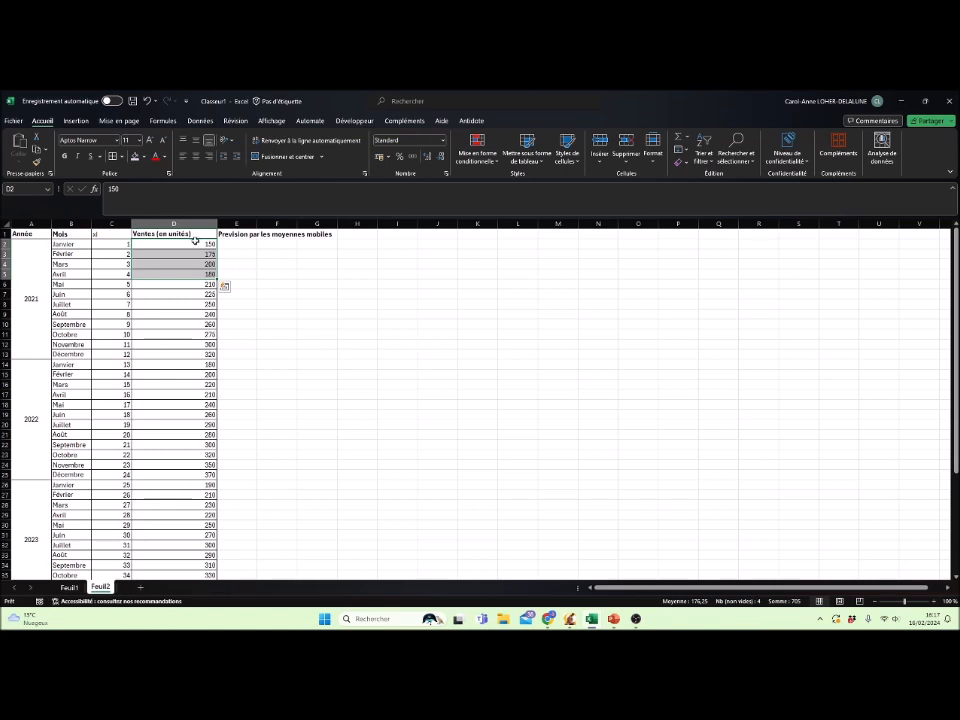
left_click(244, 258)
type("=mo")
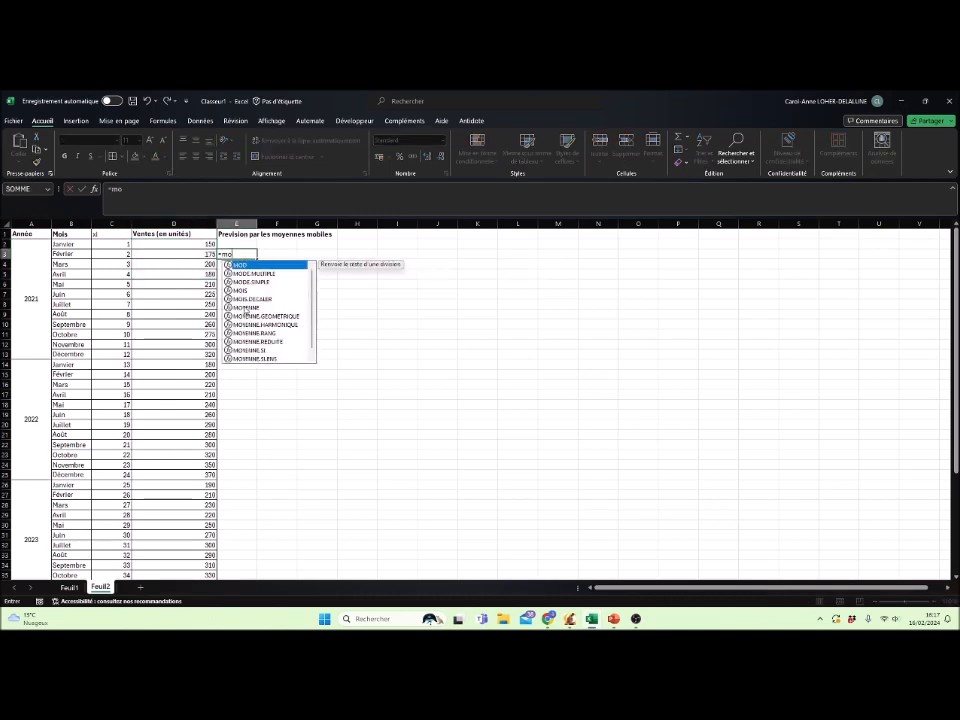
double_click(246, 307)
left_click_drag(204, 246, 204, 262)
key("Return")
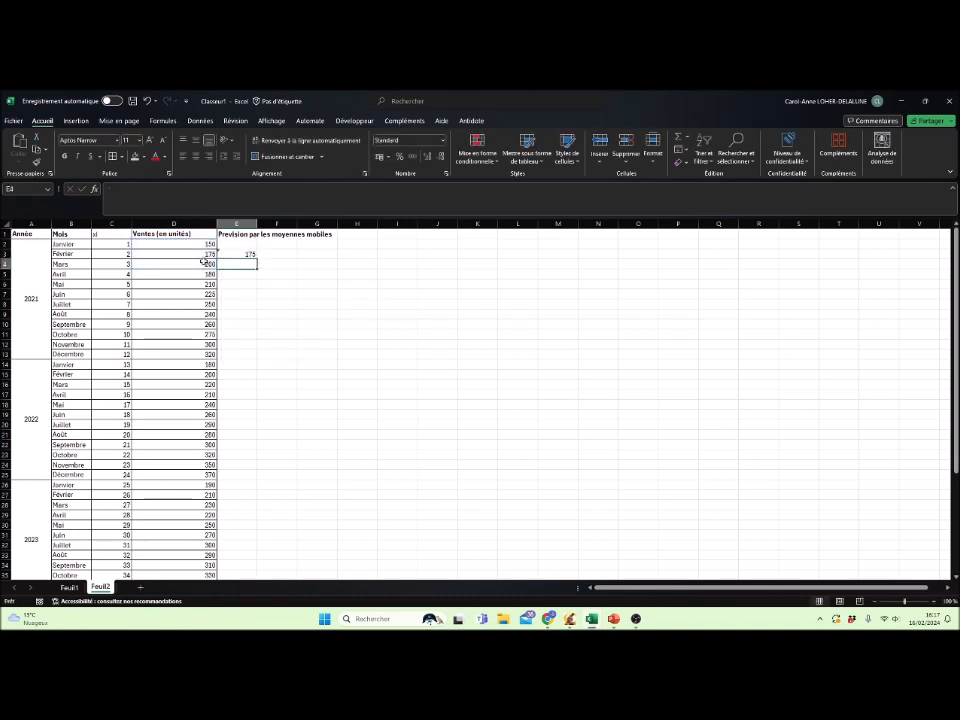
double_click(236, 255)
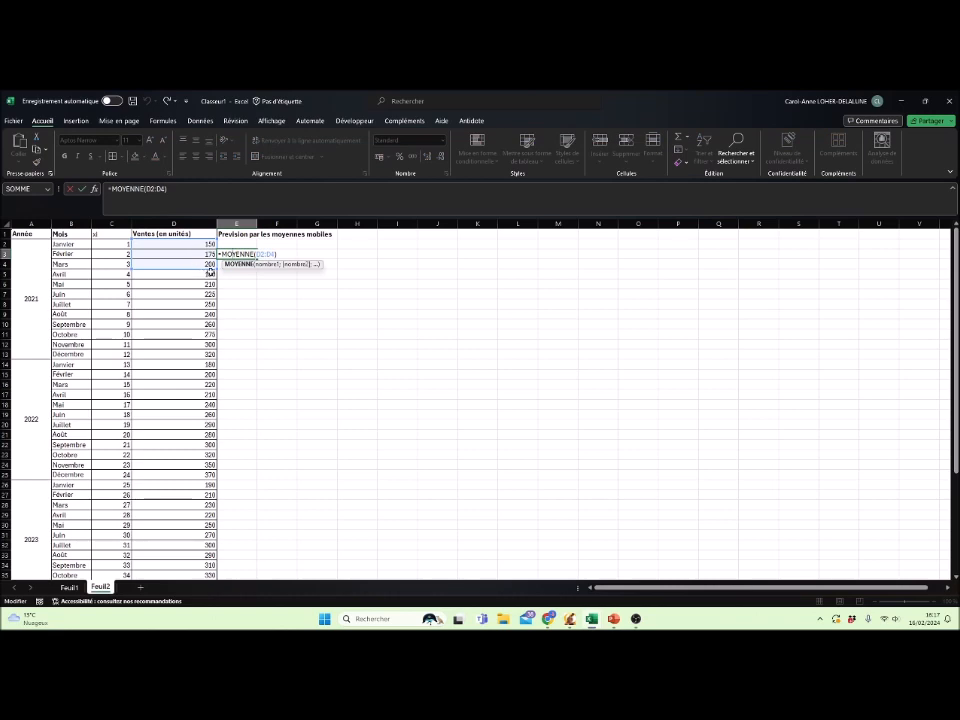
key("Return")
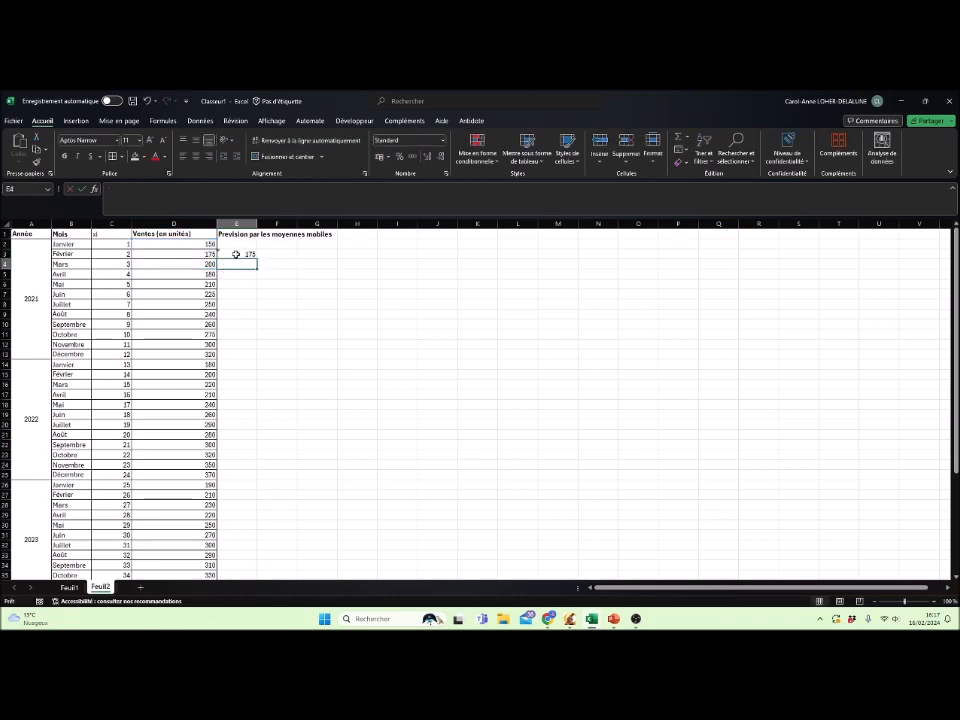
Step: Copy the moving-average formula from E3 down to E36, checking the ranges used in E34 and E36
left_click(242, 255)
left_click_drag(256, 259, 242, 464)
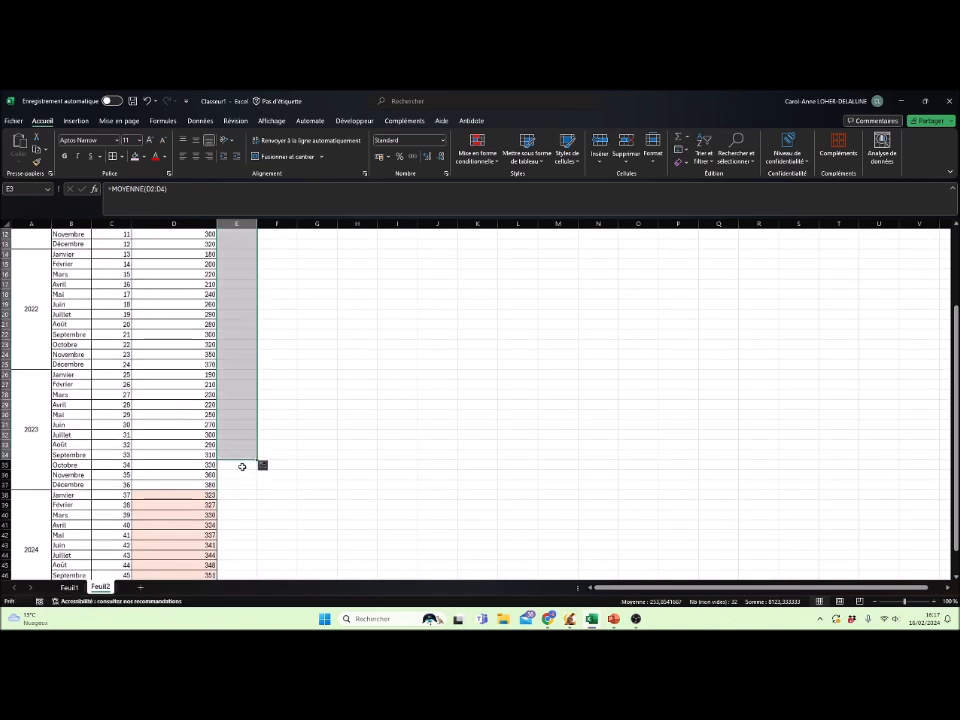
double_click(241, 455)
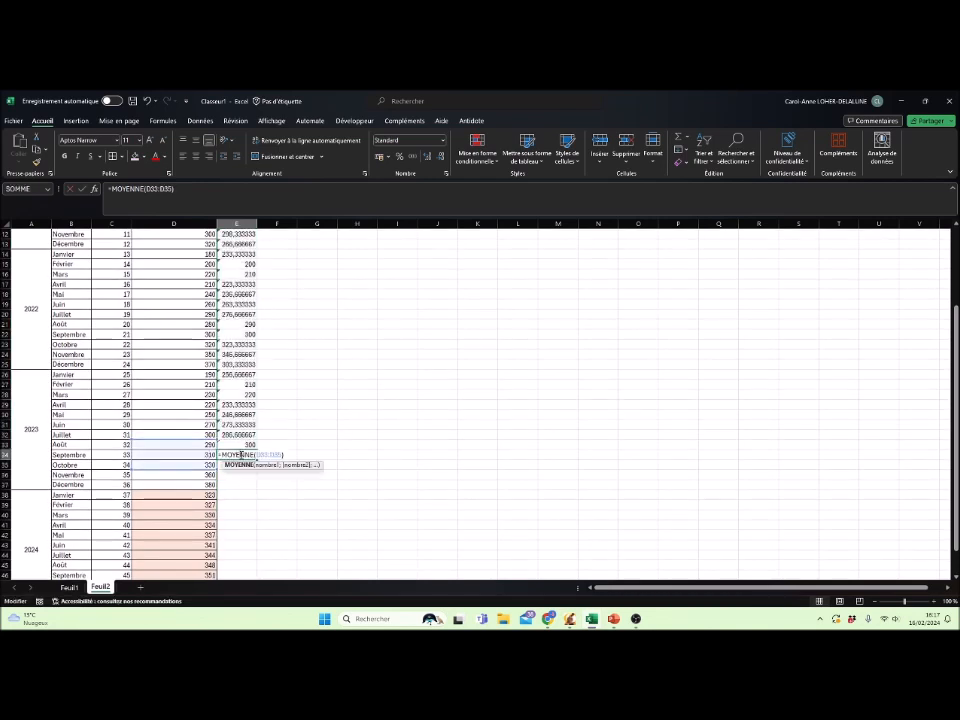
key("Escape")
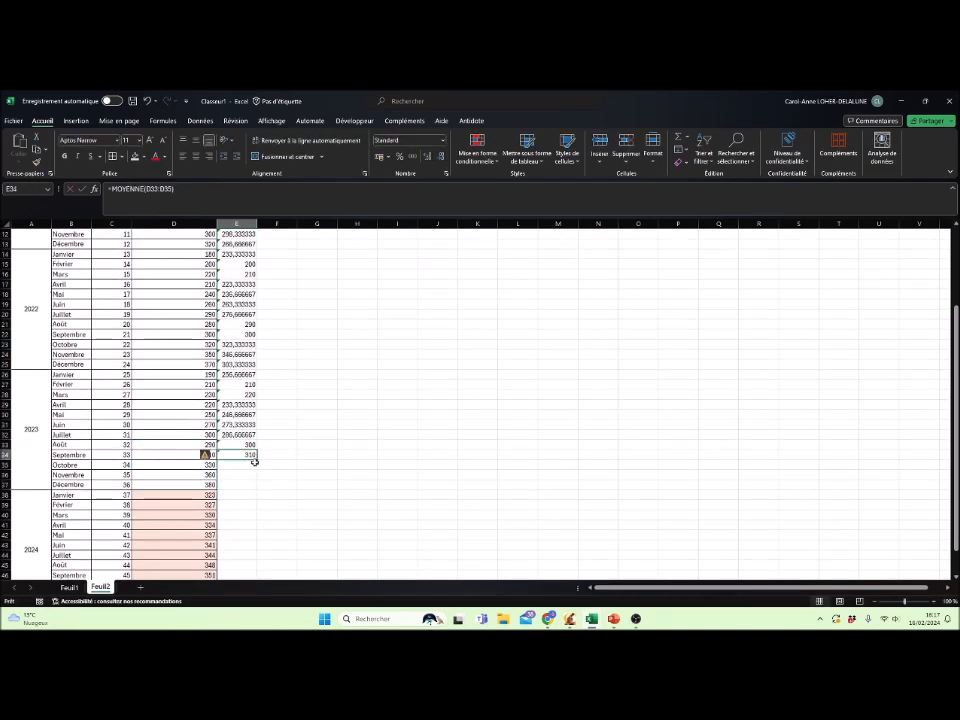
left_click_drag(256, 460, 241, 483)
double_click(241, 476)
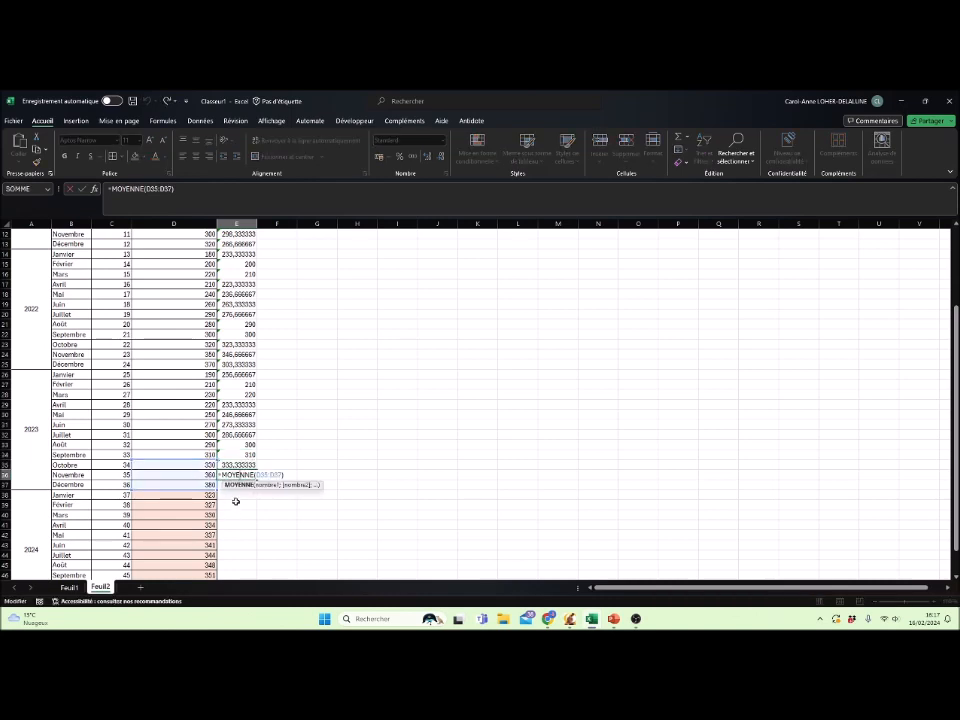
key("Escape")
Step: Clear the 2024 sales forecasts in D38:D49 of Feuil2, keeping the cell shading
left_click_drag(200, 495, 203, 575)
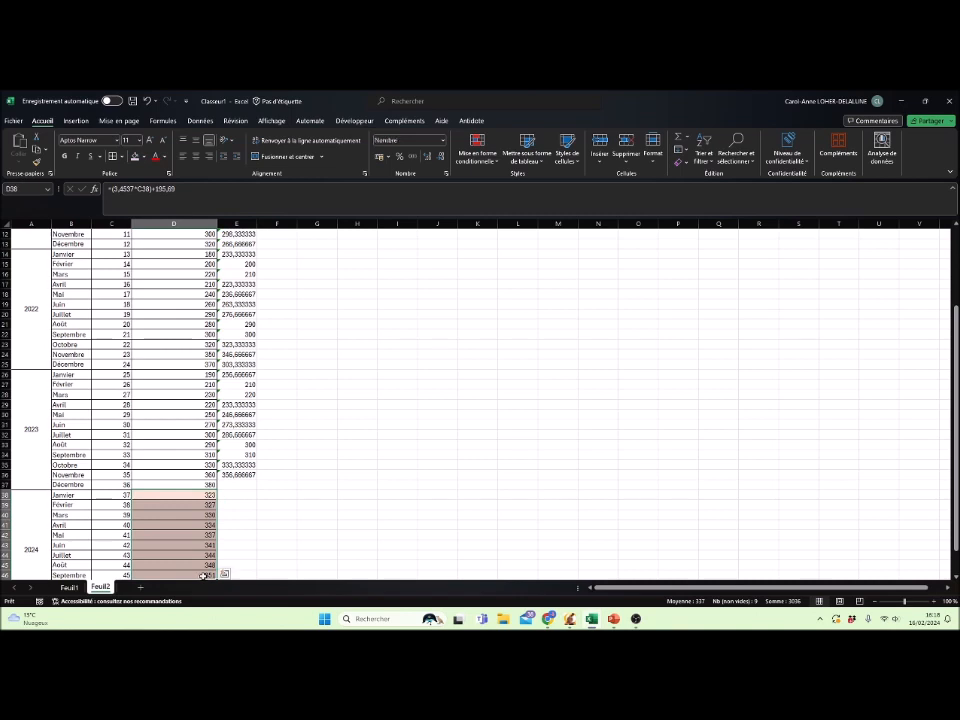
key("Delete")
left_click(266, 535)
scroll(203, 476, "down", 2)
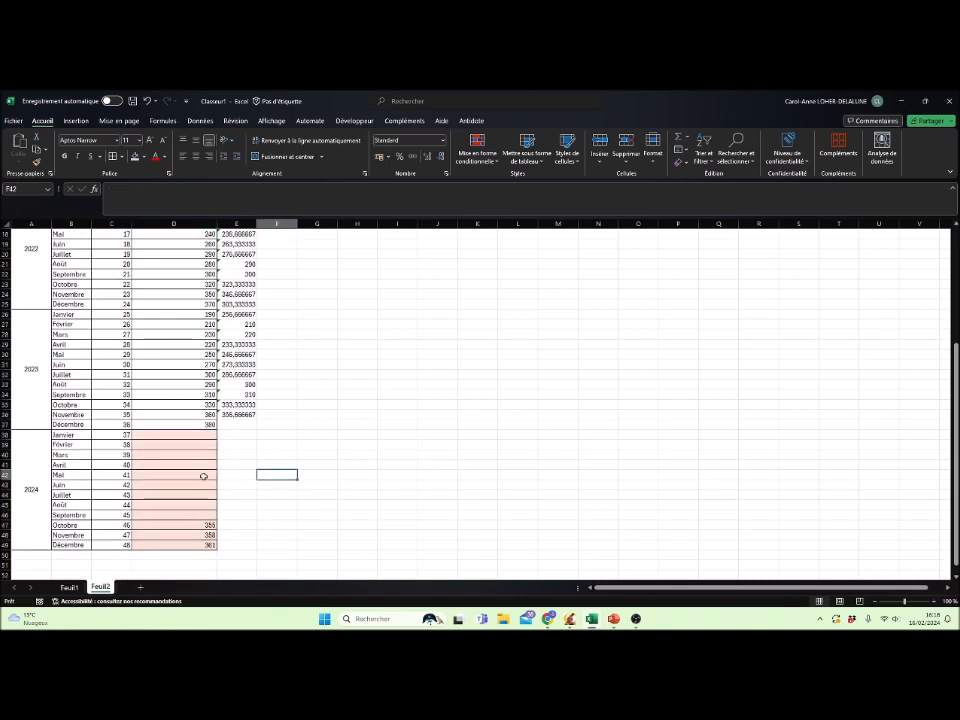
left_click_drag(205, 525, 205, 543)
key("Delete")
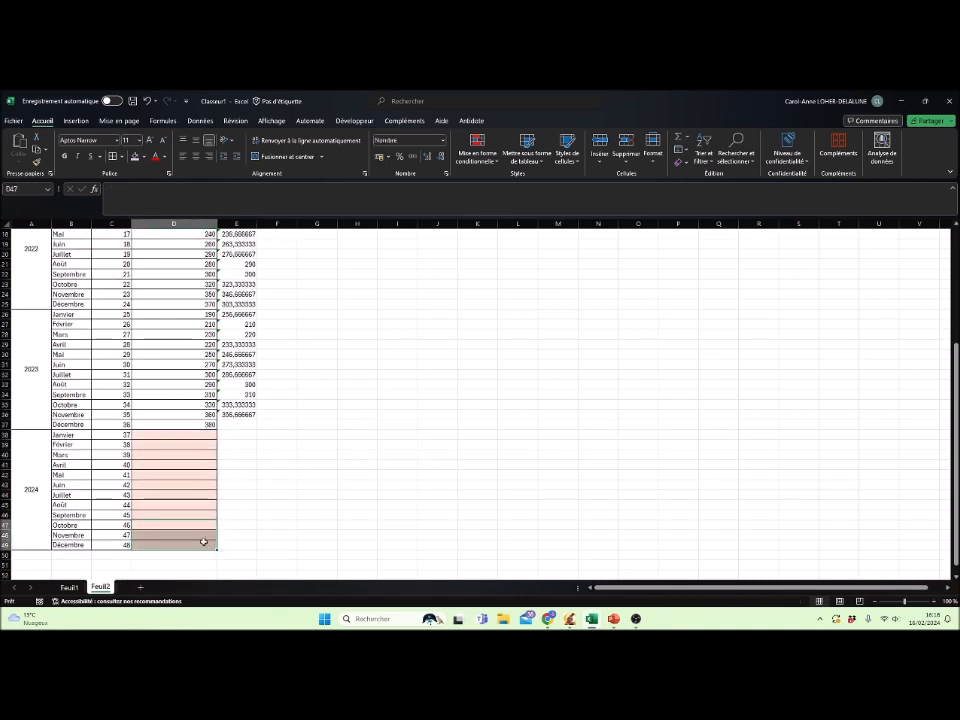
left_click(244, 514)
left_click(248, 486)
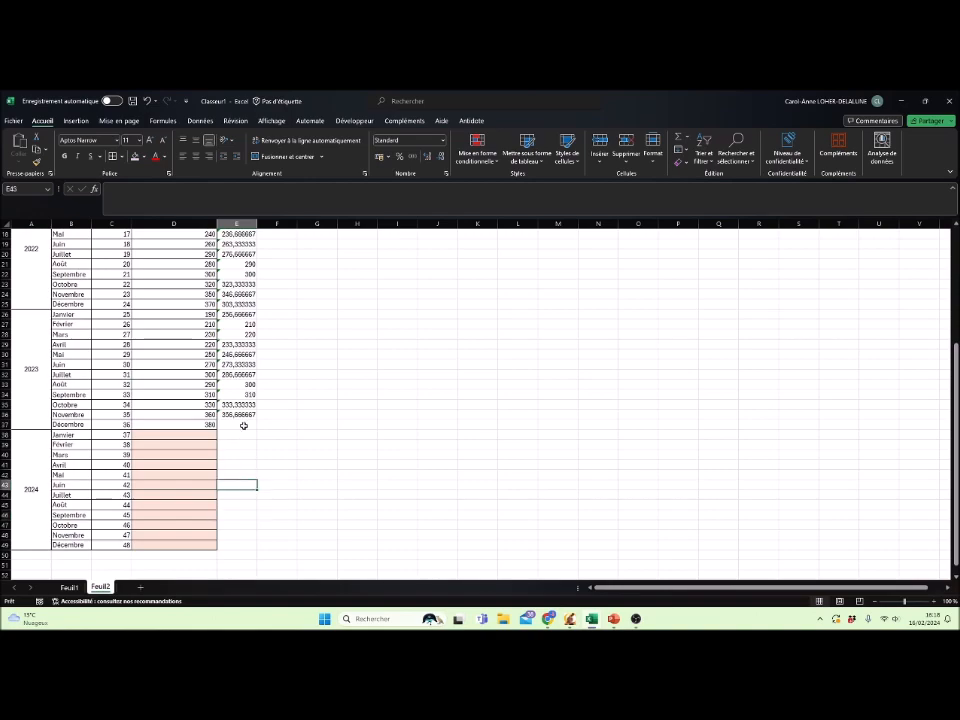
Step: Display the moving averages in E3:E36 without decimals
scroll(243, 426, "up", 6)
left_click_drag(243, 256, 238, 556)
left_click(442, 158)
left_click(442, 158)
left_click(442, 158)
left_click(442, 158)
left_click(442, 158)
left_click(442, 158)
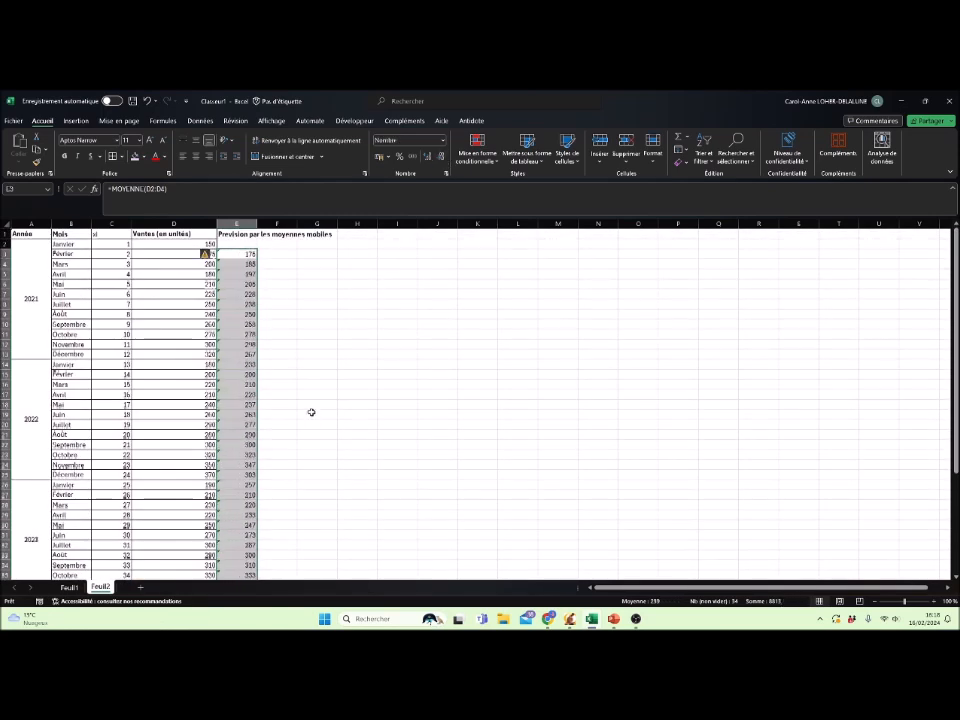
left_click(293, 375)
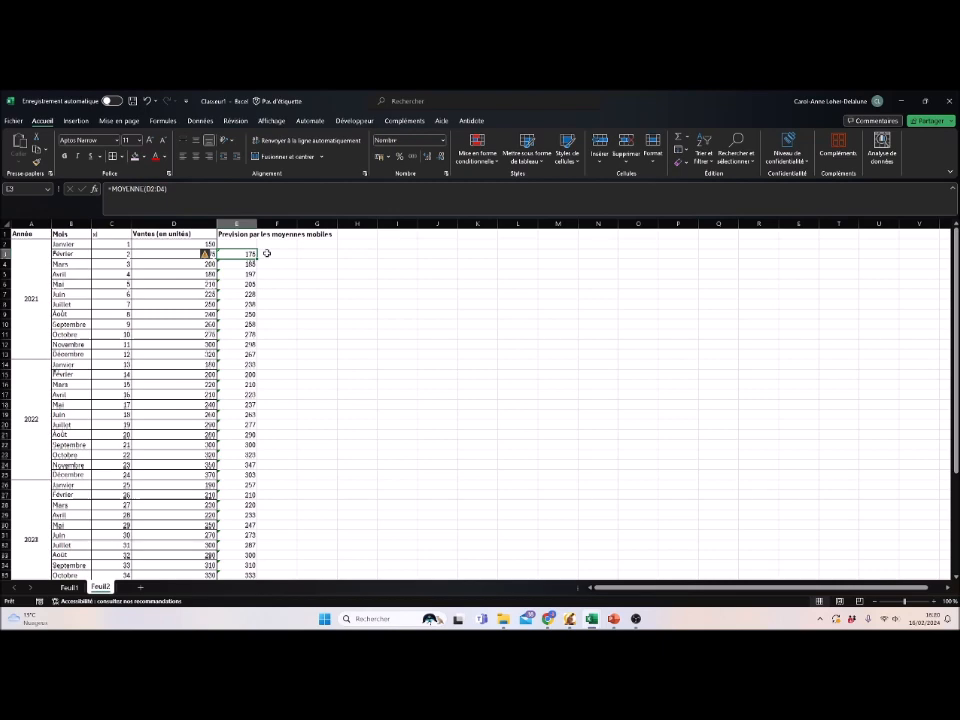
left_click(287, 315)
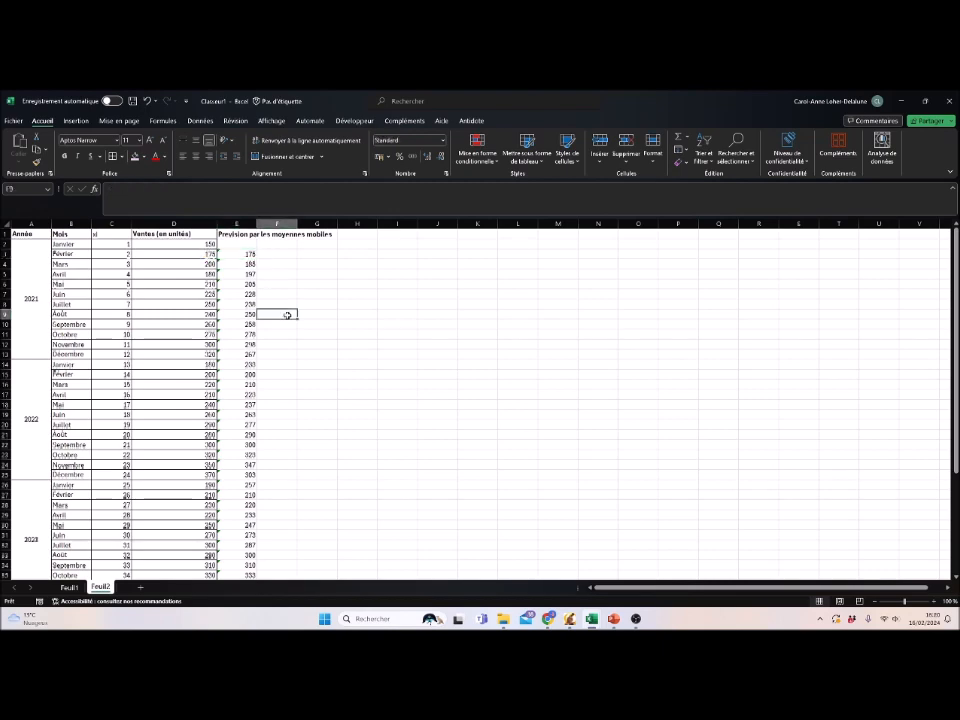
Step: Calculate the average of the xi period numbers in C51 with =MOYENNE(C3:C36)
scroll(287, 315, "down", 8)
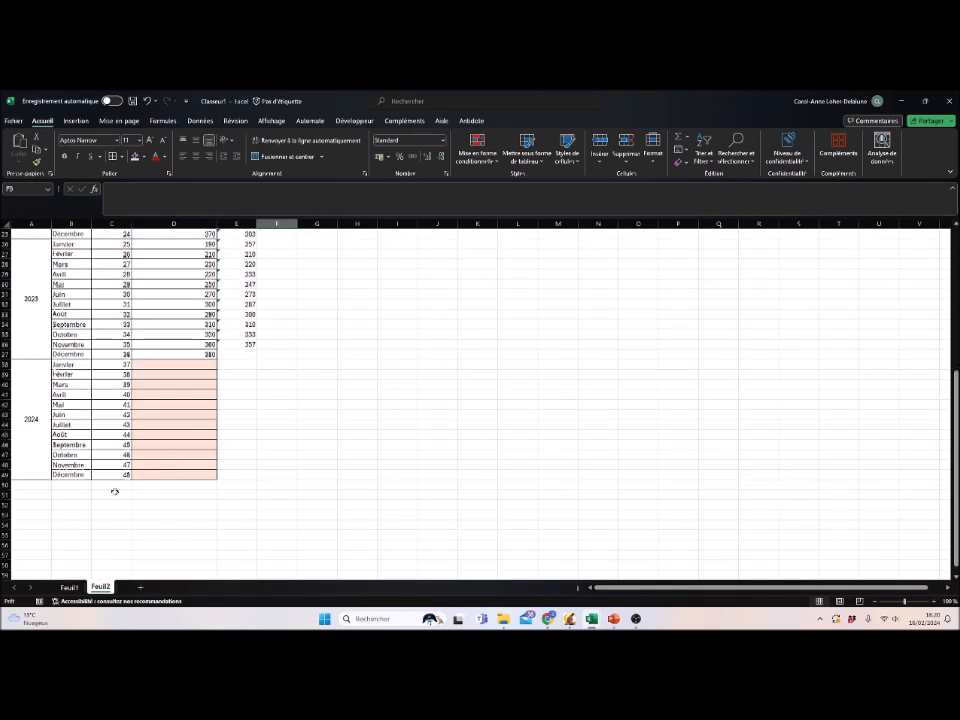
left_click(114, 494)
type("moye")
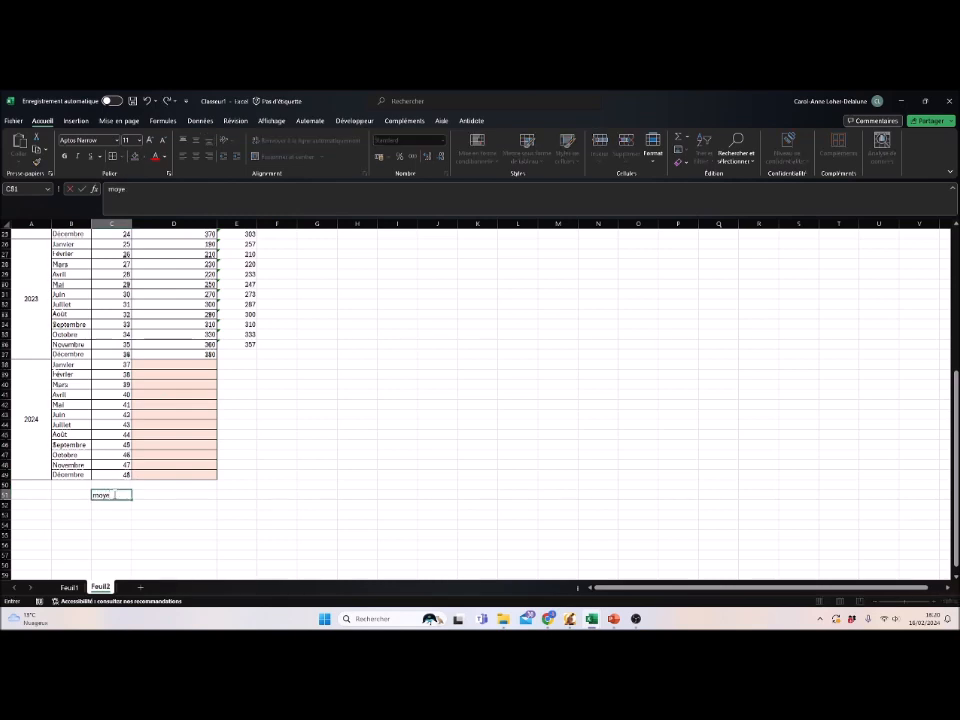
type("=mo")
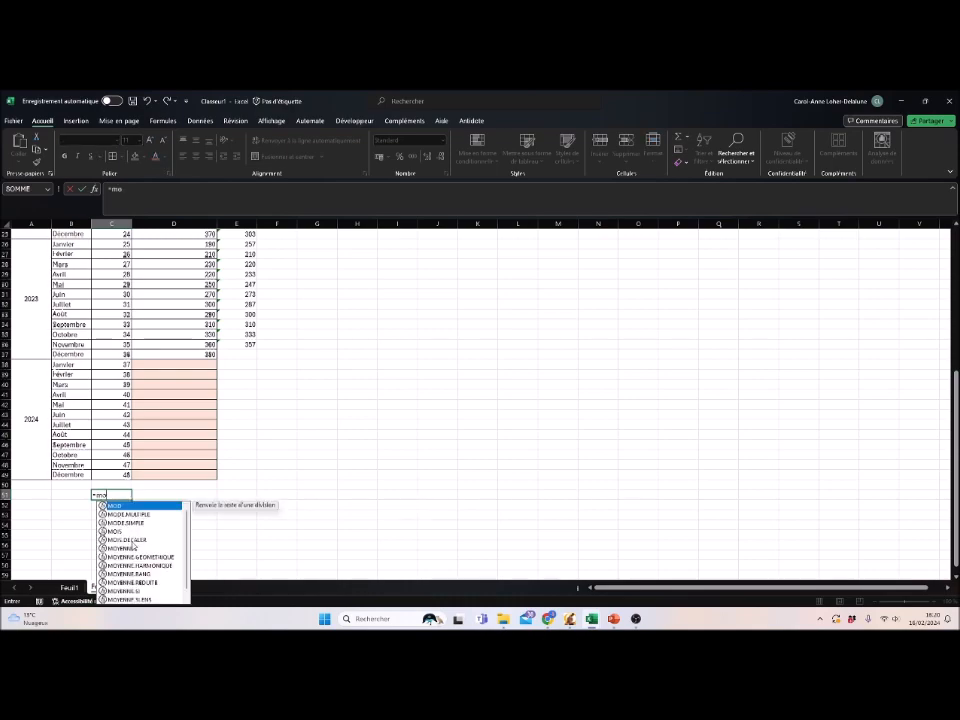
double_click(131, 548)
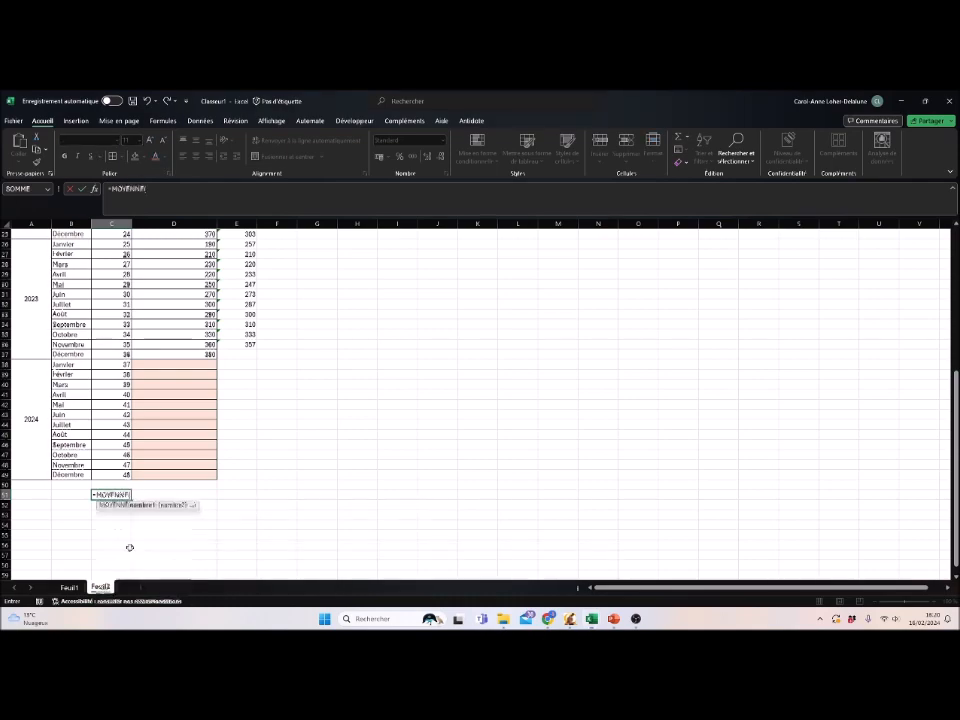
scroll(127, 433, "up", 8)
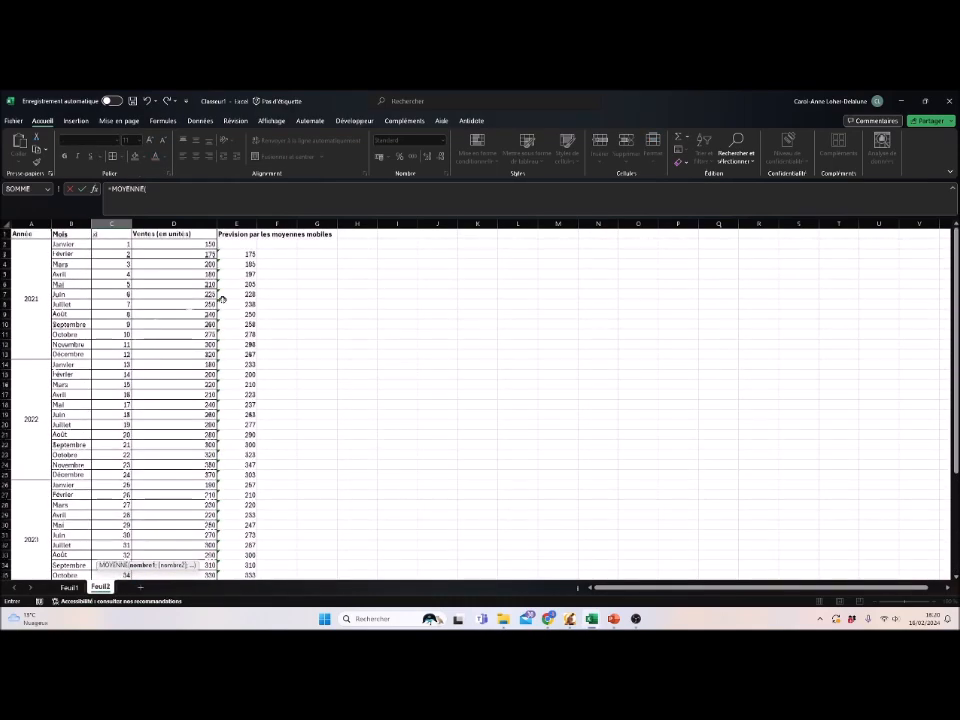
left_click(118, 255)
left_click_drag(118, 255, 126, 578)
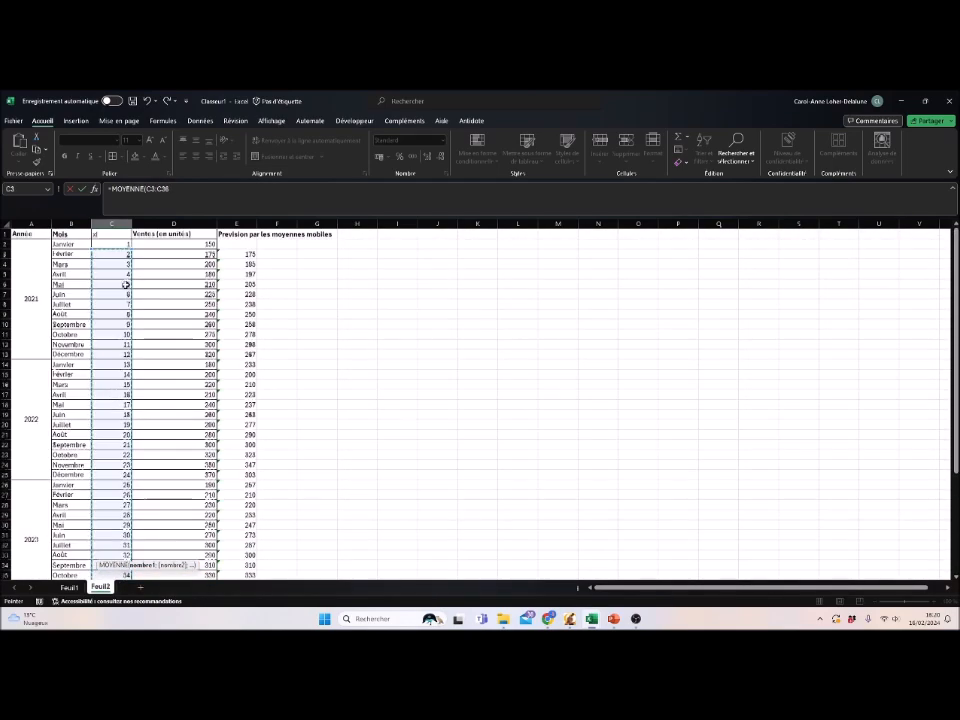
scroll(114, 239, "down", 7)
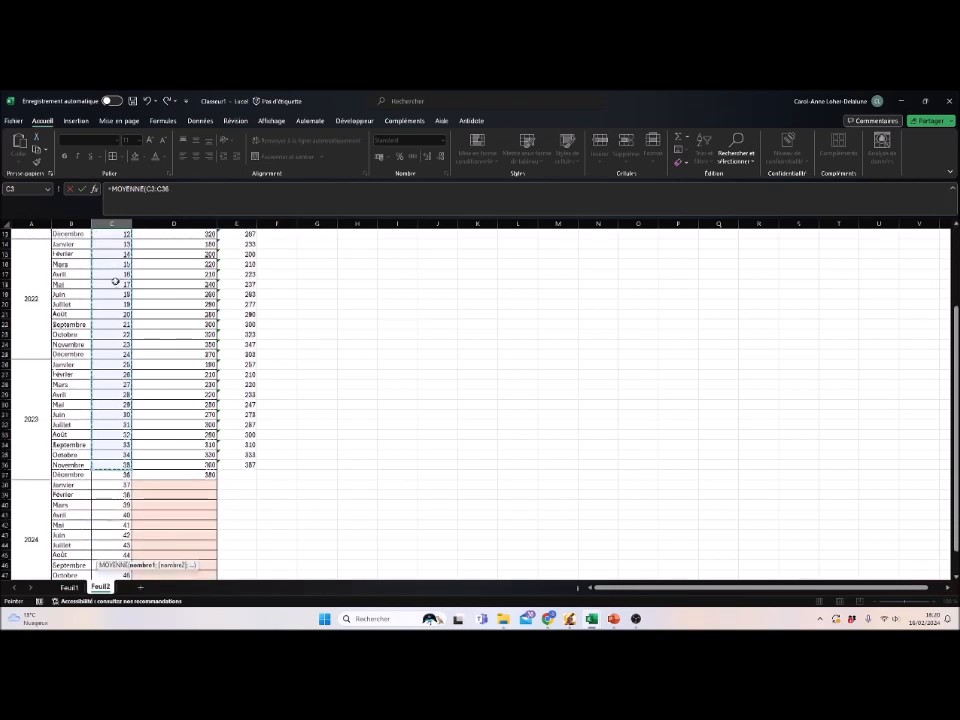
key("Return")
Step: Calculate the average of the moving averages in E51 with =MOYENNE(E3:E36)
left_click(231, 525)
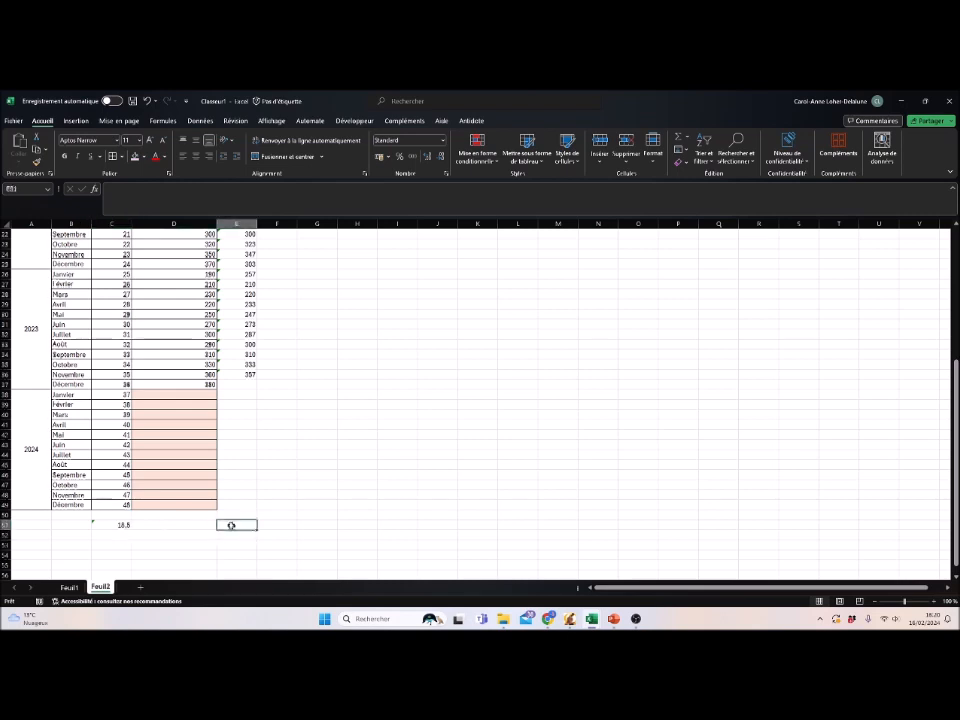
type("=mo")
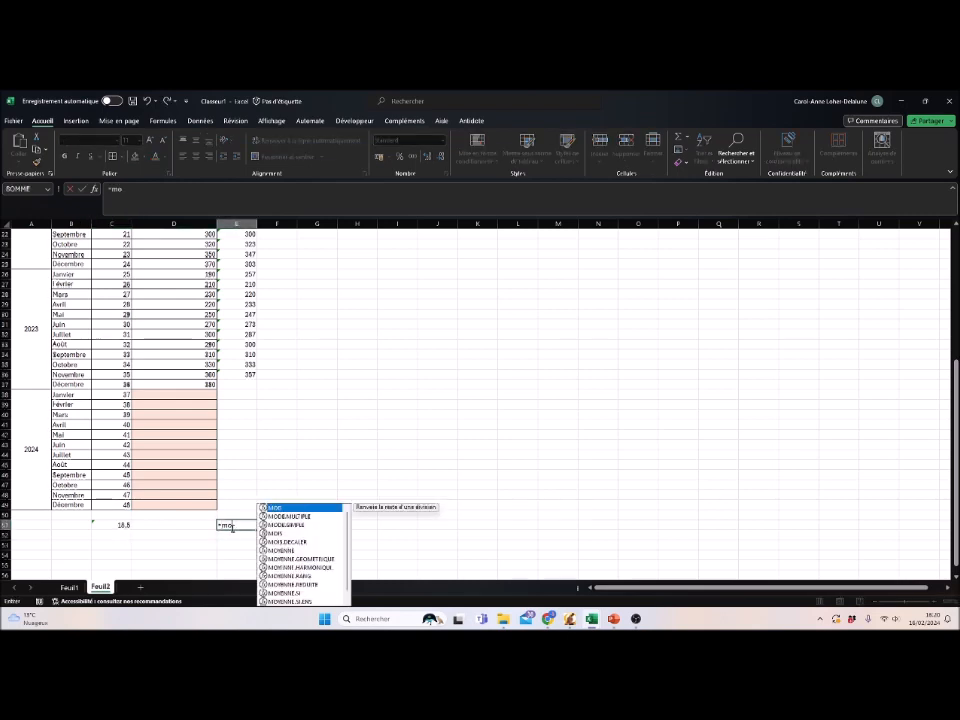
type("y")
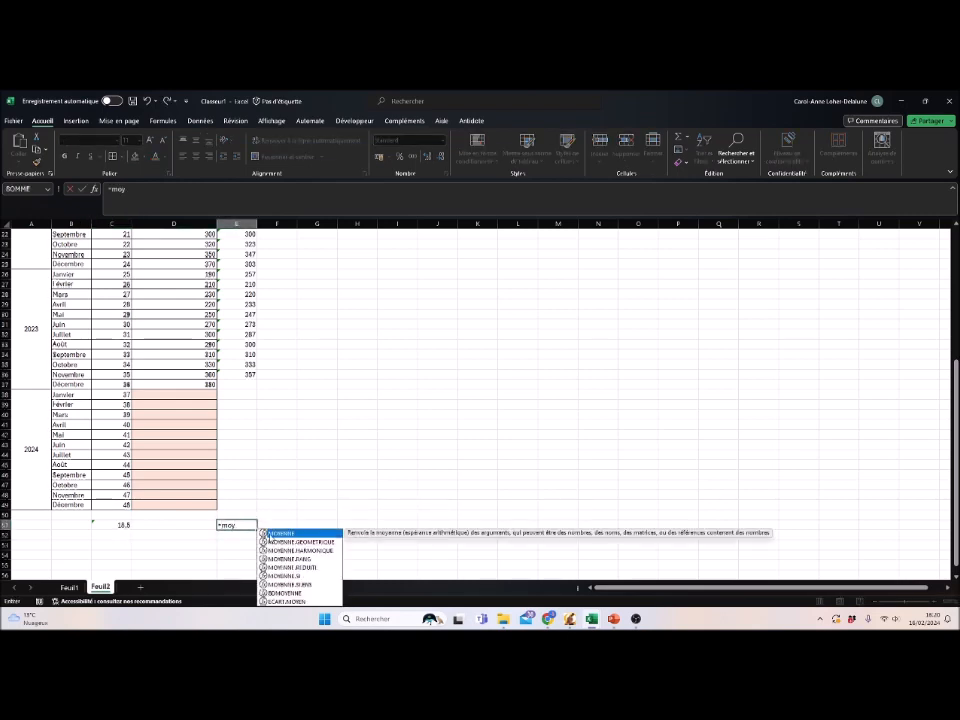
double_click(267, 534)
scroll(227, 490, "up", 7)
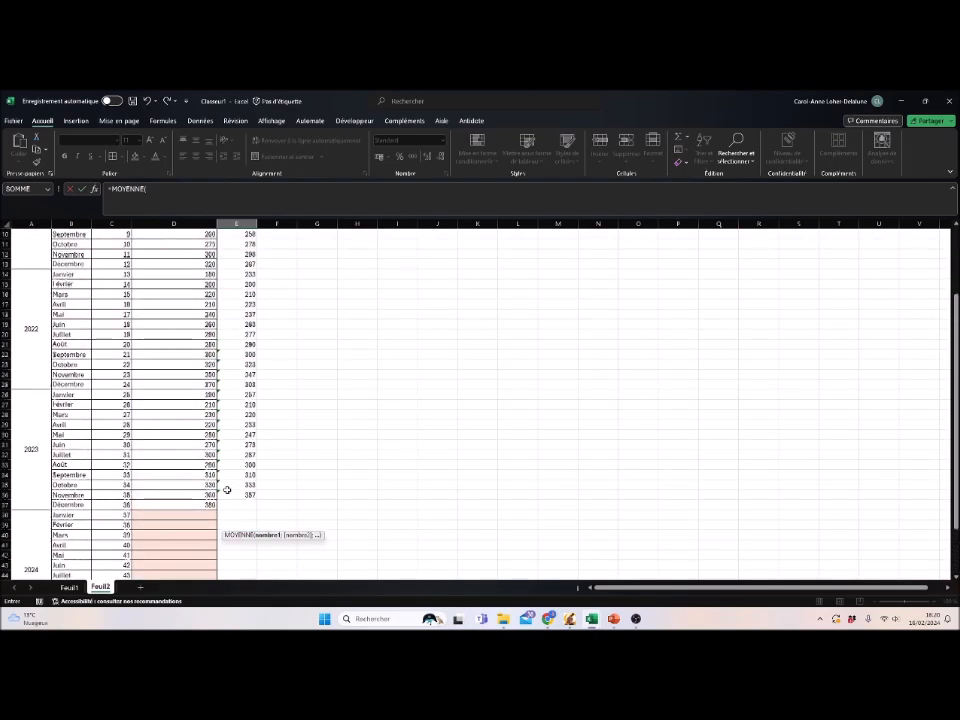
left_click_drag(242, 257, 237, 527)
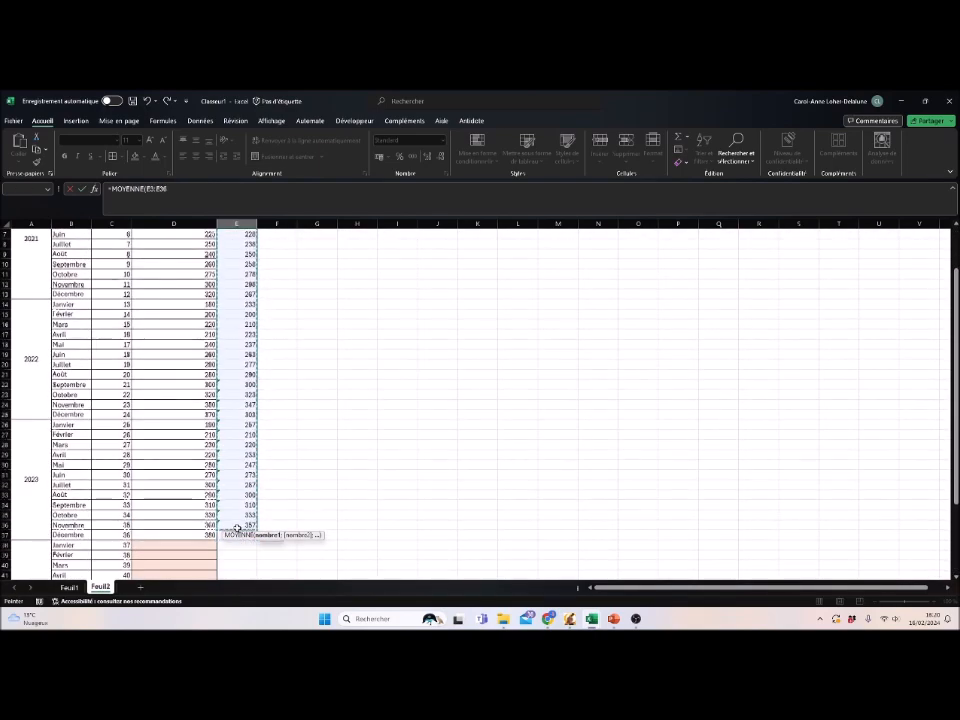
type(")")
key("Return")
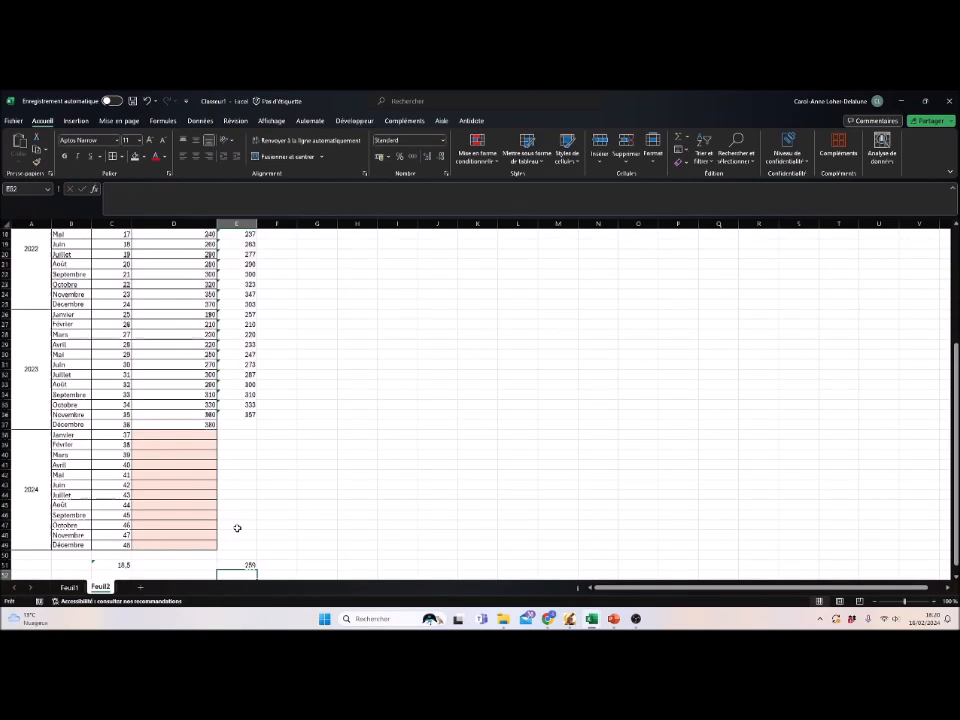
Step: Add borders to the two average cells E51 and C51
scroll(248, 522, "down", 2)
left_click(248, 504)
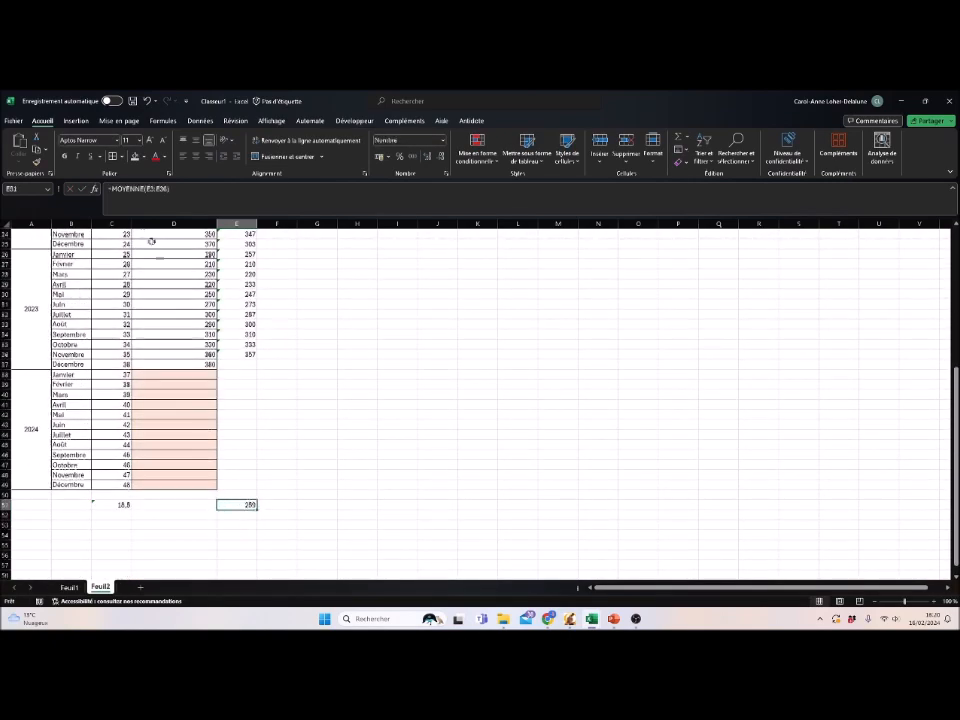
left_click(121, 157)
left_click(150, 253)
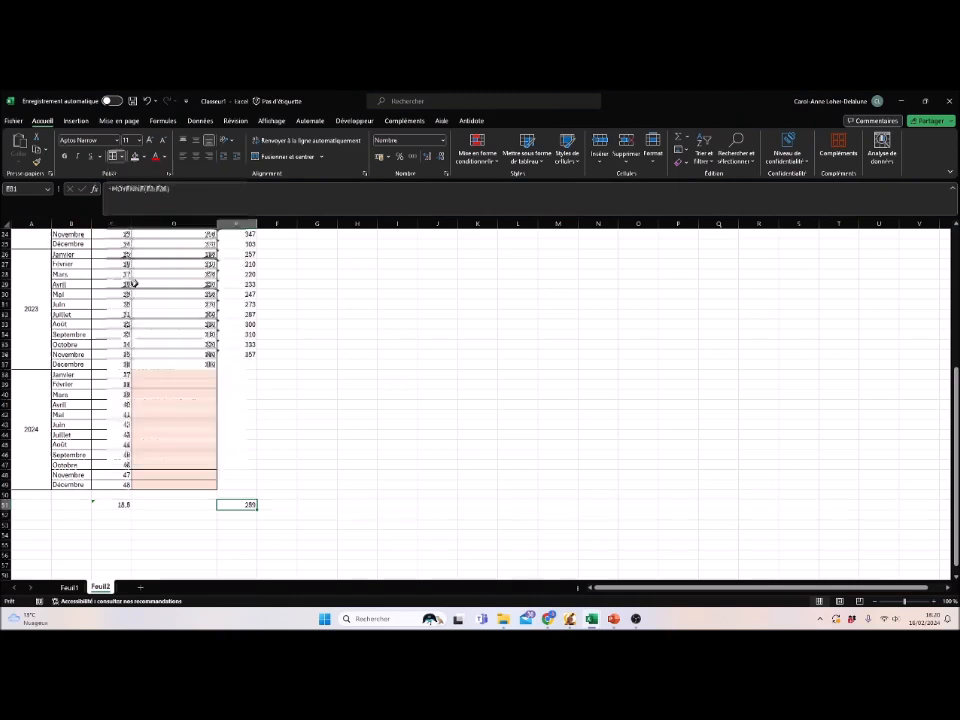
left_click(124, 504)
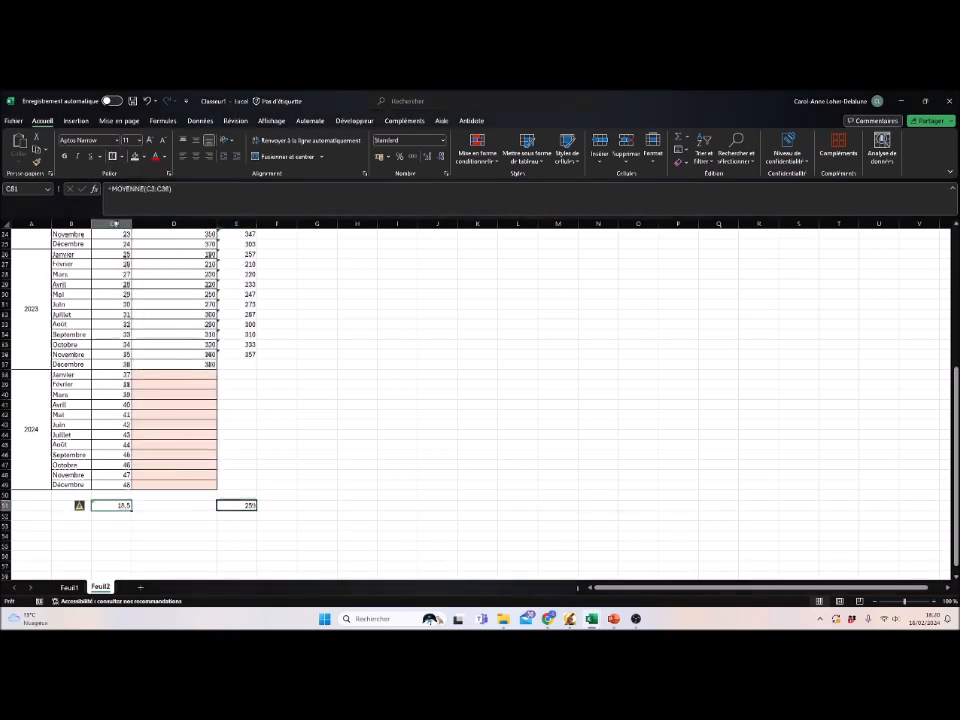
left_click(327, 489)
Step: Enter the least-squares column headings Xi, Yi, XiYi and Xi² in F1:I1
scroll(327, 494, "up", 8)
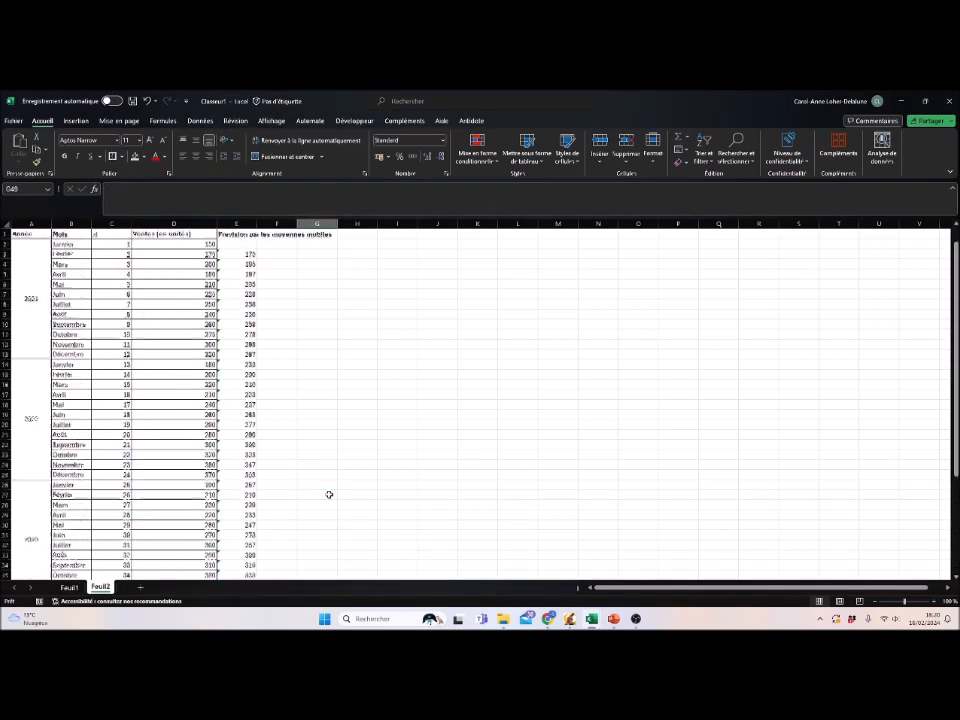
left_click(281, 233)
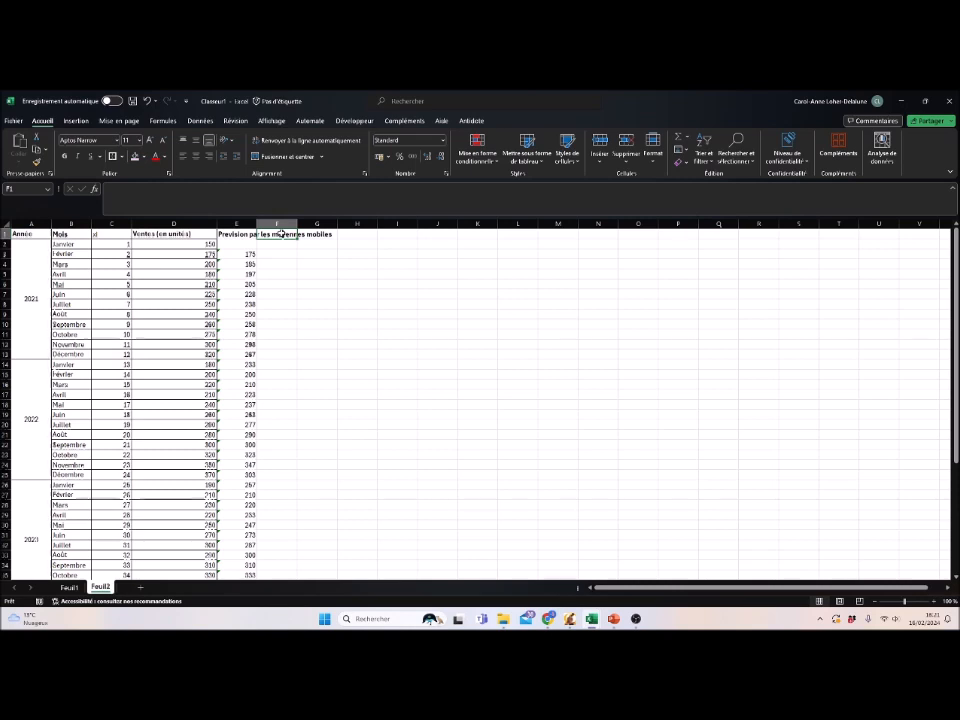
type("Xi")
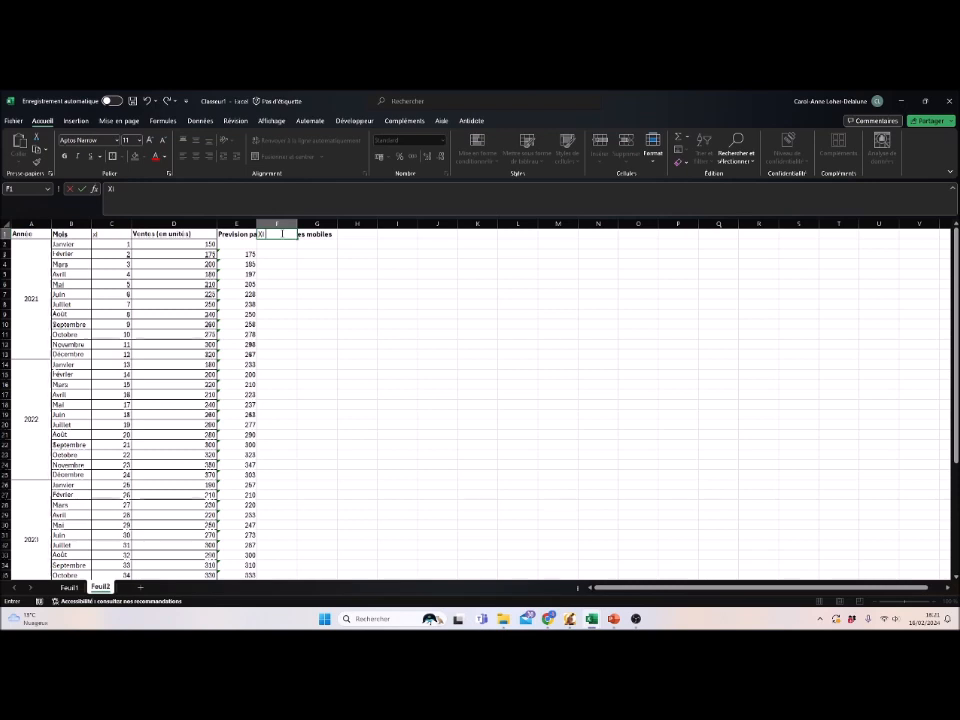
key("Return")
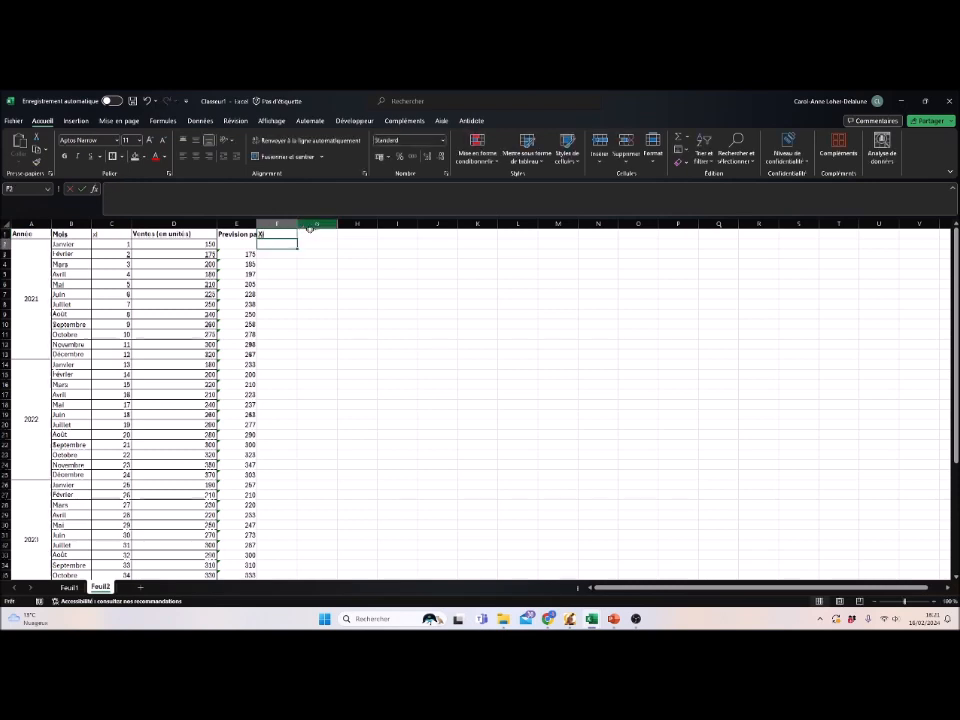
left_click(317, 236)
type("Yi")
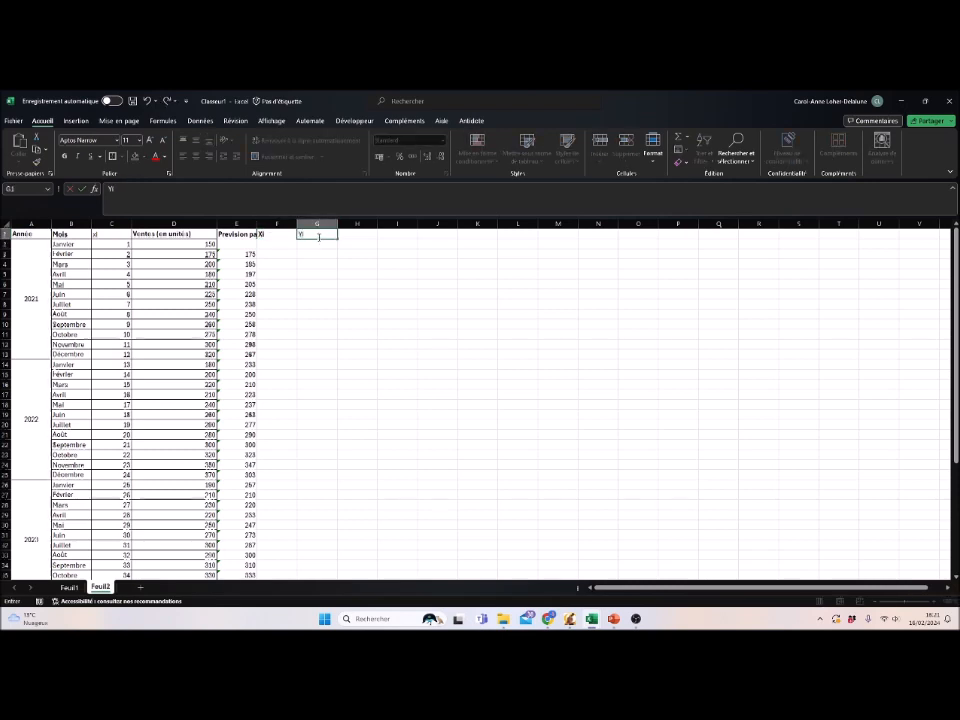
key("Tab")
type("X")
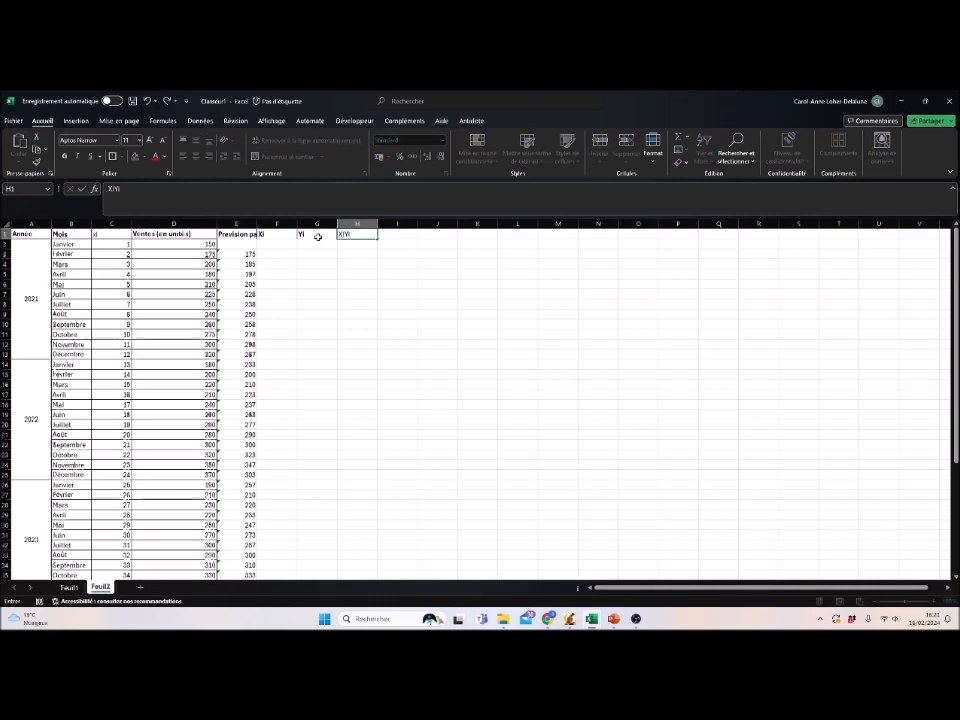
key("Tab")
type("X")
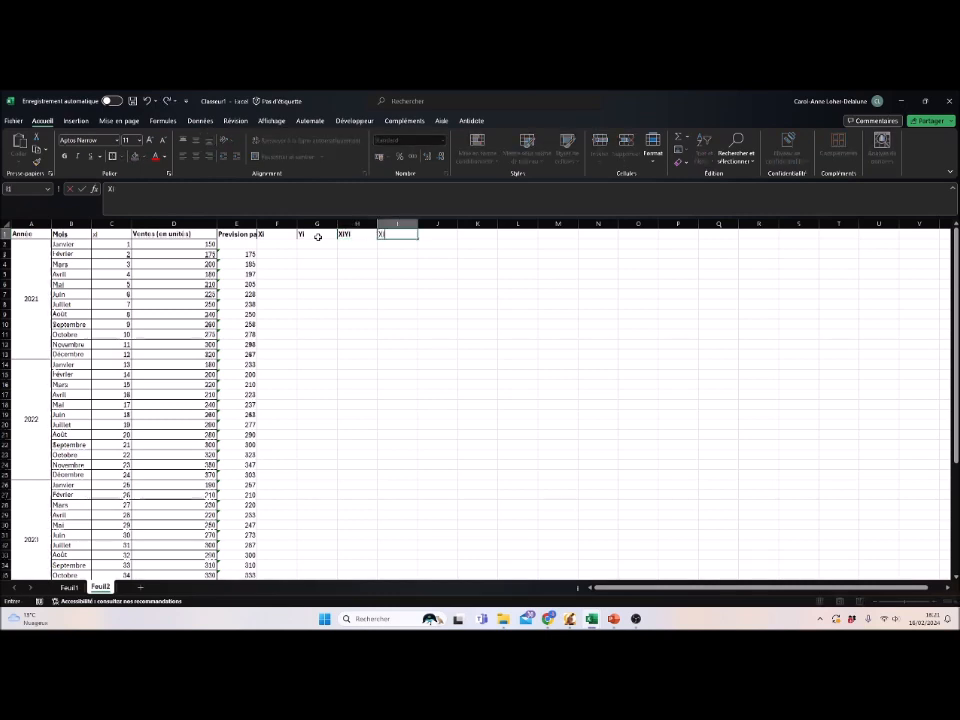
left_click(319, 240)
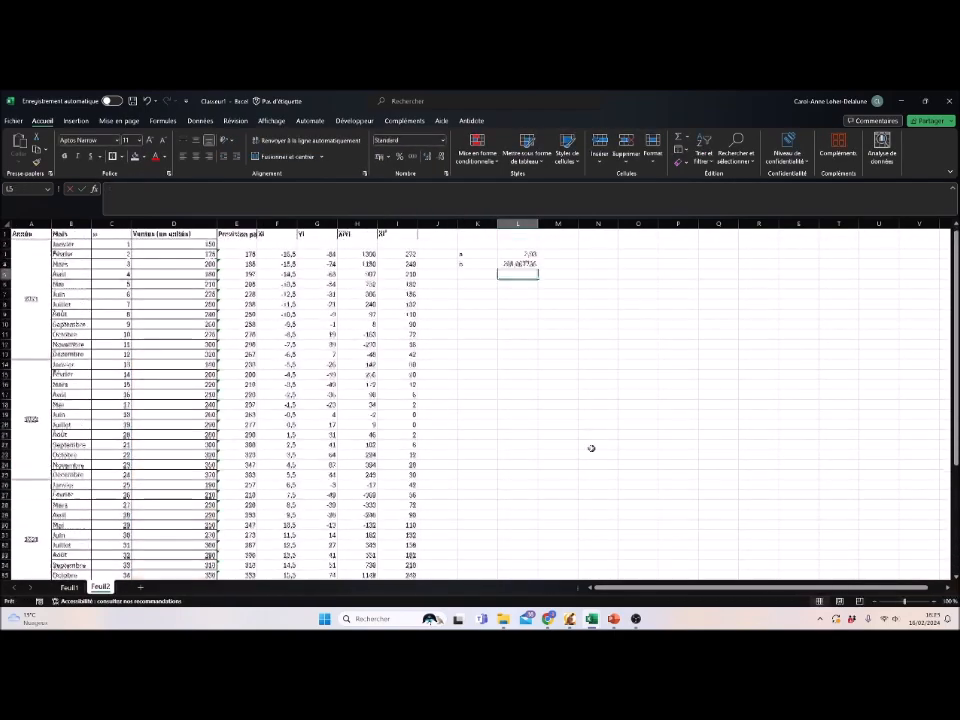
Step: Apply borders to all cells of the a and b coefficient table in K3:L4 and centre its contents
left_click(626, 406)
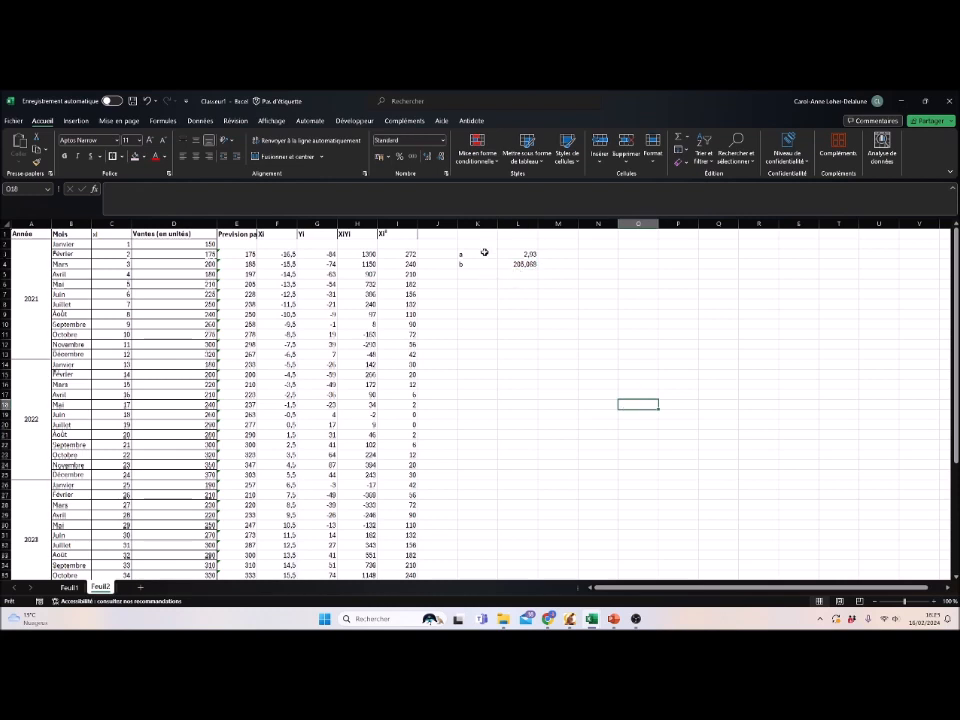
left_click_drag(484, 252, 518, 264)
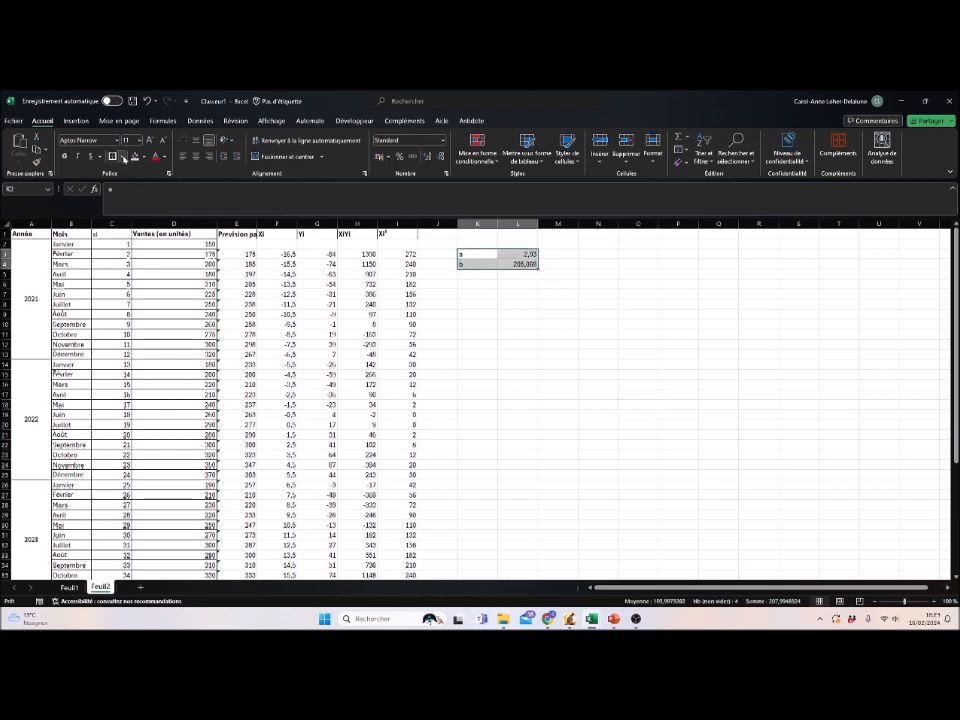
left_click(124, 158)
left_click(162, 254)
left_click(484, 341)
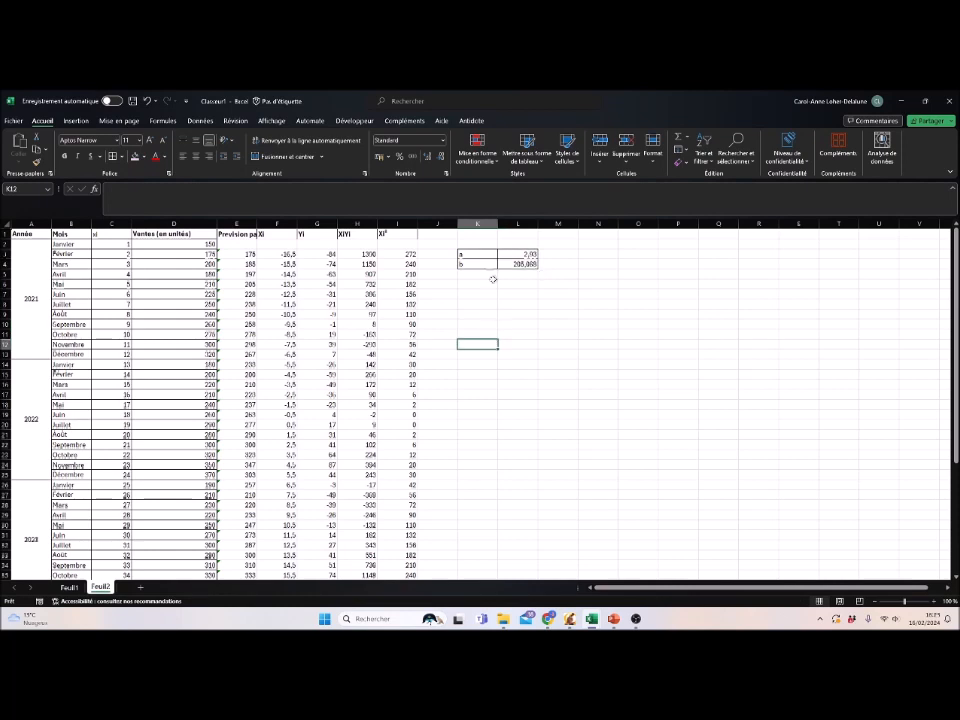
left_click_drag(508, 254, 508, 265)
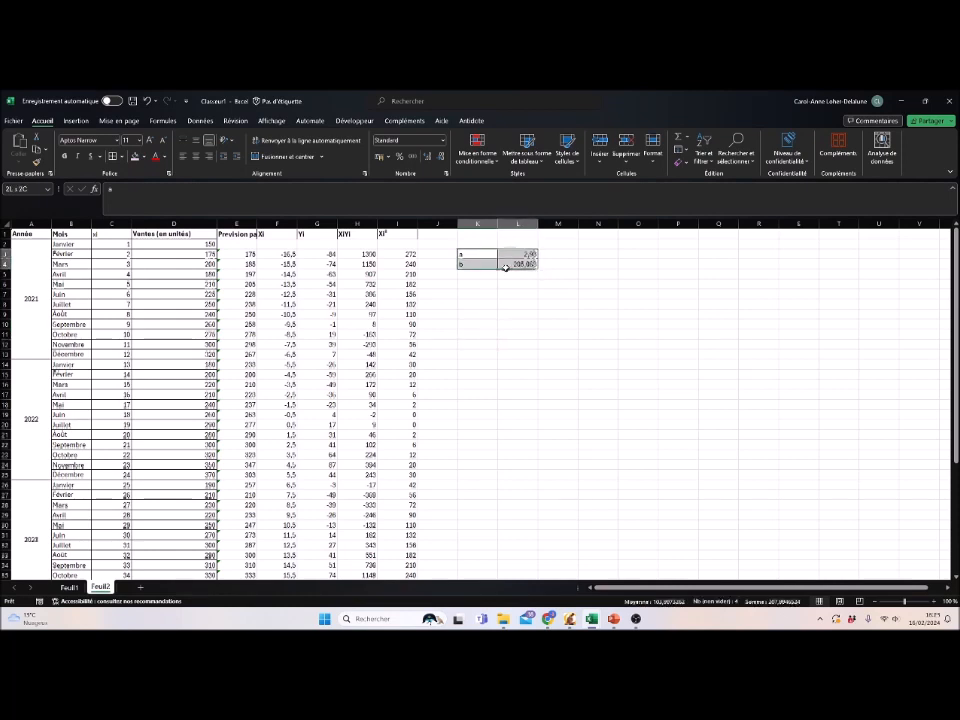
left_click(196, 156)
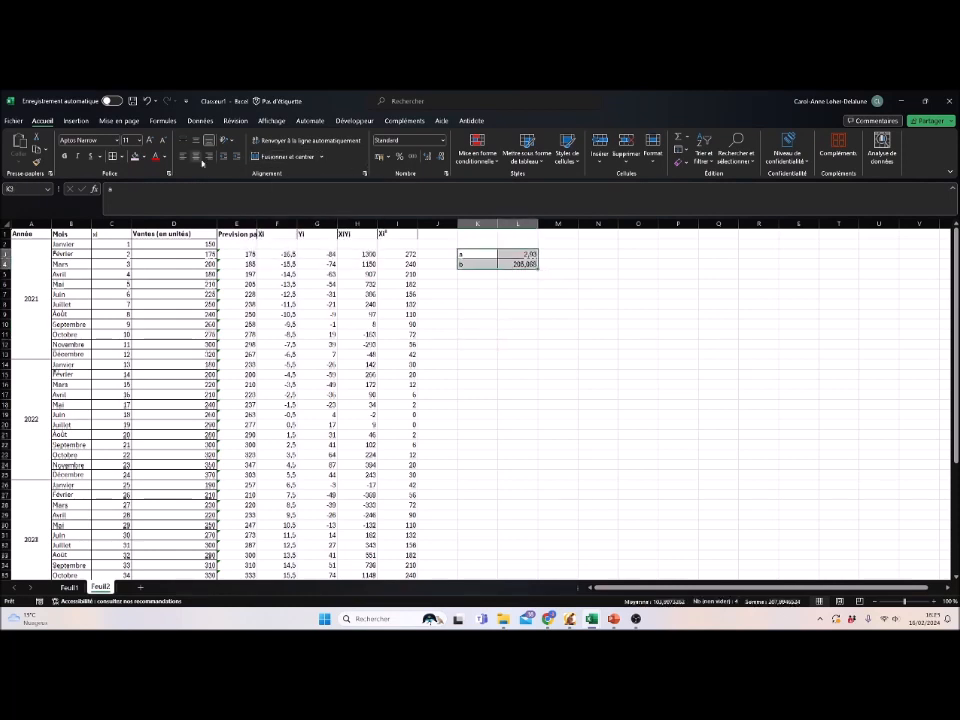
left_click(540, 404)
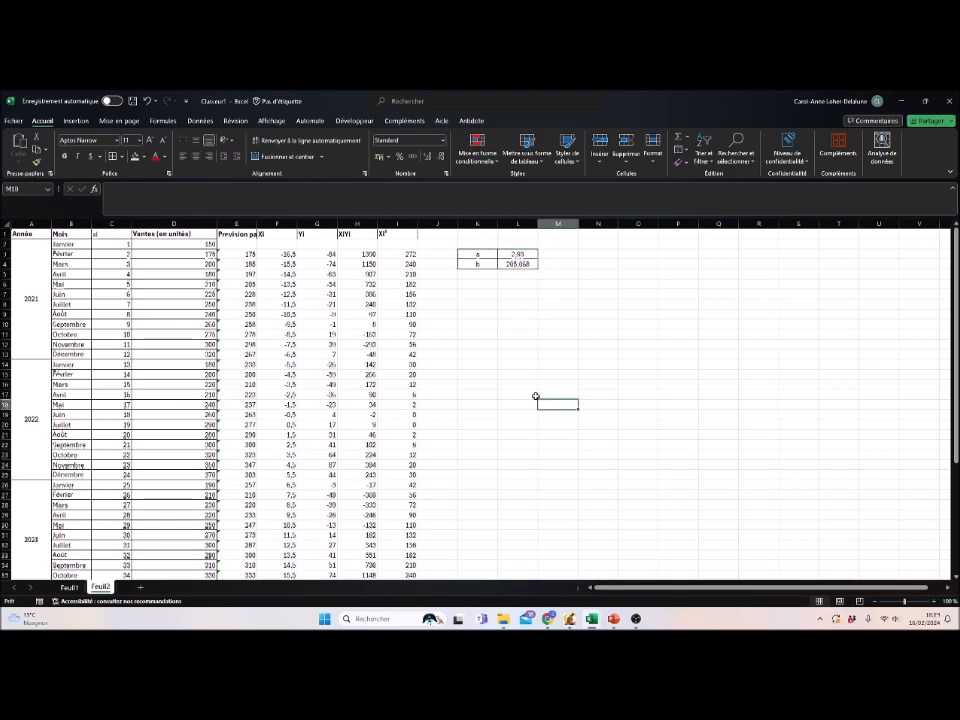
Step: Build the January 2024 forecast formula =L3*C38+L4 in D38 from coefficients a and b
scroll(536, 397, "down", 7)
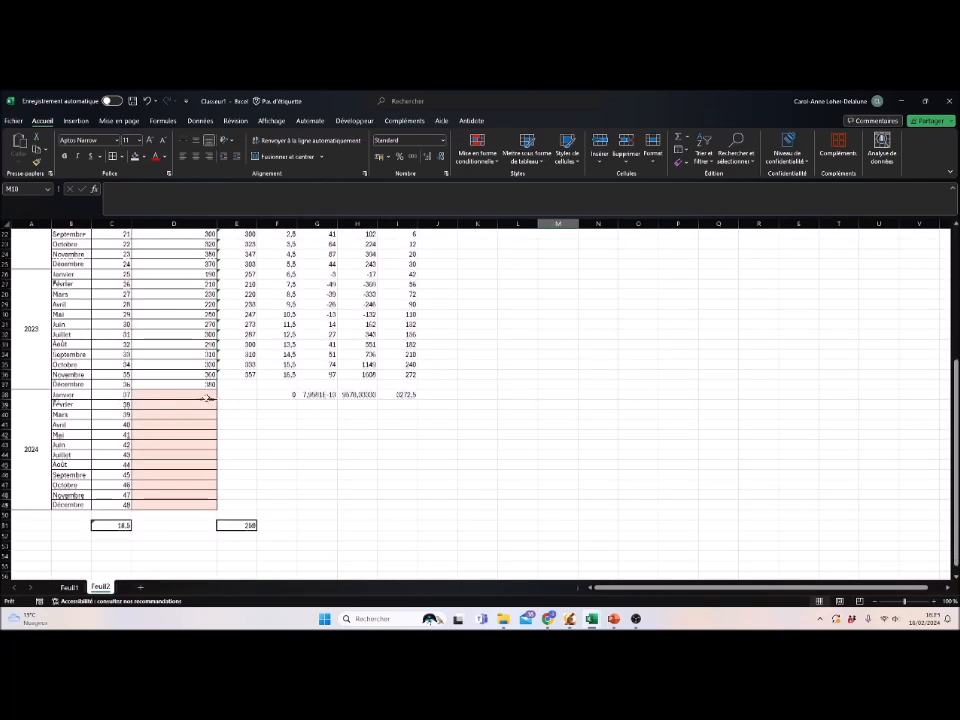
left_click(197, 396)
type("=")
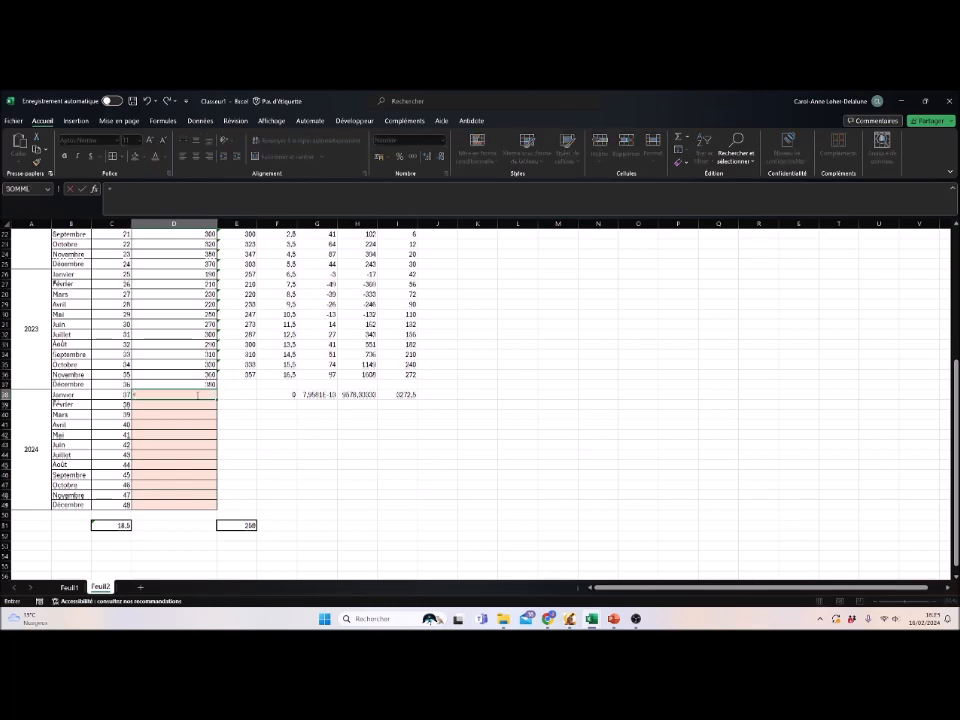
scroll(261, 437, "up", 3)
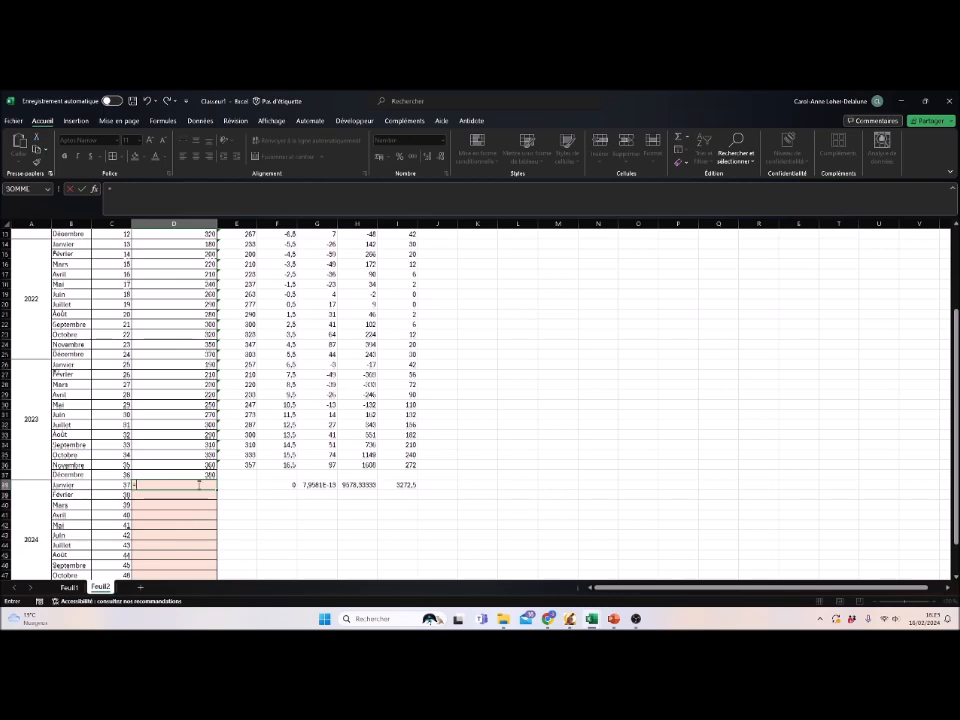
scroll(199, 484, "up", 4)
left_click(514, 253)
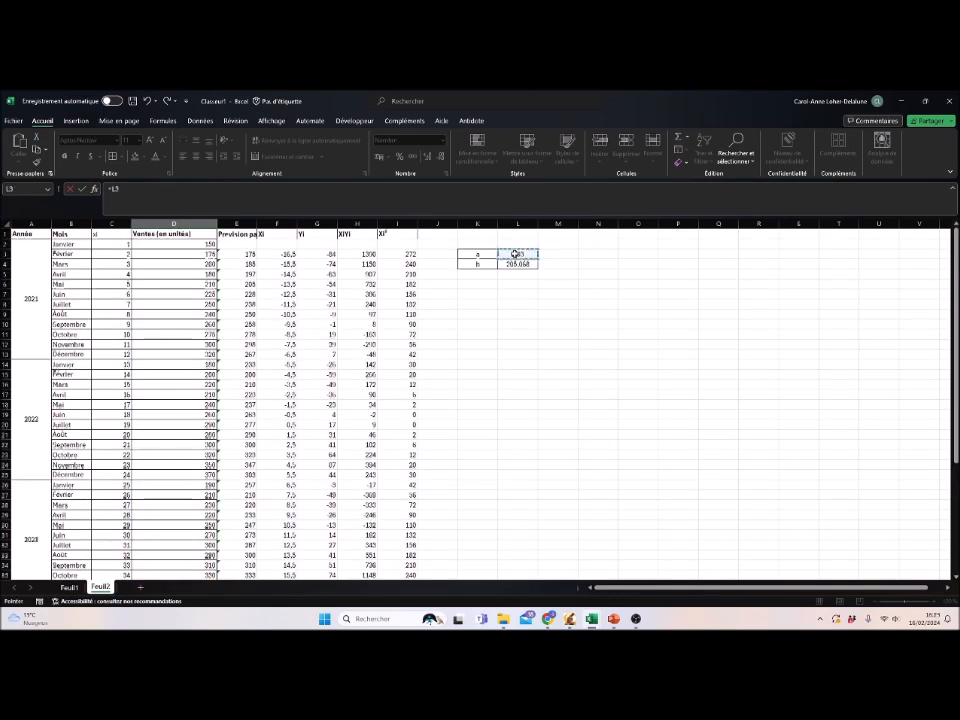
type("*")
scroll(300, 400, "down", 6)
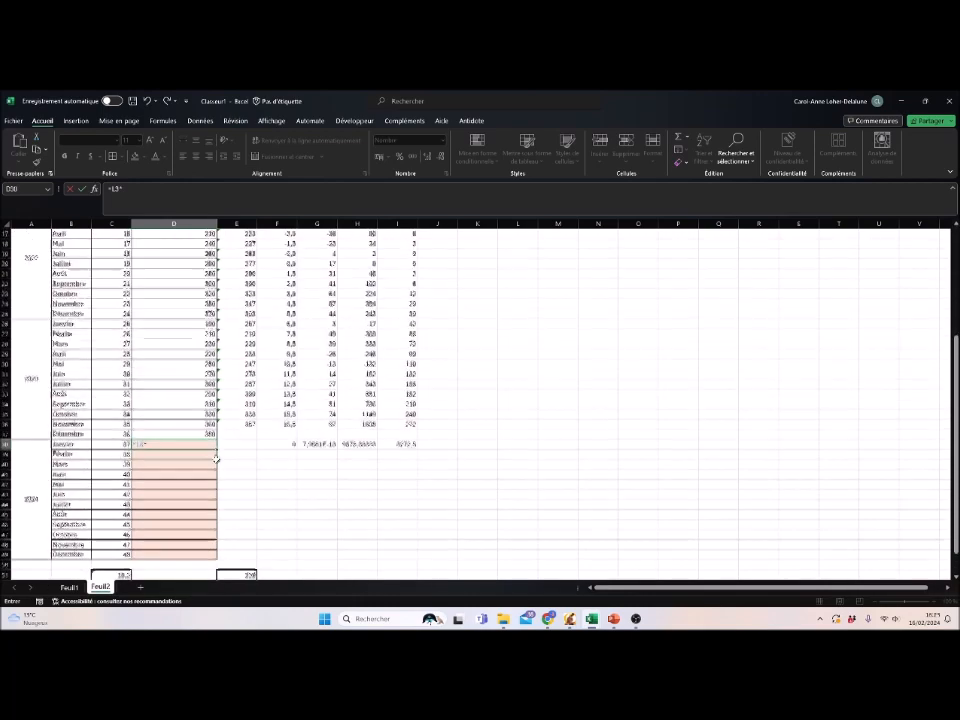
left_click(107, 427)
type("+")
scroll(107, 428, "up", 6)
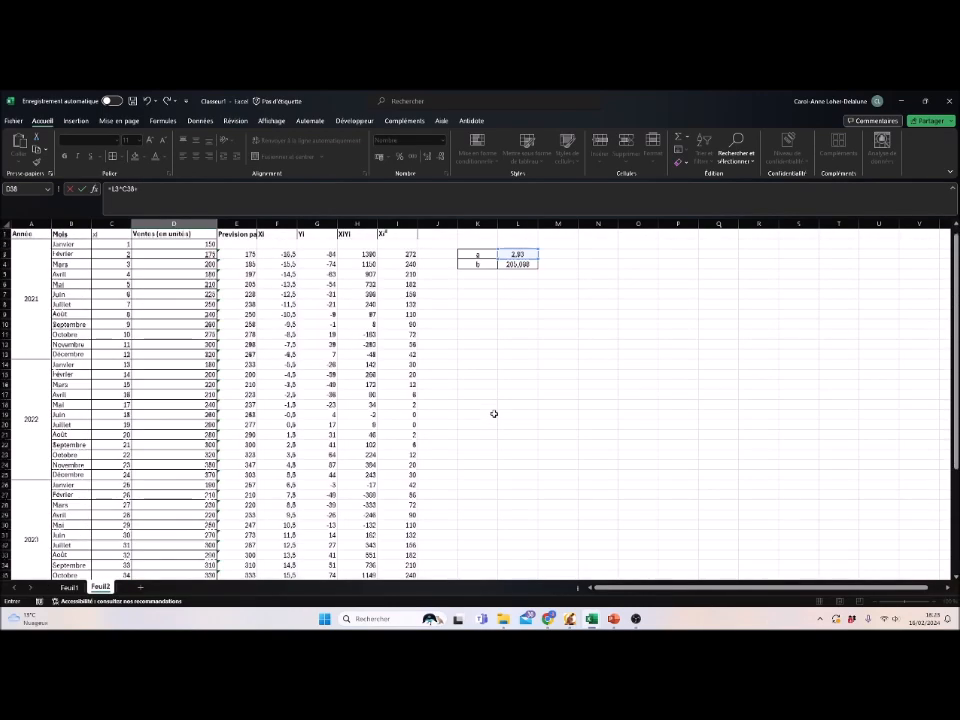
left_click(517, 264)
scroll(473, 405, "down", 8)
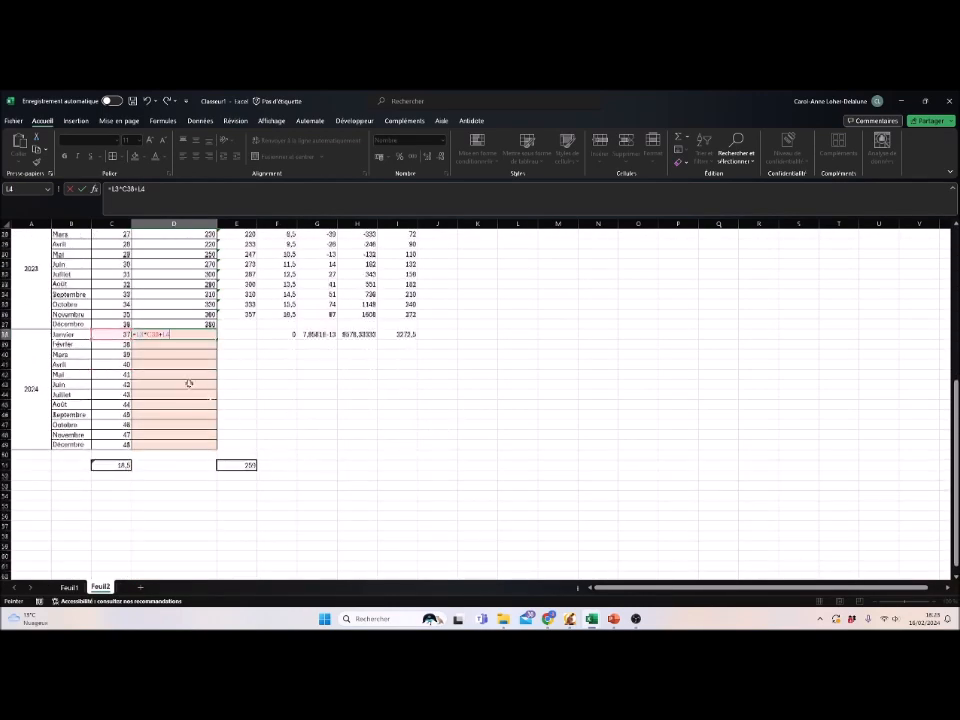
Step: Make the coefficient references absolute in the D38 formula, giving =$L$3*C38+$L$4, and validate it
left_click(115, 189)
key("F4")
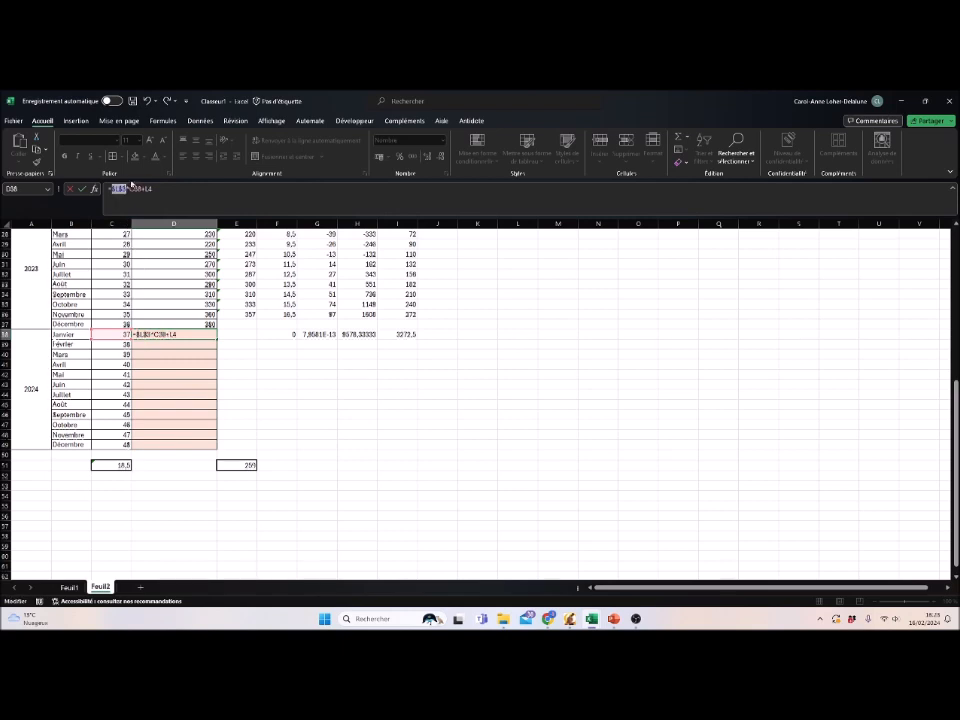
left_click(164, 202)
key("F4")
key("Return")
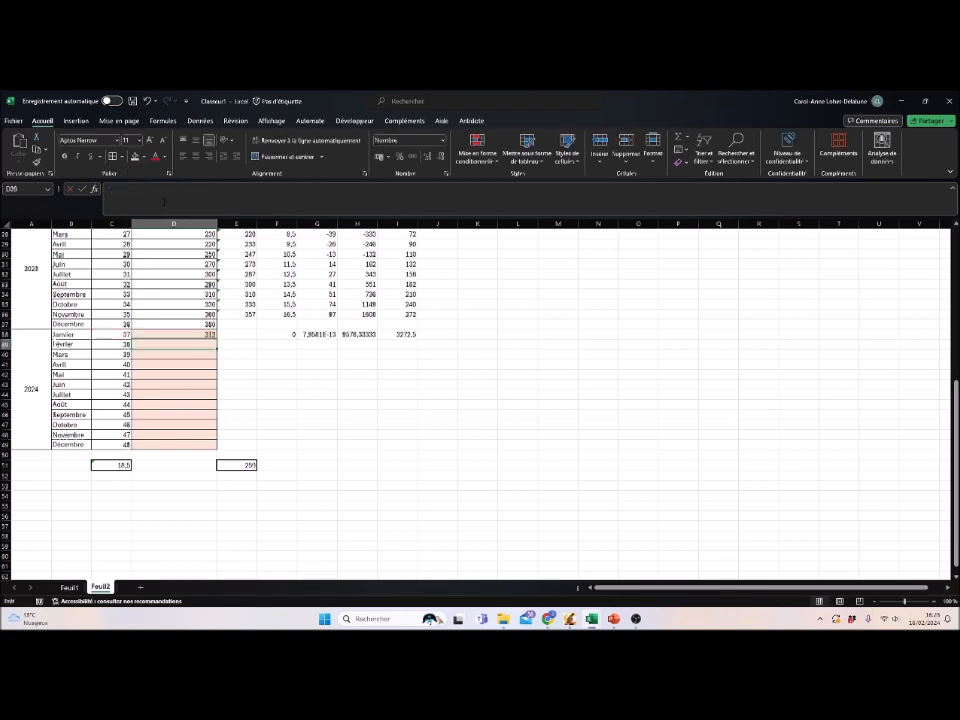
Step: Copy the forecast formula from D38 down to D49 for all months of 2024
left_click(198, 334)
left_click_drag(216, 339, 216, 445)
left_click(486, 488)
scroll(311, 482, "up", 3)
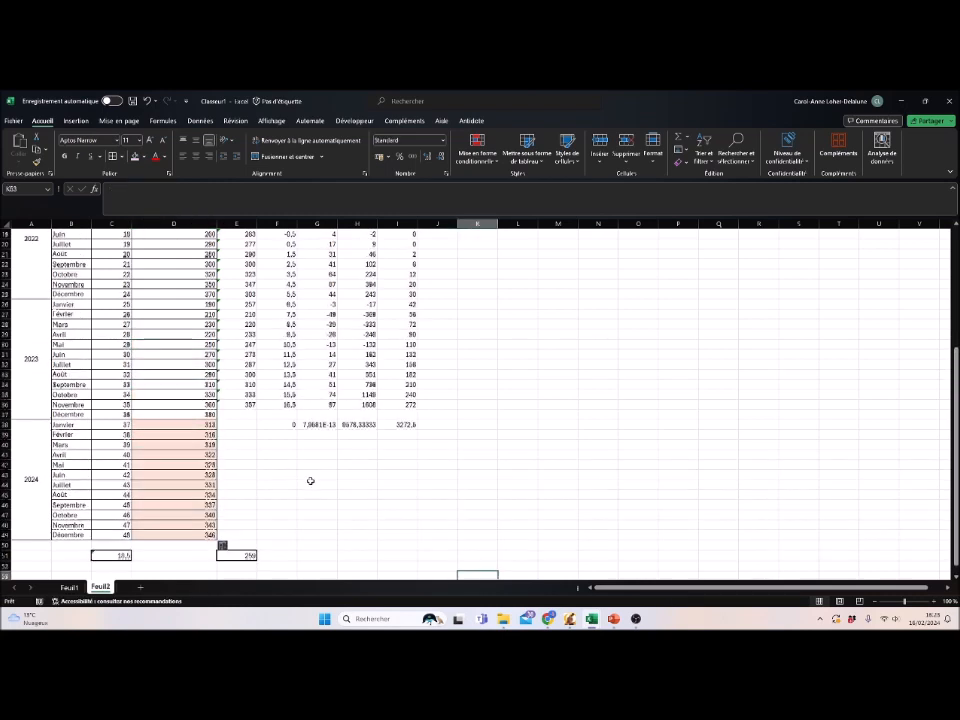
scroll(300, 470, "down", 2)
left_click(278, 405)
Step: Copy the 2024 forecasts D38:D49 from Feuil2 and paste them as values only into K38:K49 on Feuil1
left_click_drag(206, 367, 206, 474)
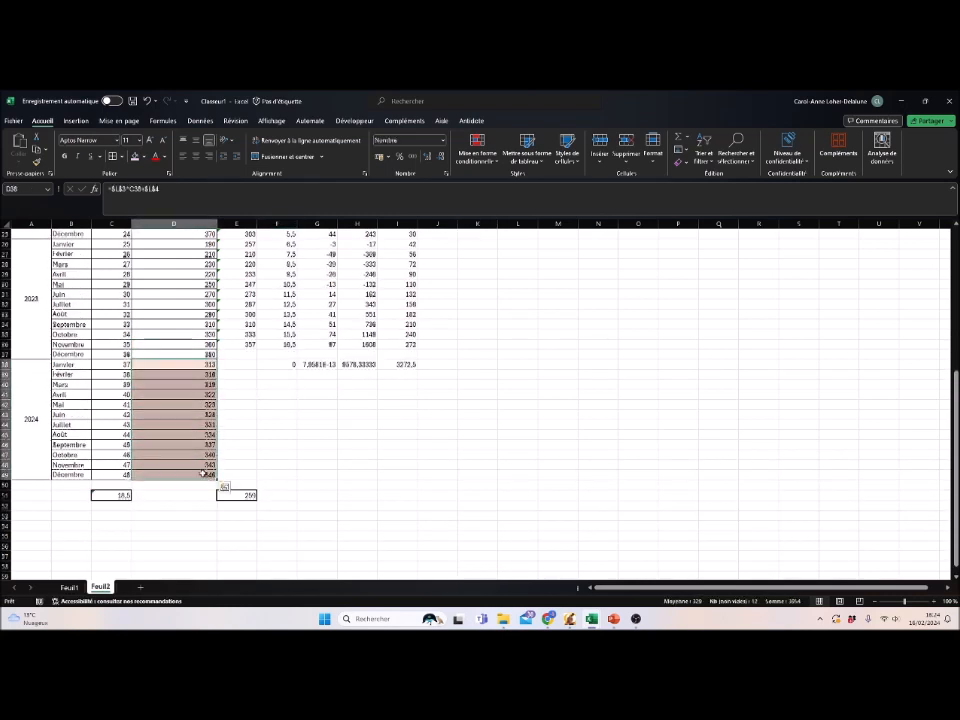
key("ctrl+c")
left_click(68, 587)
left_click(473, 393)
key("ctrl+v")
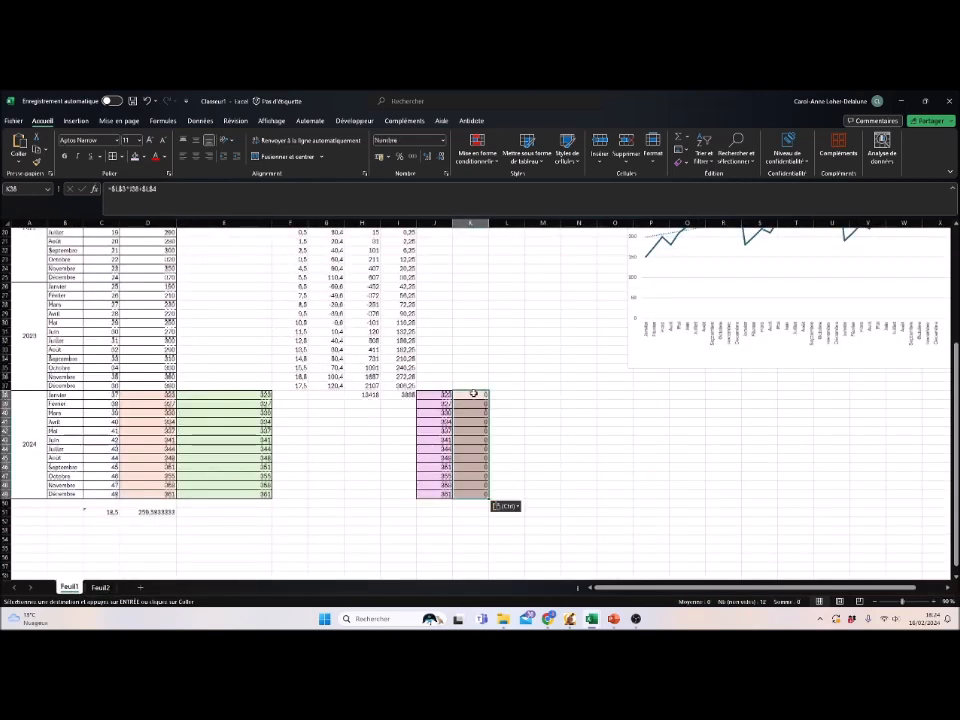
left_click(505, 506)
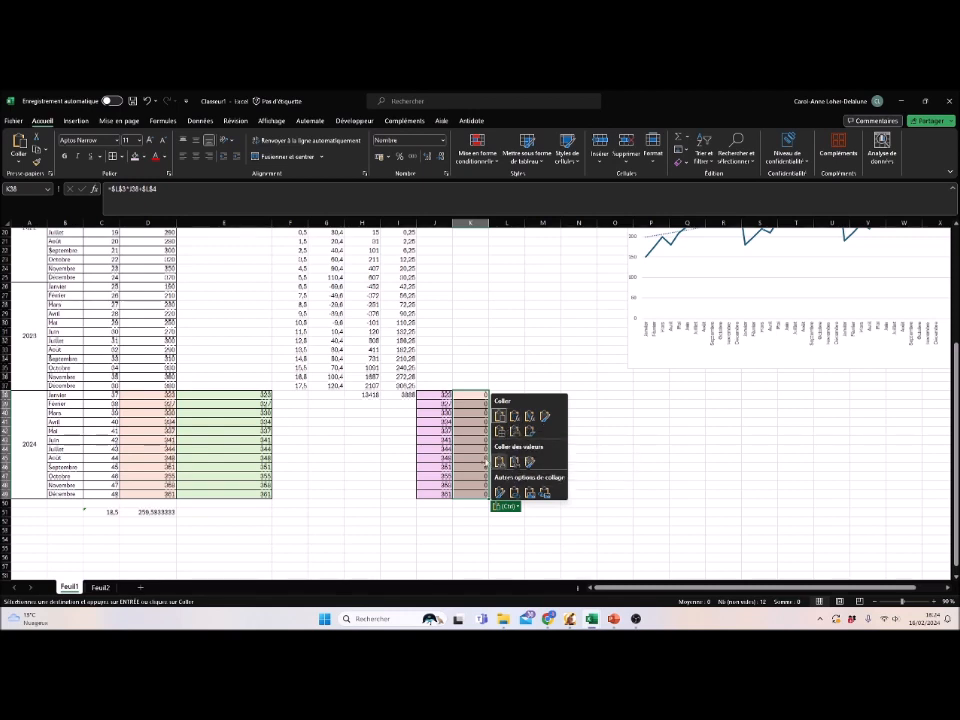
left_click(499, 462)
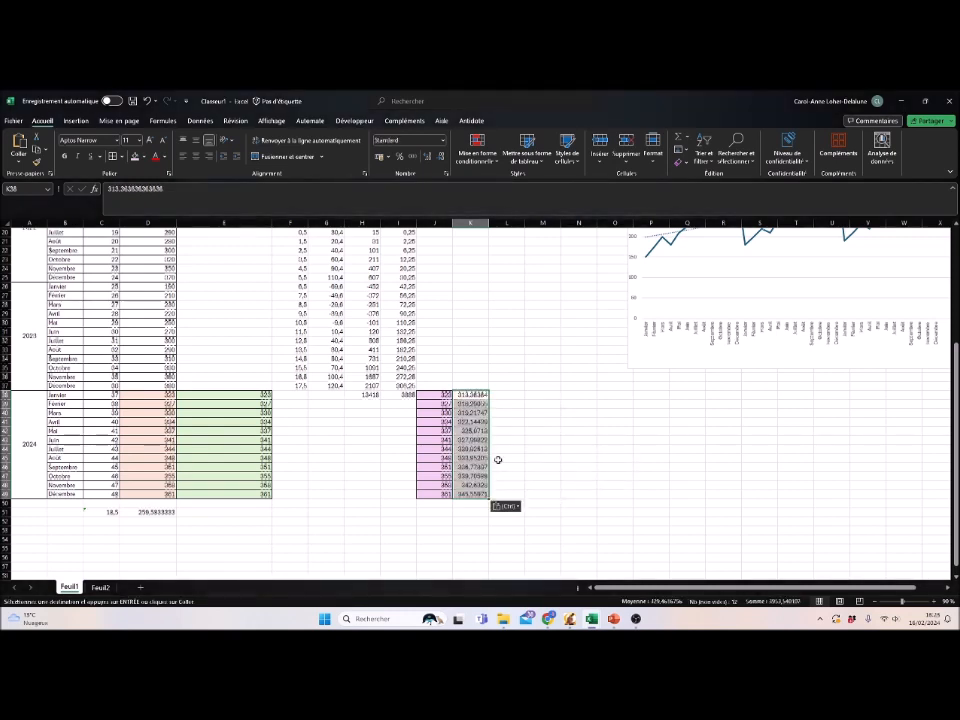
Step: Format the pasted forecasts in K38:K49 with no decimals and give them a light blue fill
left_click(440, 158)
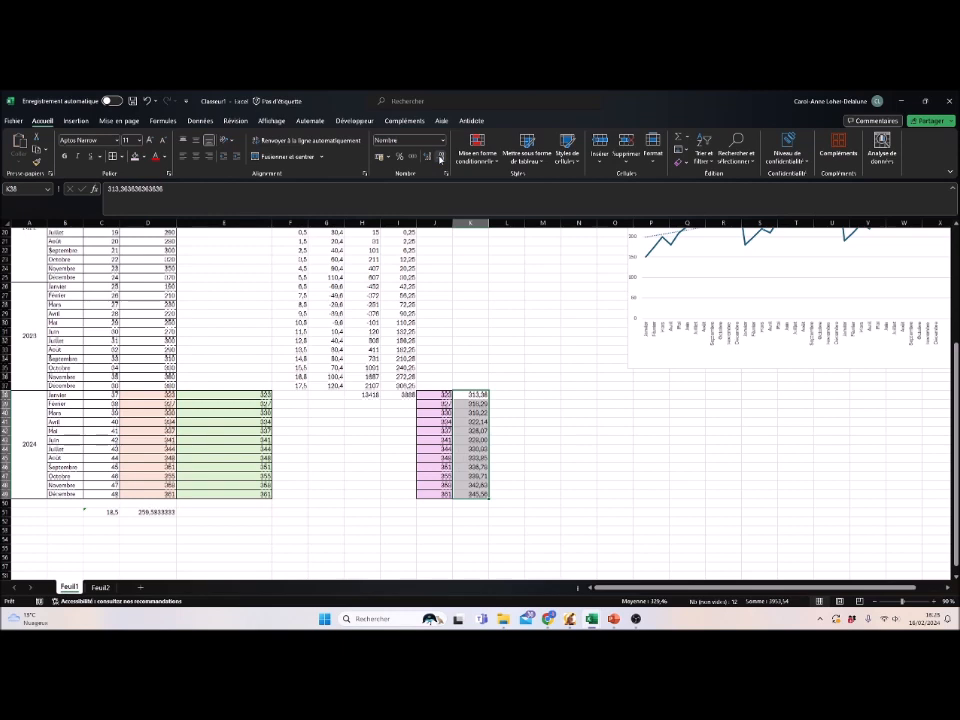
left_click(440, 158)
left_click(440, 158)
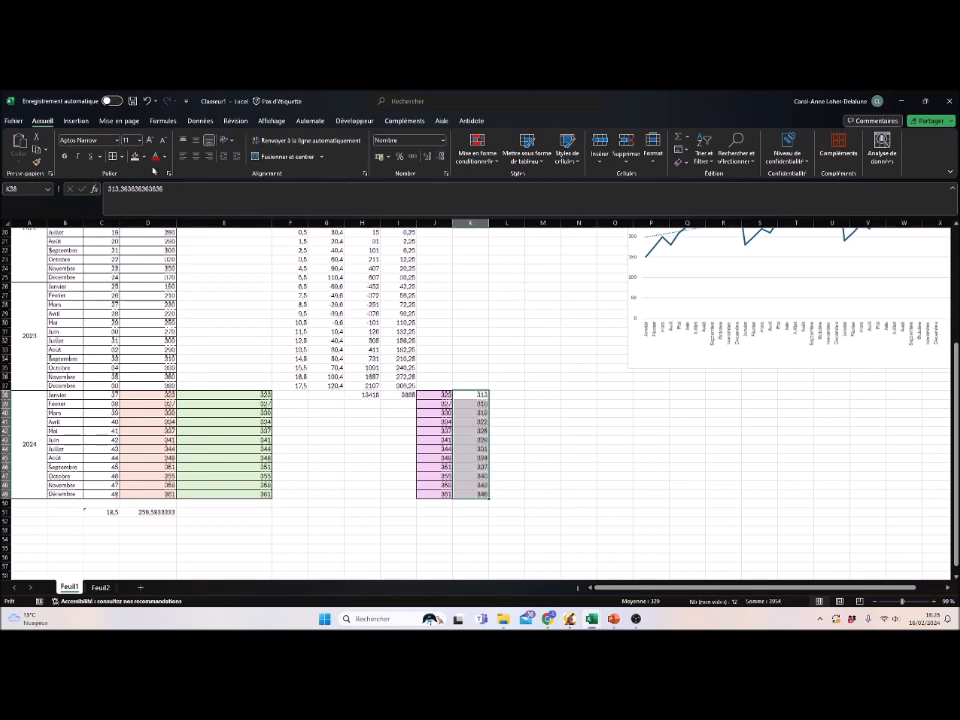
left_click(145, 157)
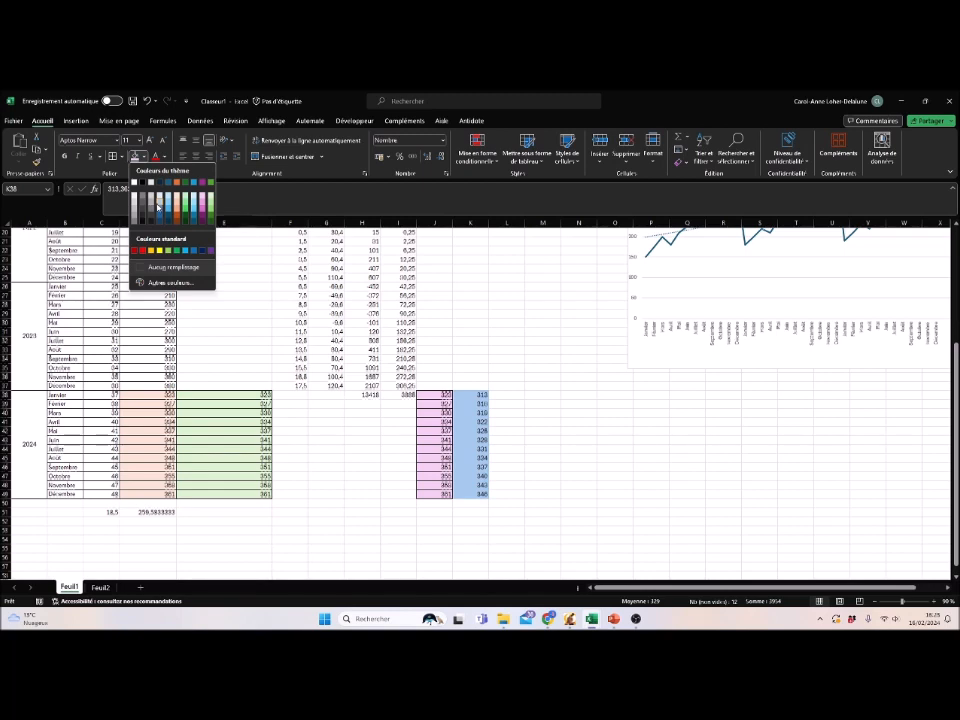
left_click(157, 206)
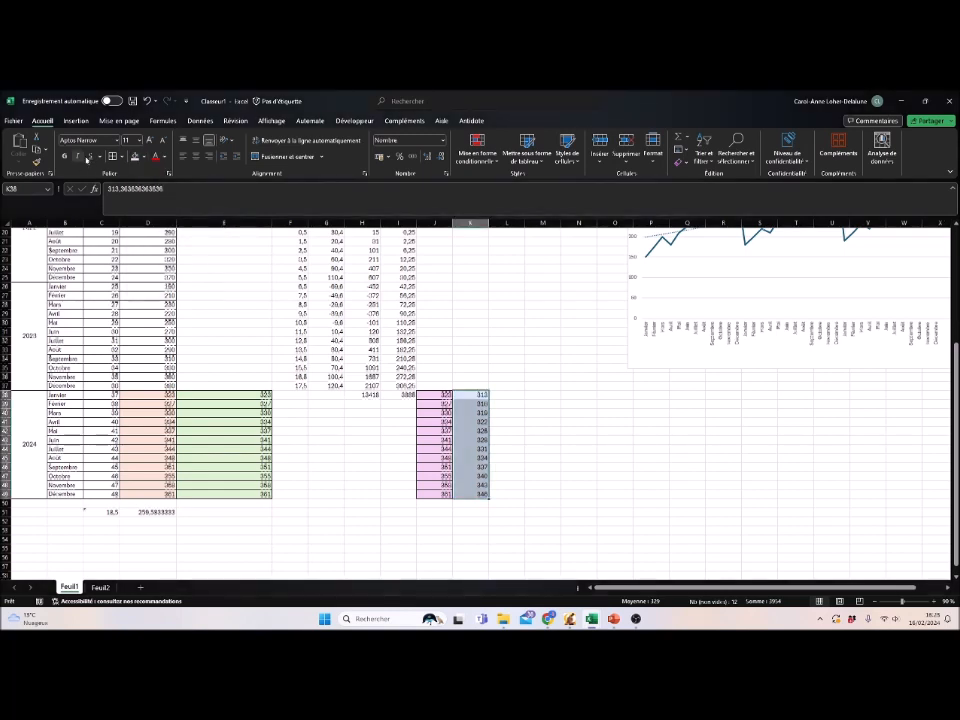
left_click(574, 495)
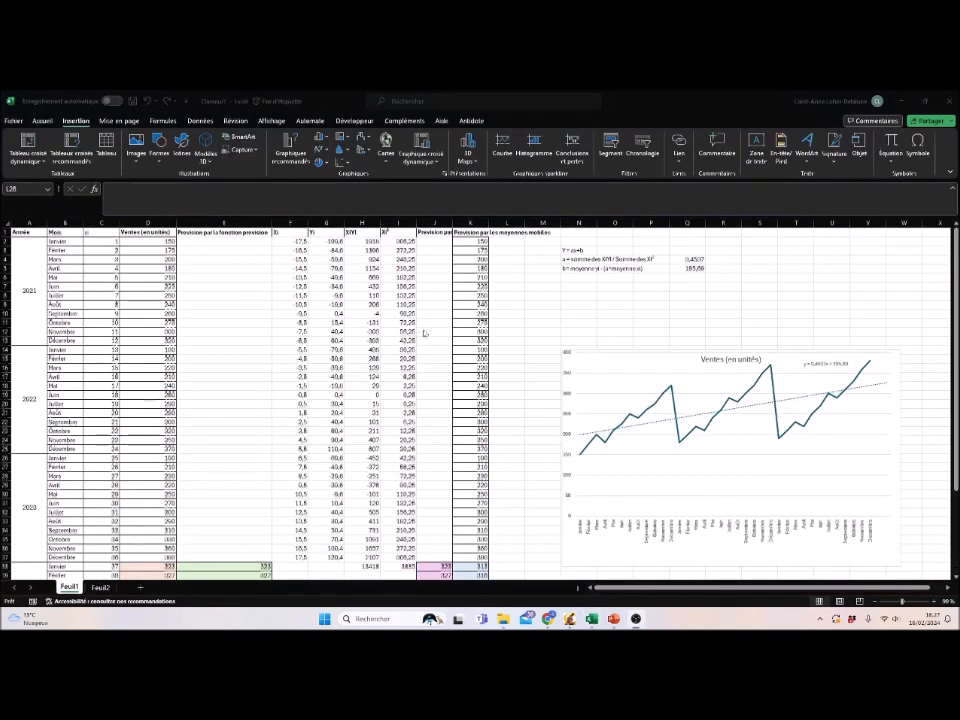
Step: Insert a line chart (Courbe) from the months B1:B49, sales D1:D49 and moving-average forecasts K1:K49
left_click(61, 242)
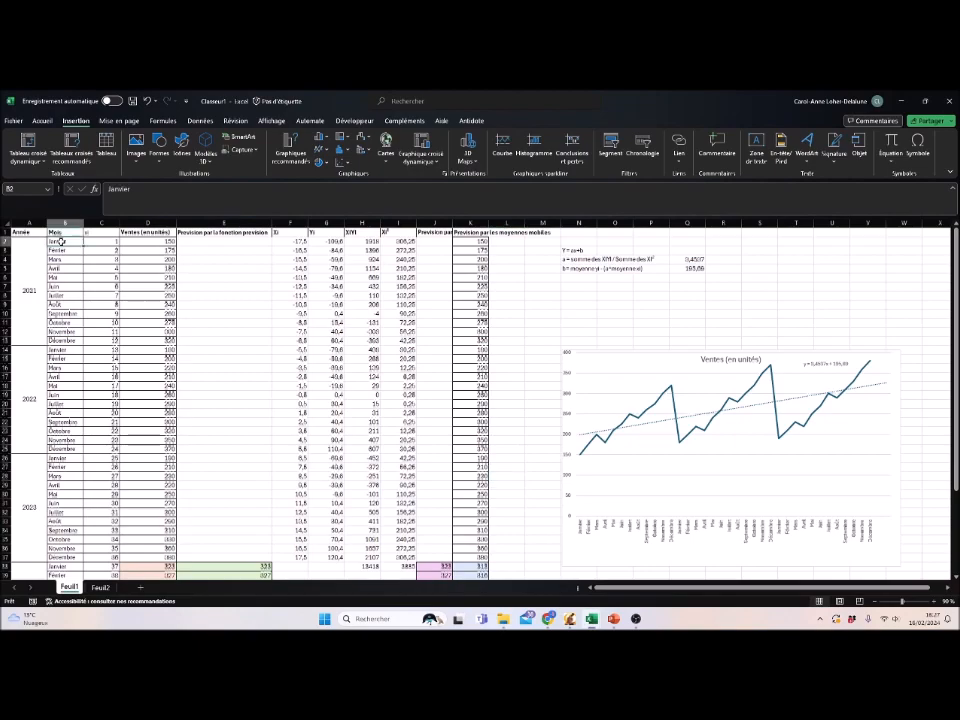
left_click_drag(63, 233, 72, 566)
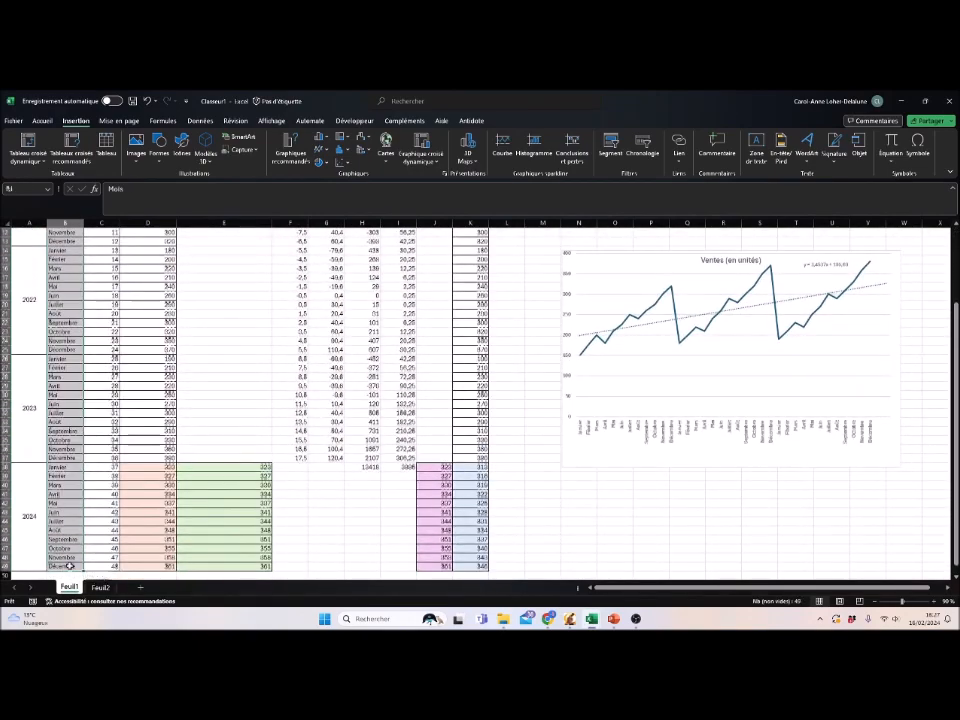
scroll(161, 370, "up", 3)
scroll(161, 370, "down", 6)
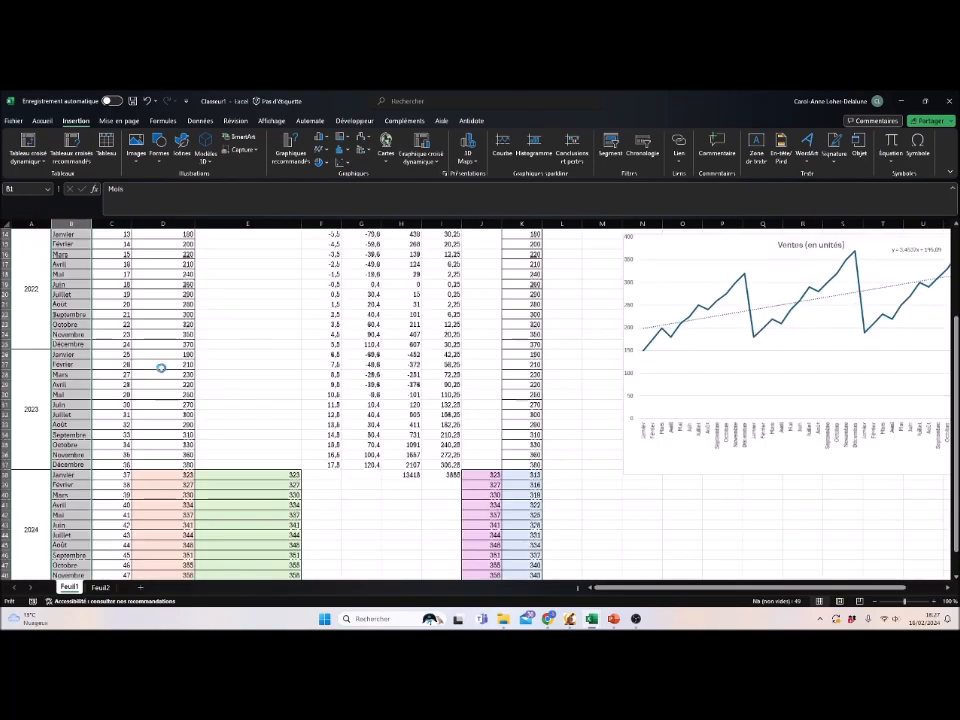
left_click_drag(95, 228, 95, 487)
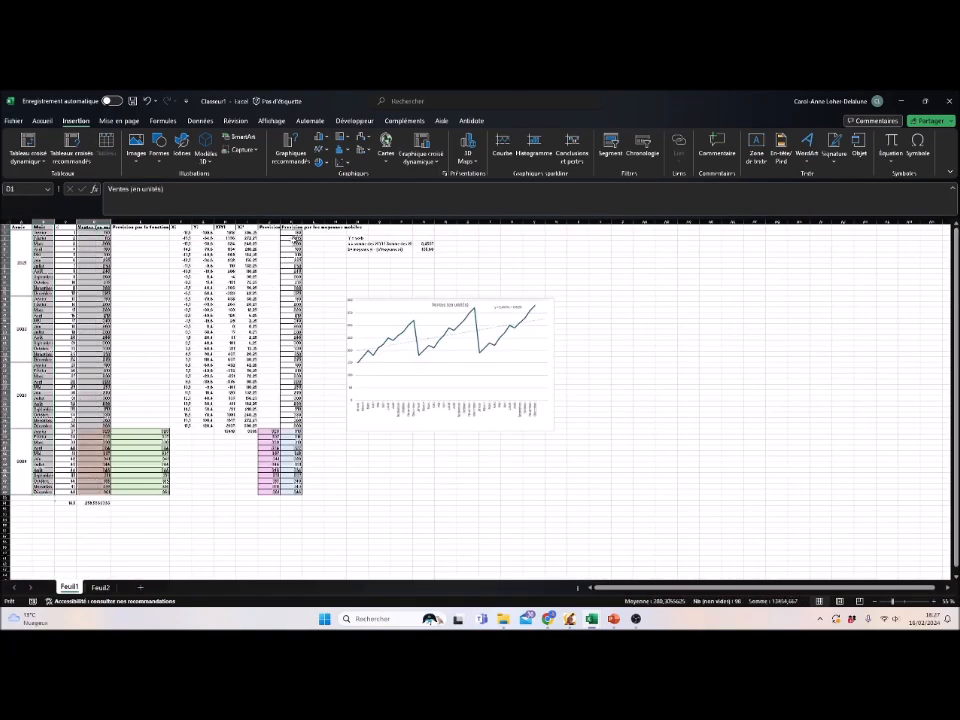
left_click_drag(293, 229, 313, 473)
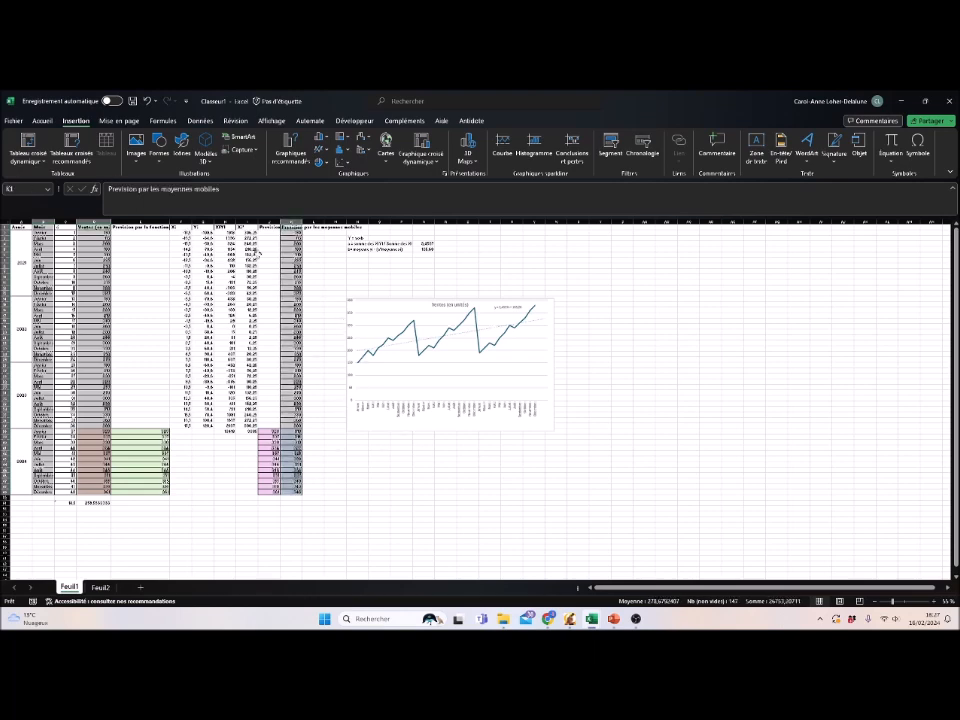
left_click(289, 151)
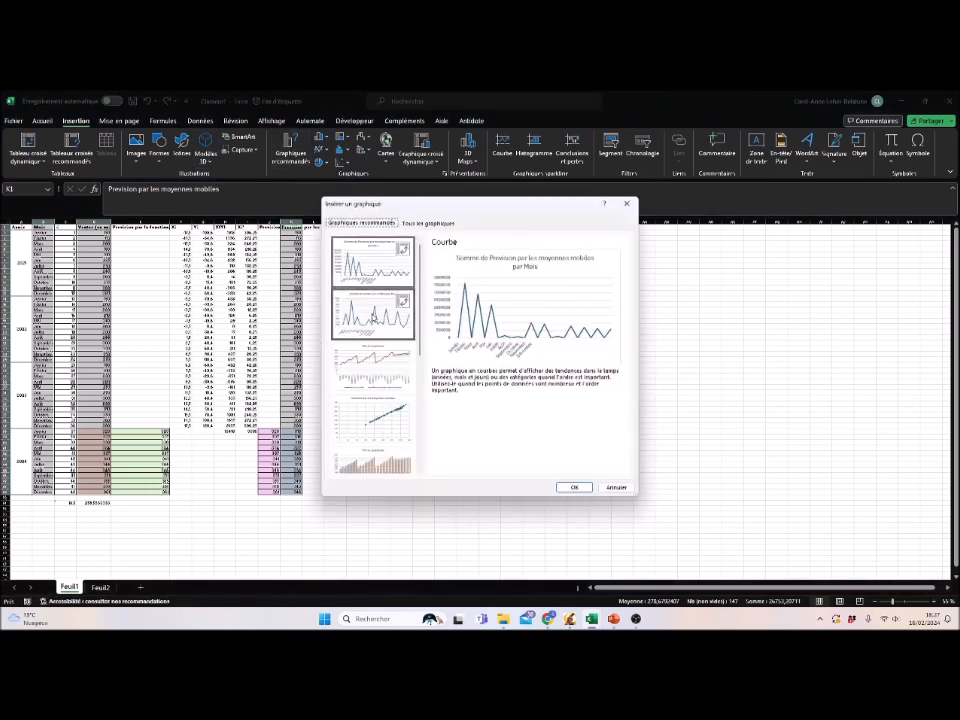
left_click(372, 366)
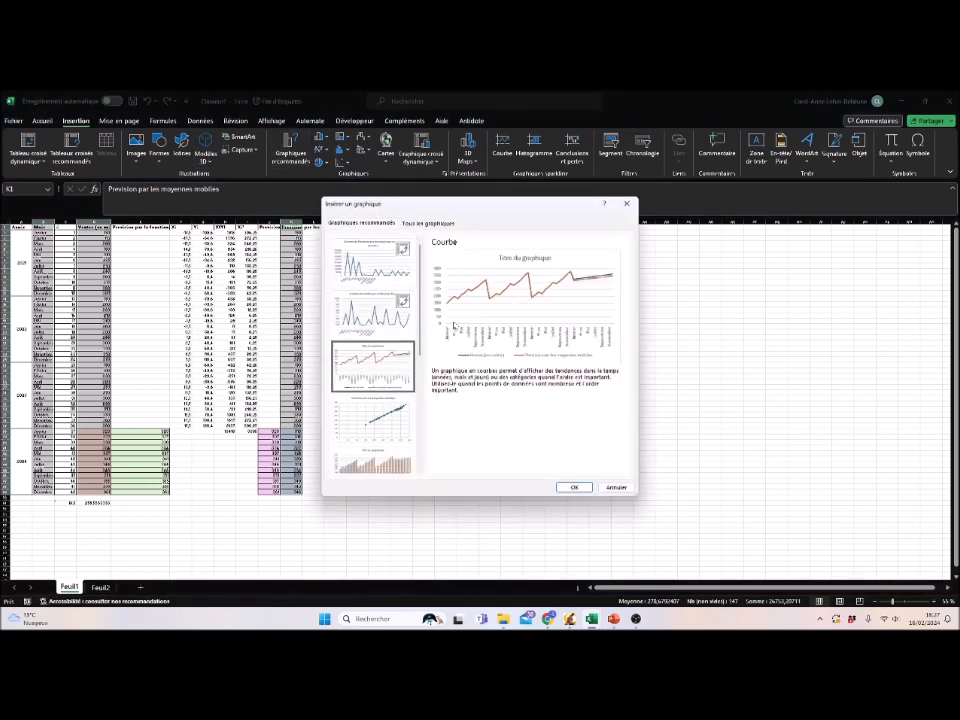
left_click(573, 487)
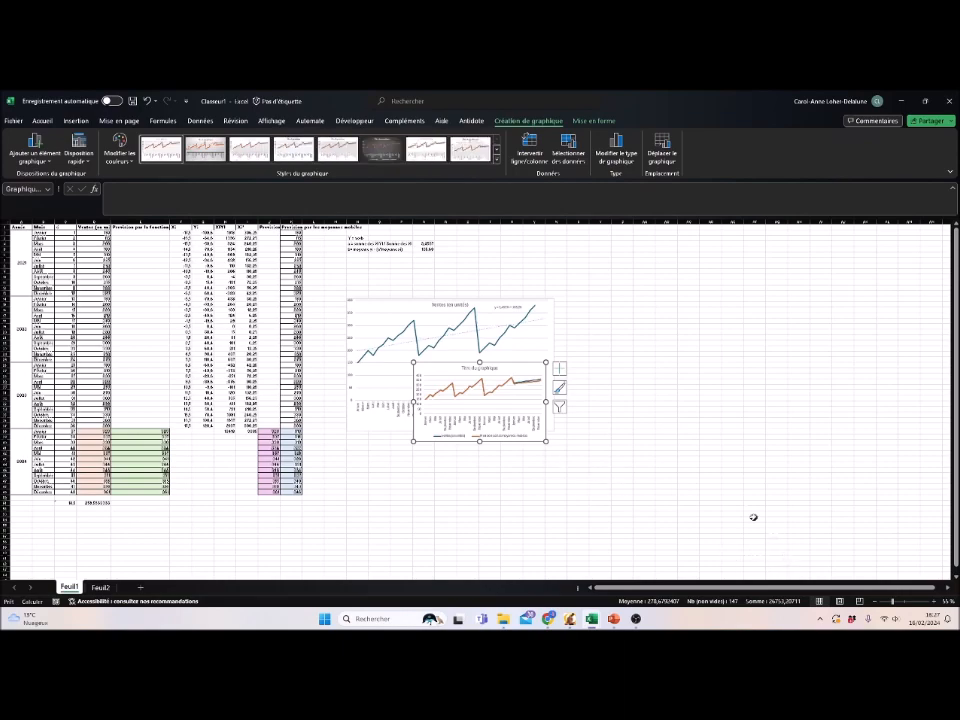
Step: Move the new line chart below the Ventes (en unités) chart and enlarge it
left_click(932, 601)
left_click(932, 601)
left_click(932, 601)
left_click_drag(746, 538, 632, 508)
left_click_drag(609, 401, 543, 519)
scroll(640, 520, "down", 3)
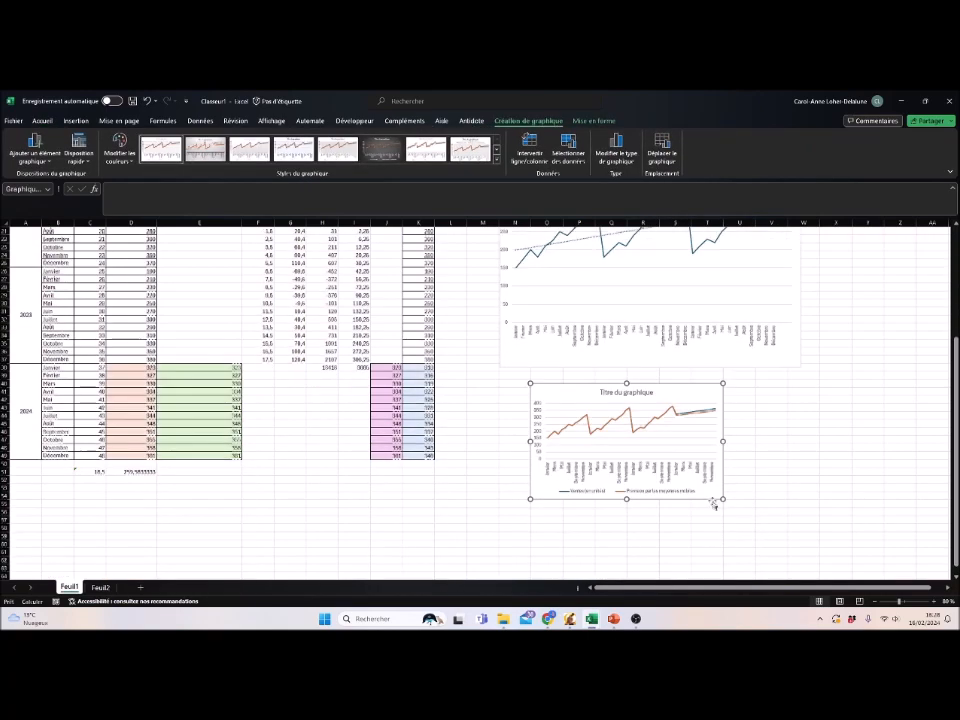
left_click_drag(794, 538, 831, 502)
scroll(808, 534, "up", 1)
left_click(934, 601)
left_click(934, 601)
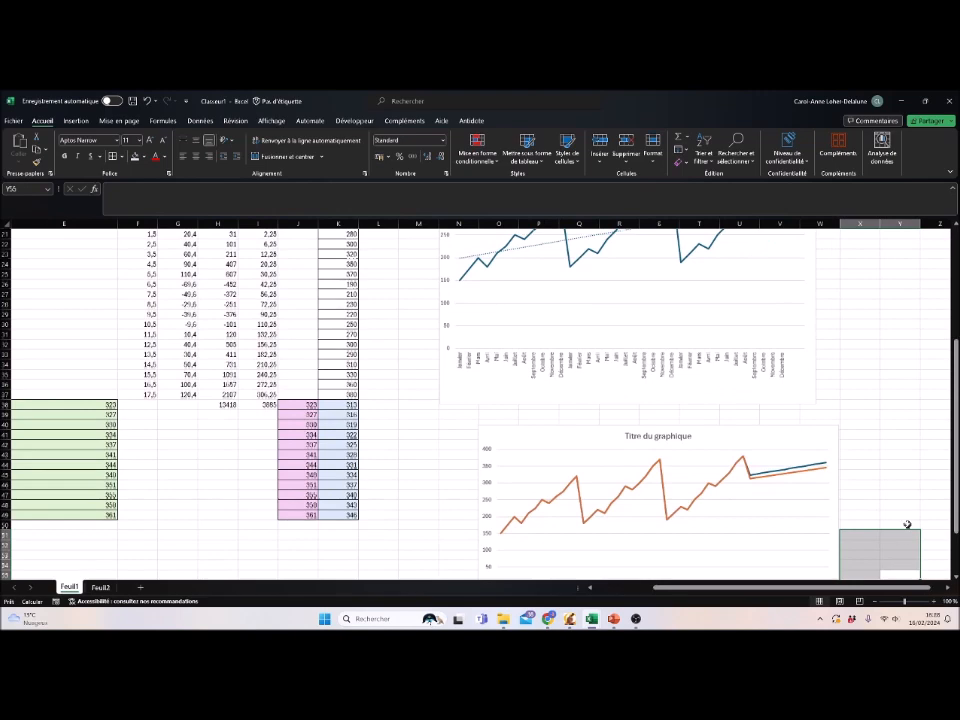
Step: Stretch the new line chart further so it spans about columns N to X and rows 40 to 64
scroll(909, 512, "down", 4)
left_click(900, 355)
left_click(516, 336)
left_click_drag(481, 305, 435, 298)
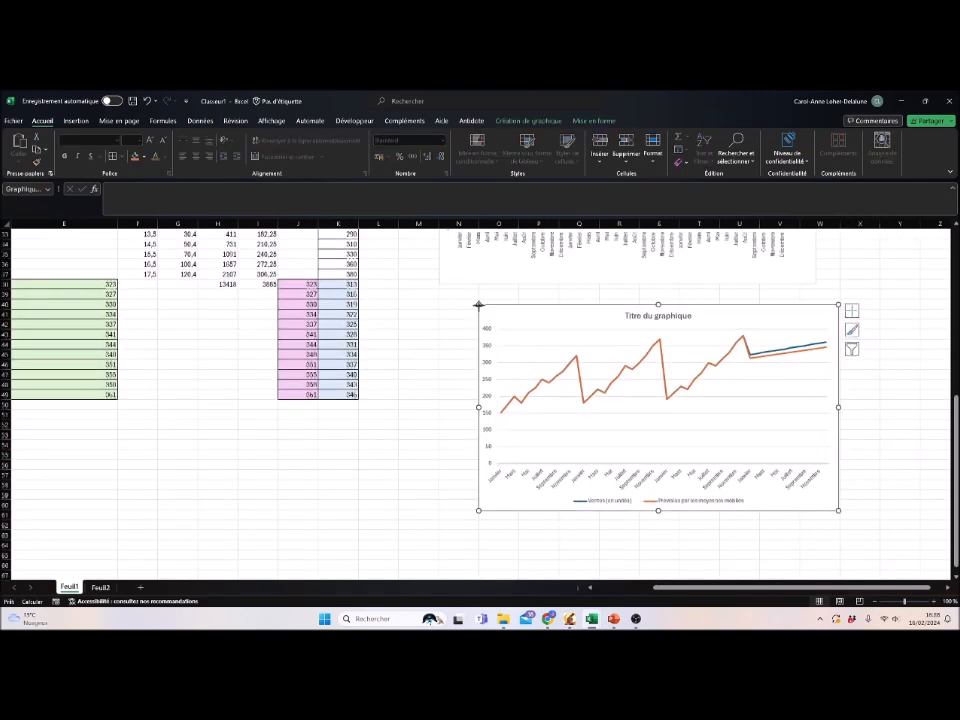
left_click_drag(837, 511, 860, 546)
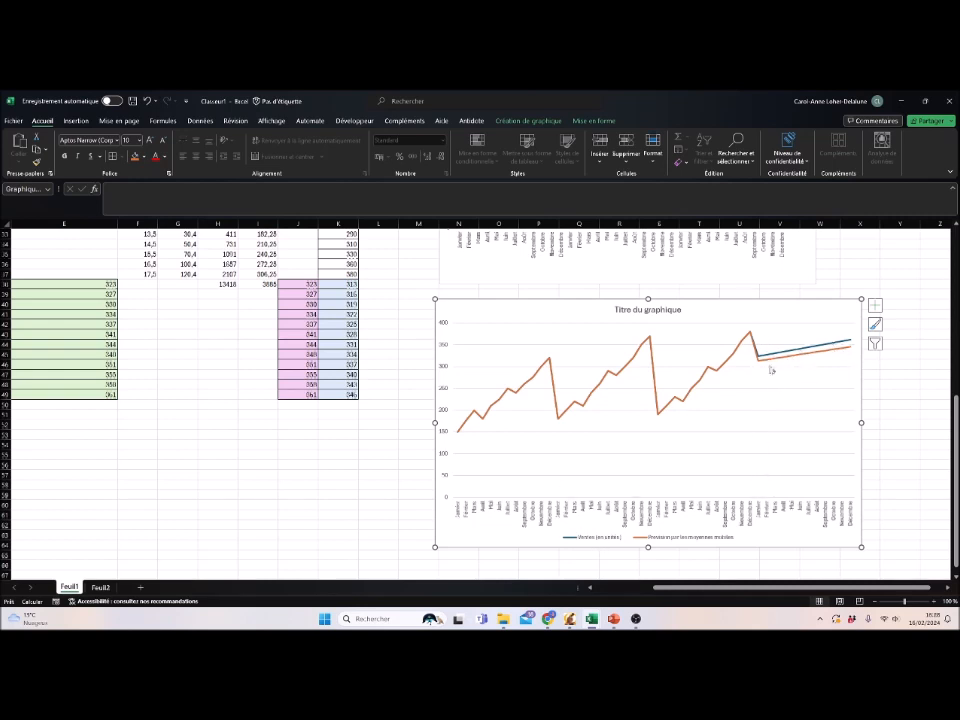
mouse_move(814, 351)
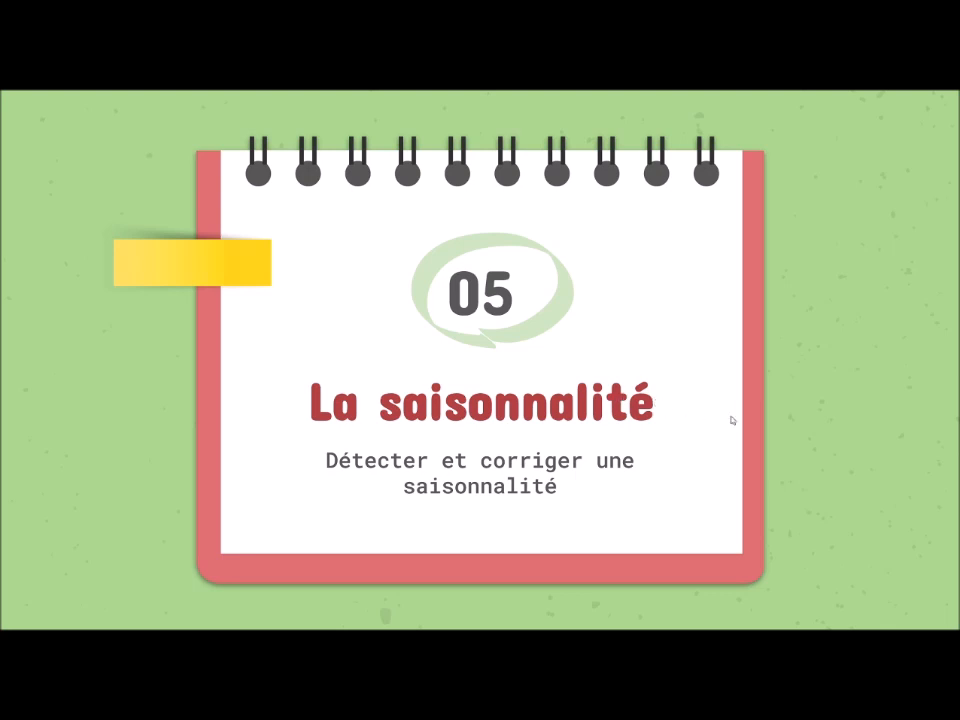
Step: Switch back to the Excel workbook and examine the early-year sales of each year and the Ventes (en unités) chart for seasonality
key("alt+Tab")
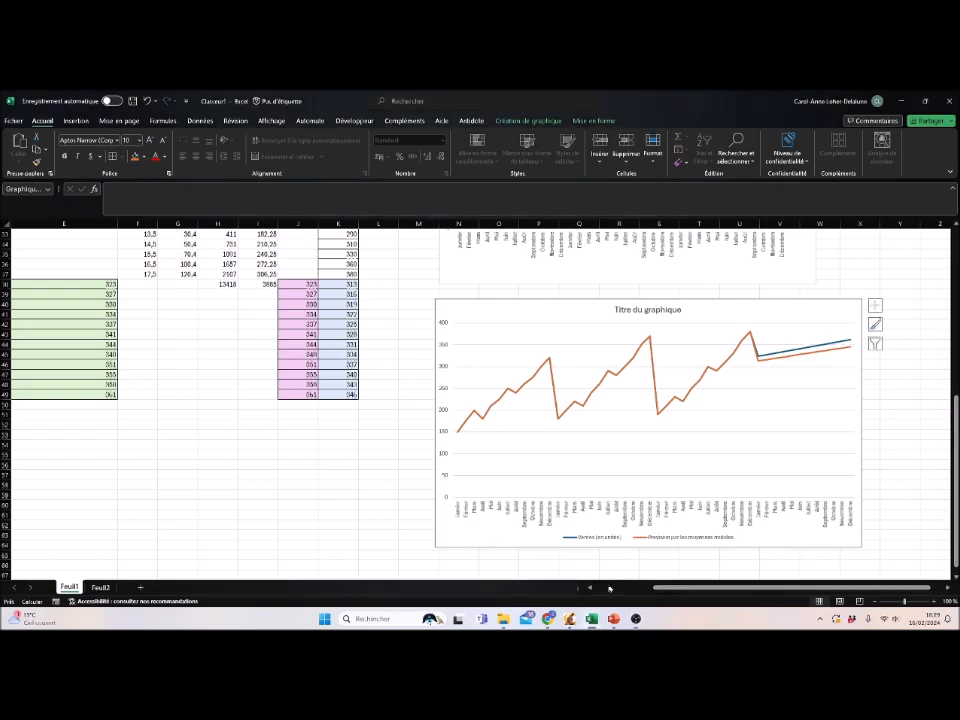
left_click(608, 591)
scroll(315, 512, "up", 10)
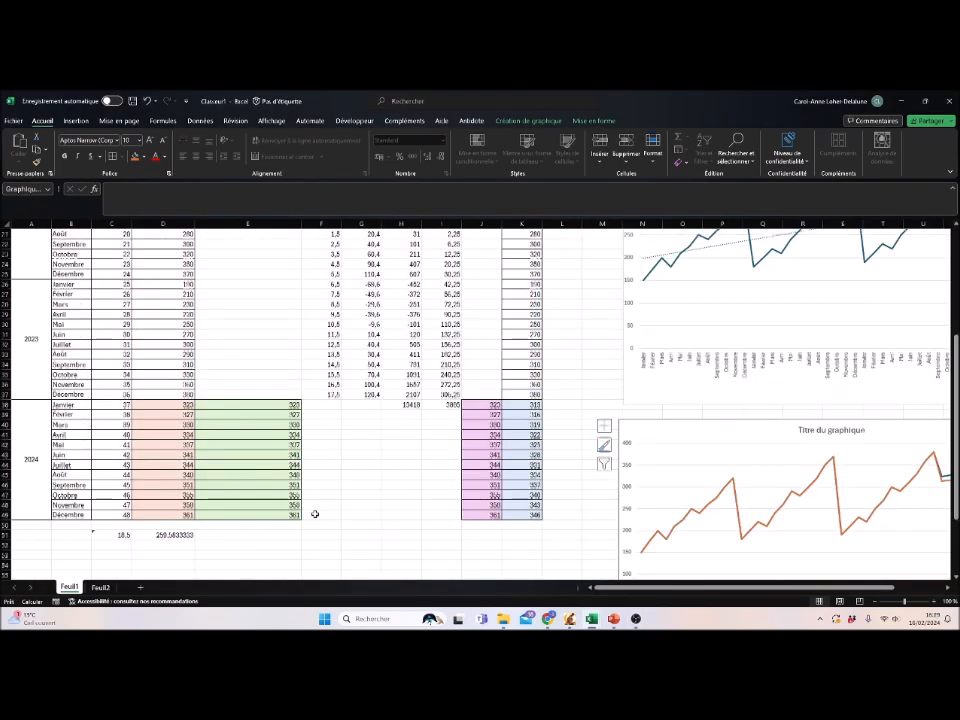
scroll(161, 396, "down", 1)
scroll(223, 381, "up", 1)
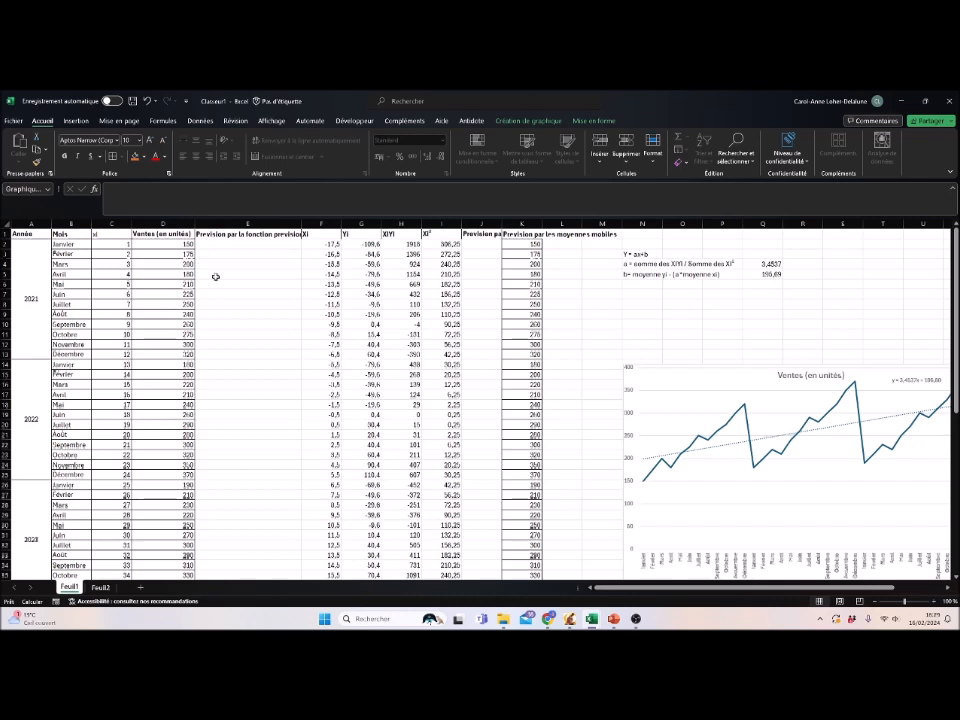
left_click_drag(162, 244, 162, 263)
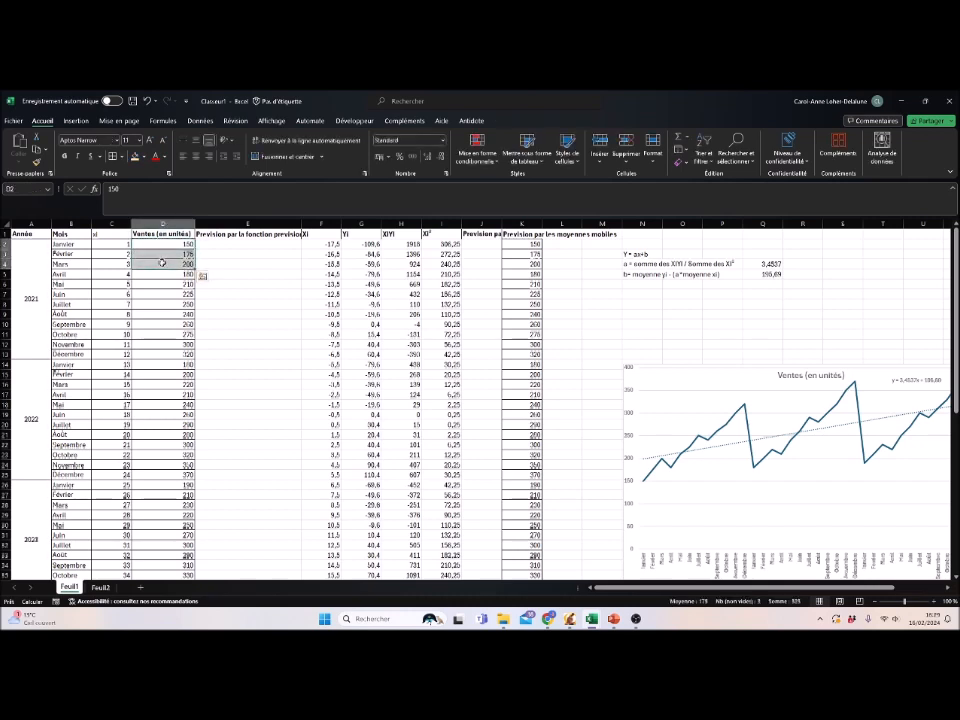
left_click_drag(161, 364, 189, 392)
left_click(173, 365)
scroll(167, 396, "down", 3)
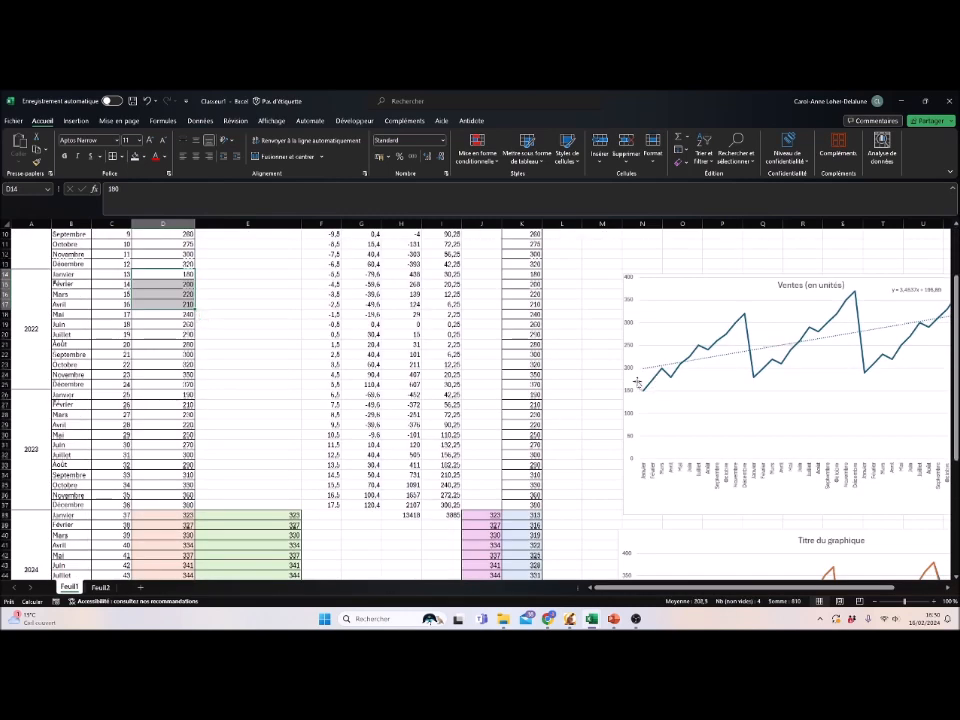
scroll(167, 396, "up", 3)
left_click(234, 383)
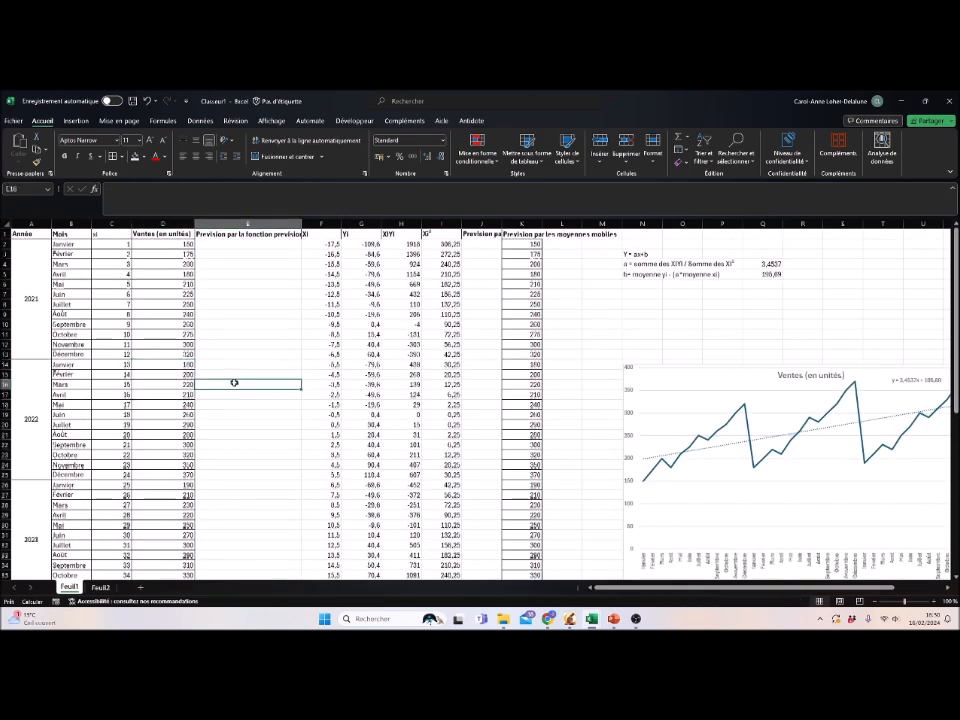
left_click(748, 369)
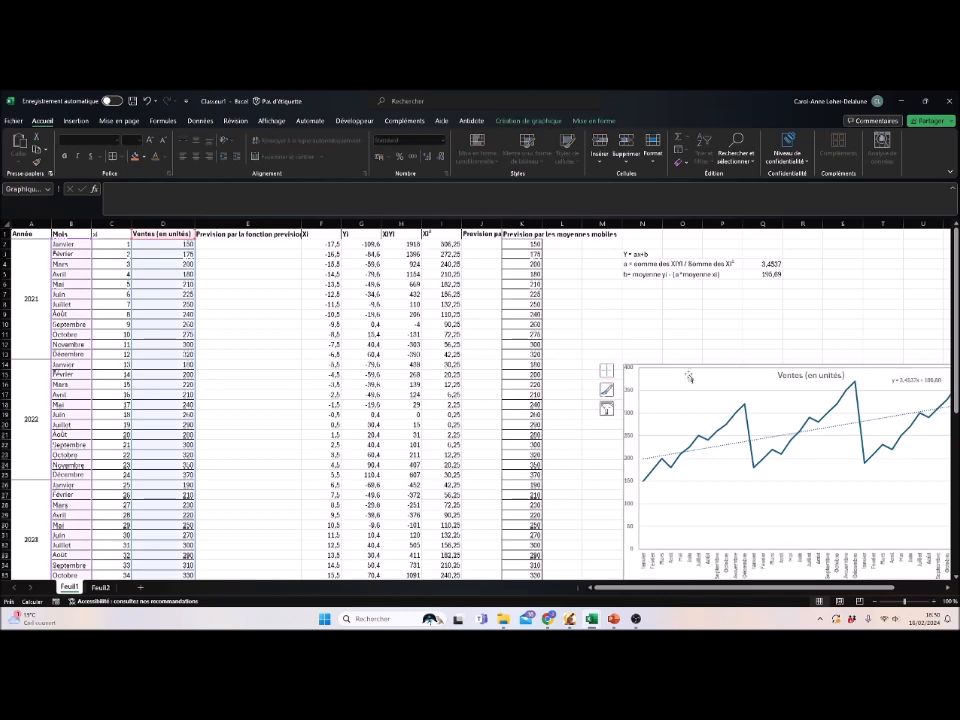
left_click_drag(624, 589, 671, 589)
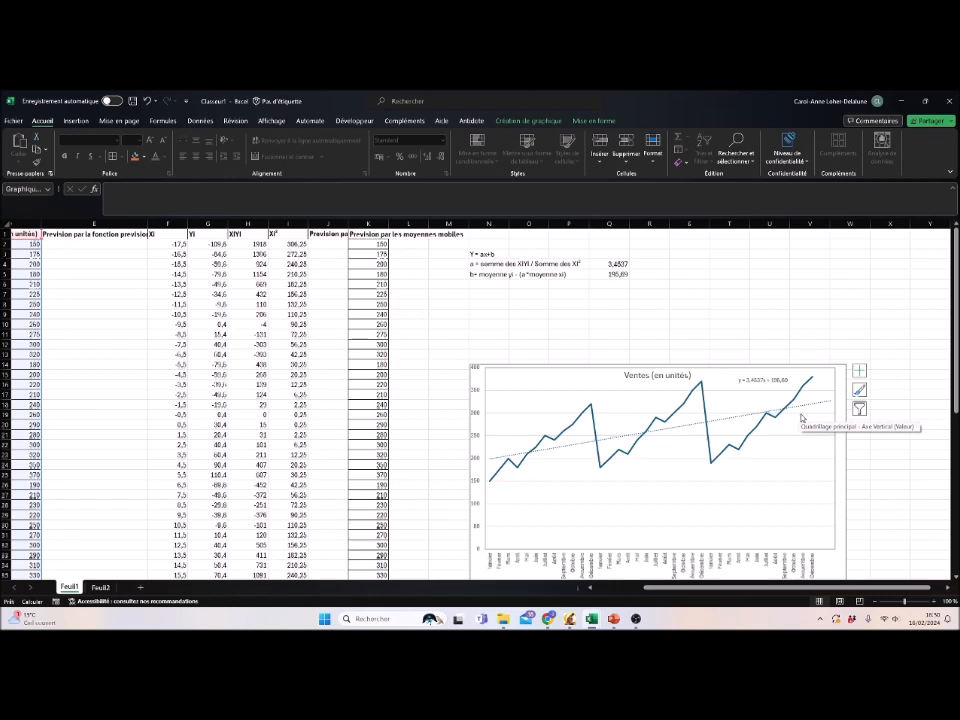
Step: Calculate the correlation between the period numbers and sales in N8 with =COEFFICIENT.CORRELATION(C2:C37;D2:D37)
left_click(494, 305)
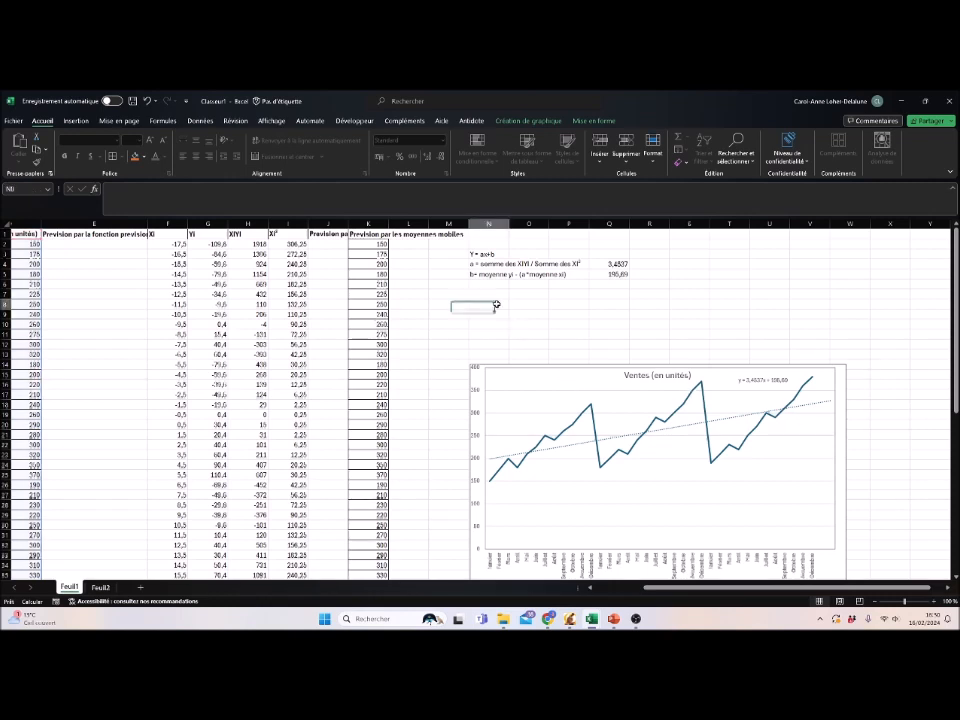
type("=")
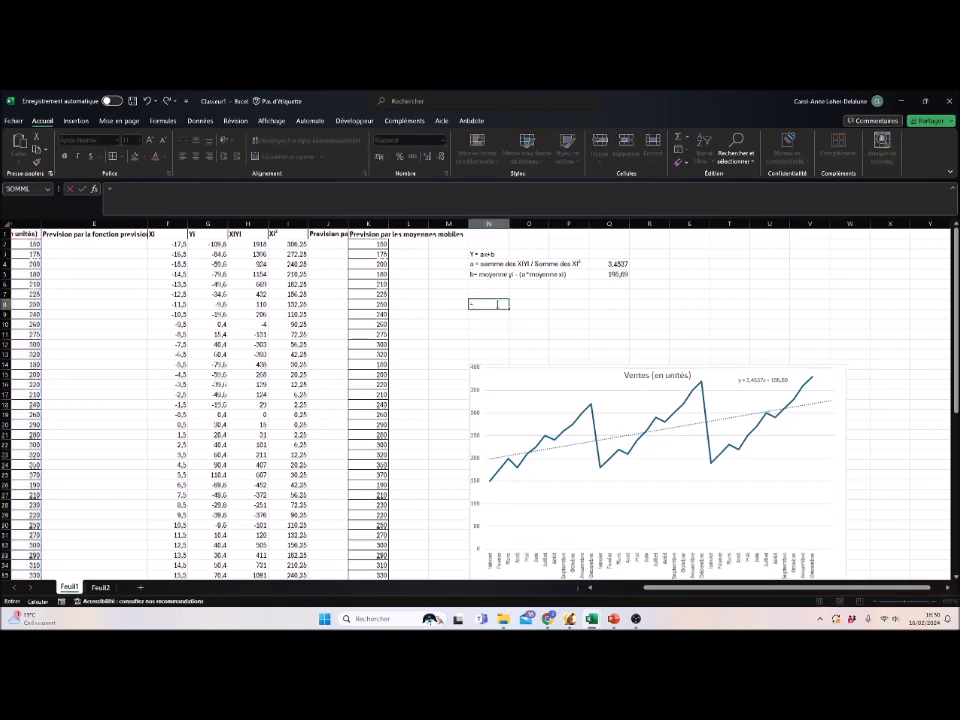
type("coe")
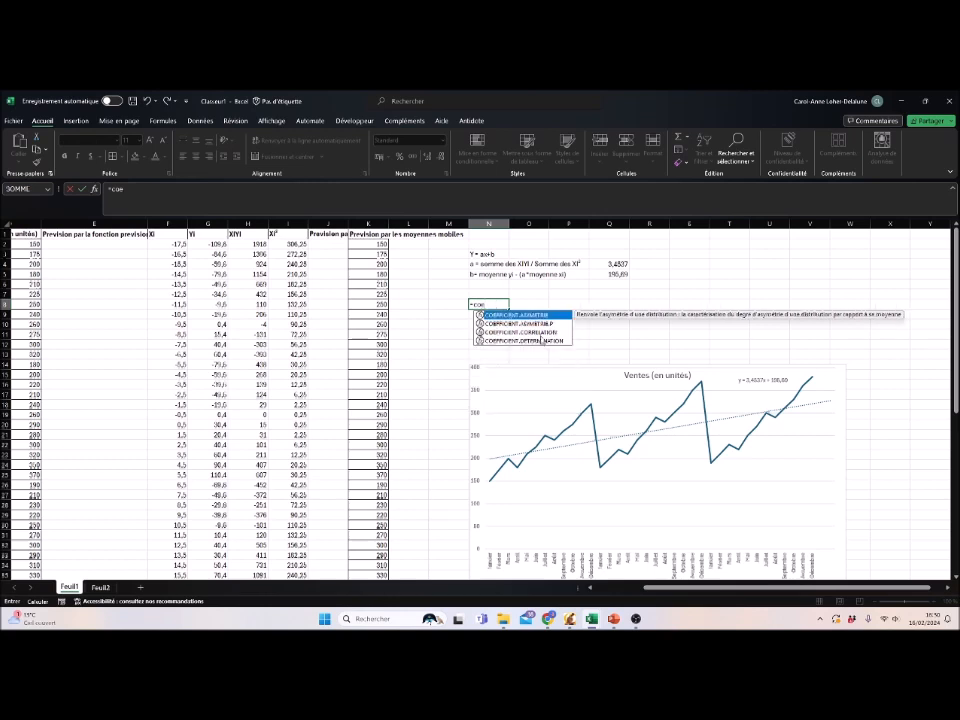
left_click(544, 333)
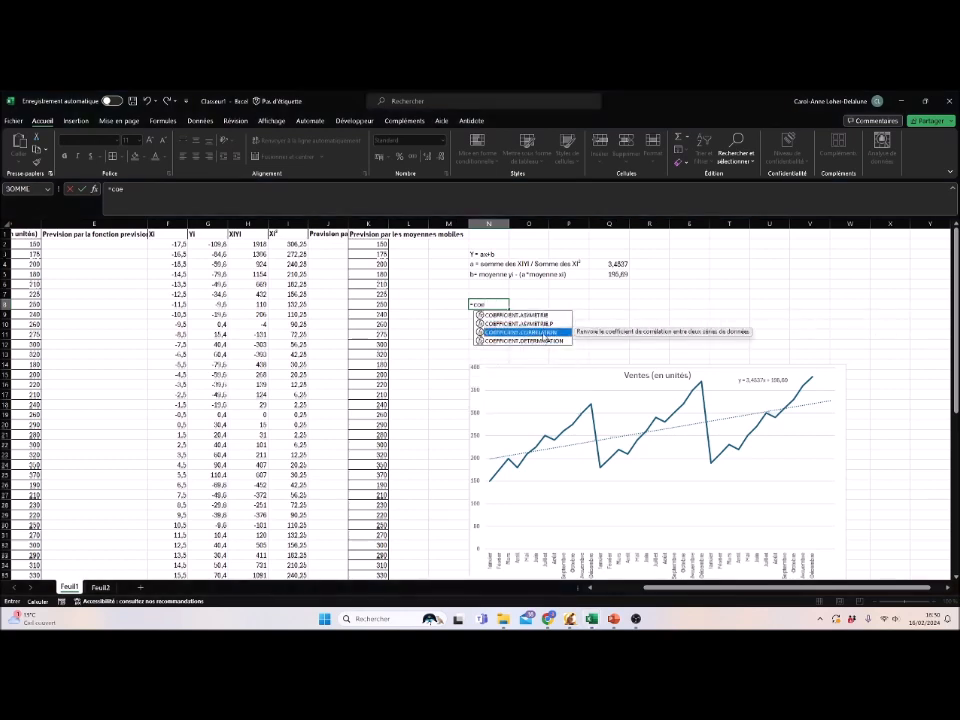
double_click(544, 333)
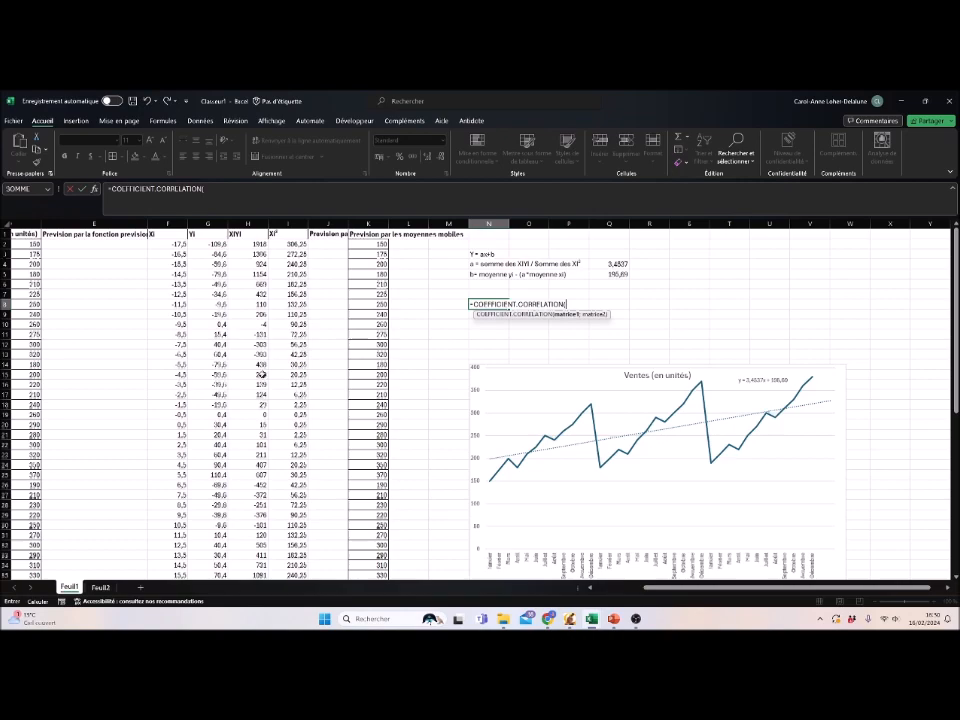
scroll(619, 369, "left", 4)
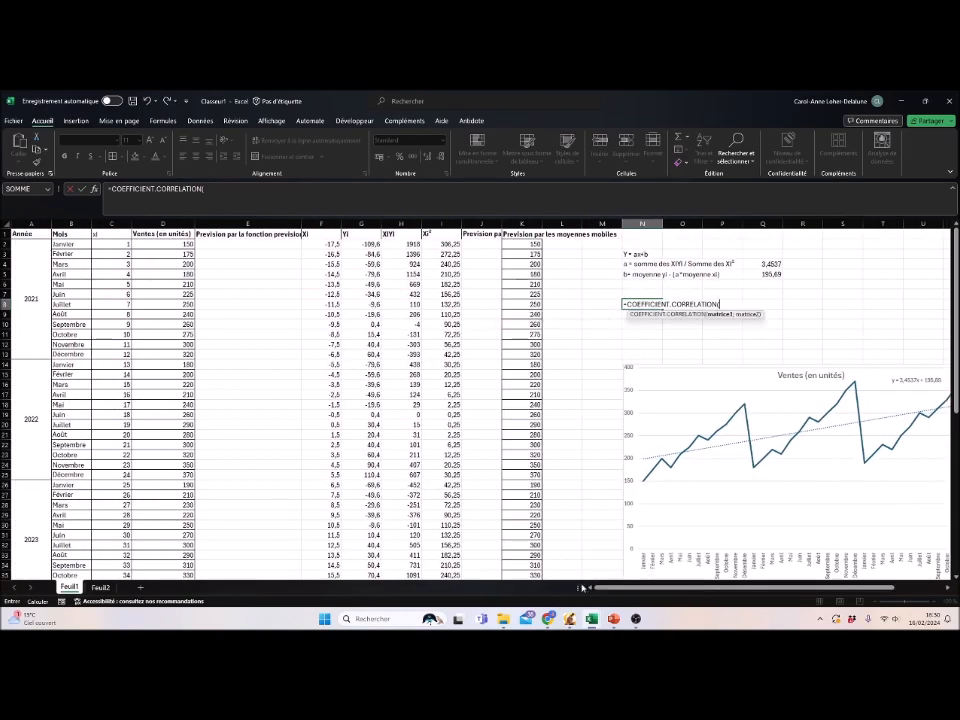
left_click_drag(115, 244, 113, 545)
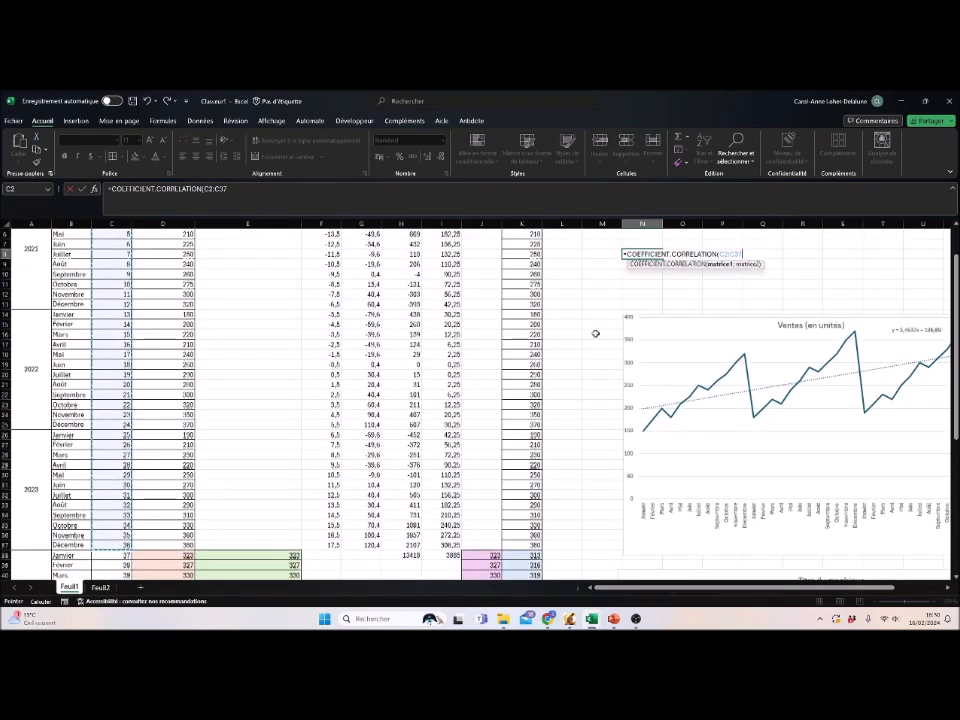
type(";")
scroll(200, 328, "up", 2)
left_click_drag(178, 245, 184, 545)
type(")")
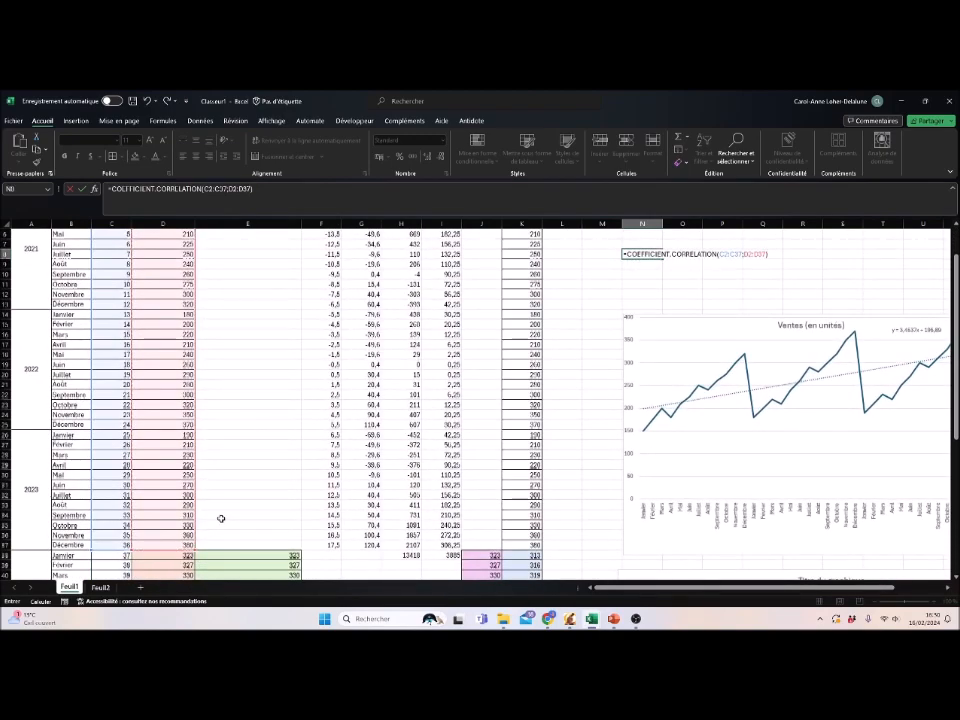
key("Return")
Step: Reduce the correlation coefficient in N8 to two decimal places
left_click(641, 255)
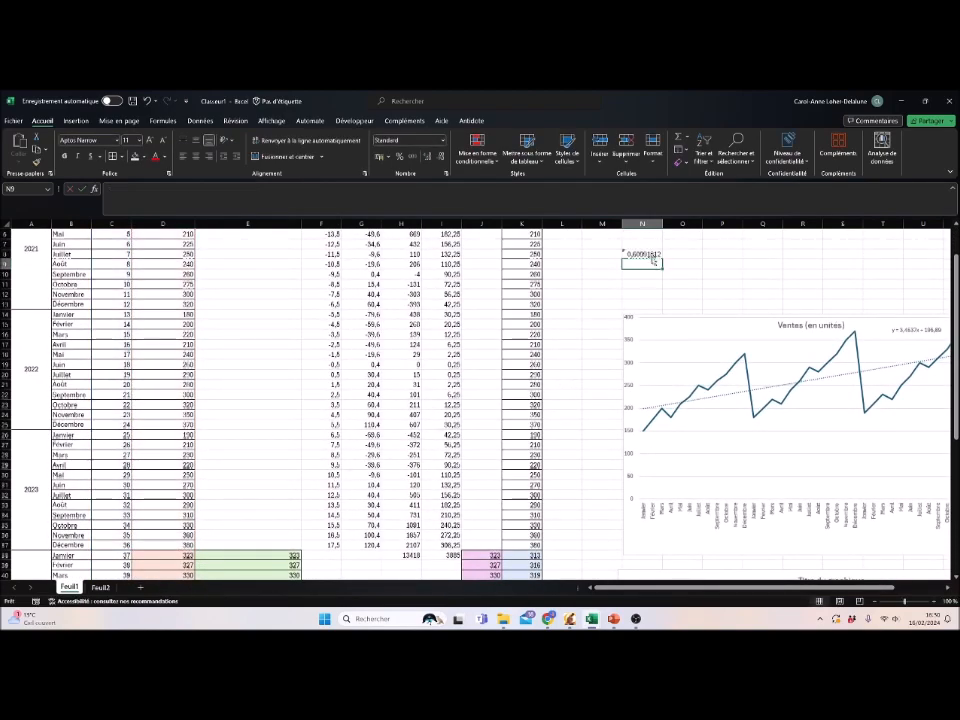
left_click(443, 160)
left_click(443, 160)
left_click(443, 160)
left_click(443, 160)
scroll(690, 290, "up", 1)
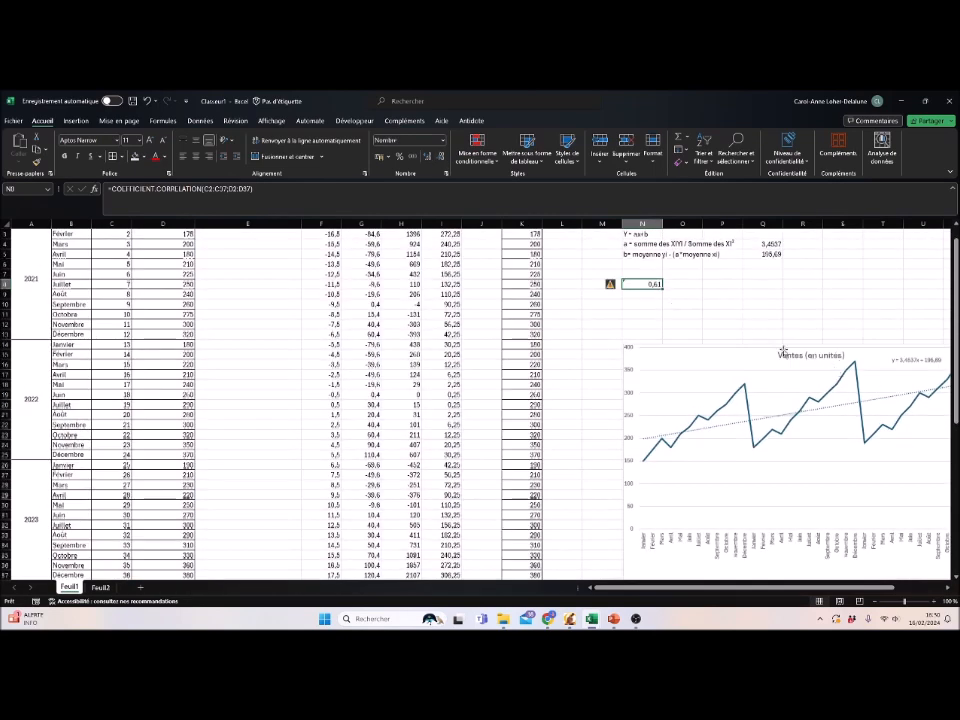
Step: Label the correlation coefficient with r in cell M8
left_click(590, 284)
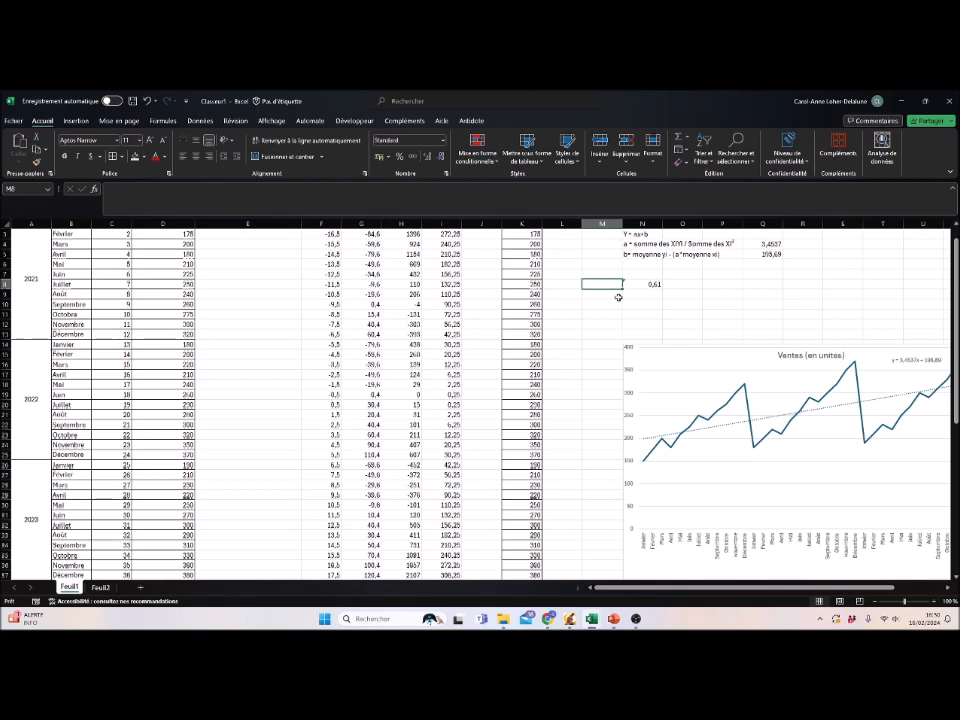
type("r")
key("ctrl+Return")
left_click(637, 302)
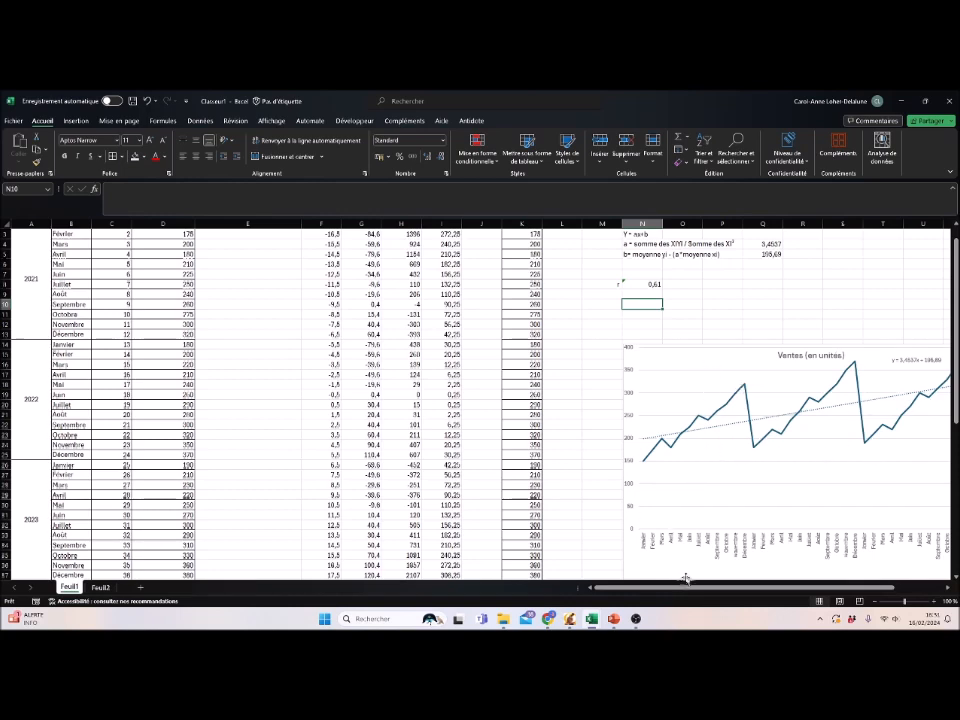
Step: Examine the Ventes (en unités) chart and the forecast comparison chart below it, focusing on the forecast lines for 2024
left_click_drag(680, 587, 742, 589)
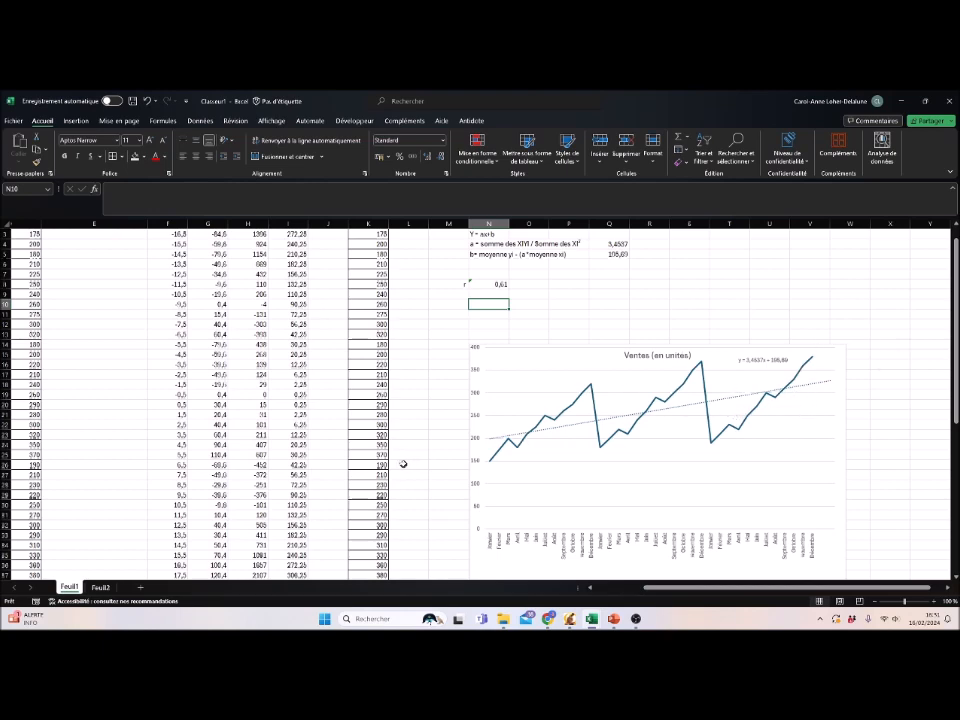
scroll(412, 466, "up", 1)
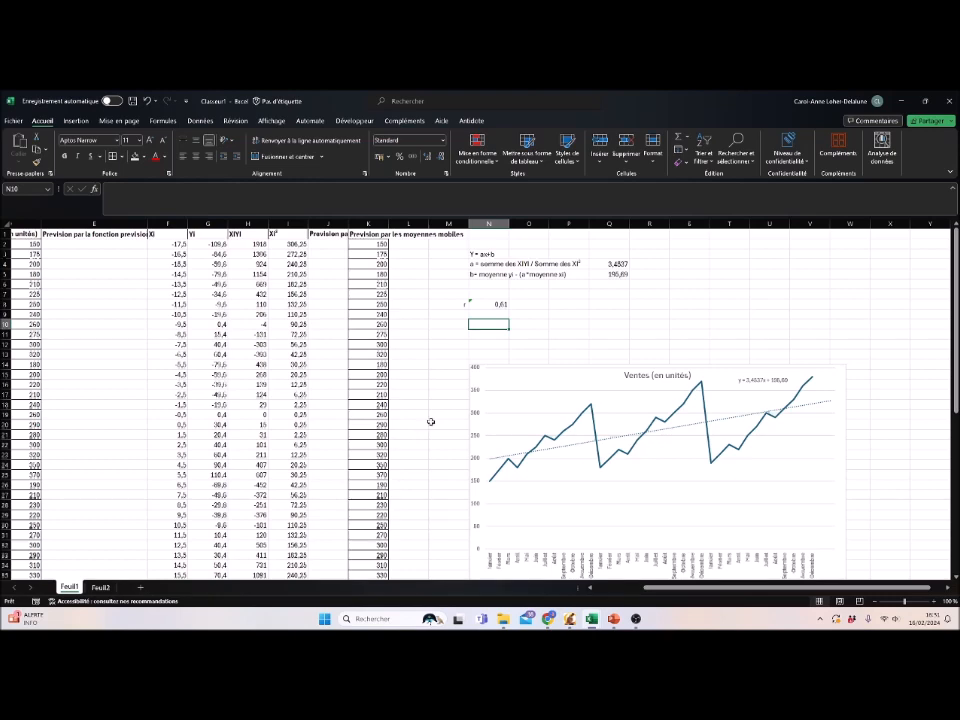
scroll(430, 421, "down", 7)
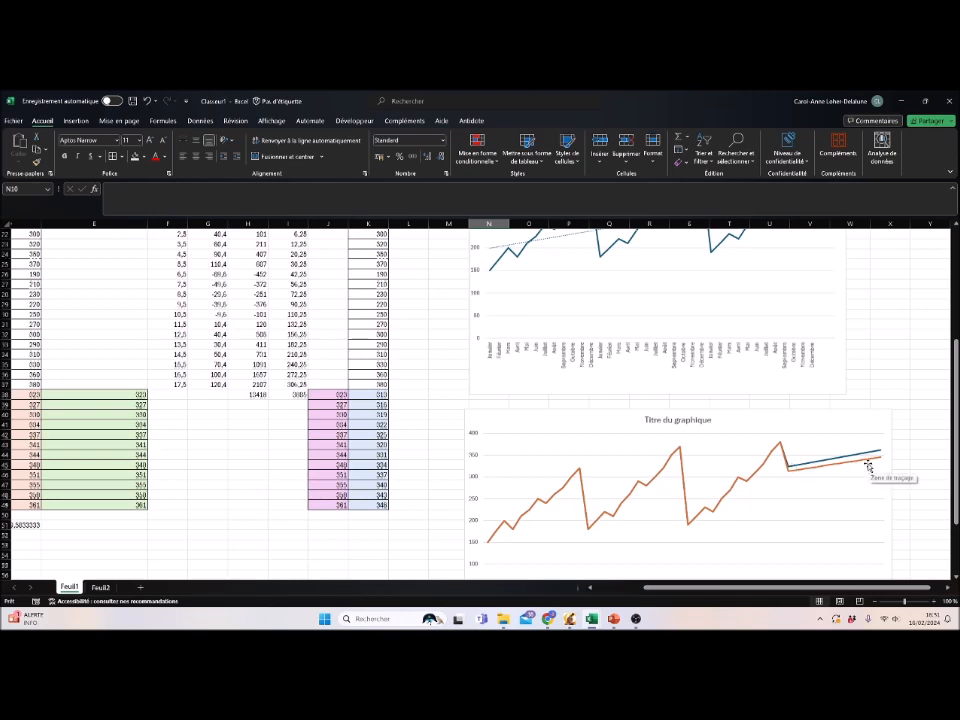
mouse_move(857, 467)
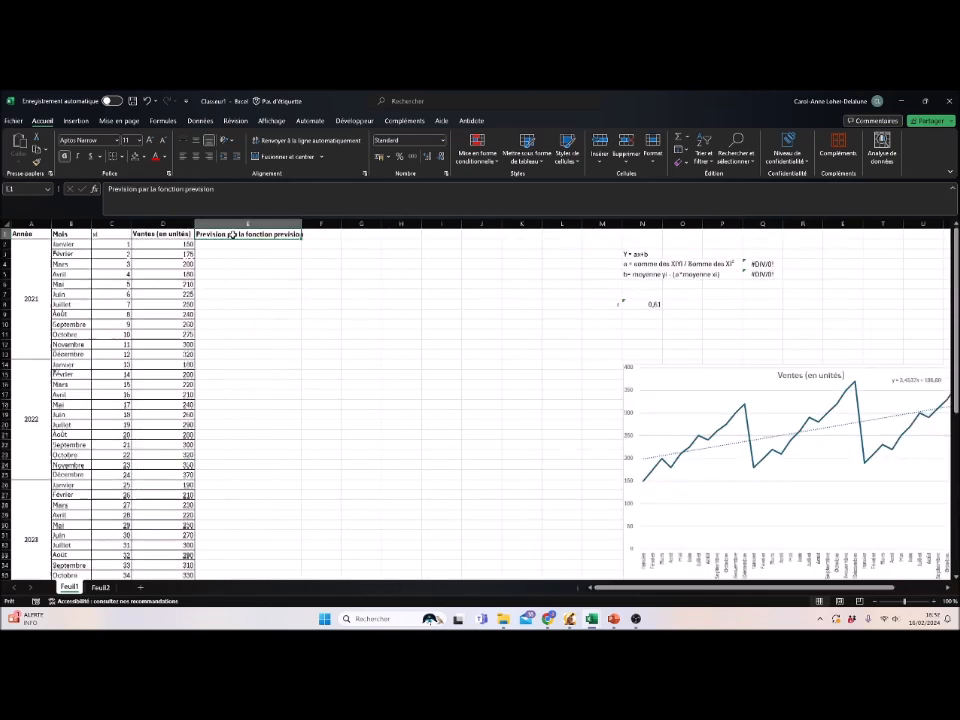
Step: Enter the heading Coefficient de saisonnalité in E1 and move it to F1, leaving column E free
type("Coefficient de saisonnalité")
key("Return")
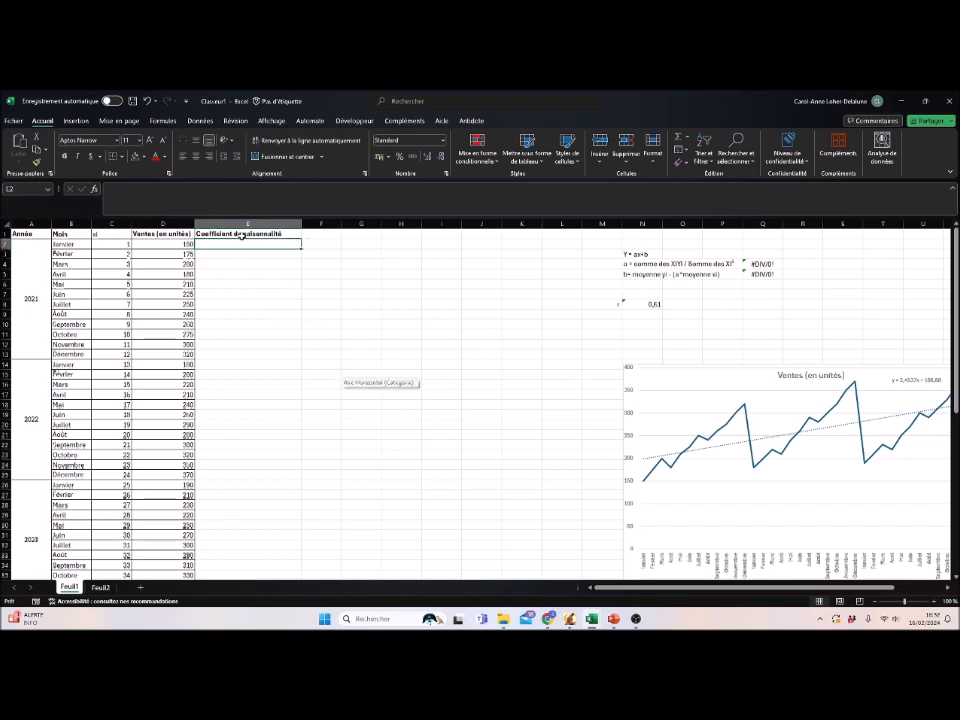
key("Up")
key("ctrl+x")
key("Right")
key("ctrl+v")
key("Down")
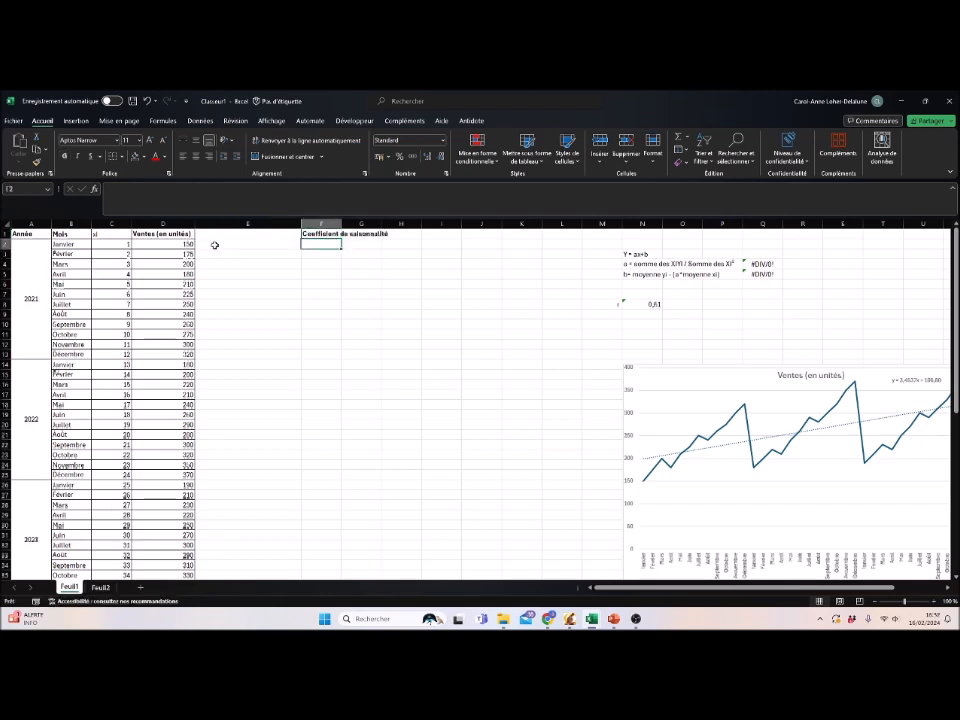
Step: Enter =PREVISION(C2;D2:D37;C2:C37) in E2 and fill it down column E through December 2024 in E49
left_click(170, 244)
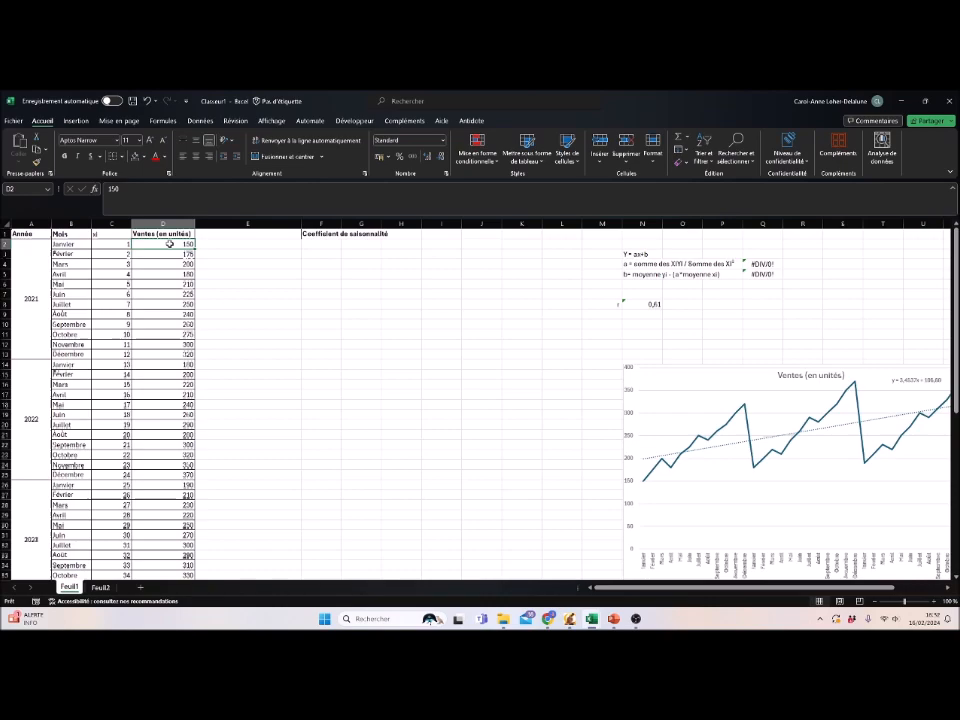
left_click(212, 243)
scroll(270, 360, "down", 8)
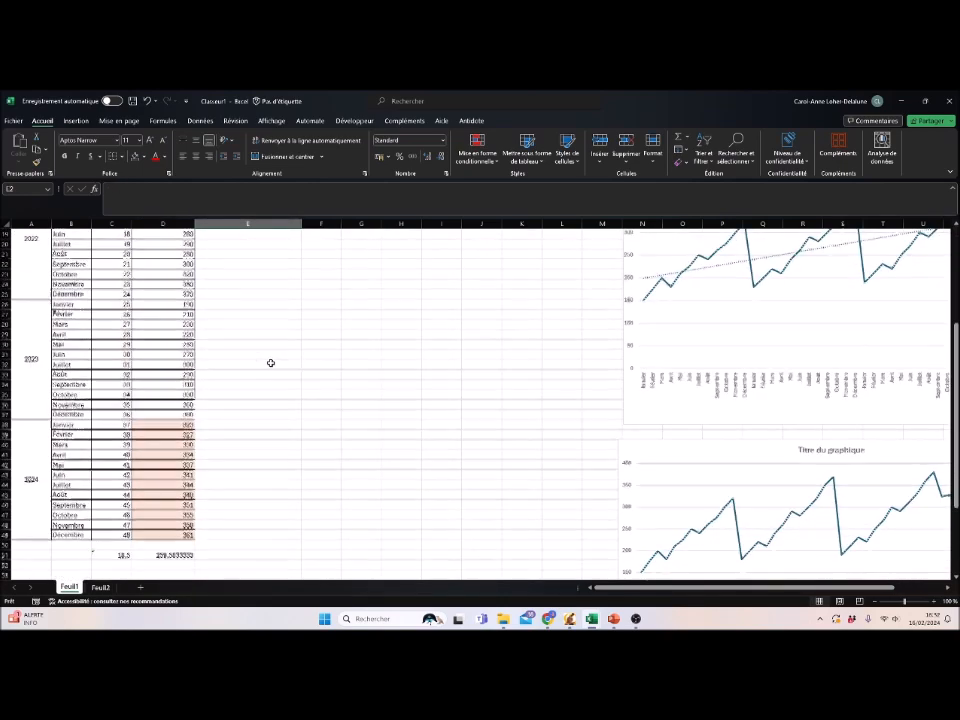
scroll(270, 362, "up", 8)
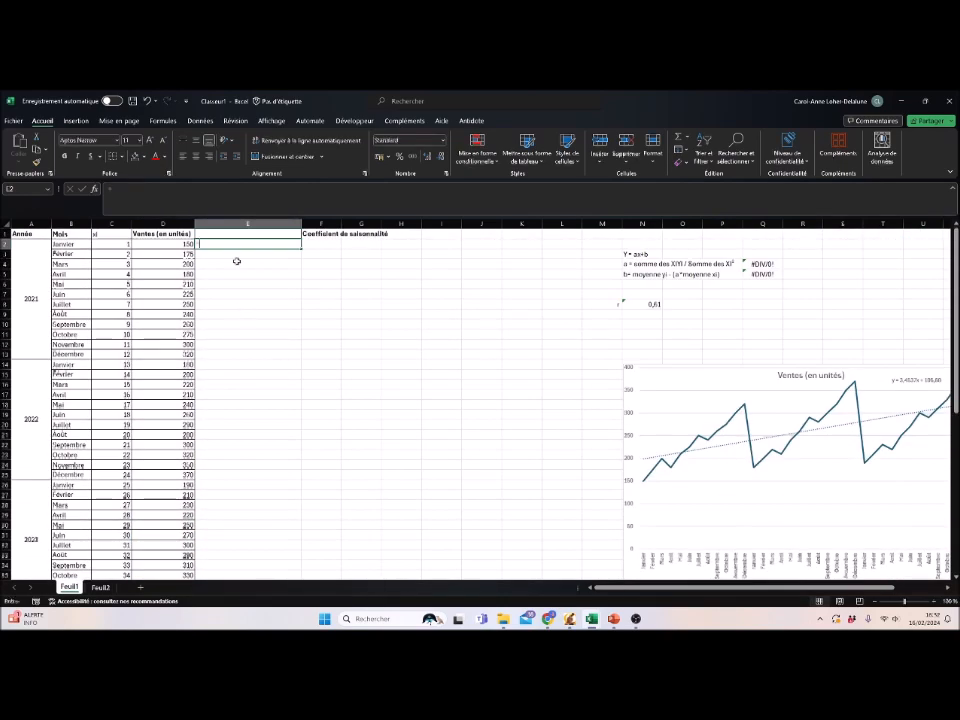
type("=")
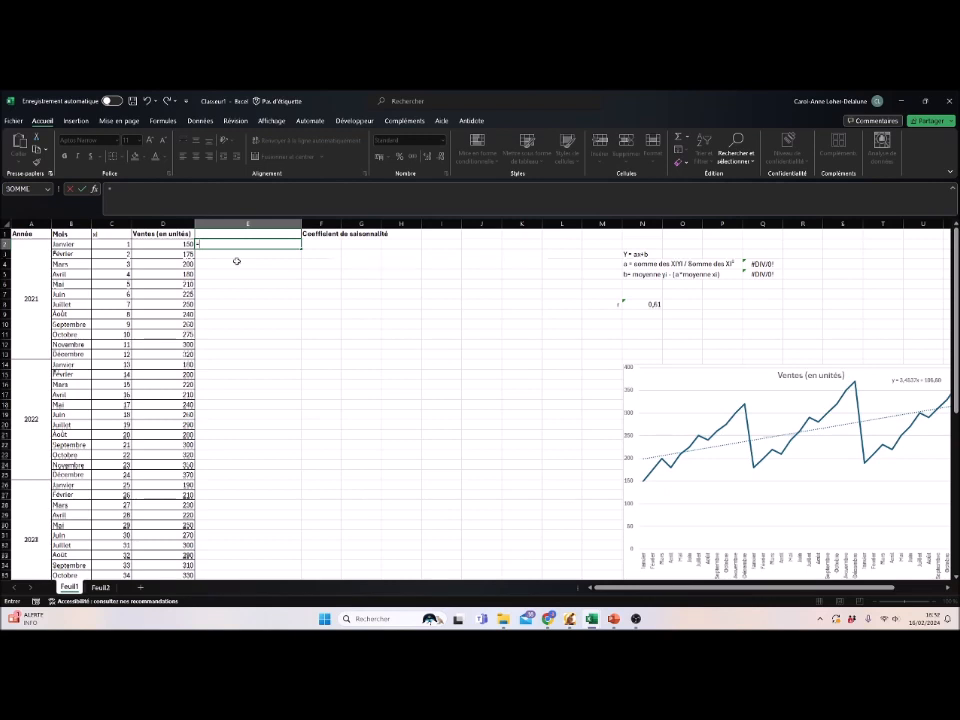
type("prev")
double_click(229, 298)
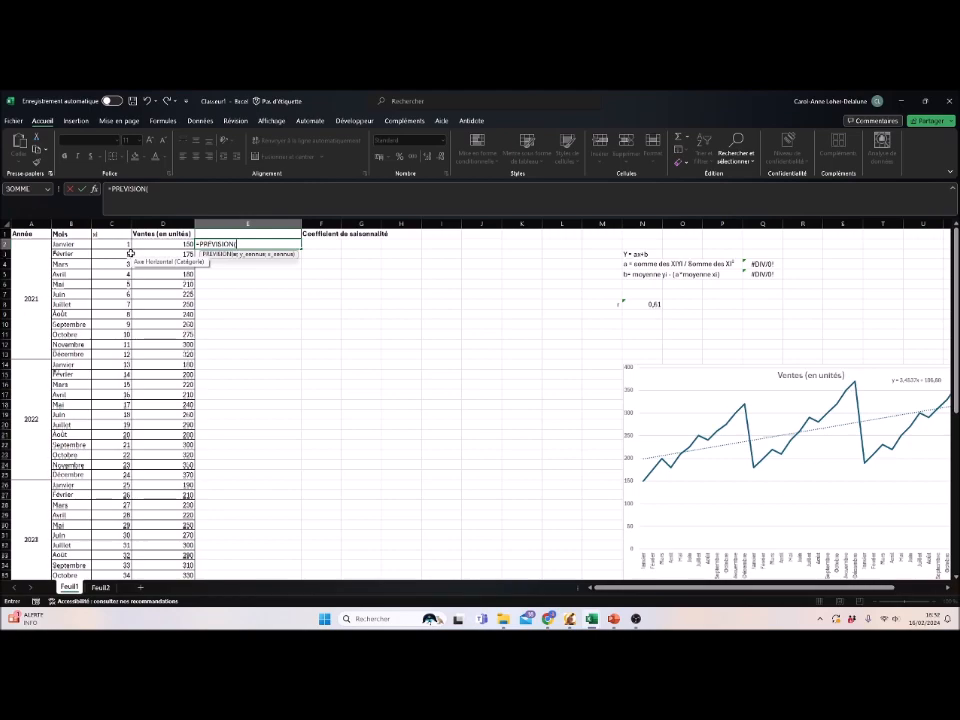
left_click(126, 245)
type(";")
left_click(163, 244)
key("ctrl+shift+Down")
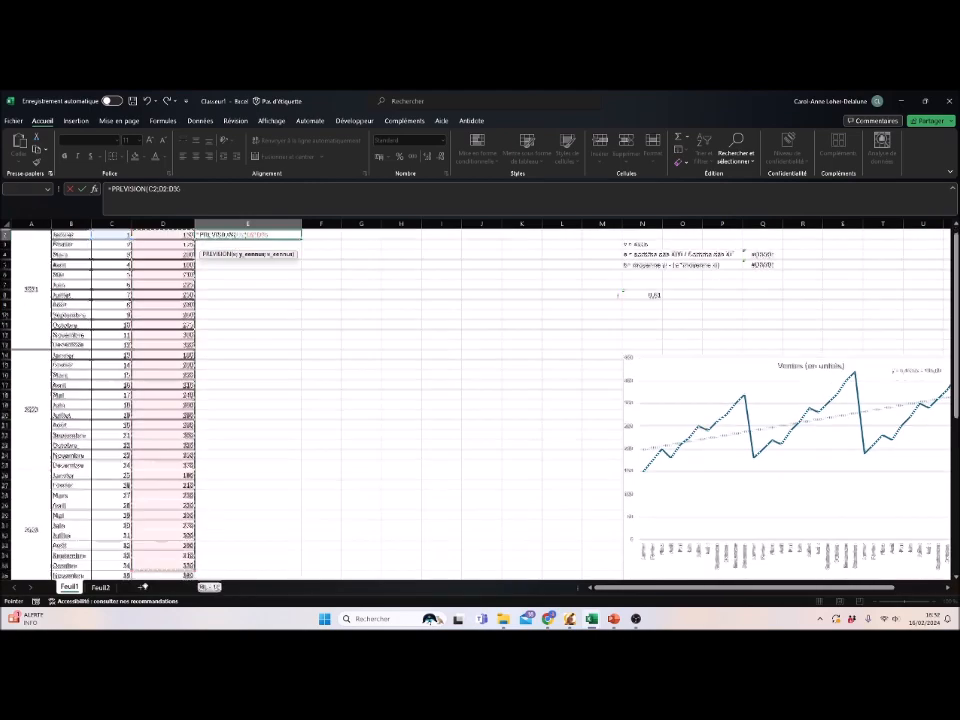
type(";")
left_click_drag(120, 244, 114, 557)
type(")")
key("Return")
left_click(270, 244)
left_click_drag(301, 249, 287, 556)
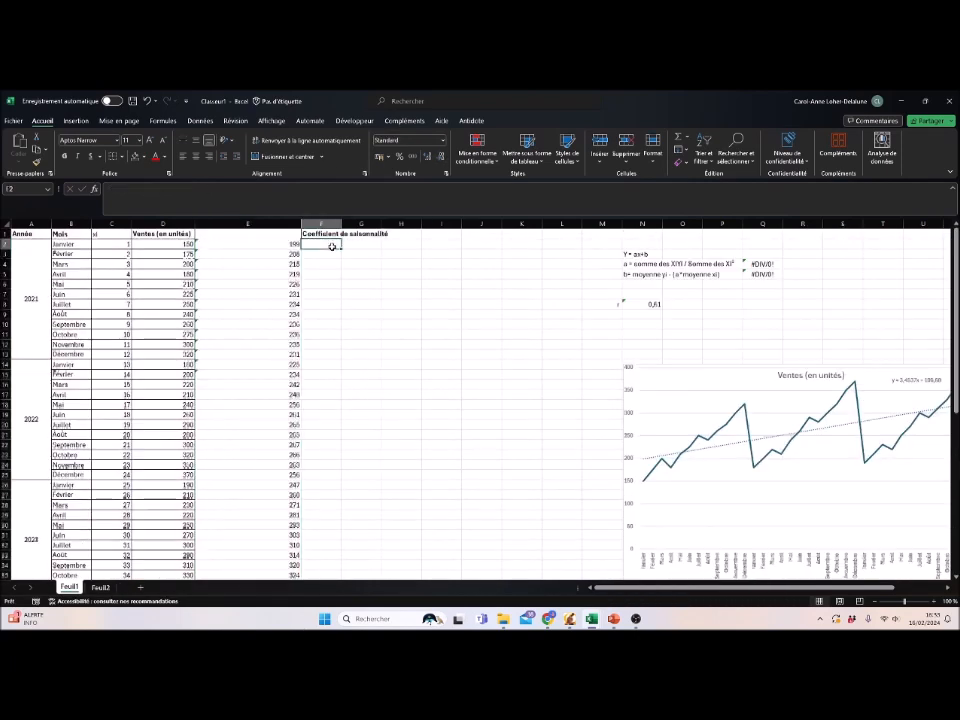
Step: Calculate the January 2021 seasonality coefficient in F2 by dividing sales by the forecast with =D2/E2
type("=")
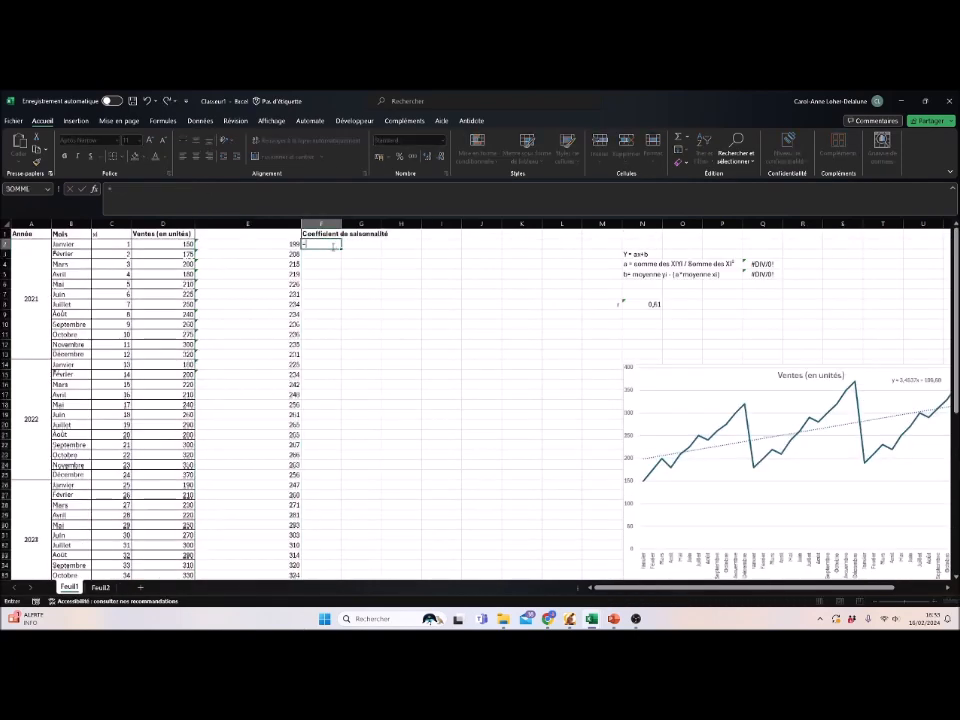
left_click(185, 244)
type("/")
left_click(250, 244)
key("Return")
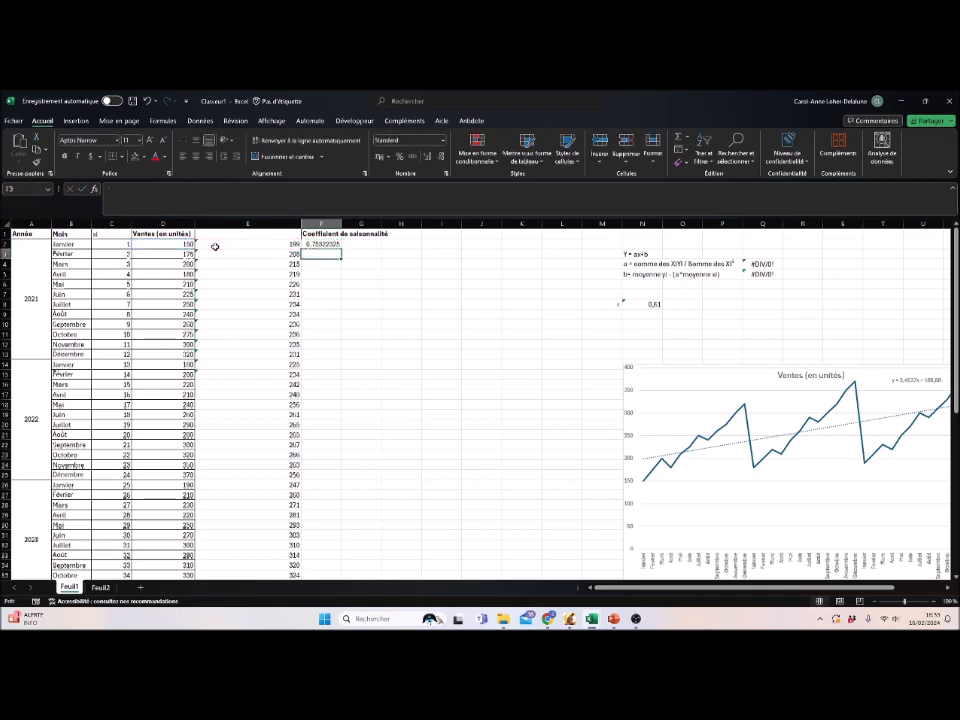
Step: Format the coefficient in F2 with two decimal places and fill it down to December 2023 in F37
left_click(321, 244)
left_click(440, 157)
left_click(440, 157)
left_click(440, 157)
left_click(440, 157)
left_click(440, 157)
left_click(440, 157)
left_click_drag(343, 247, 341, 546)
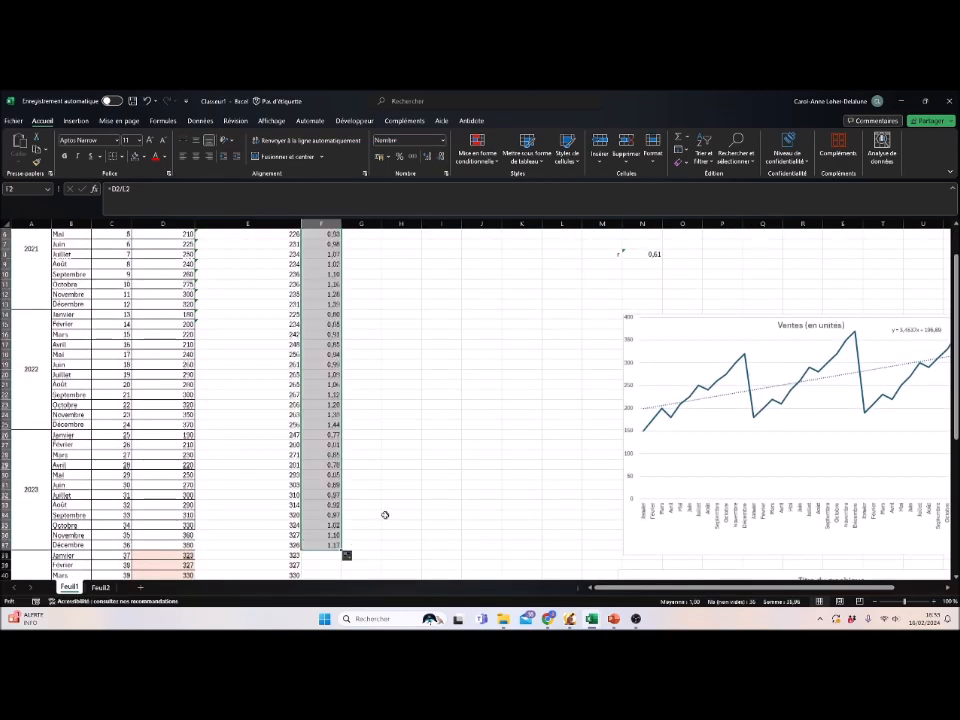
Step: Narrow column E so that the forecasts sit close to the sales column
scroll(414, 468, "up", 2)
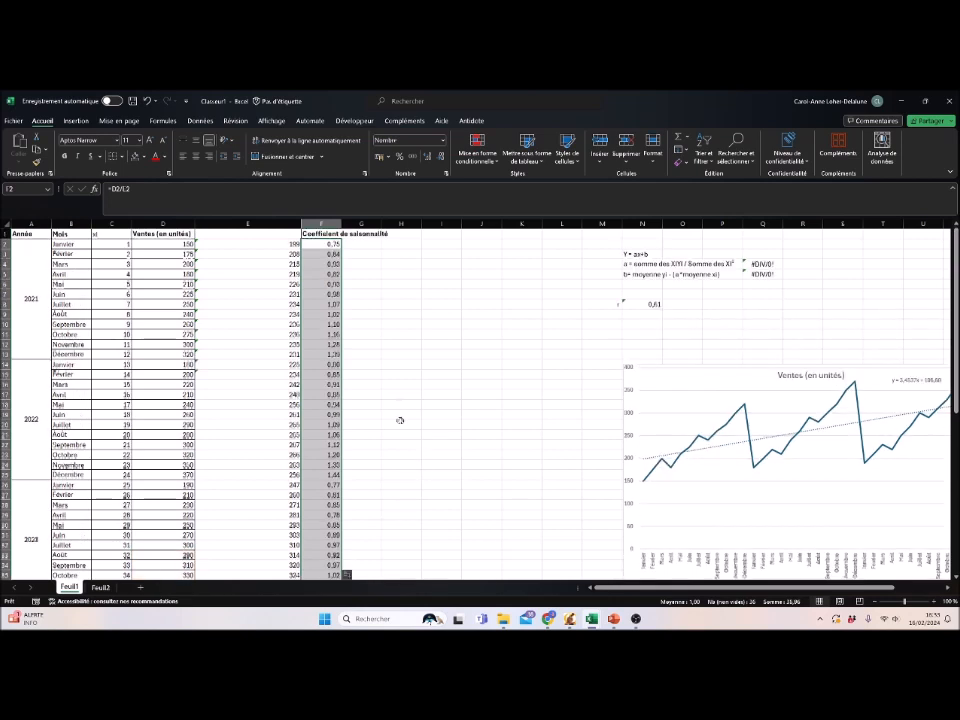
left_click(400, 344)
left_click_drag(300, 223, 230, 226)
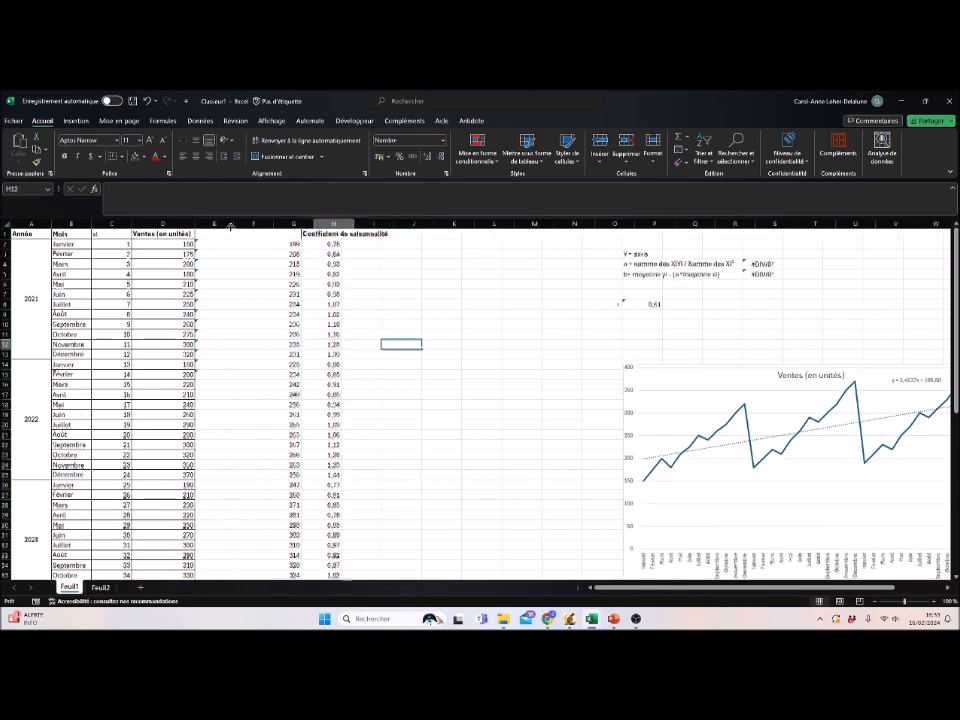
left_click(294, 354)
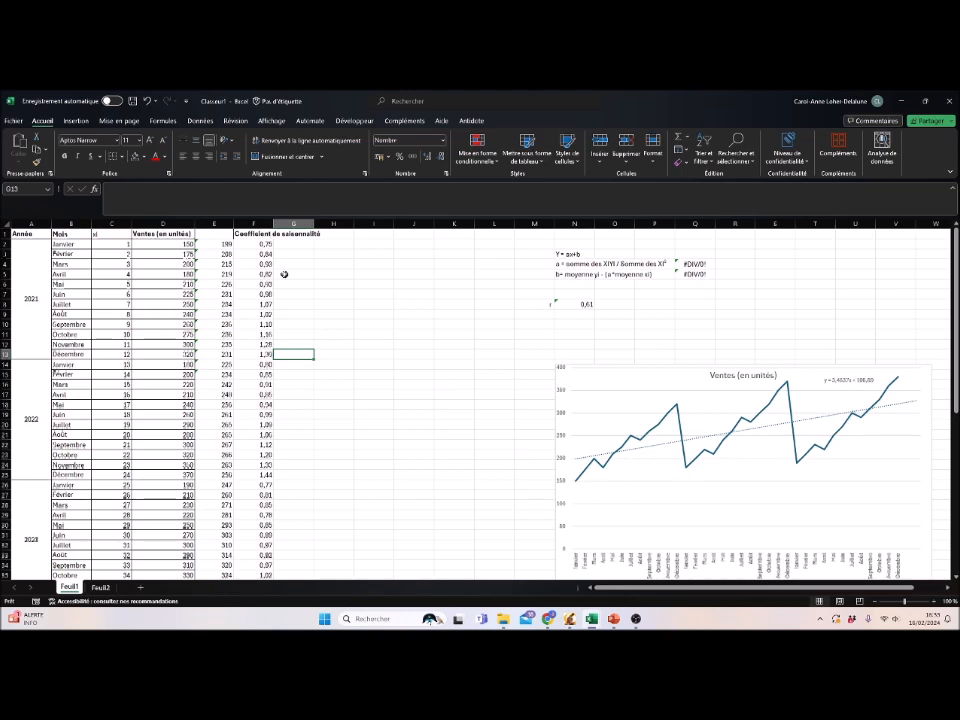
Step: Review the 2024 forecasts in E38:E49
scroll(125, 462, "down", 5)
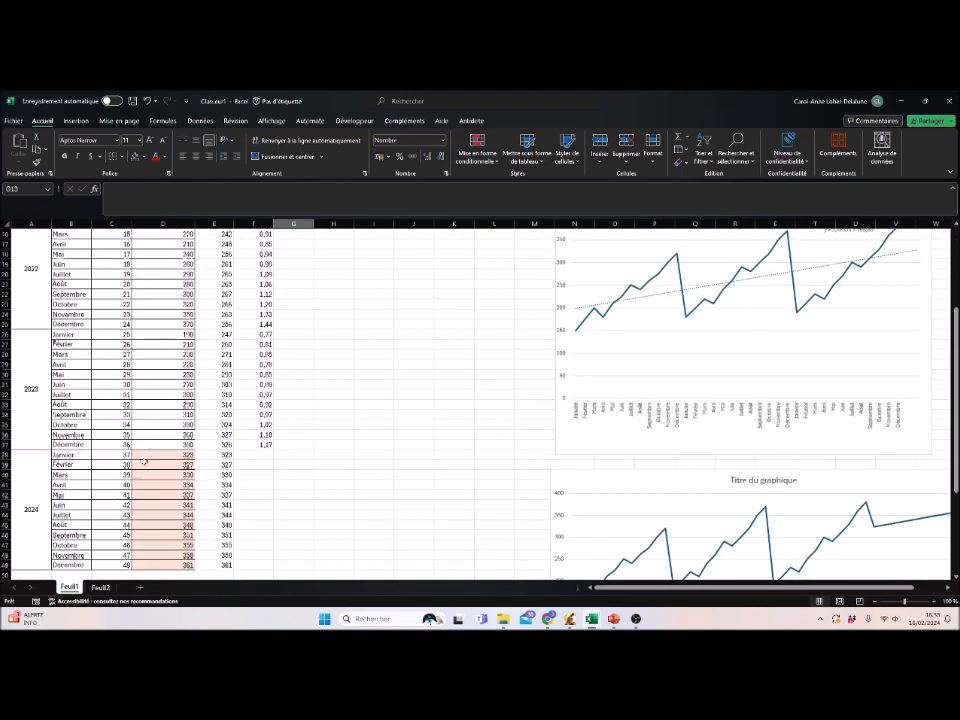
left_click_drag(205, 453, 212, 567)
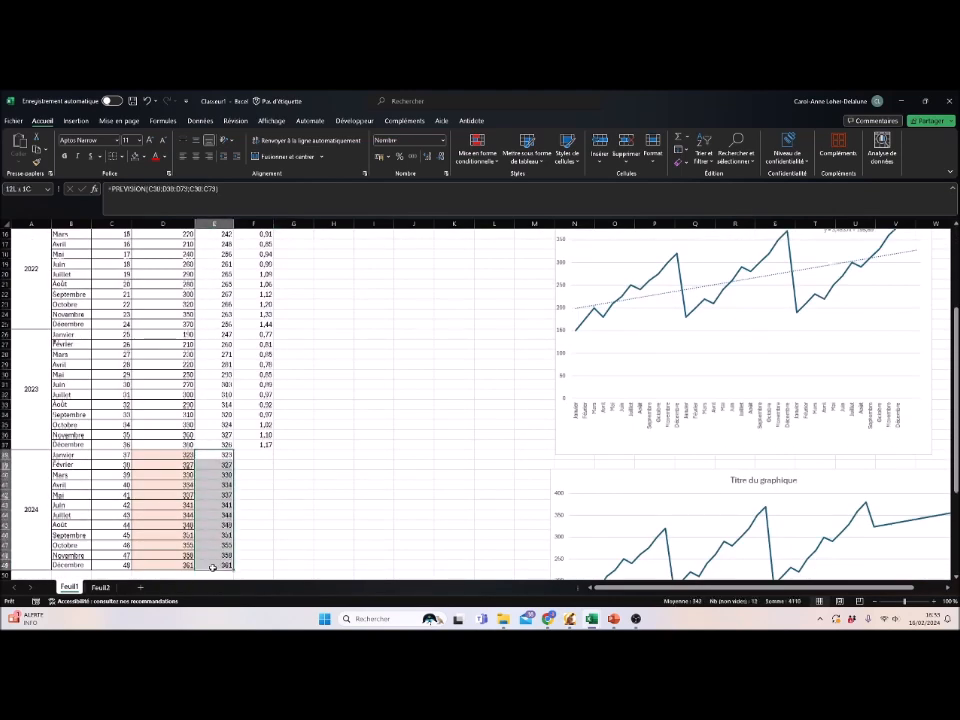
scroll(313, 499, "up", 5)
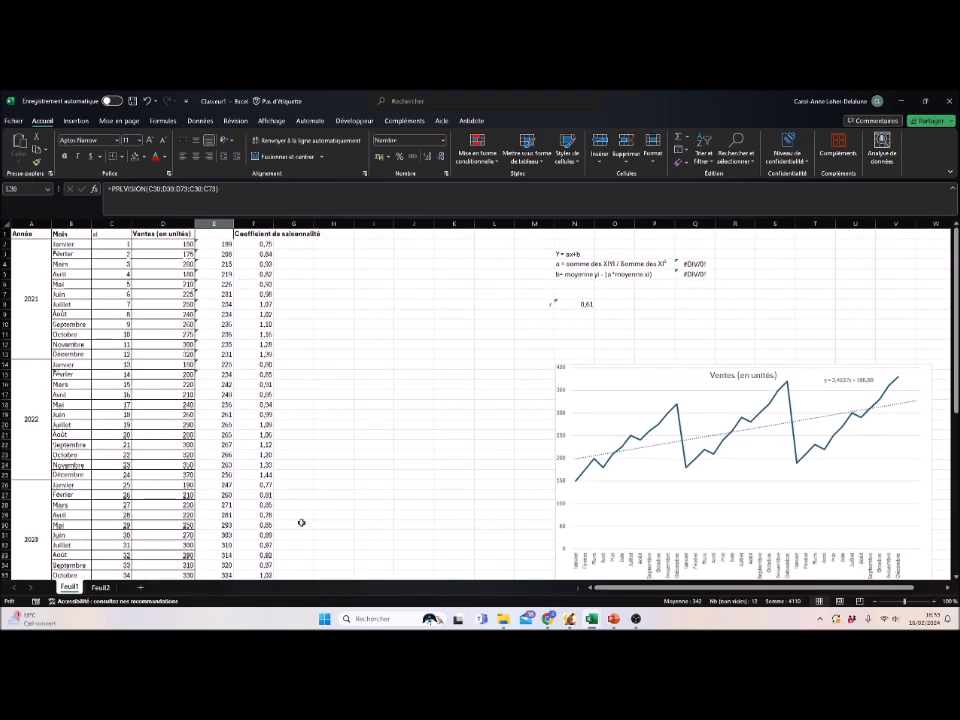
Step: Enter the heading "Coefficient moyen Cim" in G1 and extend the heading in F1 to "Coefficient de saisonnalité Ci"
left_click(290, 234)
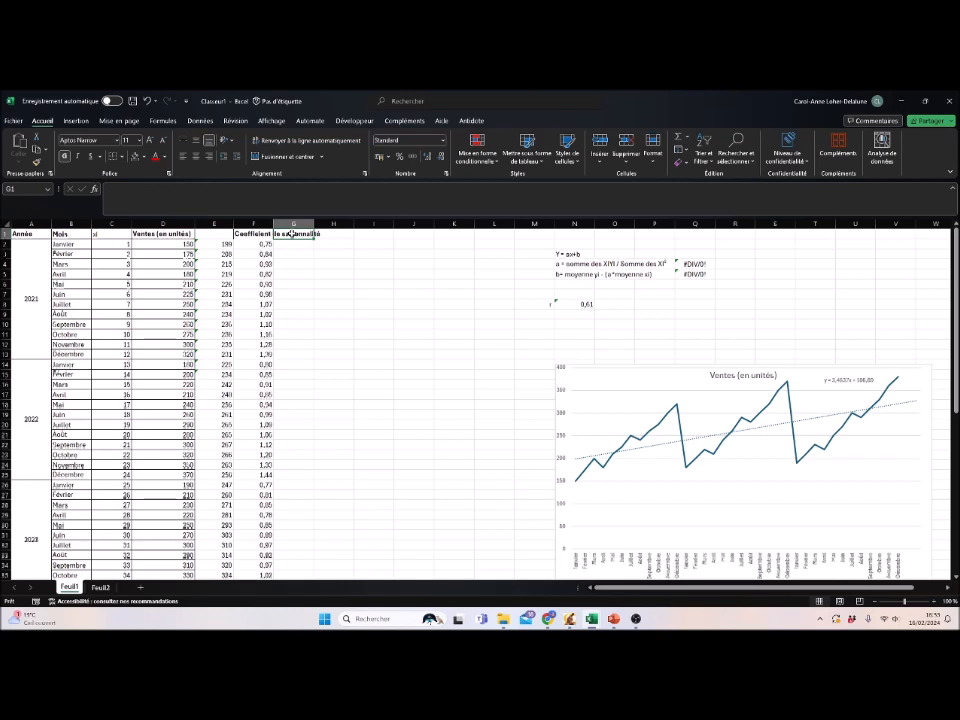
type("Coefficient moyen Ci")
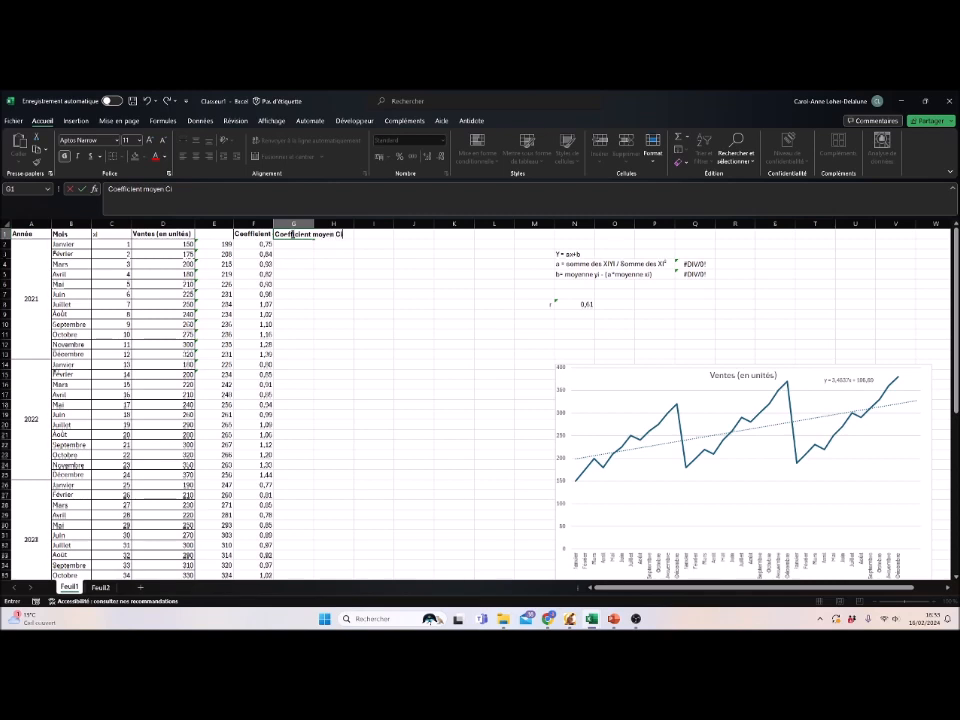
left_click(254, 234)
left_click(256, 203)
type("C")
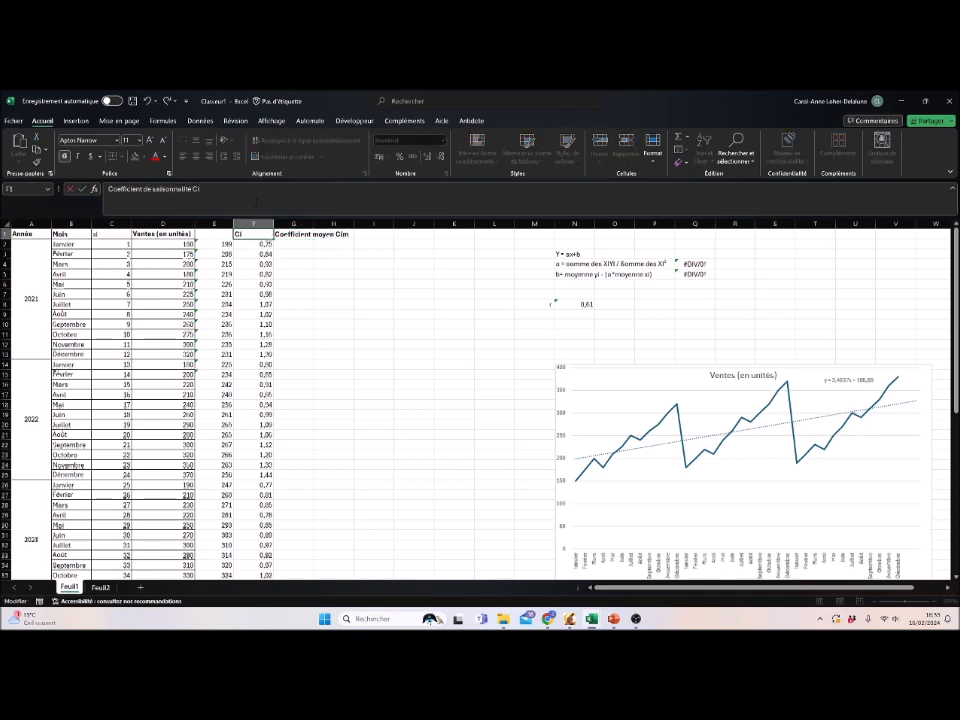
type("i")
key("Return")
Step: Calculate January's average seasonality coefficient over the three years in G2 with =MOYENNE(F2;F14;F26)
left_click(290, 243)
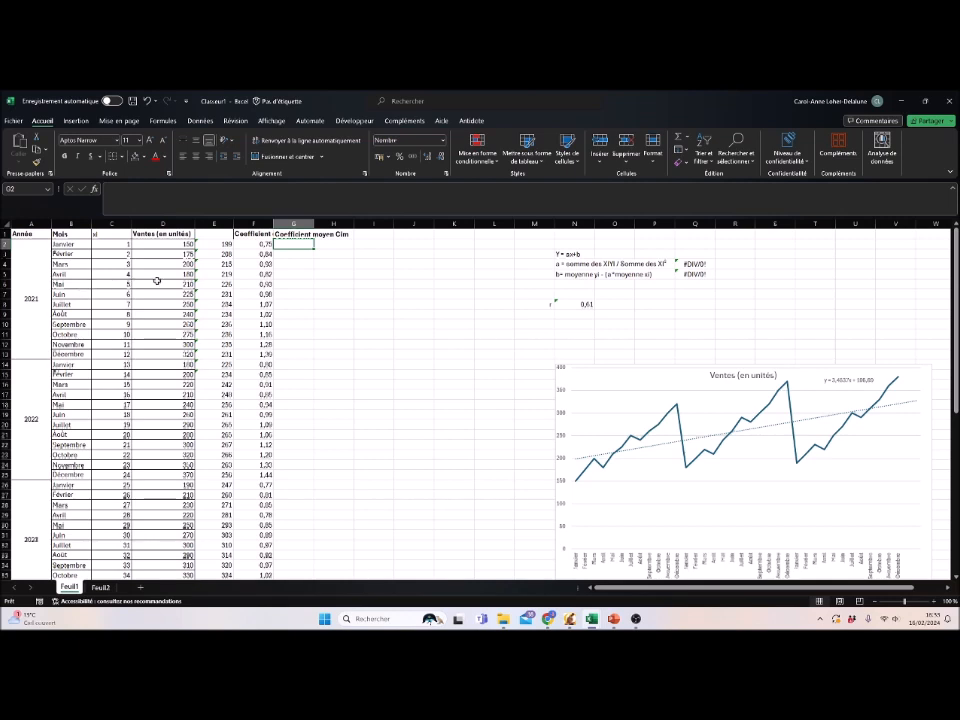
type("=")
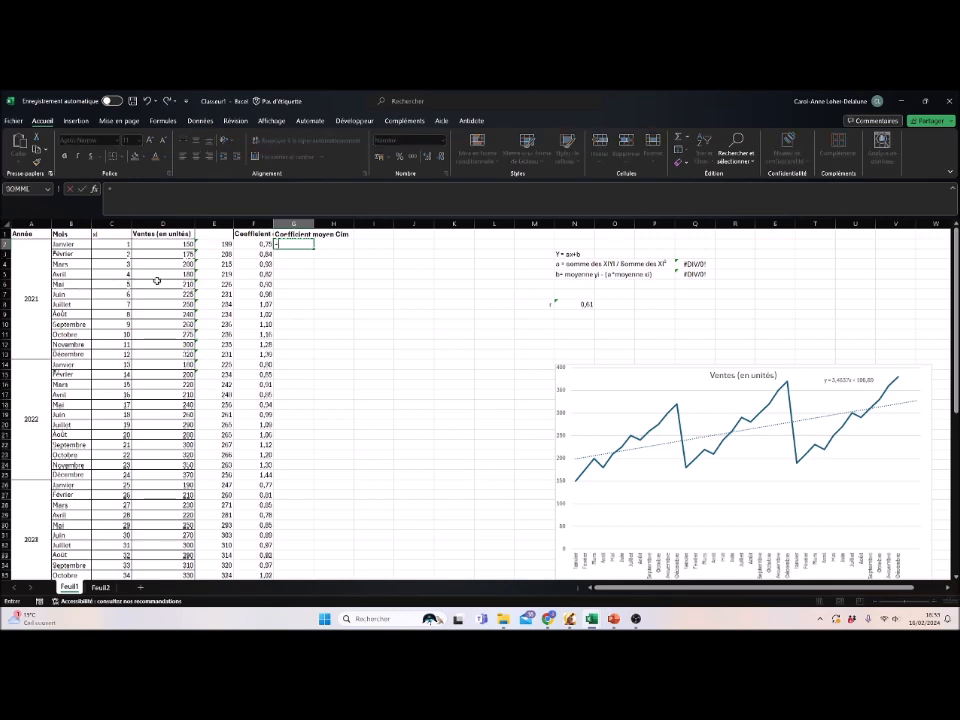
left_click(254, 243)
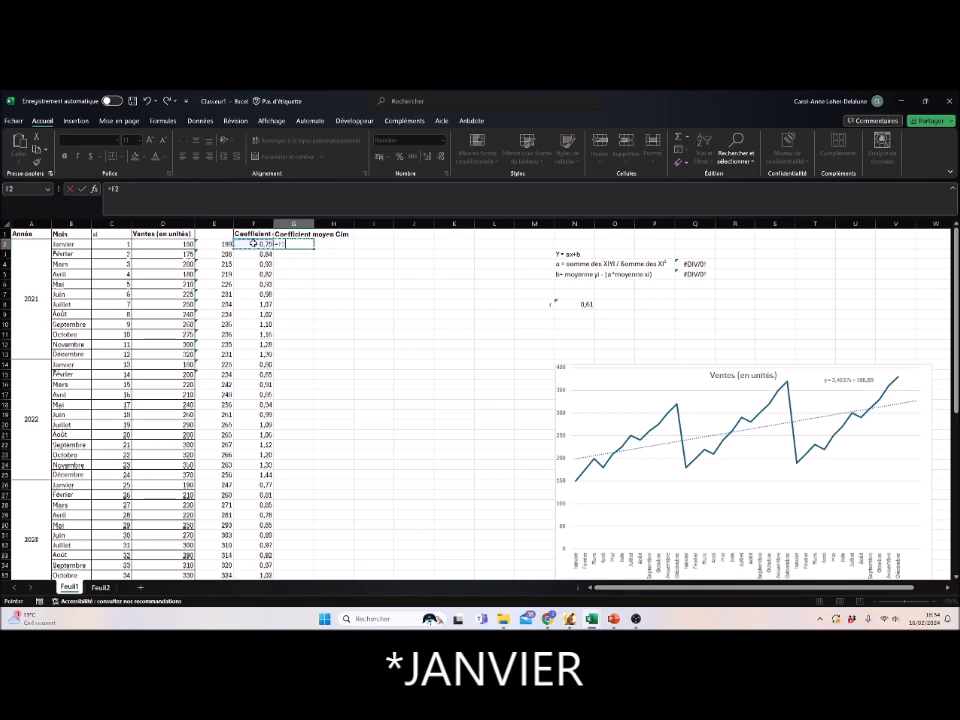
key("BackSpace")
key("BackSpace")
type("mo")
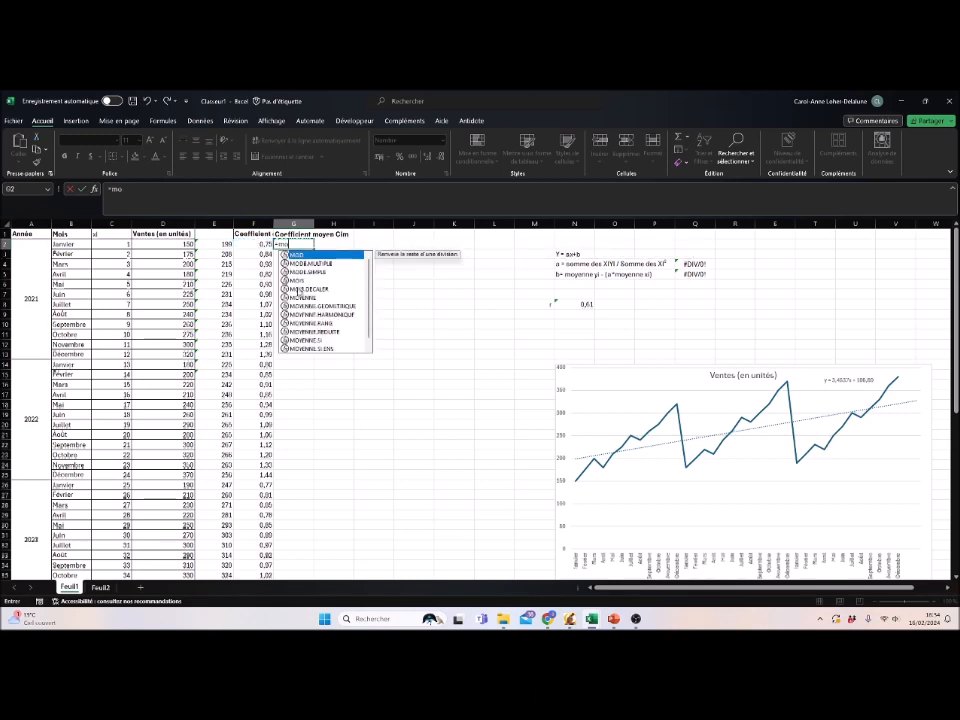
double_click(300, 297)
left_click(259, 244)
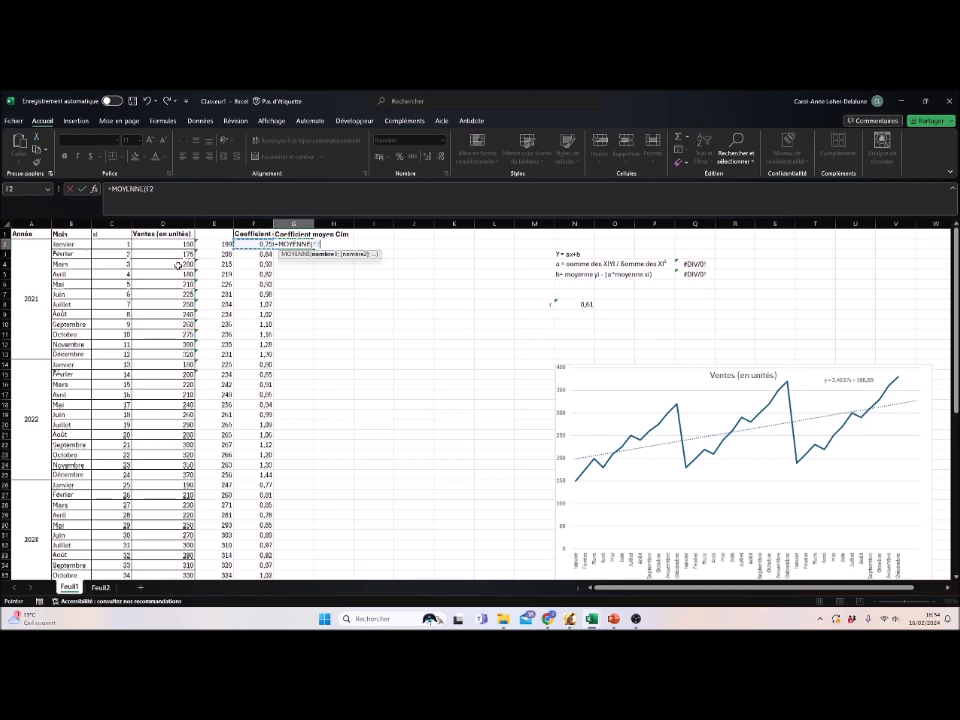
type(";")
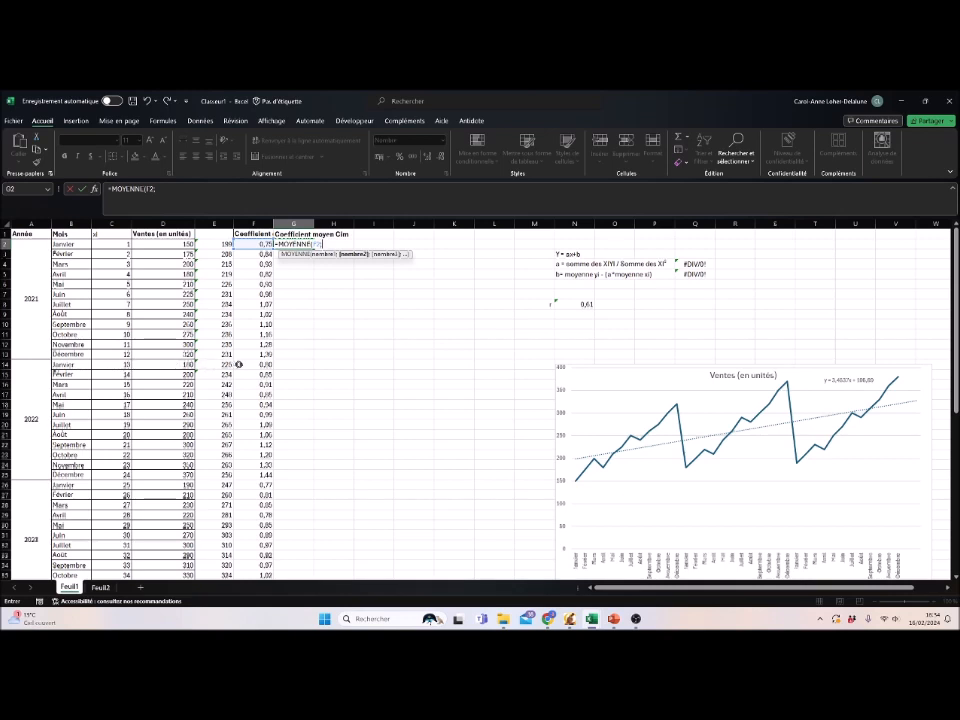
left_click(248, 364)
type(";")
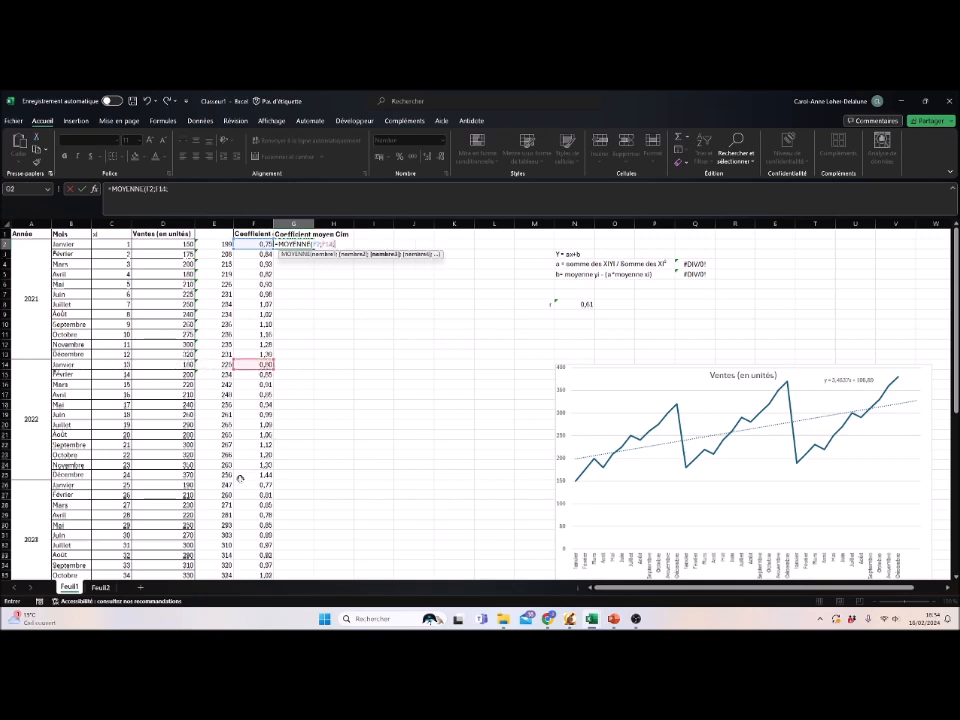
left_click(252, 485)
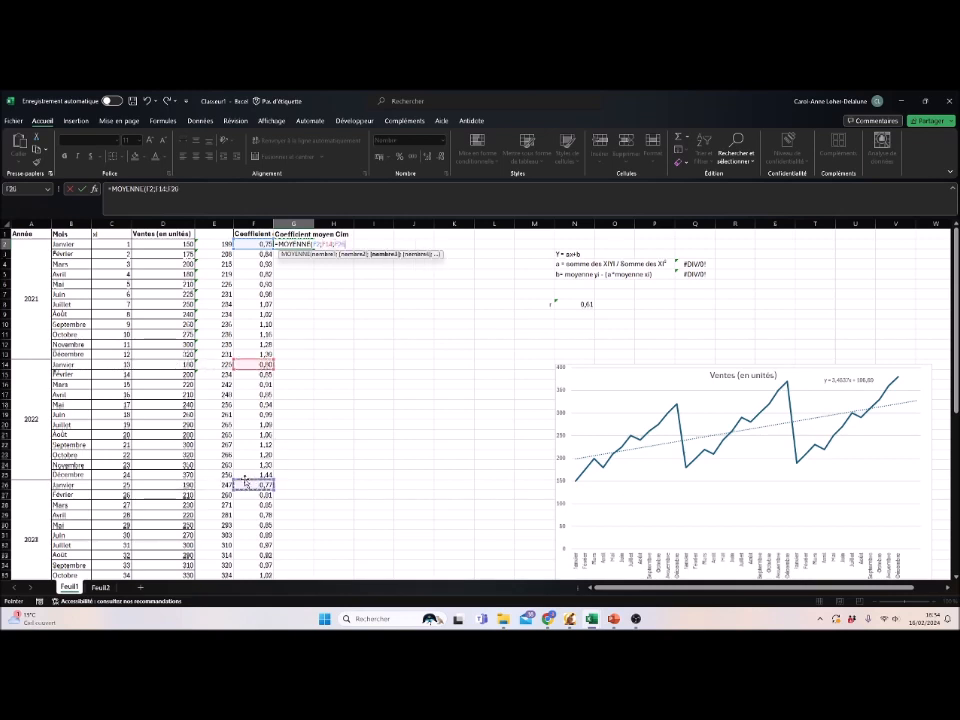
key("Return")
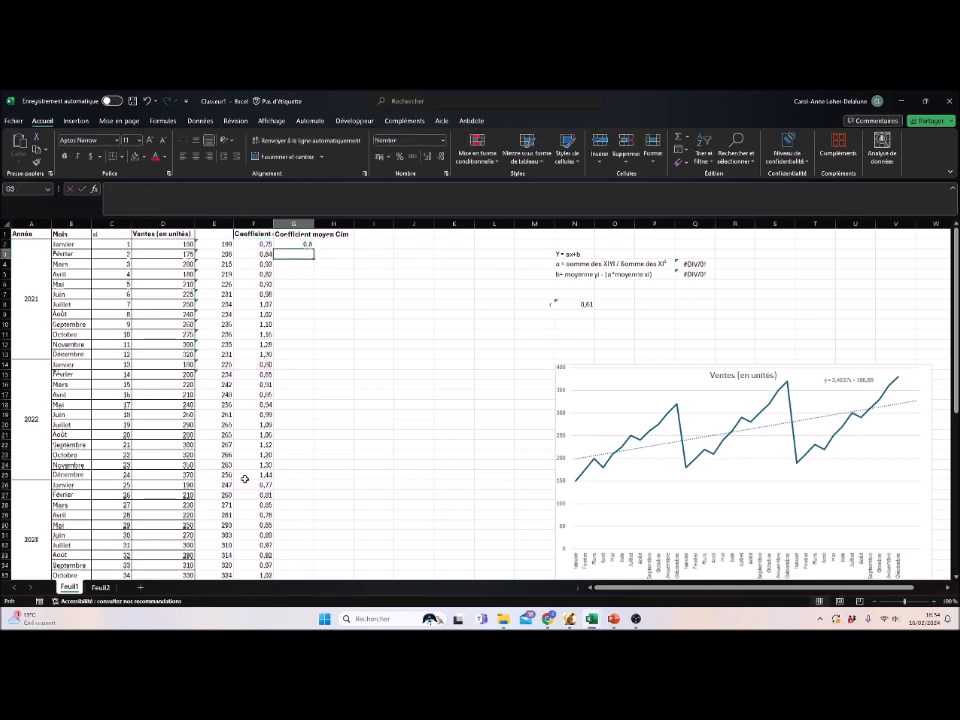
Step: Fill the average coefficient formula from G2 down to December in G13 and show two decimal places
left_click(295, 244)
left_click_drag(313, 248, 314, 358)
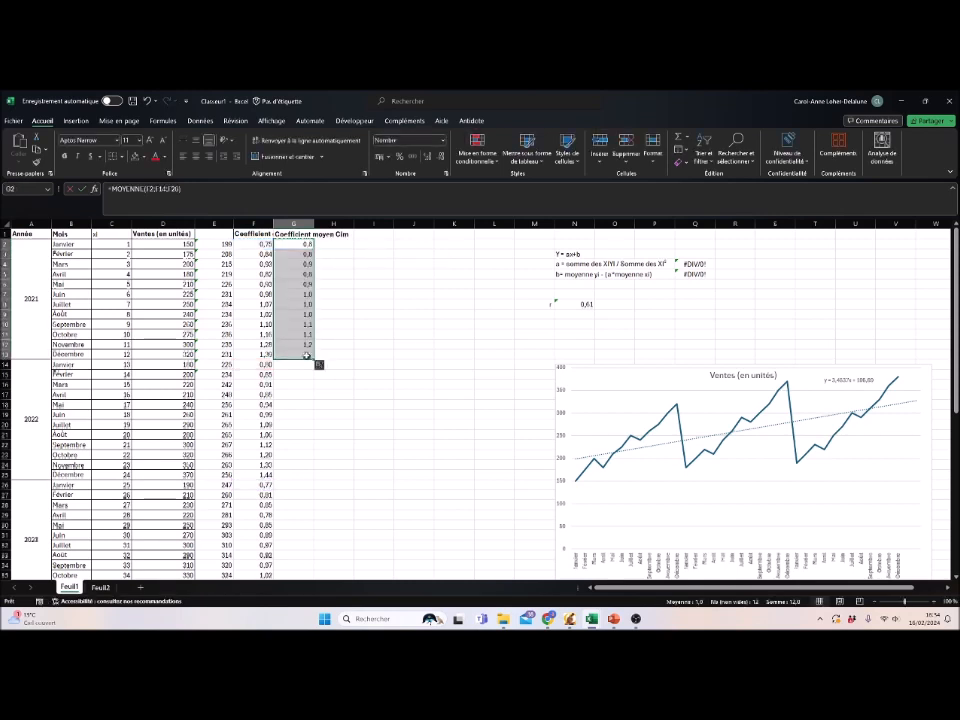
left_click(427, 156)
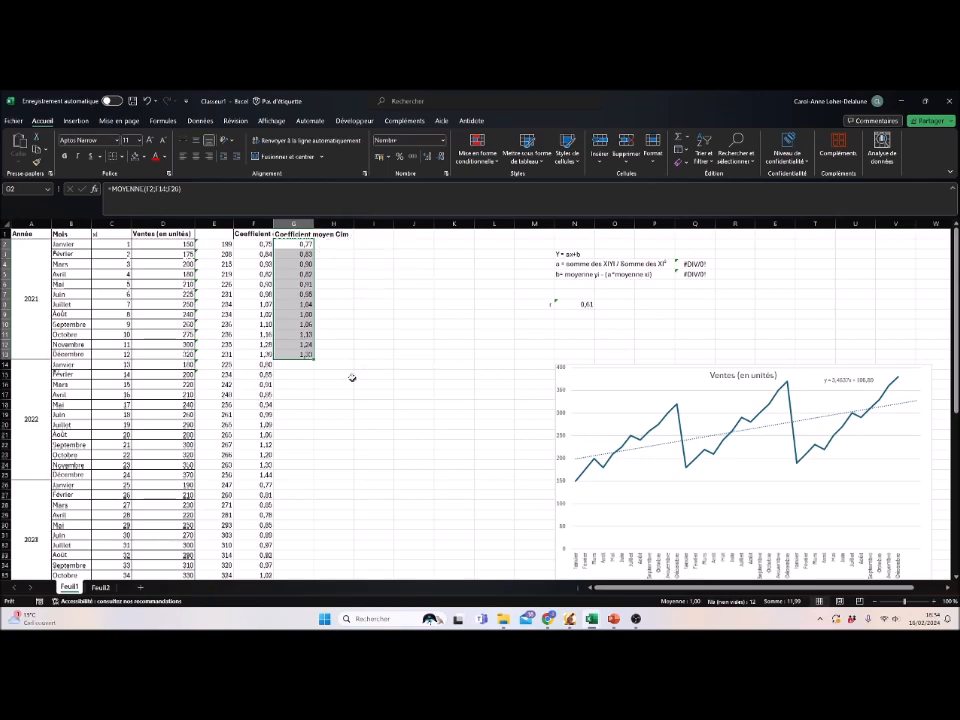
Step: Calculate the seasonally adjusted January 2024 forecast in H38 by multiplying the forecast by the average coefficient with =E38*G2
scroll(354, 369, "down", 3)
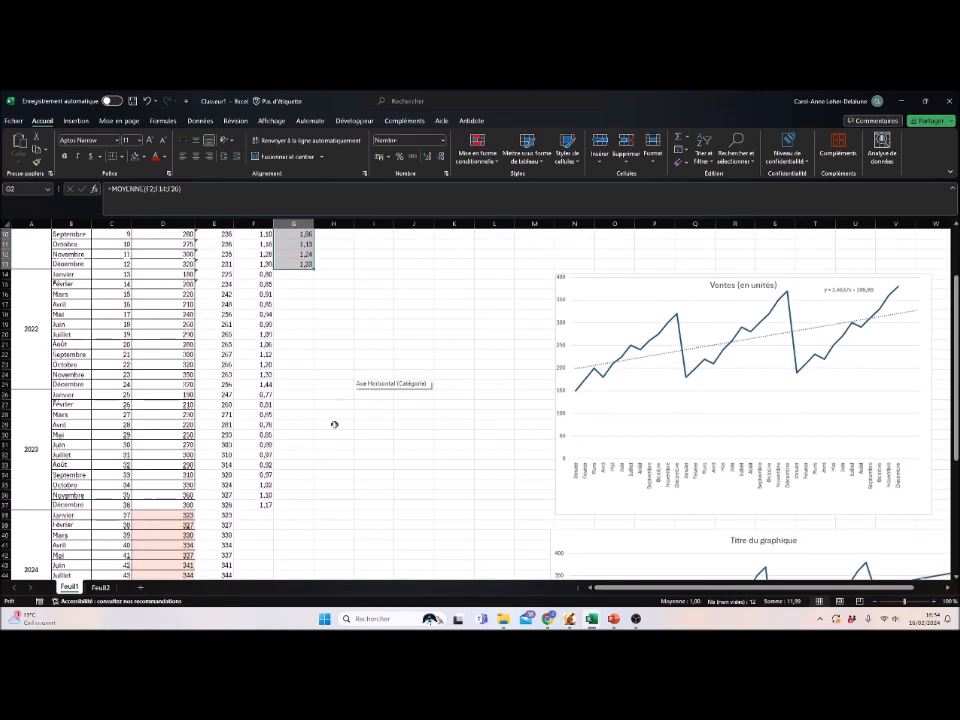
left_click(217, 515)
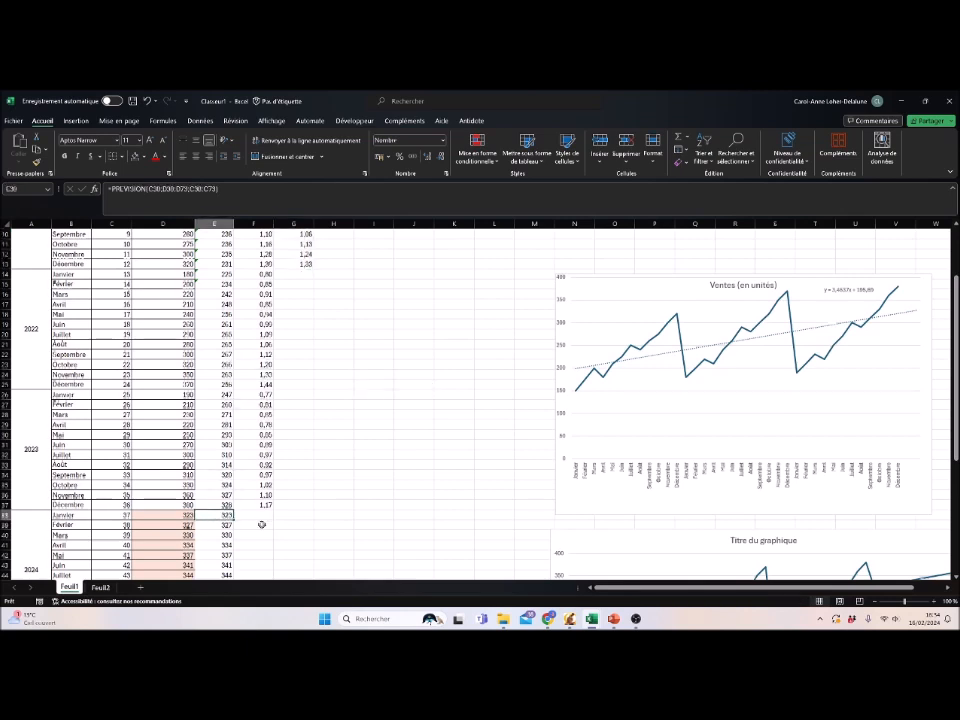
left_click(325, 515)
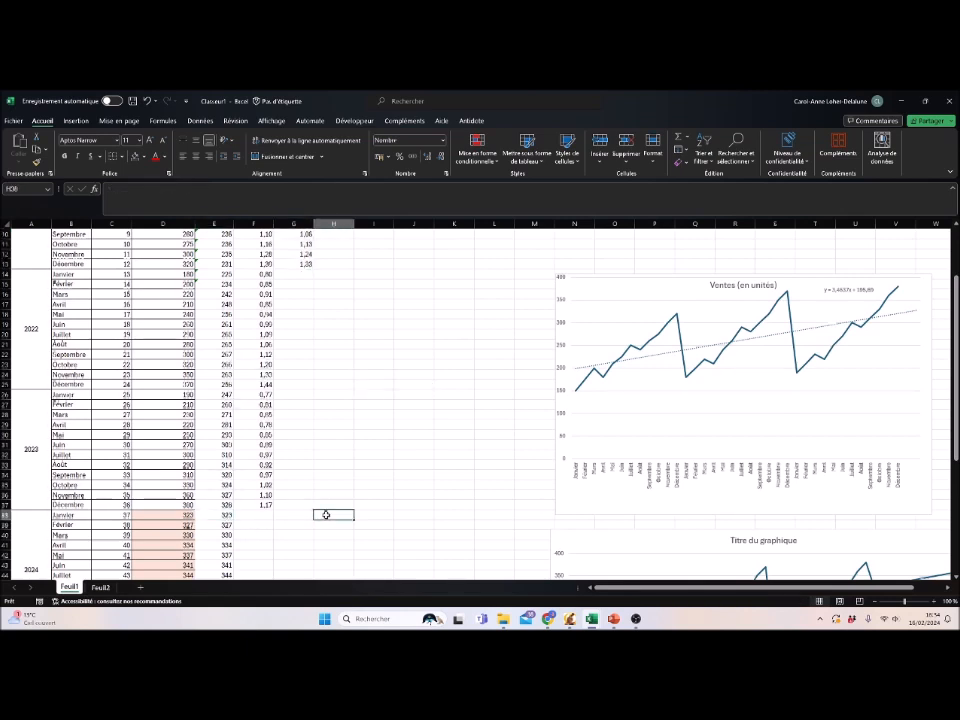
type("=")
left_click(217, 515)
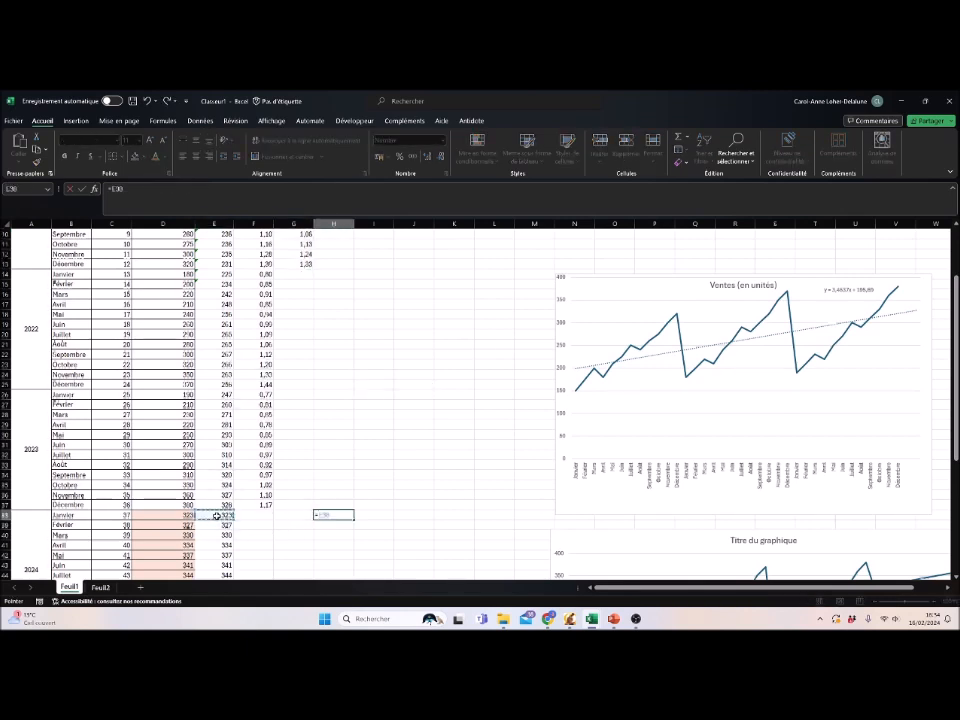
type("*")
scroll(336, 398, "up", 3)
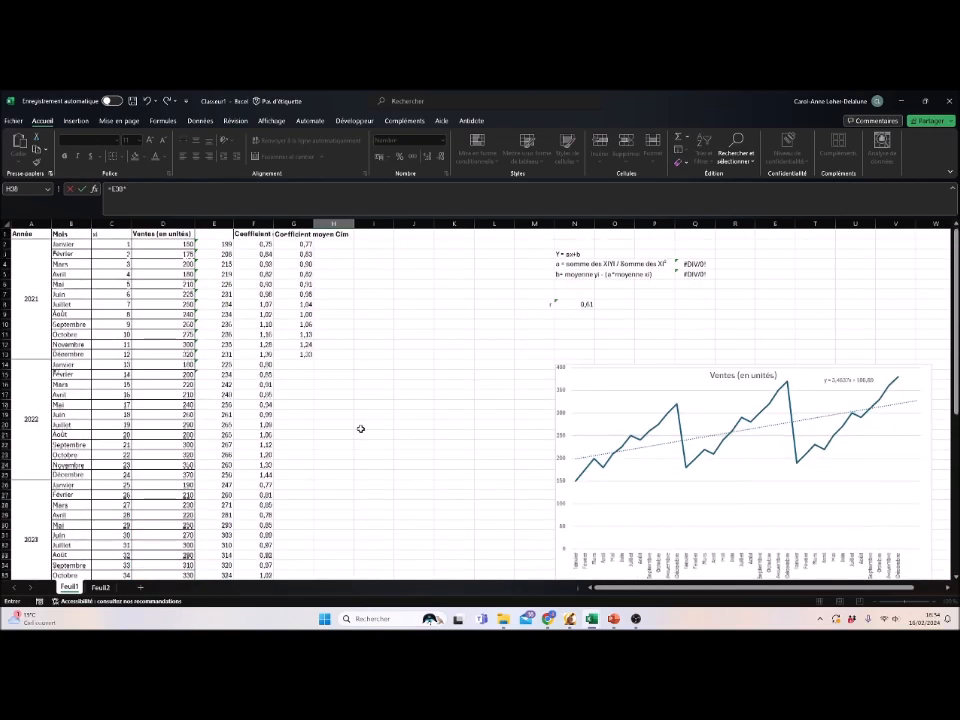
left_click(303, 243)
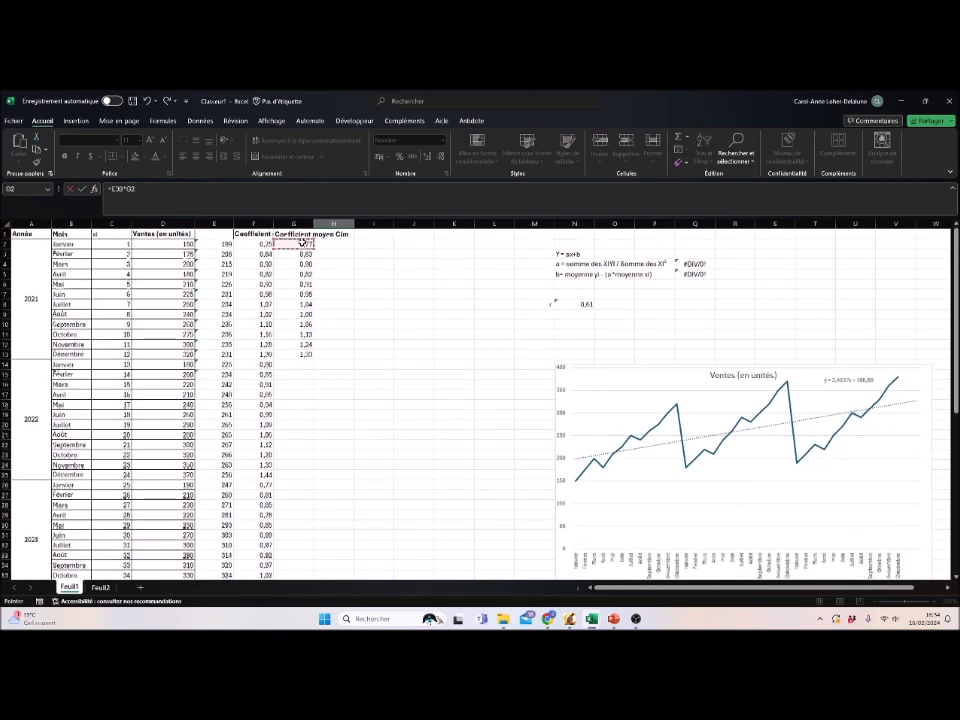
key("Return")
Step: Fill the adjusted forecast formula from H38 down to December 2024 in H49
scroll(369, 499, "down", 3)
left_click(338, 477)
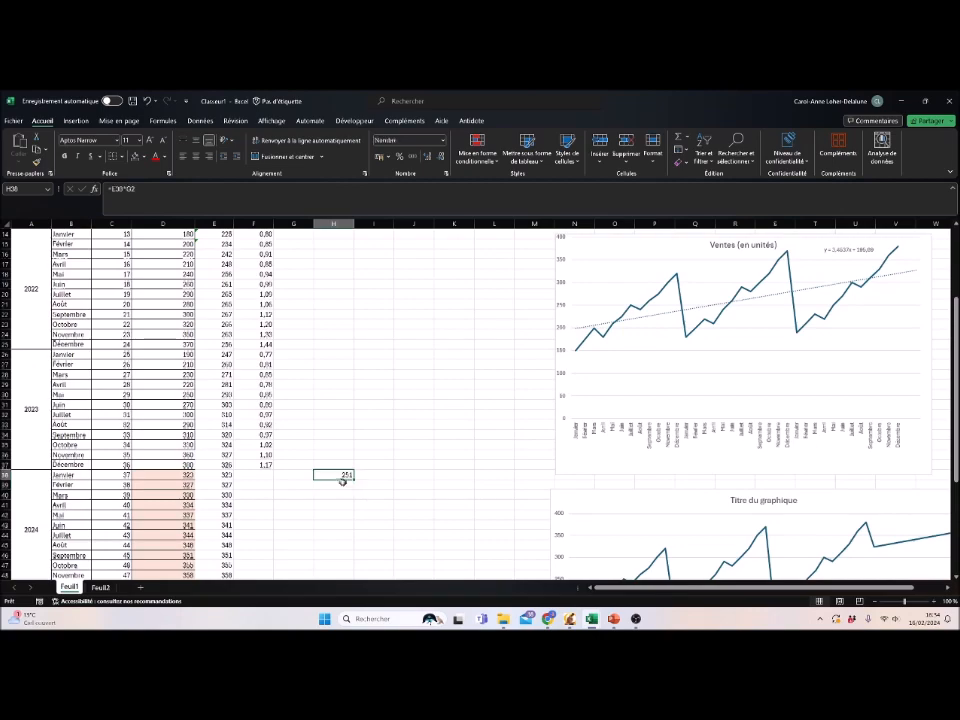
left_click_drag(351, 479, 349, 560)
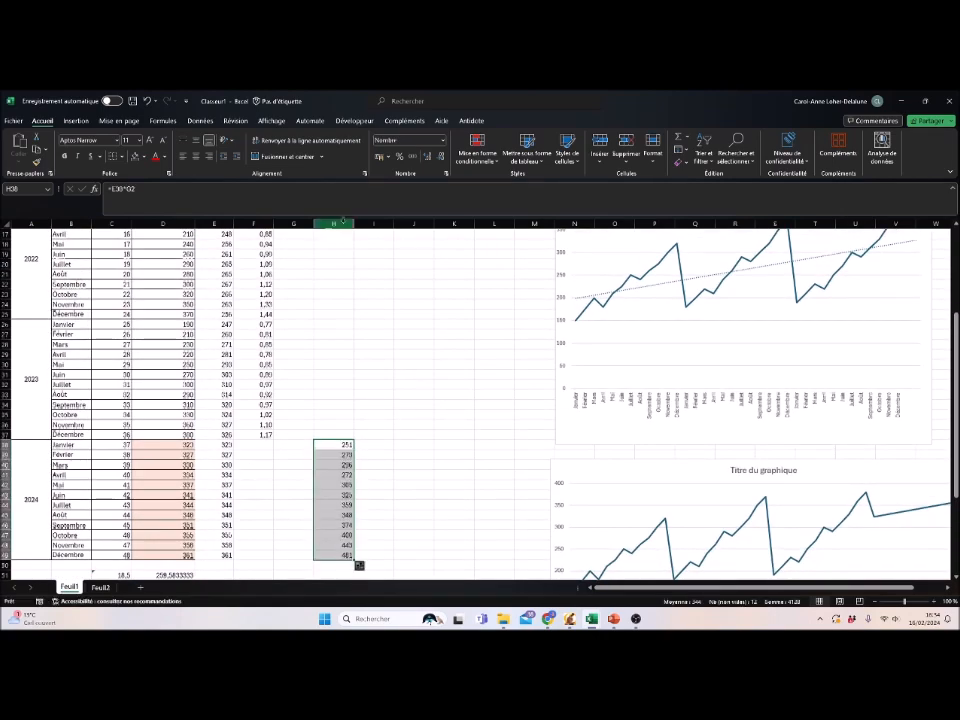
Step: Review the adjusted 2024 forecasts in column H and check them against the average coefficients in column G
scroll(399, 339, "up", 5)
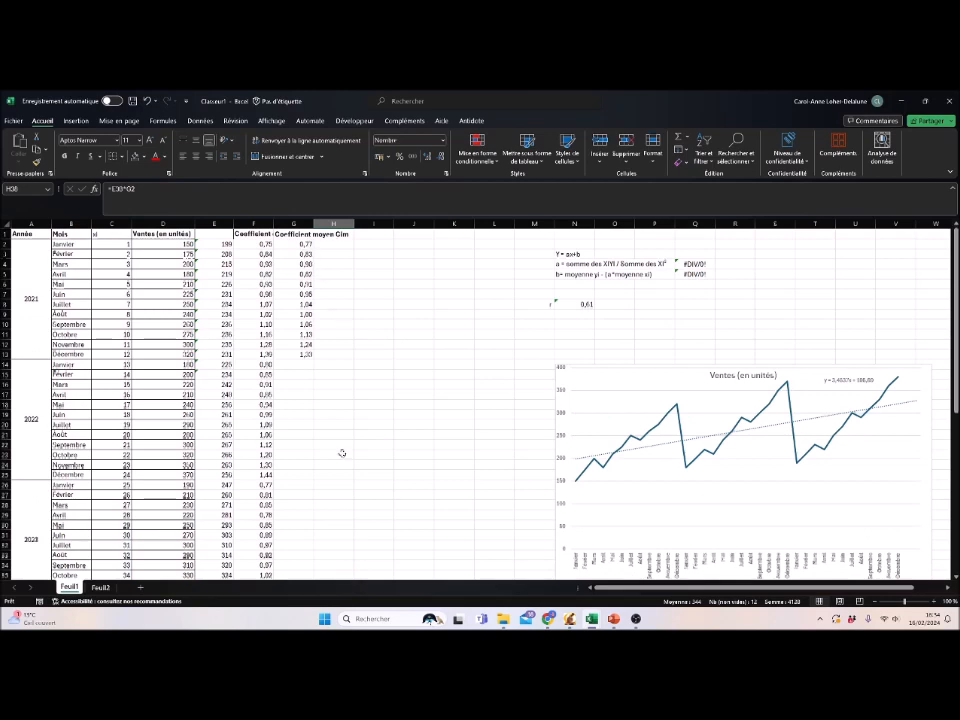
scroll(336, 444, "down", 7)
left_click(283, 490)
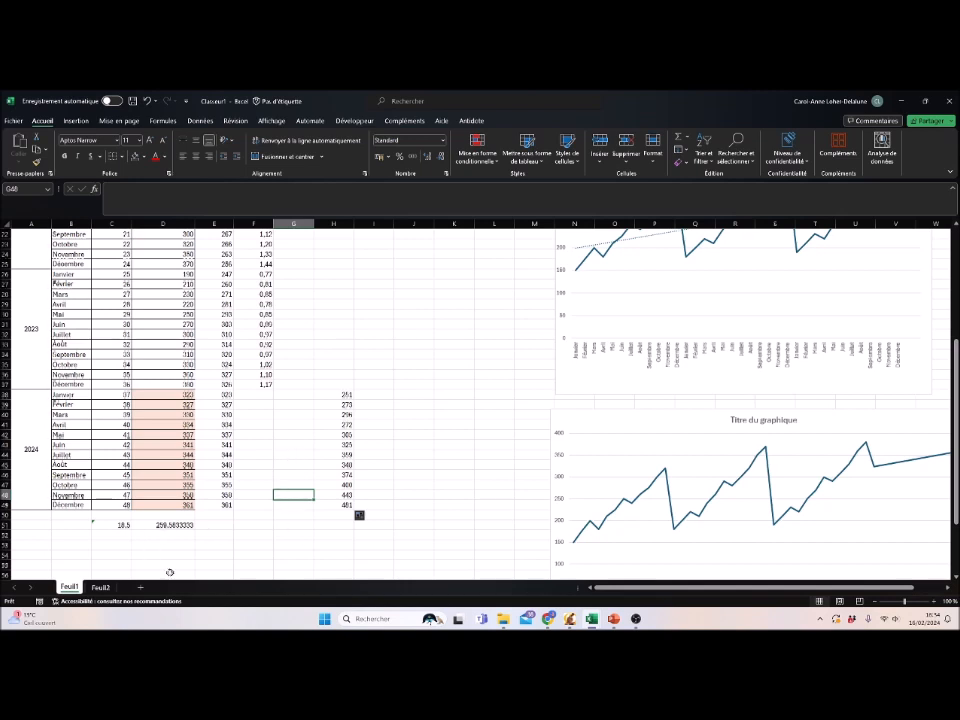
left_click(332, 507)
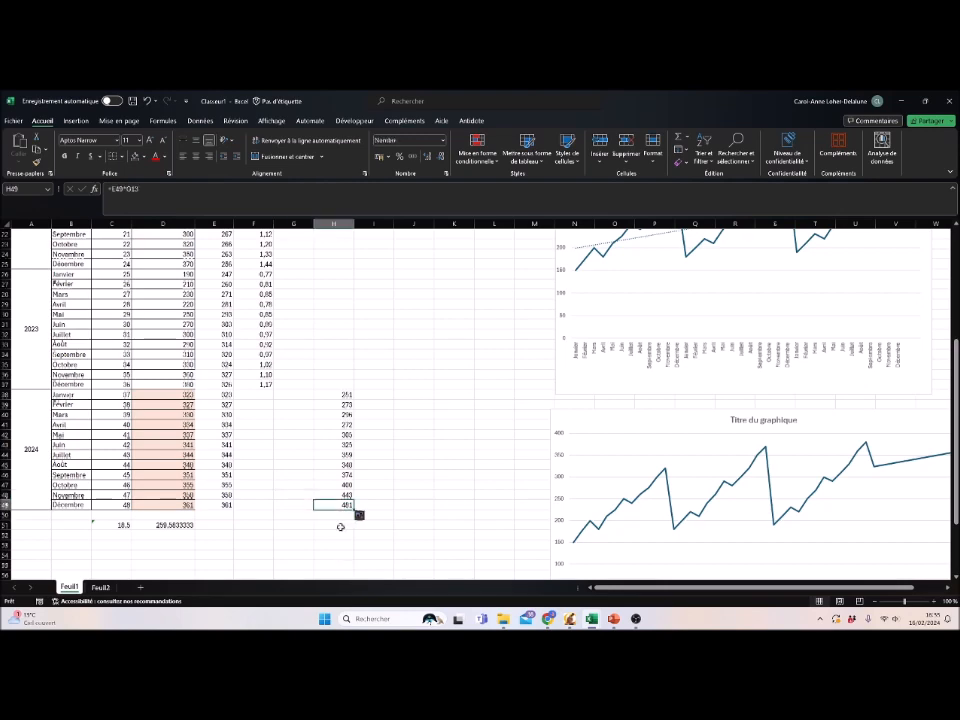
scroll(340, 527, "up", 7)
left_click(305, 243)
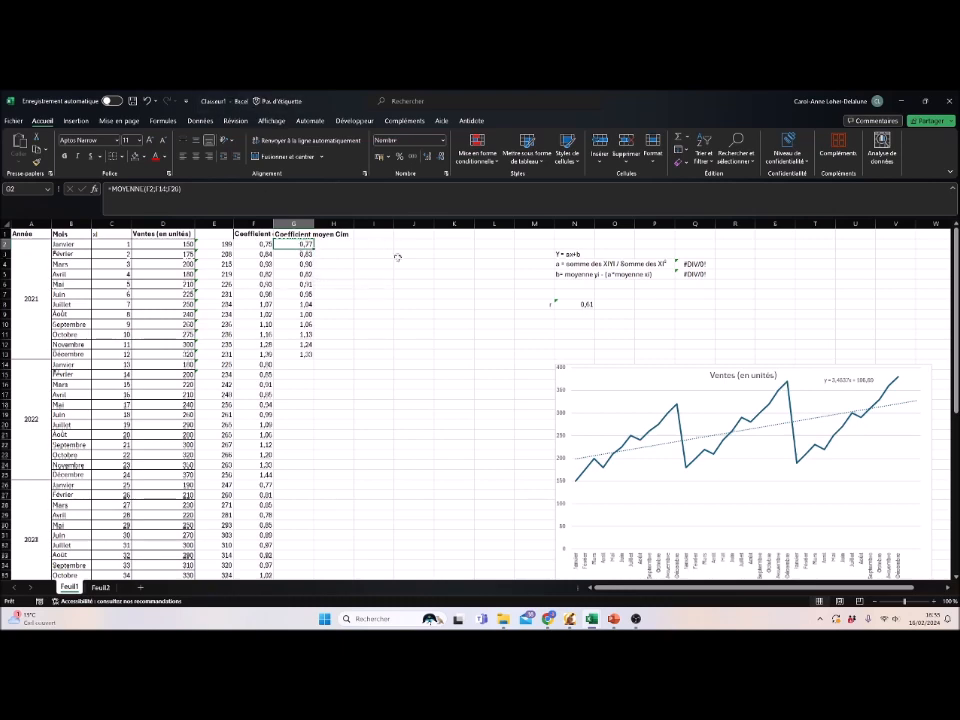
scroll(386, 503, "down", 7)
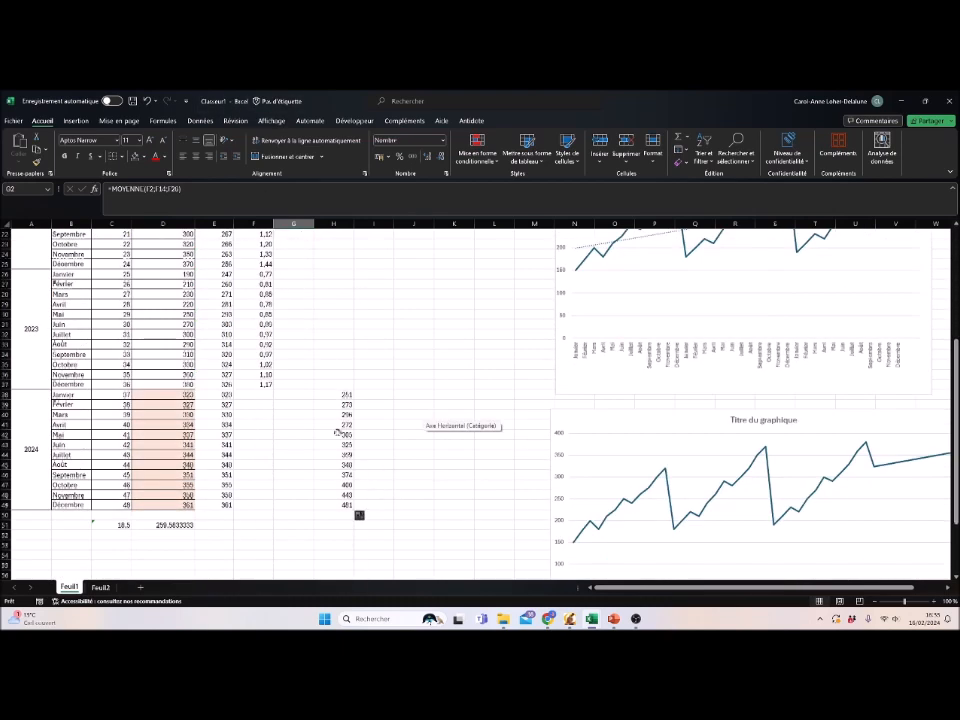
left_click(336, 395)
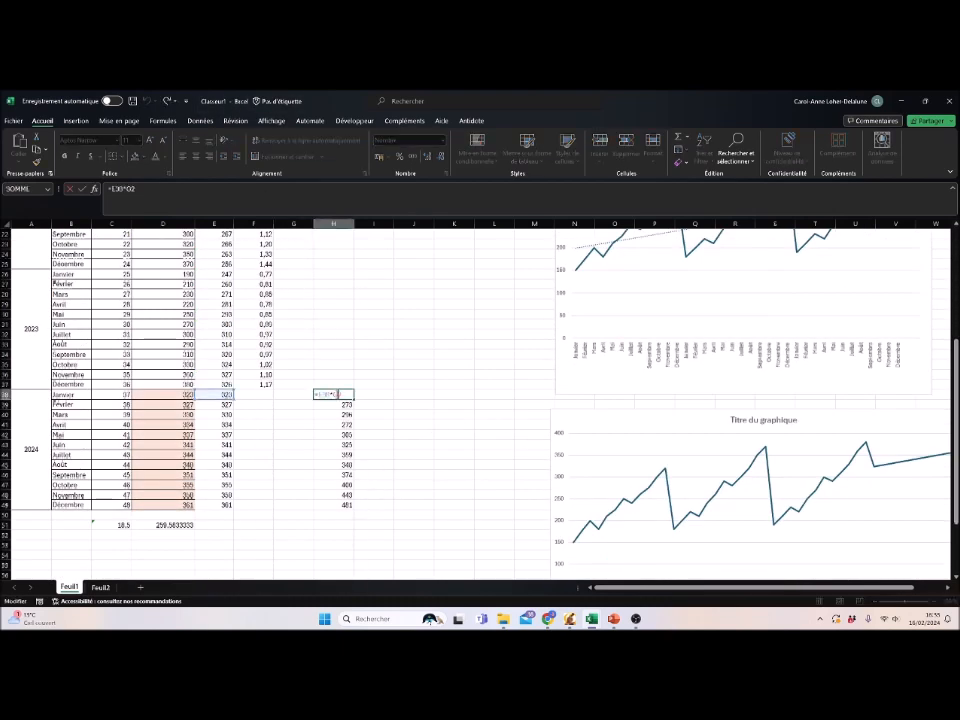
left_click(375, 396)
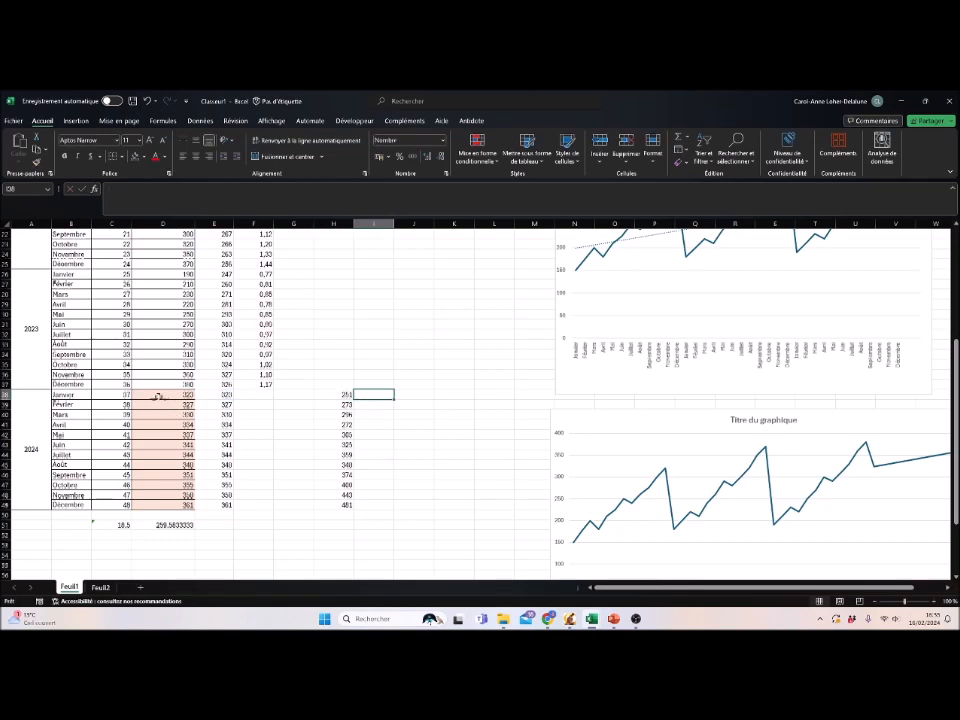
Step: Copy the 2021 to 2023 sales from D2:D37 into column H starting at H2, above the adjusted forecasts
scroll(154, 394, "up", 7)
left_click_drag(180, 245, 182, 554)
key("ctrl+c")
scroll(297, 466, "up", 2)
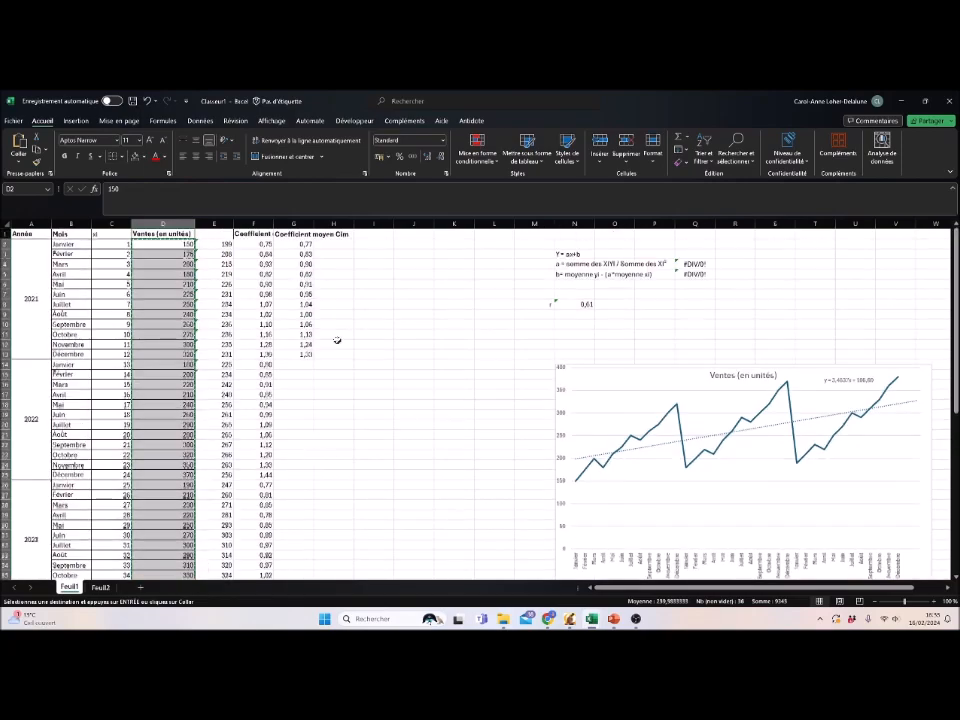
left_click(338, 246)
key("ctrl+v")
left_click(390, 396)
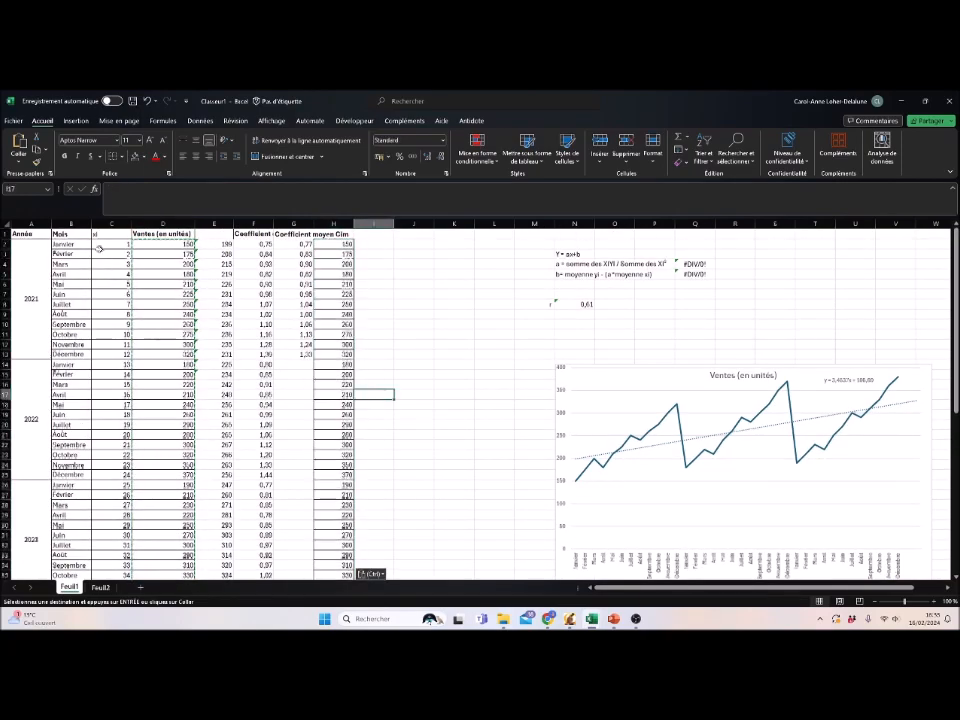
Step: Insert the recommended line chart from the months in B1:B49, the sales in D1:D49 and the adjusted series in H1:H49
left_click_drag(97, 244, 107, 590)
left_click(70, 538)
scroll(80, 481, "up", 6)
left_click_drag(70, 238, 86, 546)
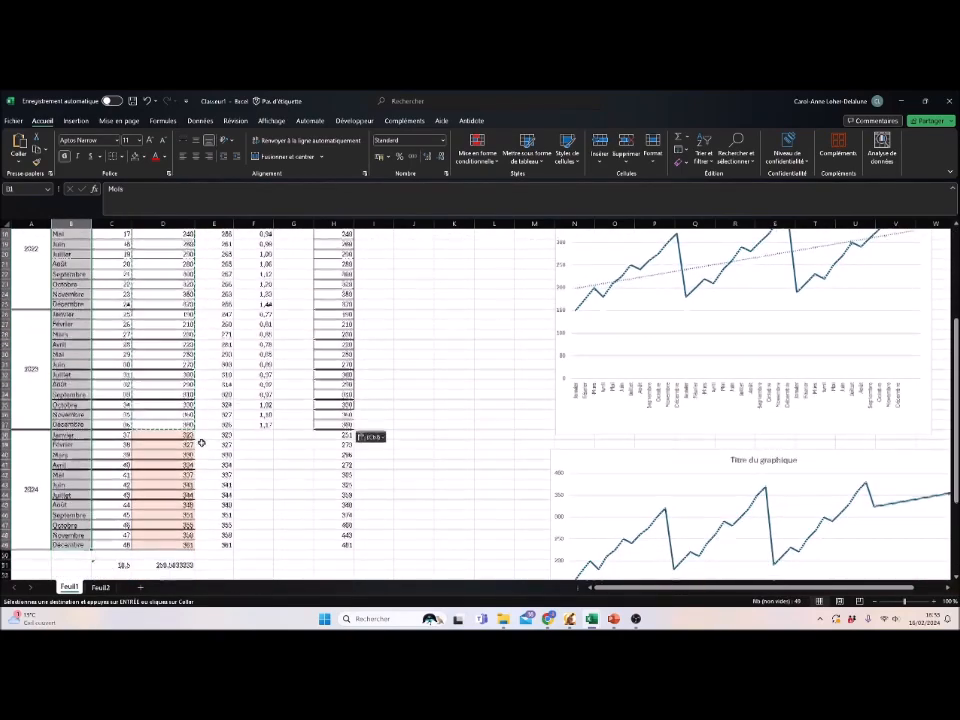
scroll(201, 443, "up", 6)
left_click_drag(171, 237, 174, 564)
scroll(261, 518, "up", 5)
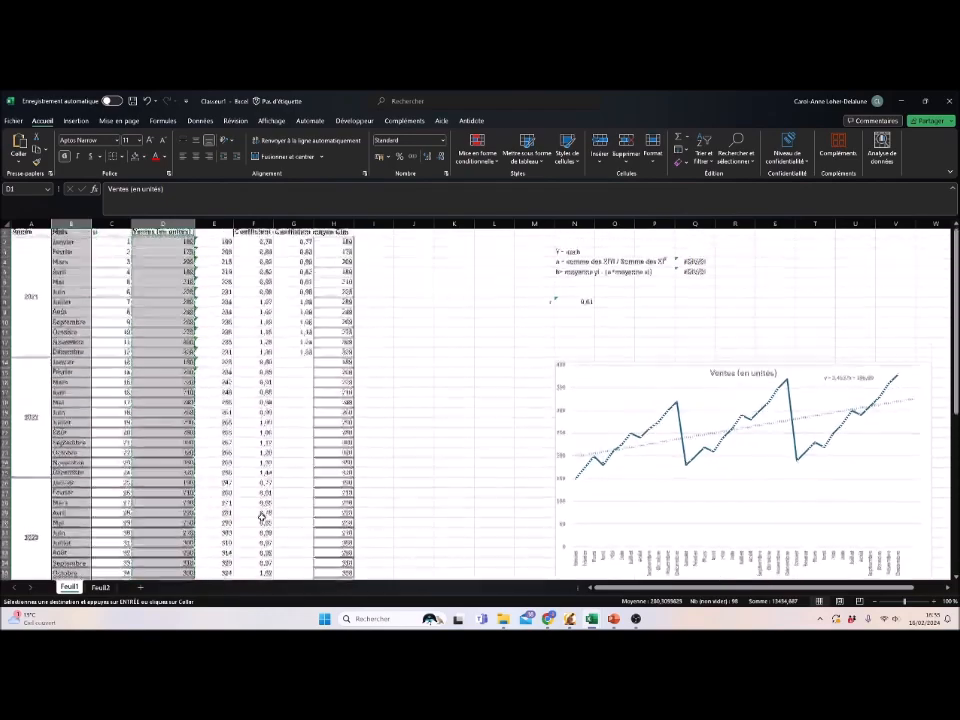
left_click_drag(338, 232, 341, 547)
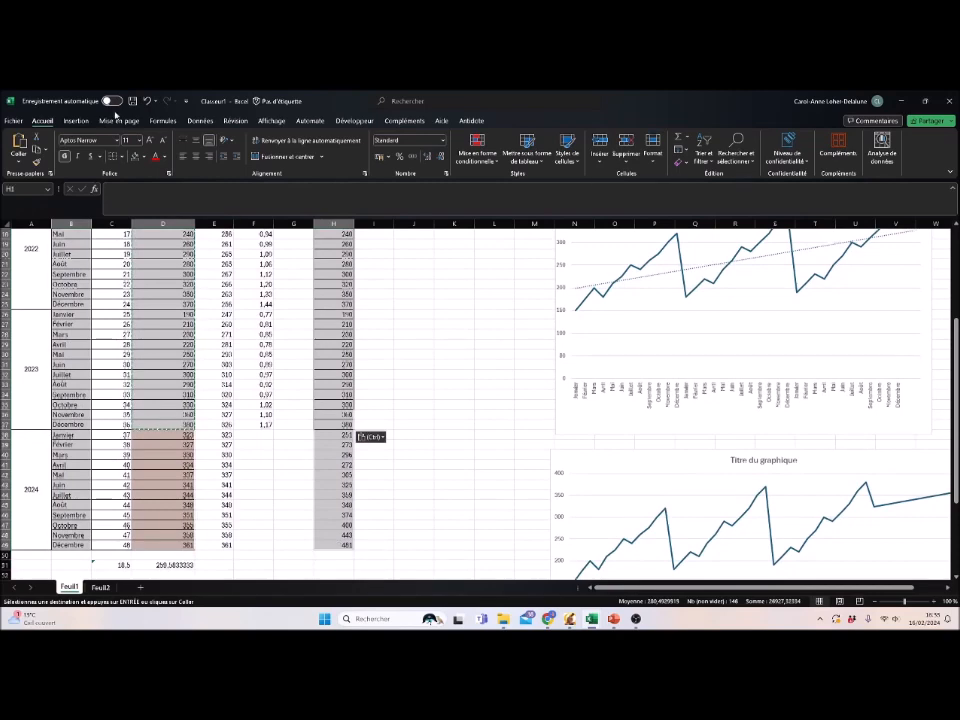
left_click(76, 120)
left_click(292, 150)
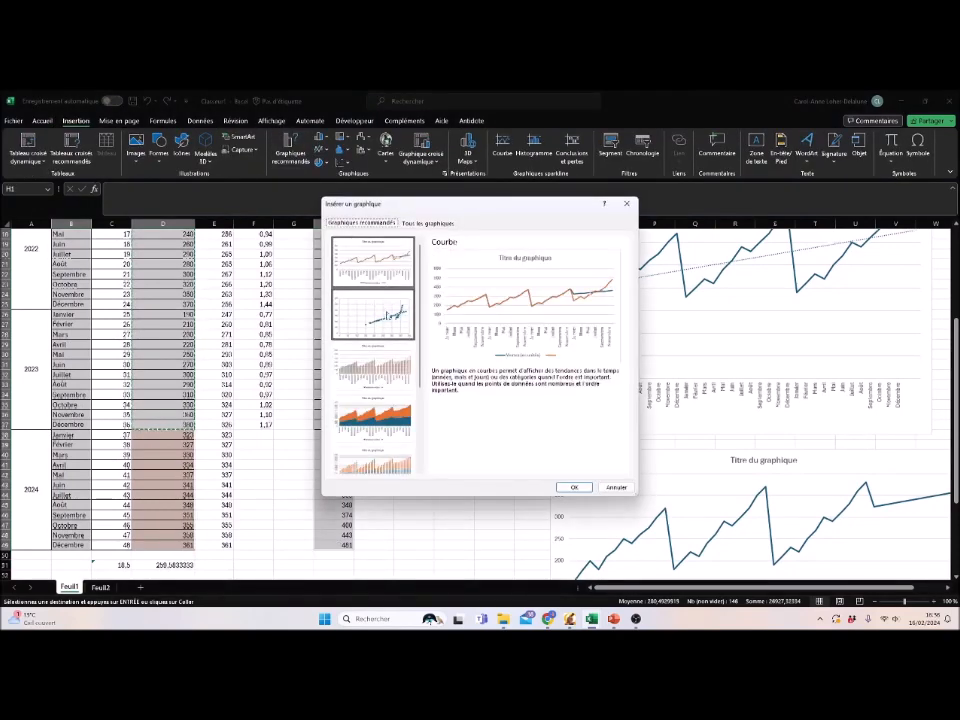
left_click(574, 487)
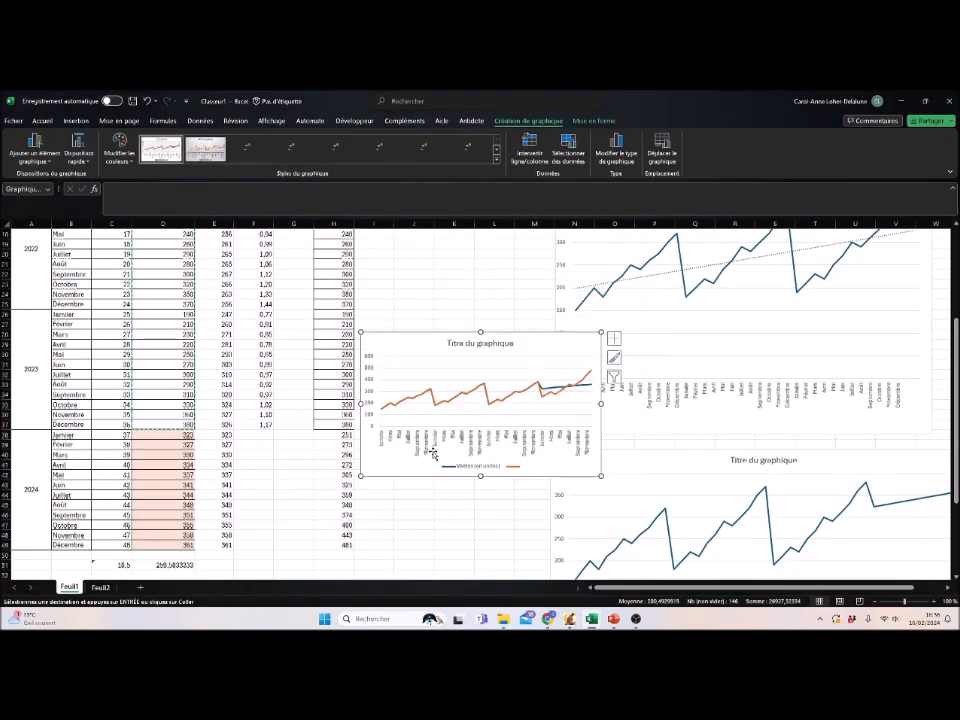
Step: Enlarge the new line chart and reposition it so that columns A to G beside it are uncovered
left_click_drag(601, 476, 822, 578)
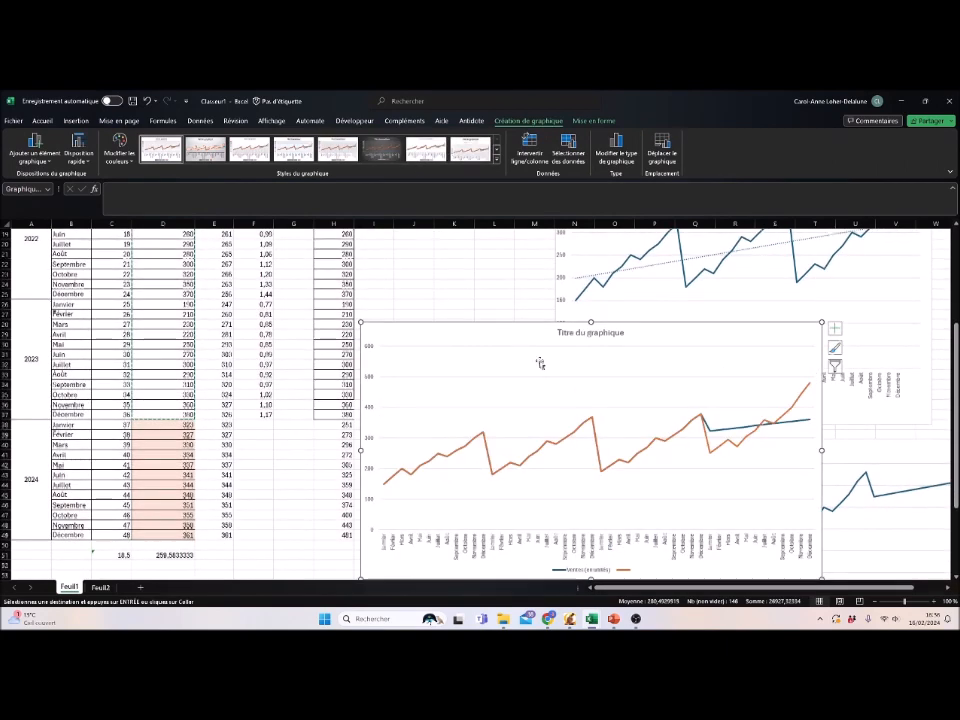
left_click_drag(360, 322, 257, 270)
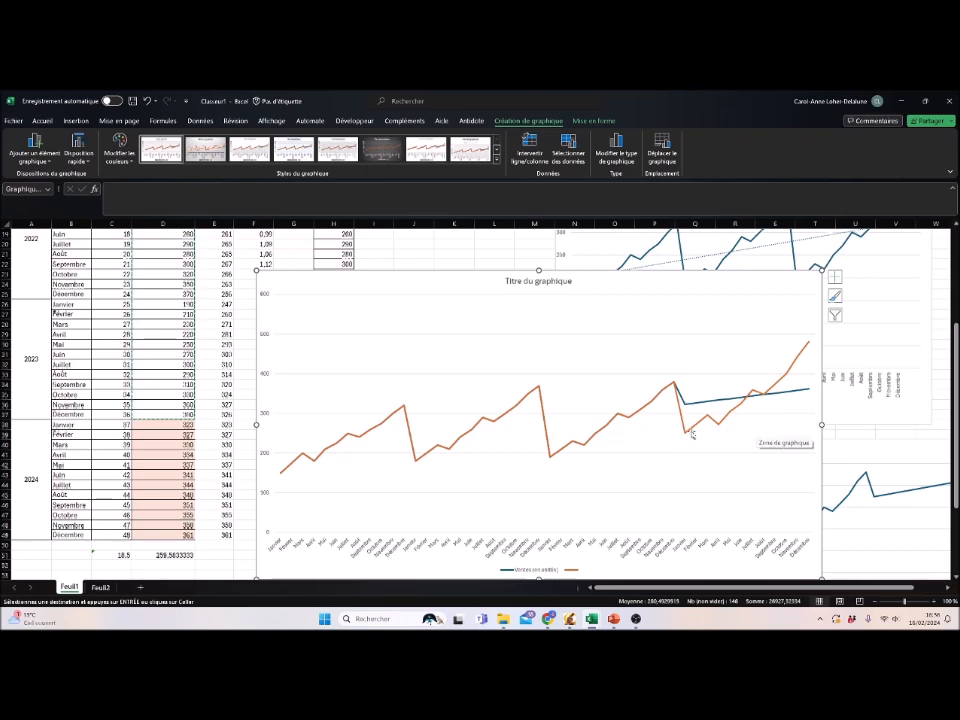
left_click_drag(700, 300, 759, 271)
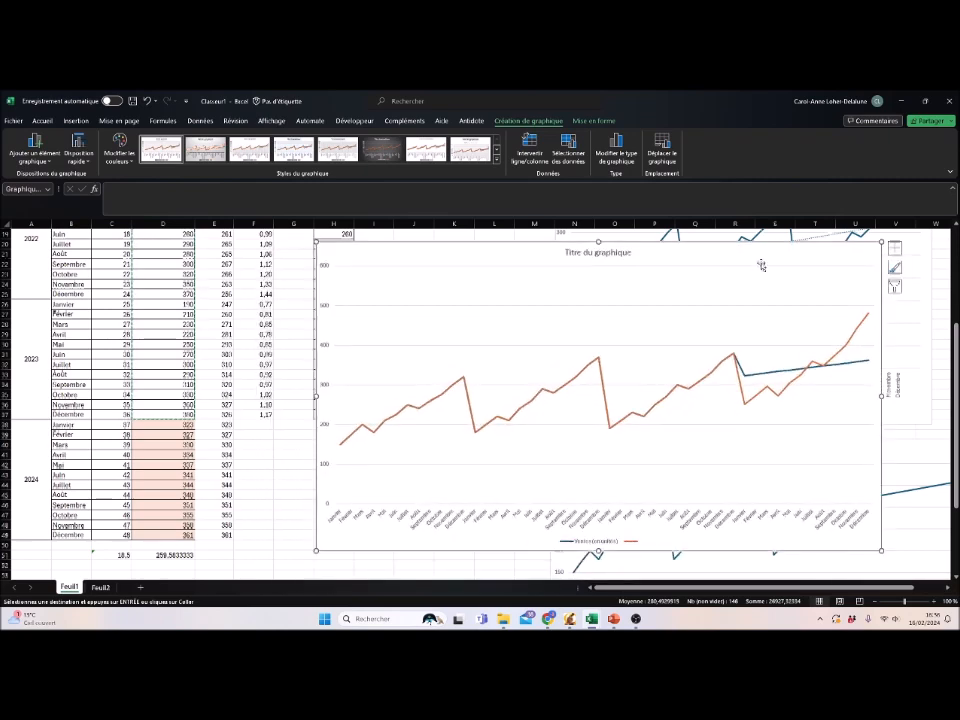